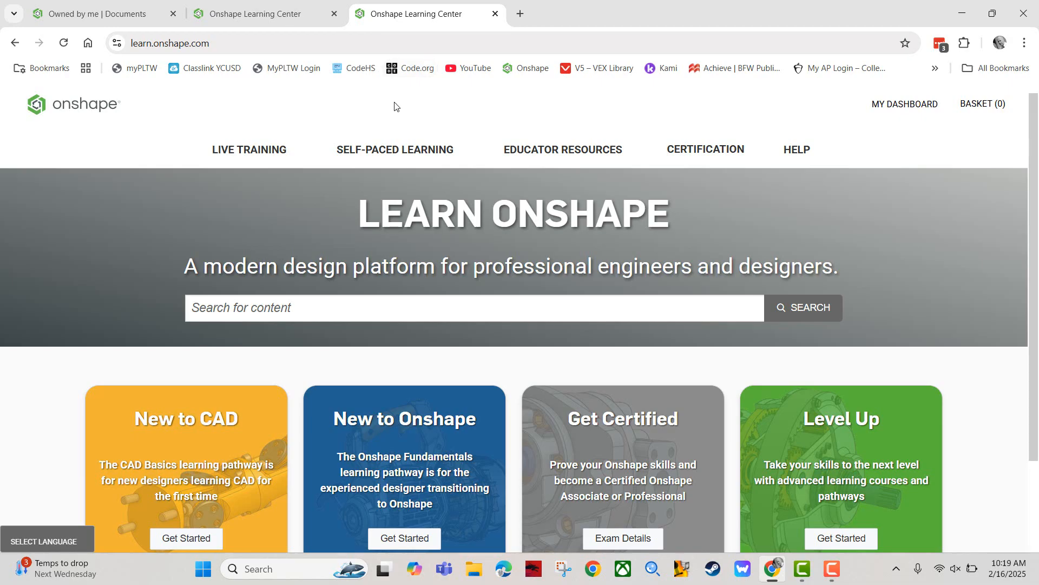
# Open the Onshape Fundamentals learning path and continue its Introduction to Part Studios course.
pyautogui.scroll(-3, 404, 280)
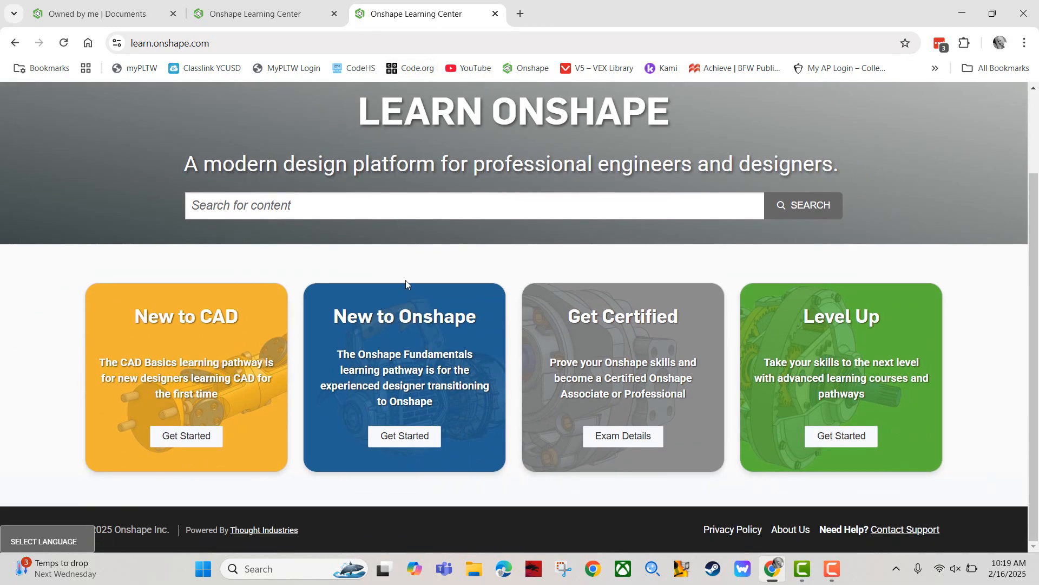
pyautogui.click(417, 443)
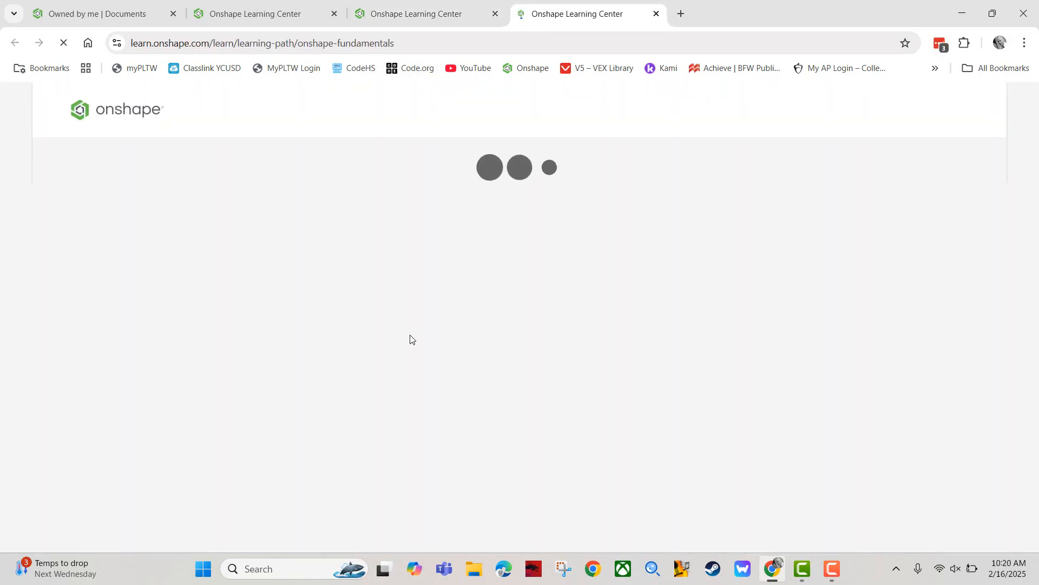
pyautogui.scroll(-20, 394, 330)
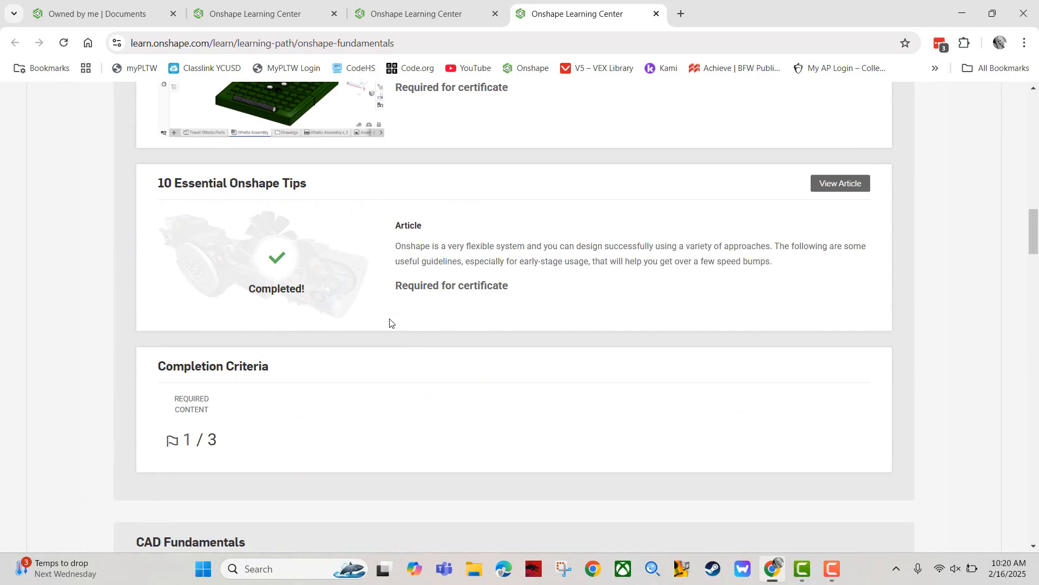
pyautogui.scroll(-2, 385, 320)
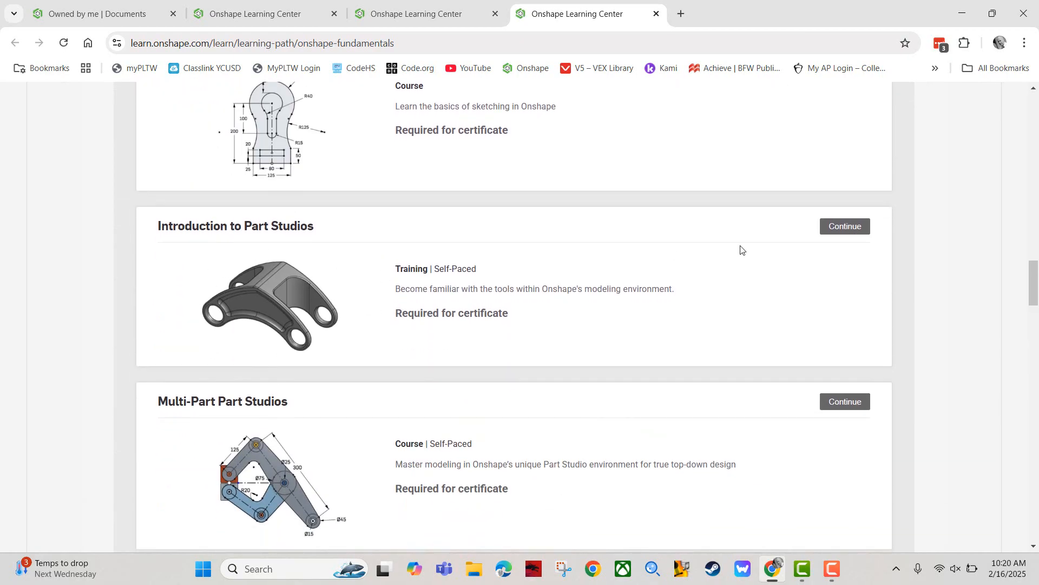
pyautogui.click(854, 230)
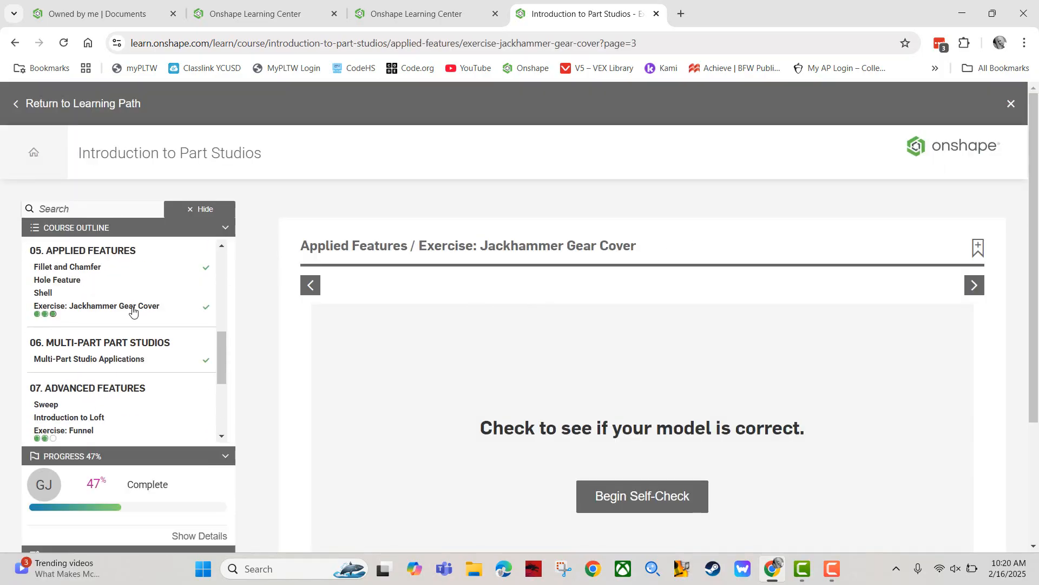
# Open the Funnel exercise under Advanced Features and go to its Step 1 instruction slide.
pyautogui.scroll(-2, 115, 325)
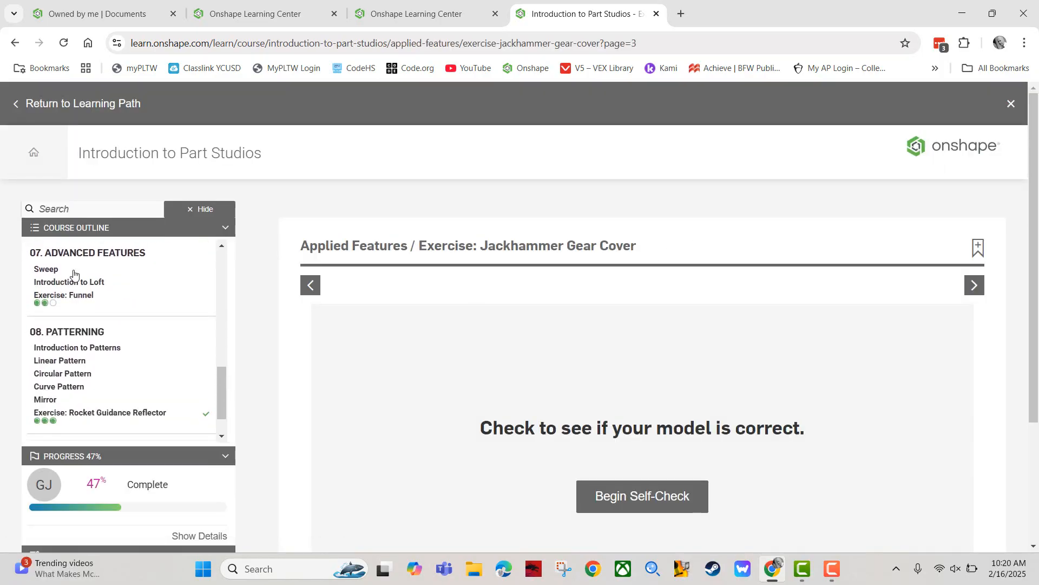
pyautogui.click(66, 301)
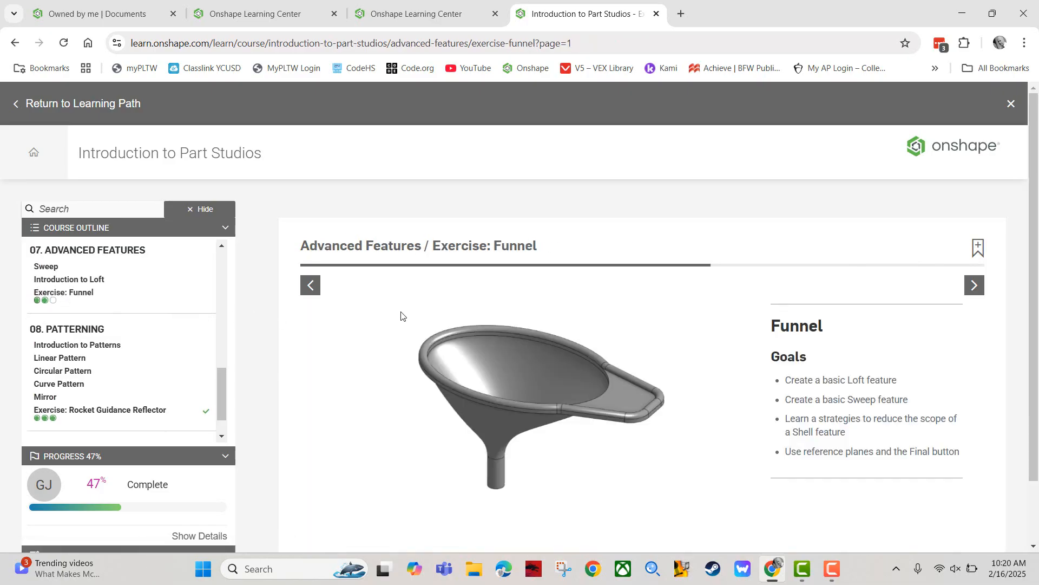
pyautogui.scroll(-1, 401, 316)
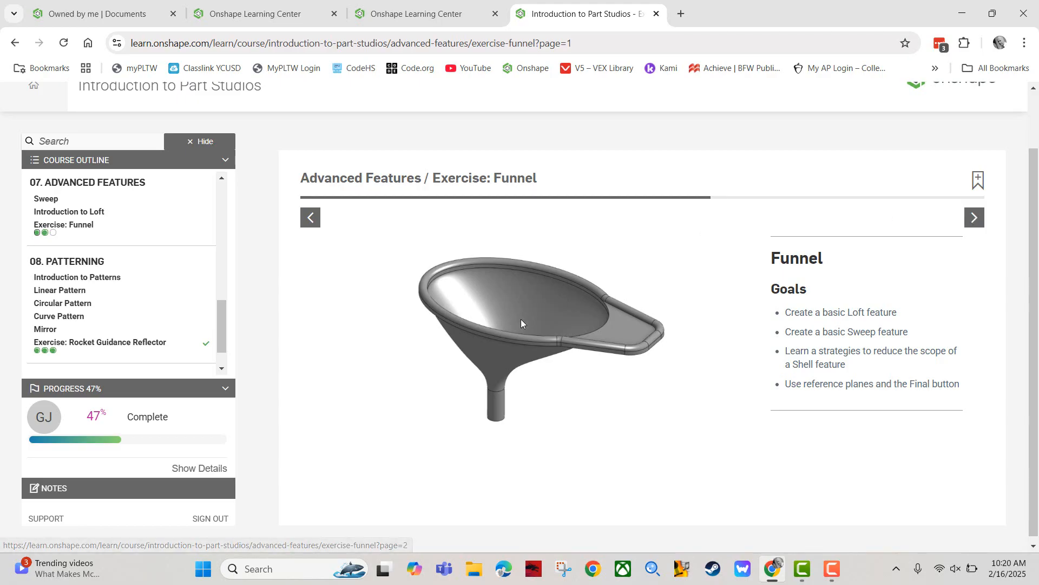
pyautogui.click(974, 217)
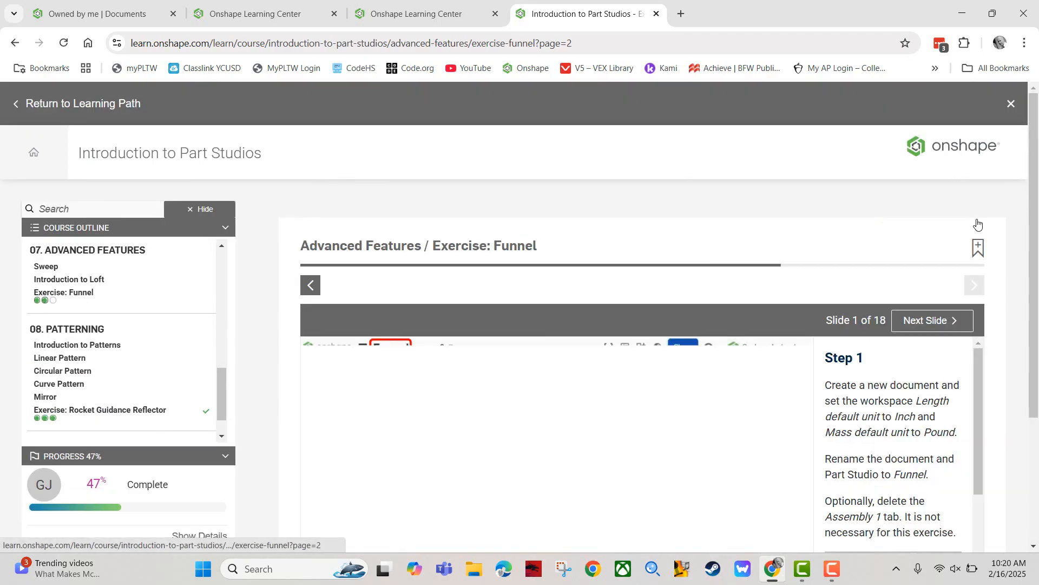
pyautogui.scroll(-3, 694, 271)
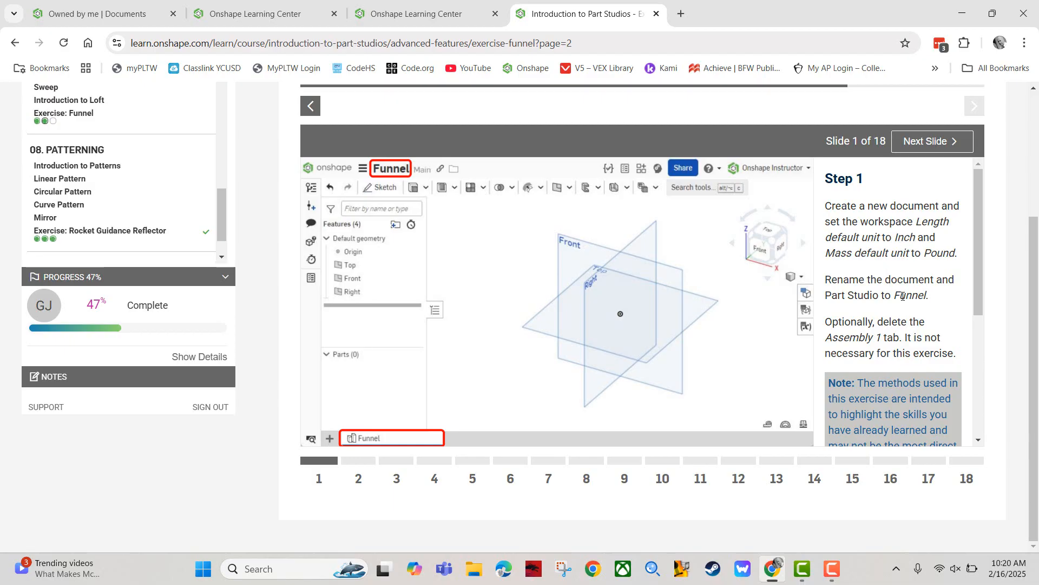
# Switch to the Onshape documents page and create a new document named Funnel.
pyautogui.click(103, 13)
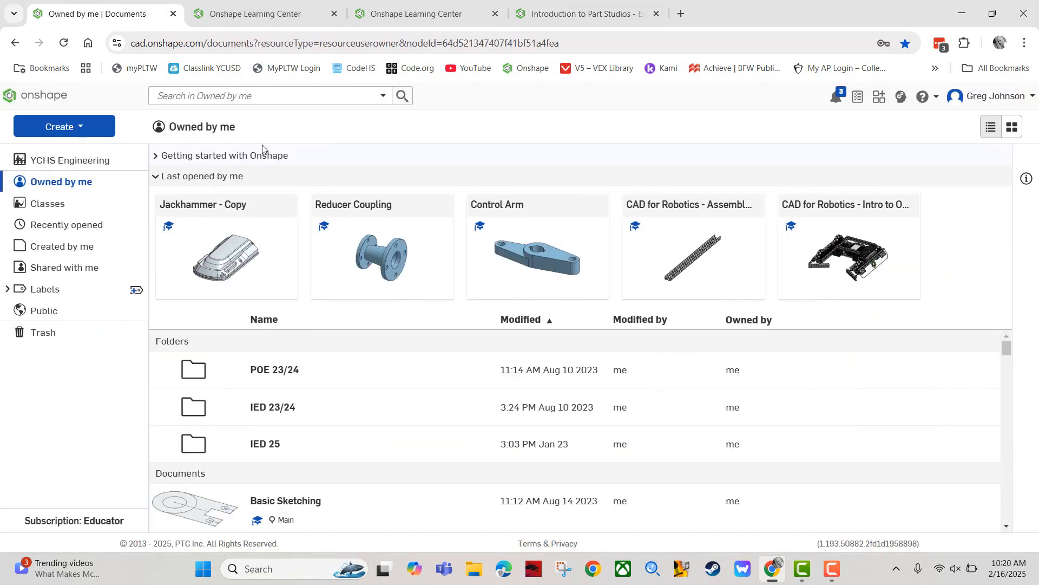
pyautogui.click(78, 130)
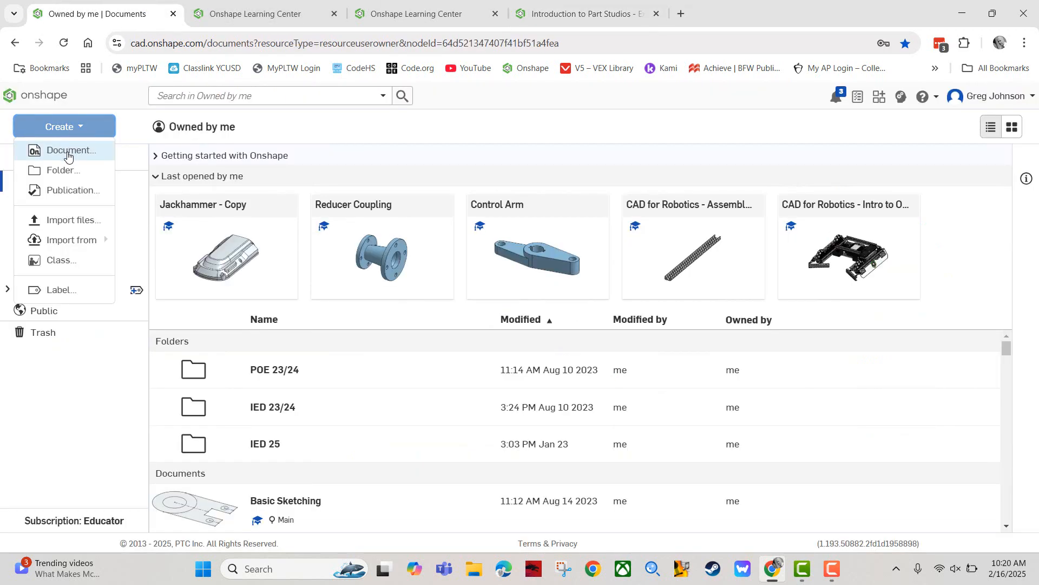
pyautogui.click(67, 153)
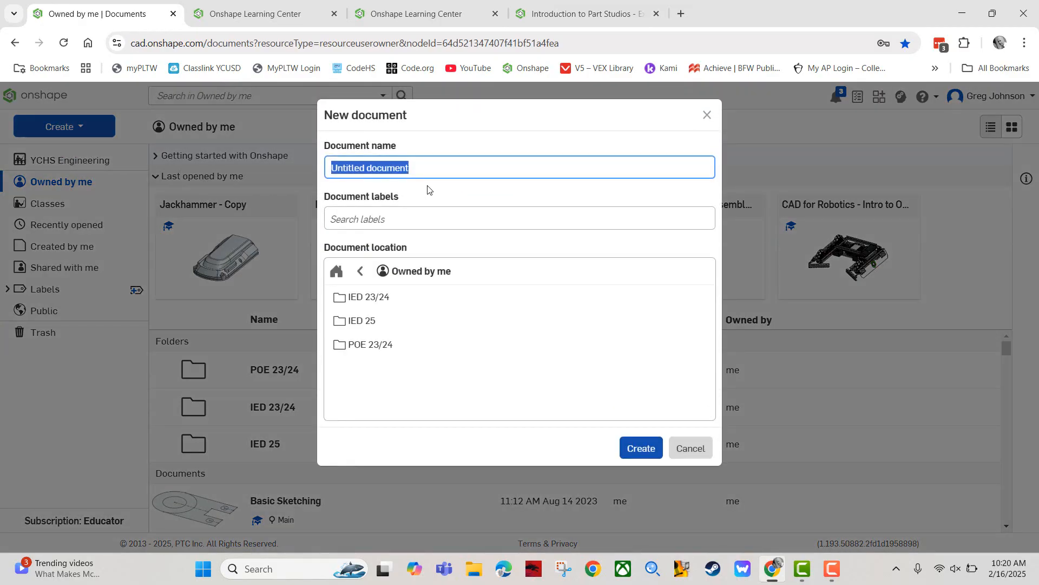
pyautogui.write('Funnel')
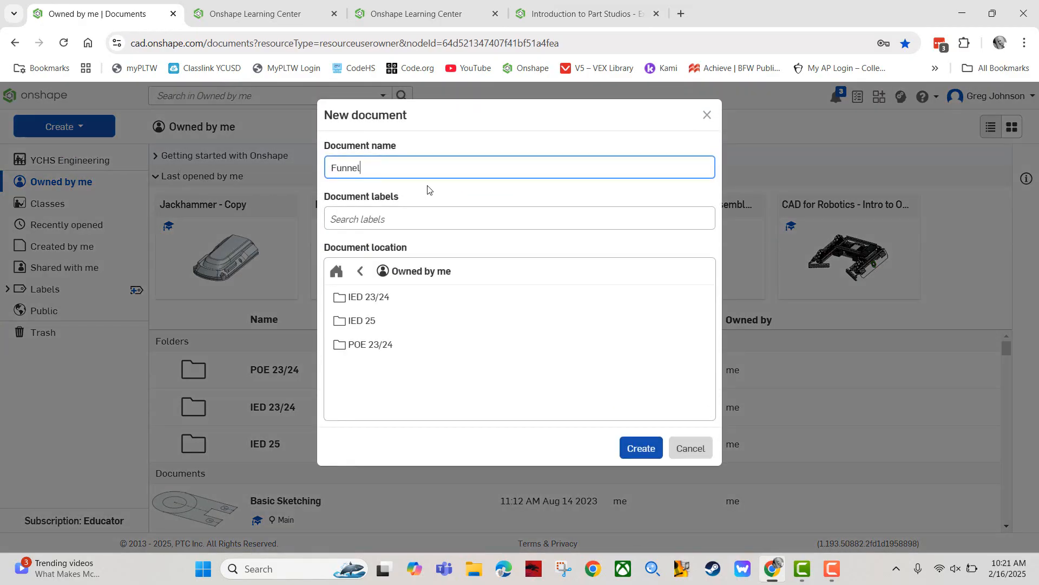
pyautogui.click(641, 449)
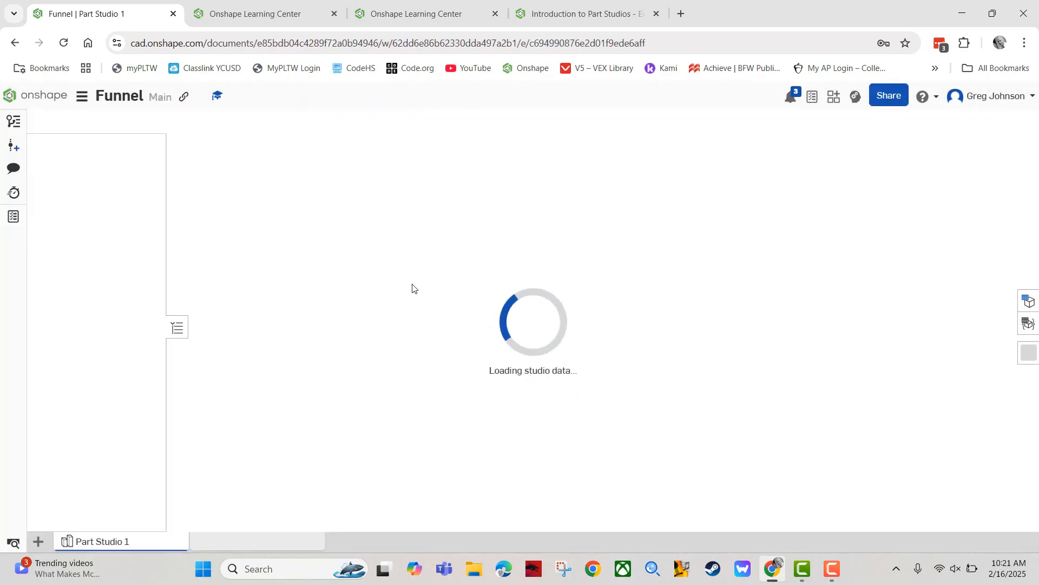
# Rename the Part Studio 1 tab as Funnel.
pyautogui.rightClick(113, 543)
pyautogui.click(107, 420)
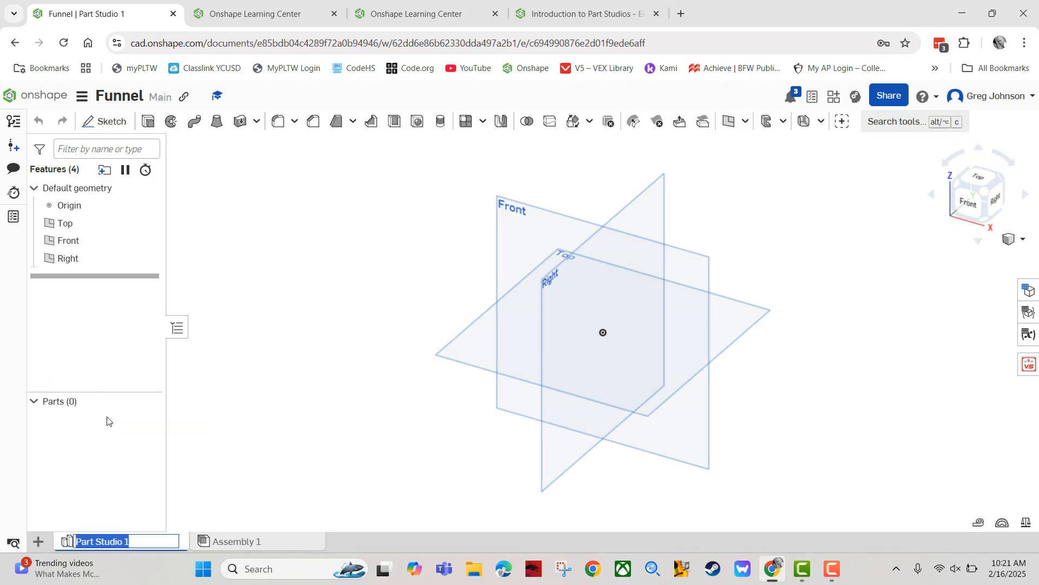
pyautogui.write('Fu')
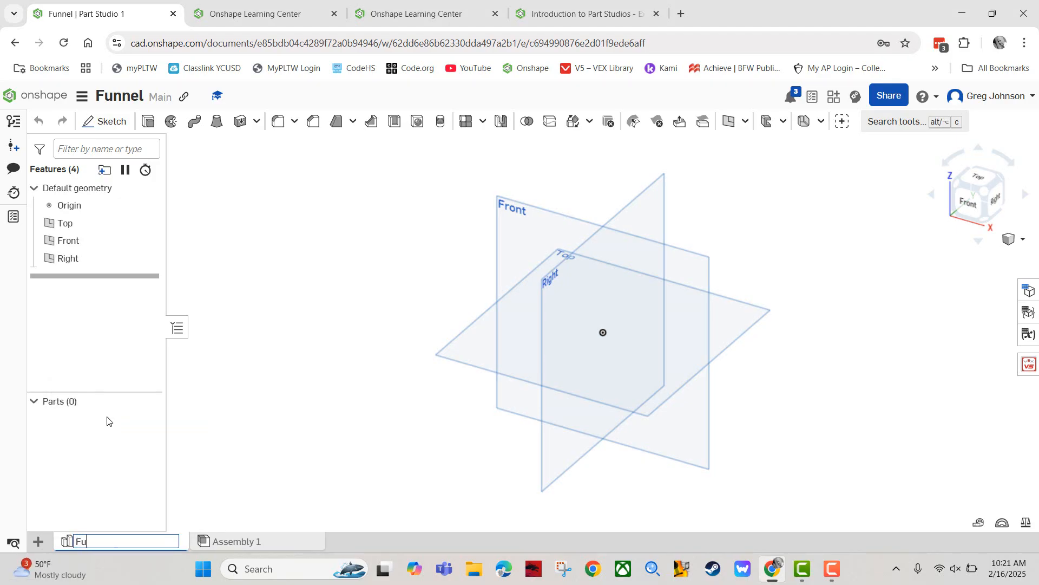
pyautogui.write('nnel')
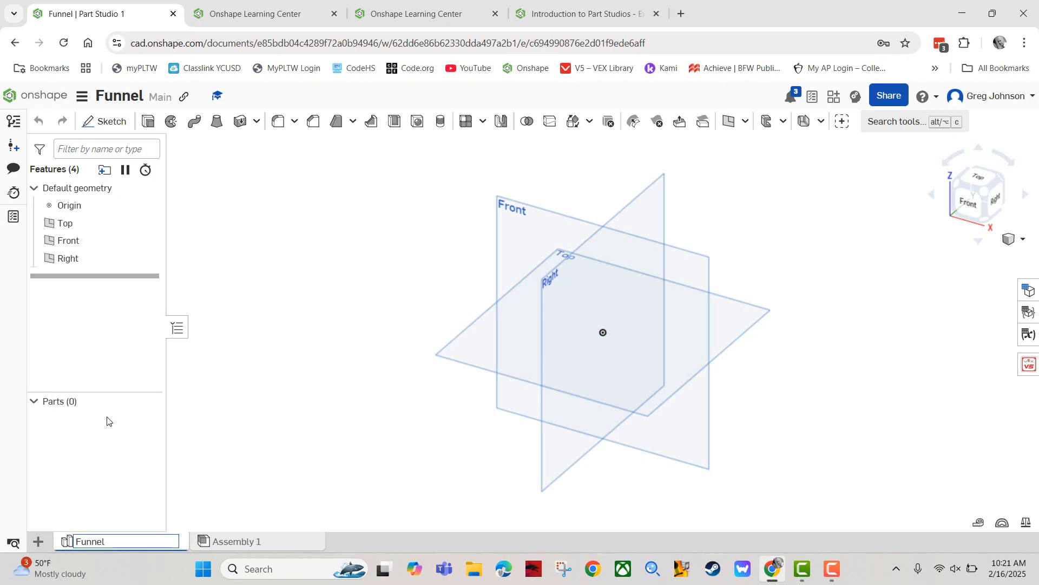
pyautogui.press('Return')
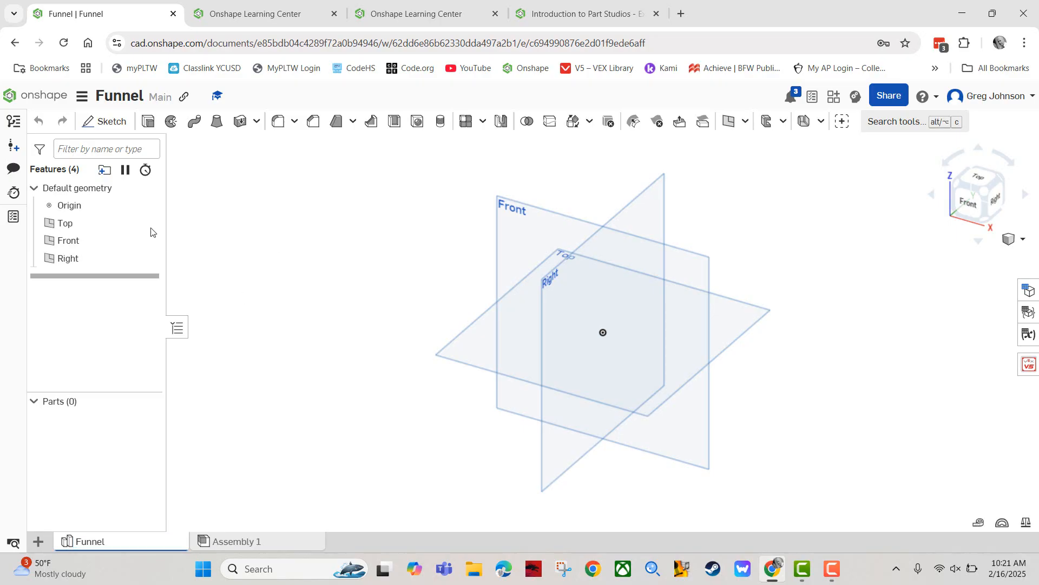
# Set the workspace's mass default unit to Pound.
pyautogui.click(82, 97)
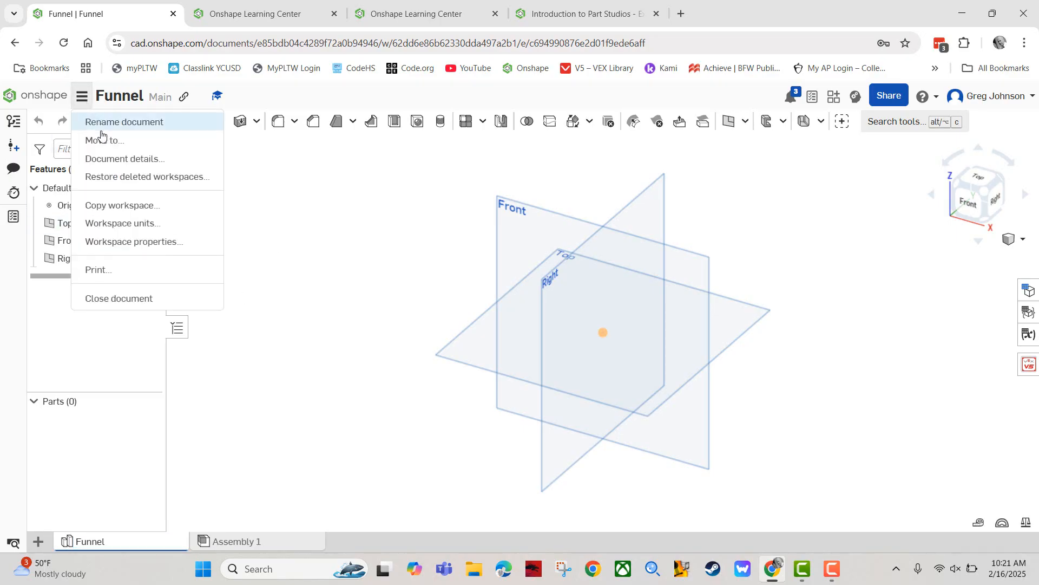
pyautogui.click(110, 226)
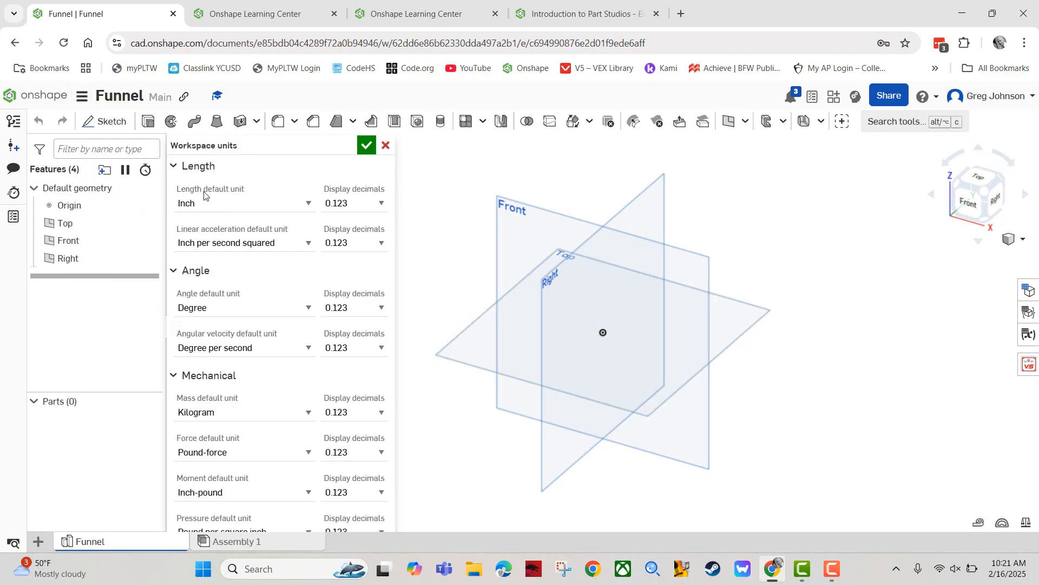
pyautogui.click(304, 418)
pyautogui.click(261, 487)
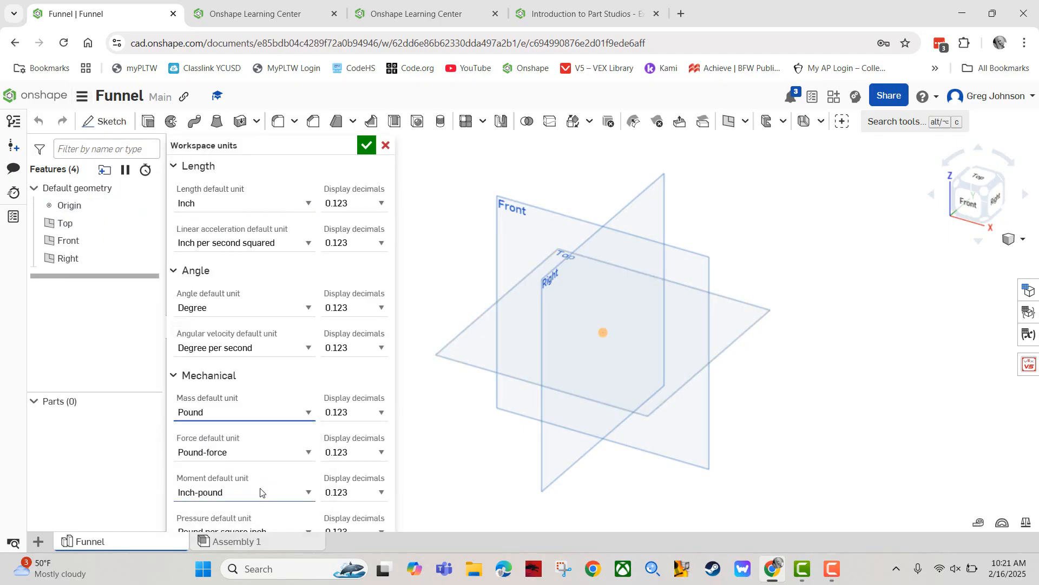
pyautogui.click(366, 145)
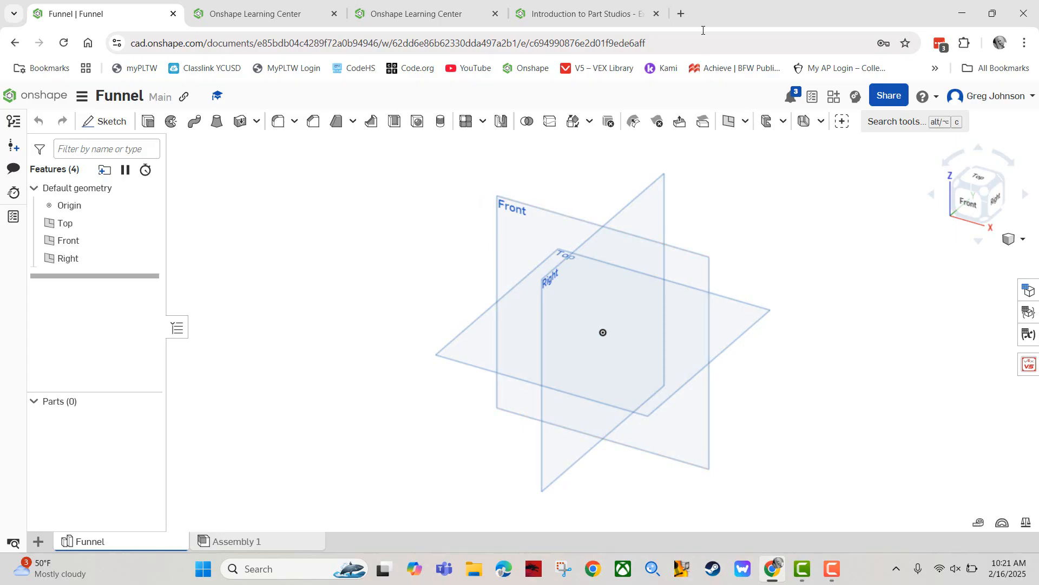
# Review the exercise's Step 2 slide for the handle and top sketch, and return to the Funnel document.
pyautogui.click(582, 14)
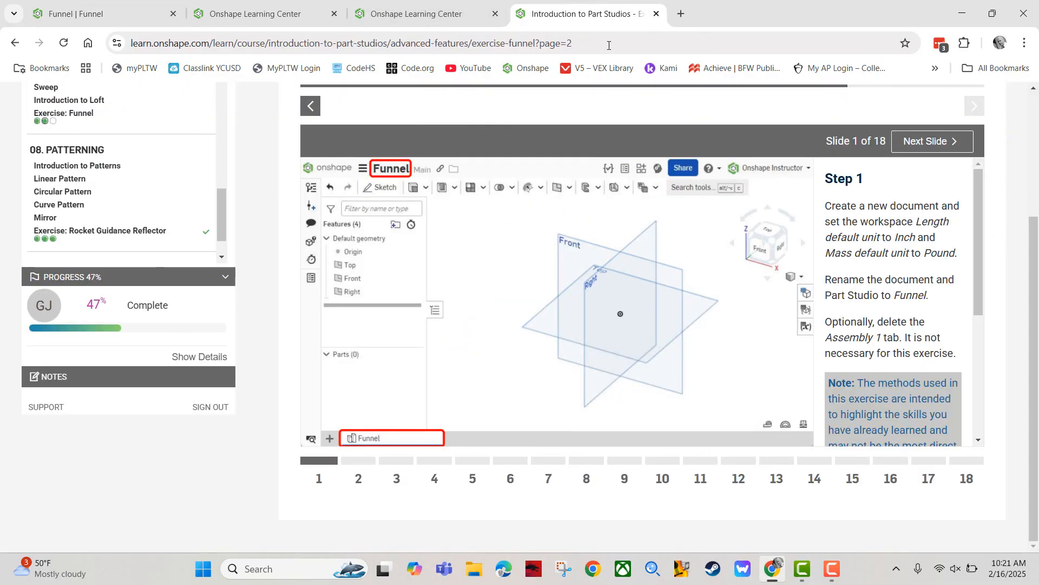
pyautogui.click(927, 141)
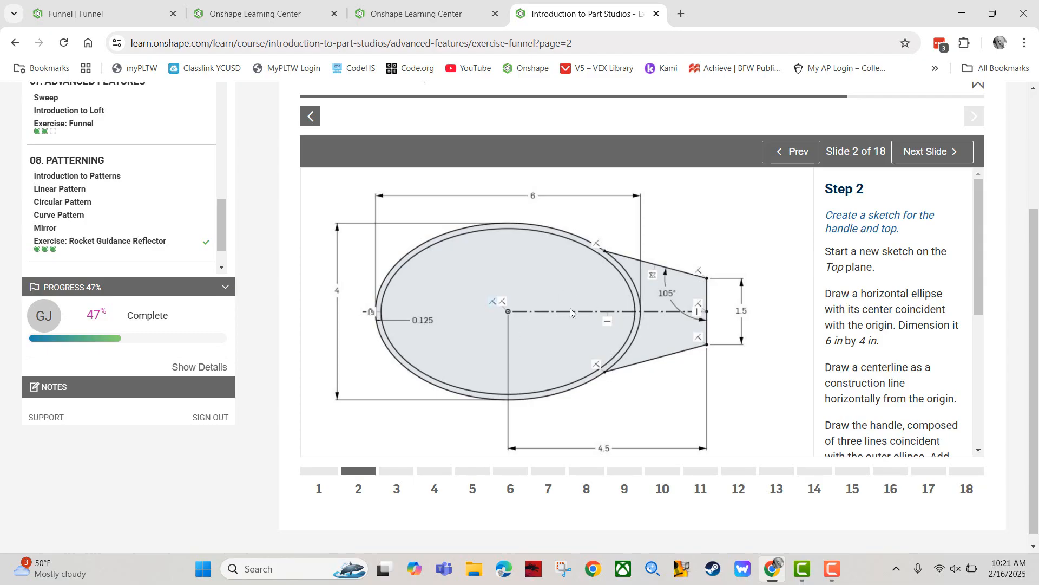
pyautogui.click(142, 11)
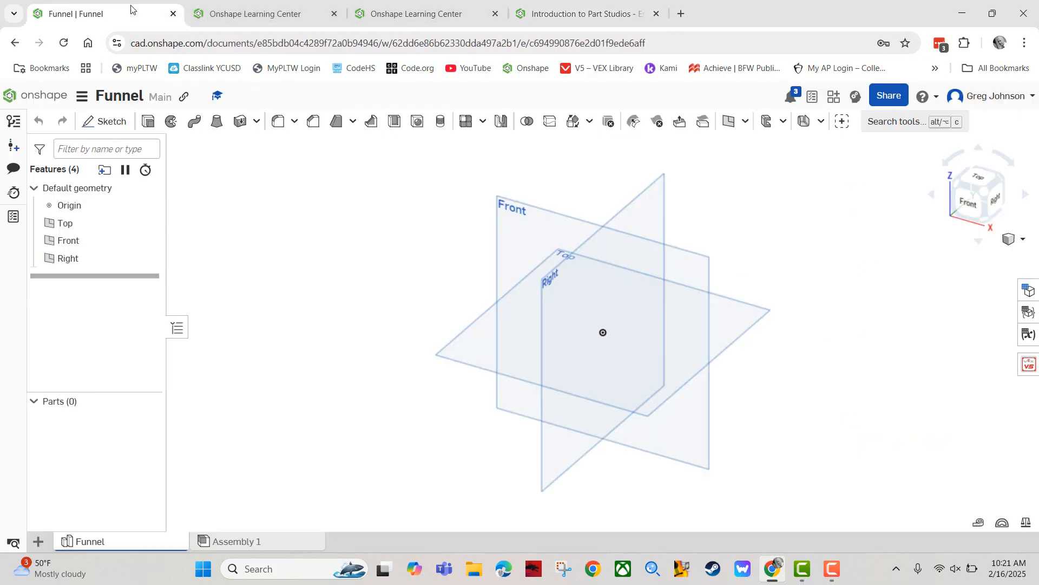
# Start a new sketch on the Top plane, viewed normal to it with the default planes hidden.
pyautogui.rightClick(474, 344)
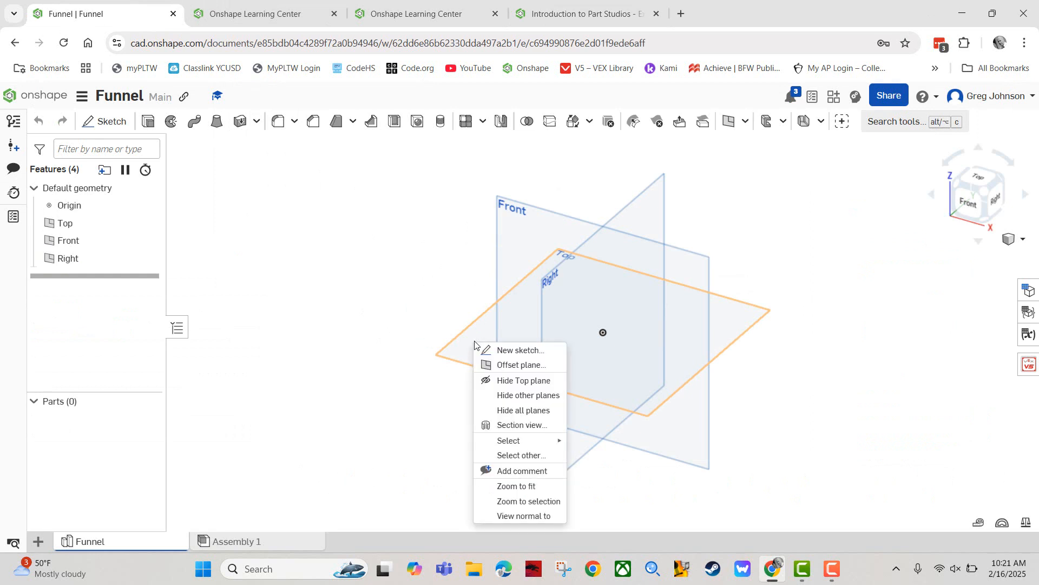
pyautogui.click(512, 349)
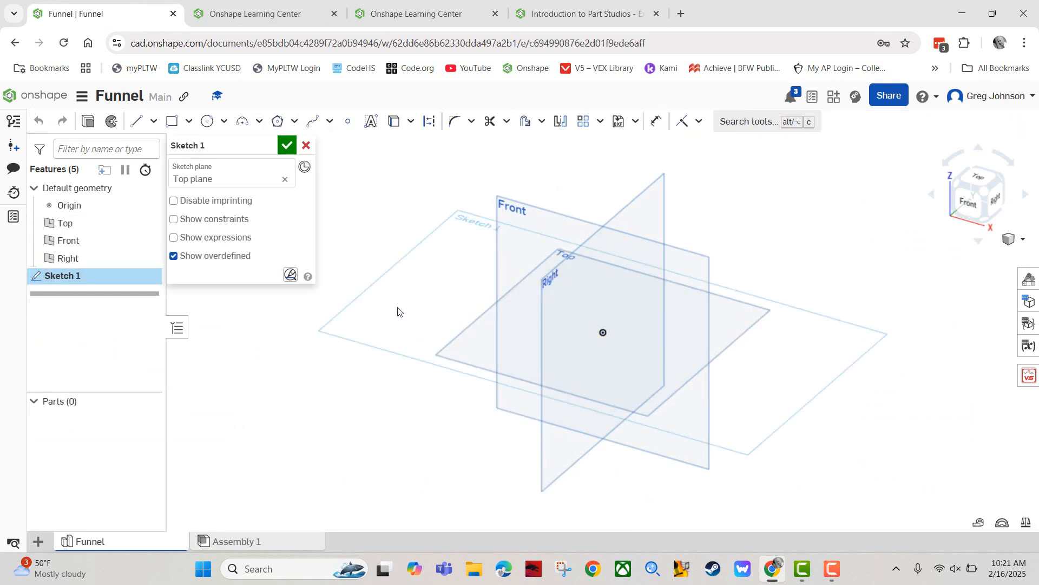
pyautogui.press('n')
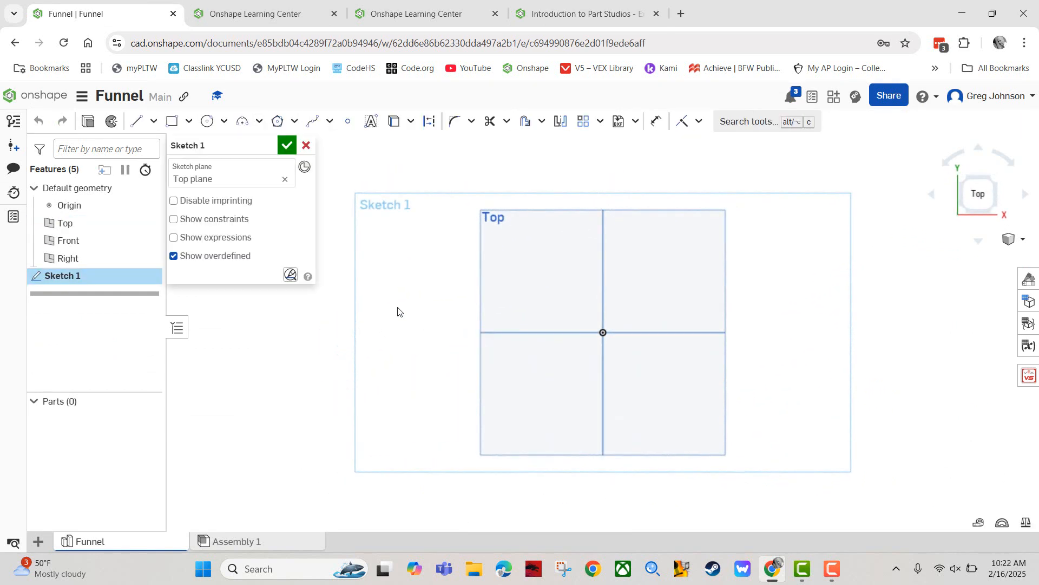
pyautogui.press('p')
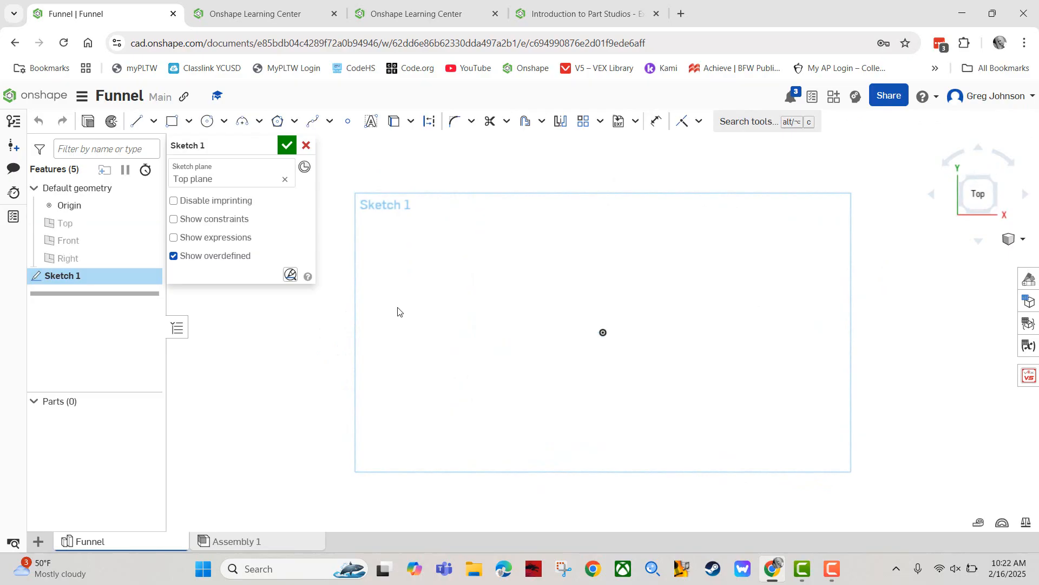
# Check the Step 2 drawing and sketch a horizontal construction centerline about 9.55 in long from the origin.
pyautogui.click(560, 7)
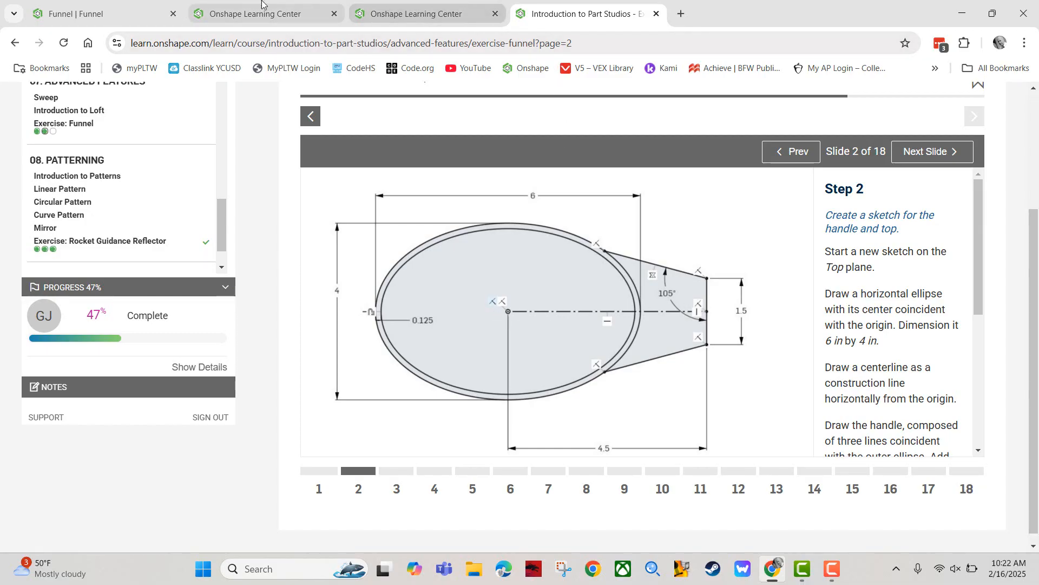
pyautogui.click(97, 2)
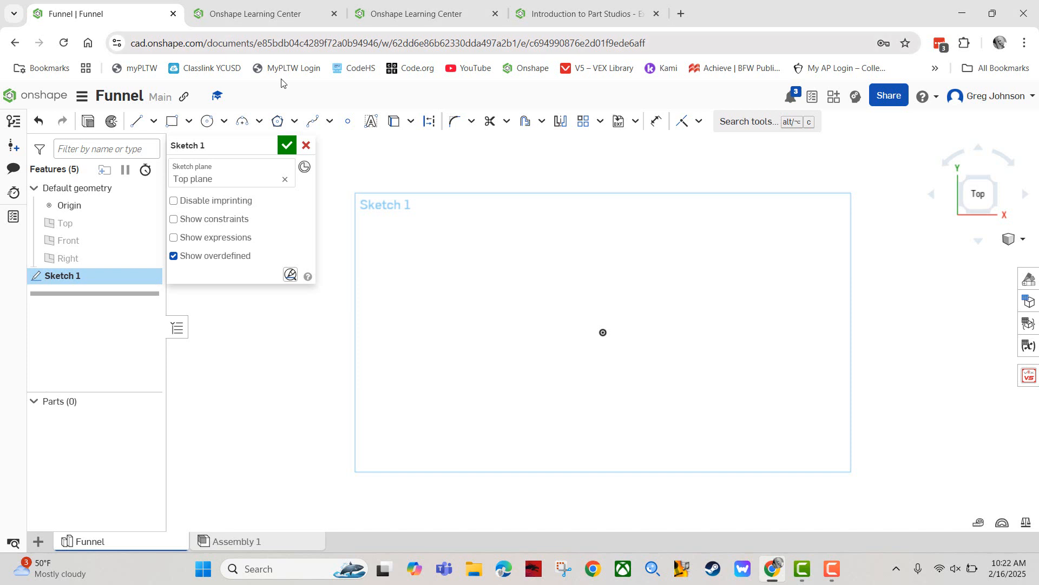
pyautogui.click(132, 123)
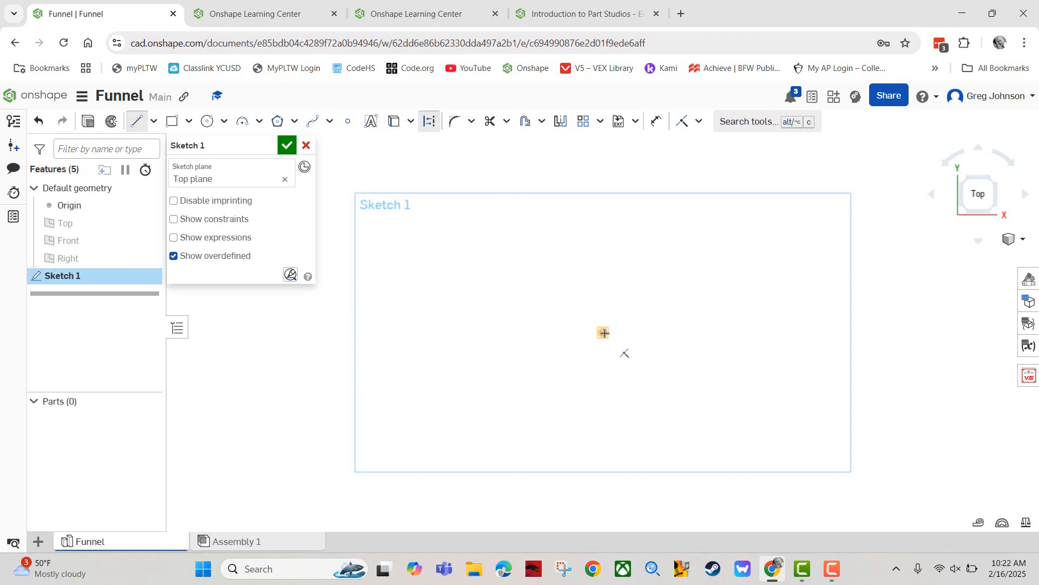
pyautogui.click(604, 332)
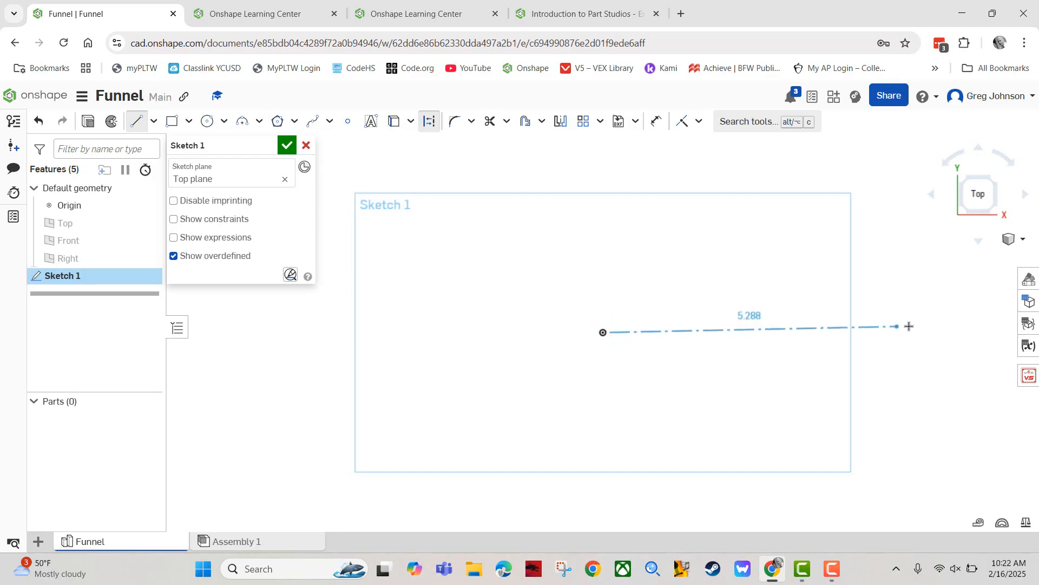
pyautogui.click(994, 332)
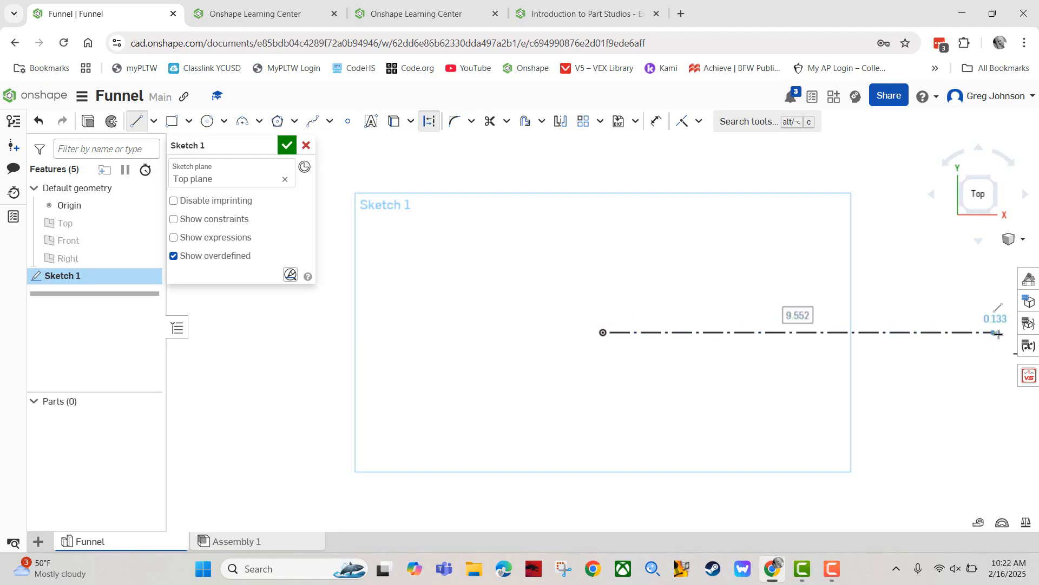
# Check the Step 2 drawing and sketch a horizontal ellipse centered on the origin, about 6.28 in wide and 3.99 in high.
pyautogui.press('Escape')
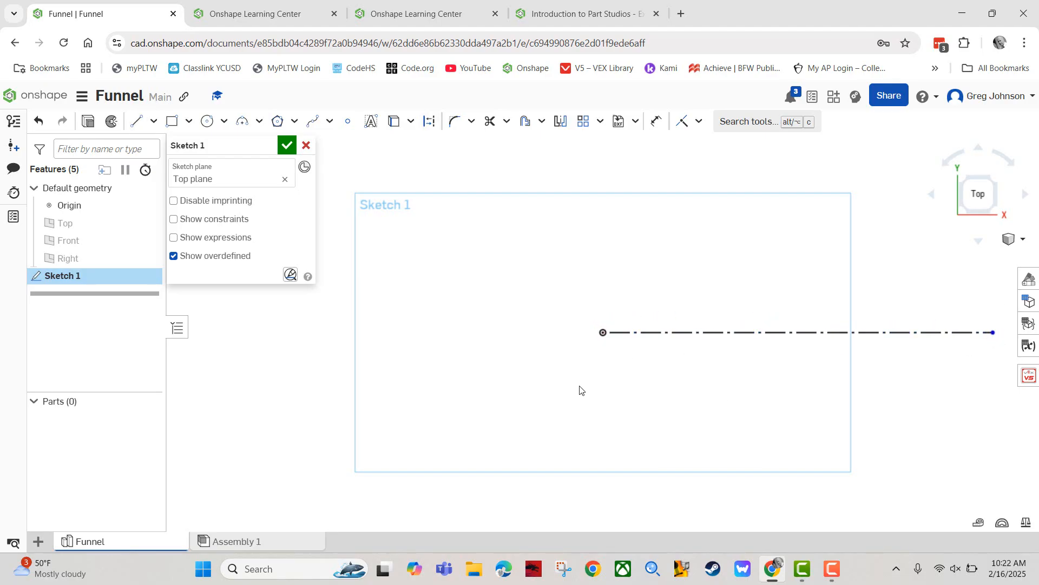
pyautogui.click(224, 124)
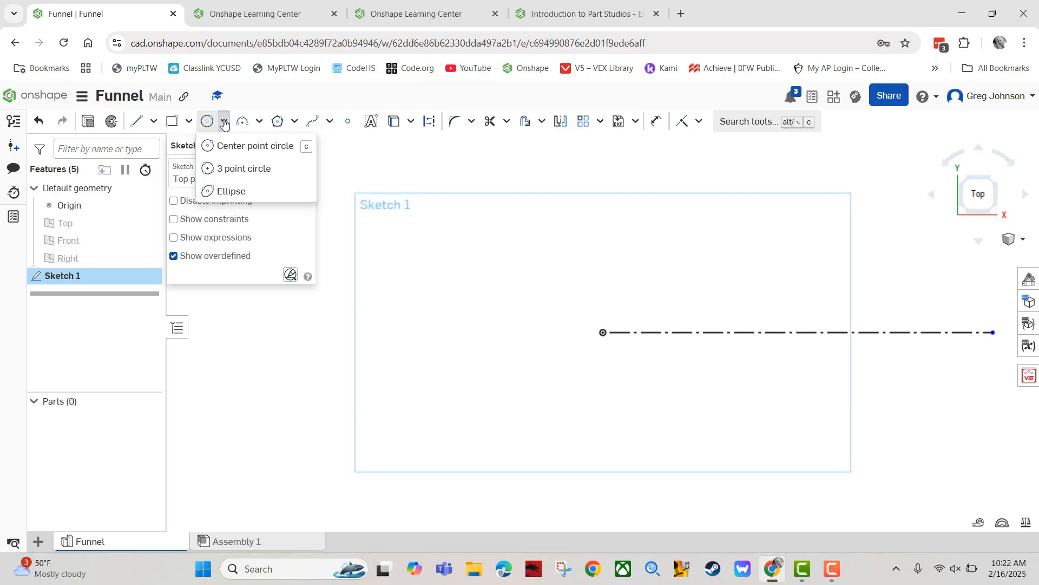
pyautogui.click(225, 192)
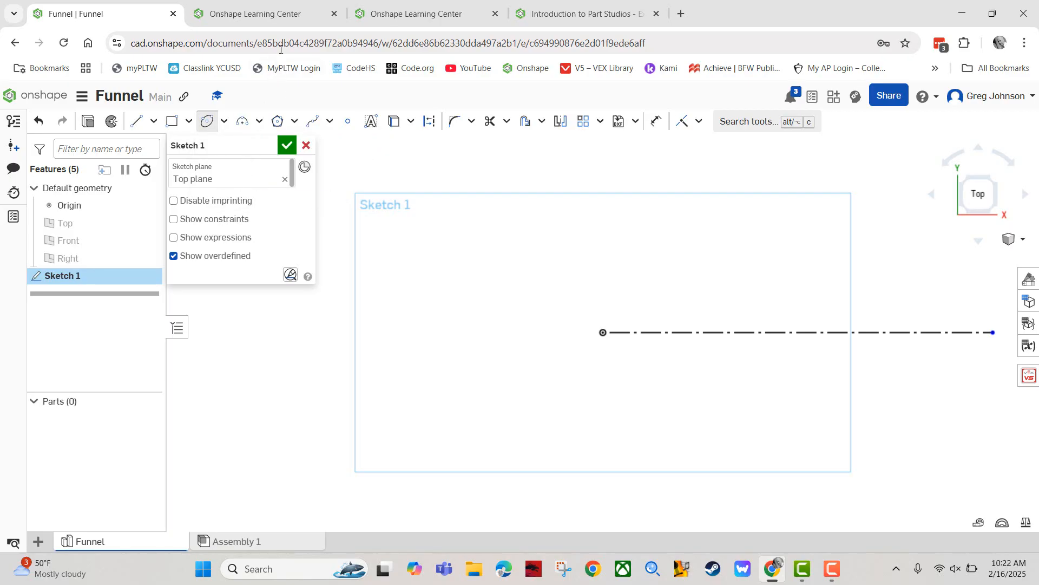
pyautogui.click(590, 13)
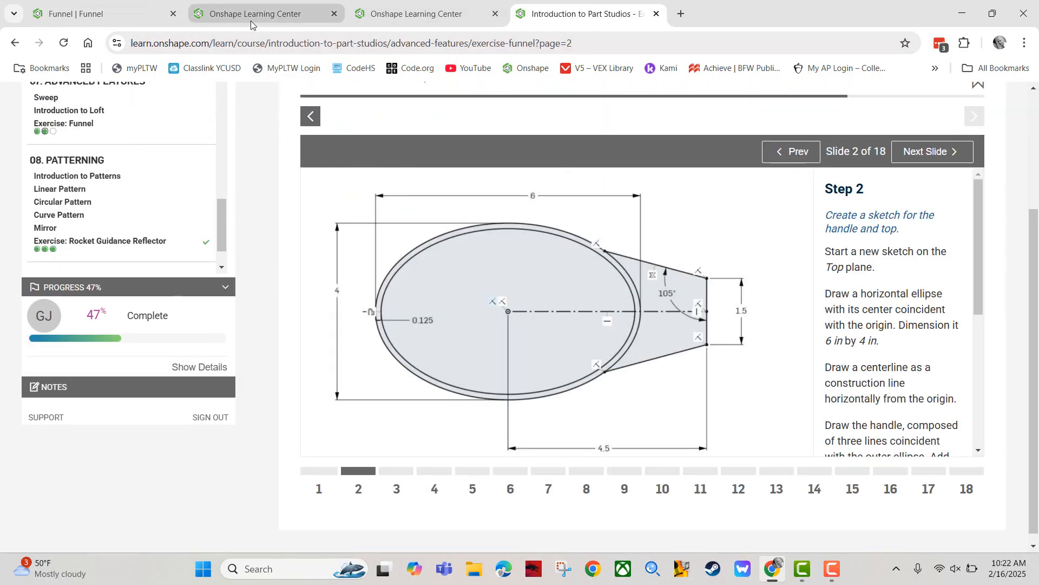
pyautogui.click(111, 9)
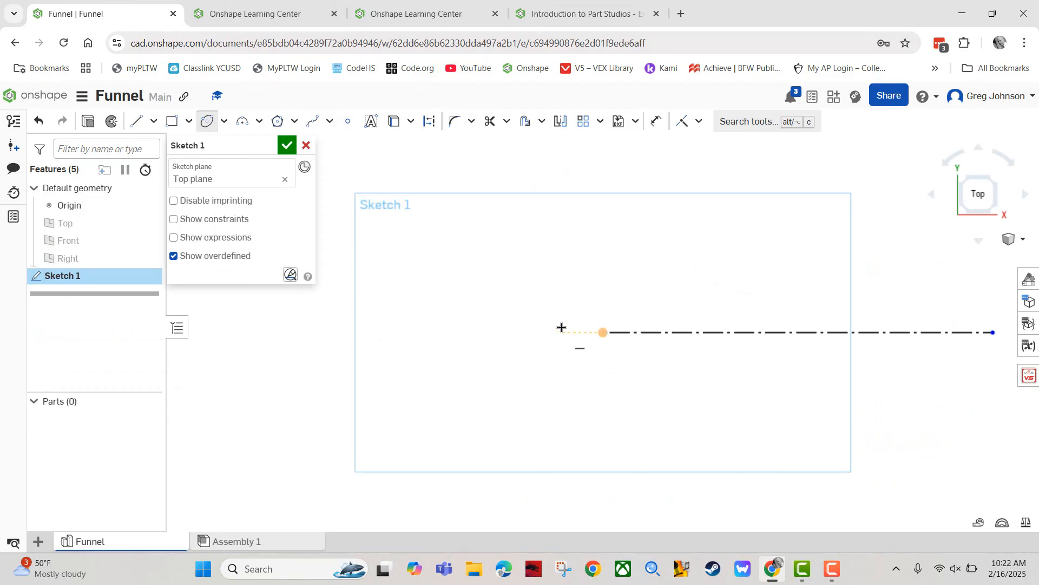
pyautogui.click(603, 332)
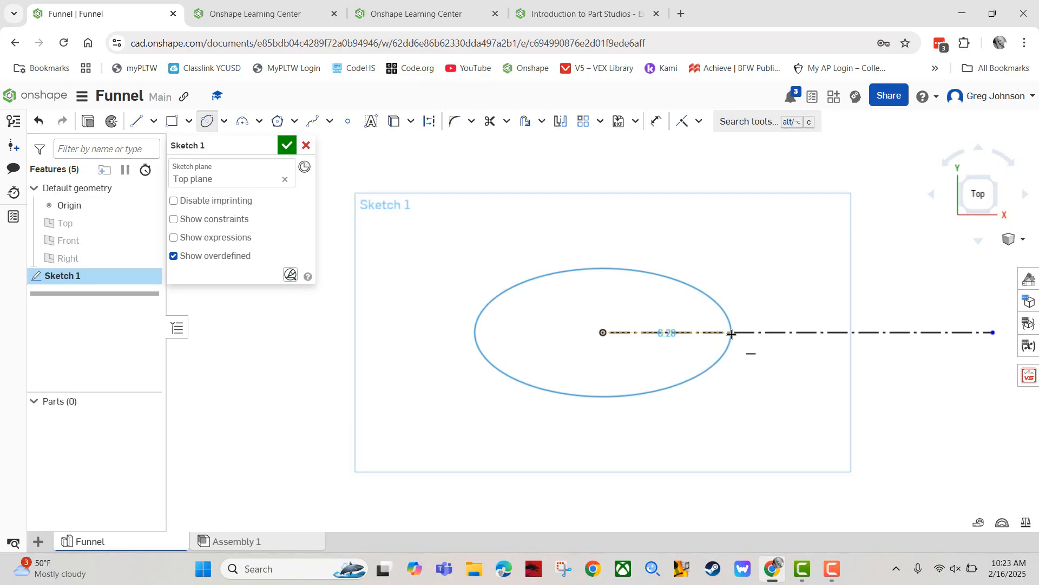
pyautogui.click(731, 334)
pyautogui.click(732, 332)
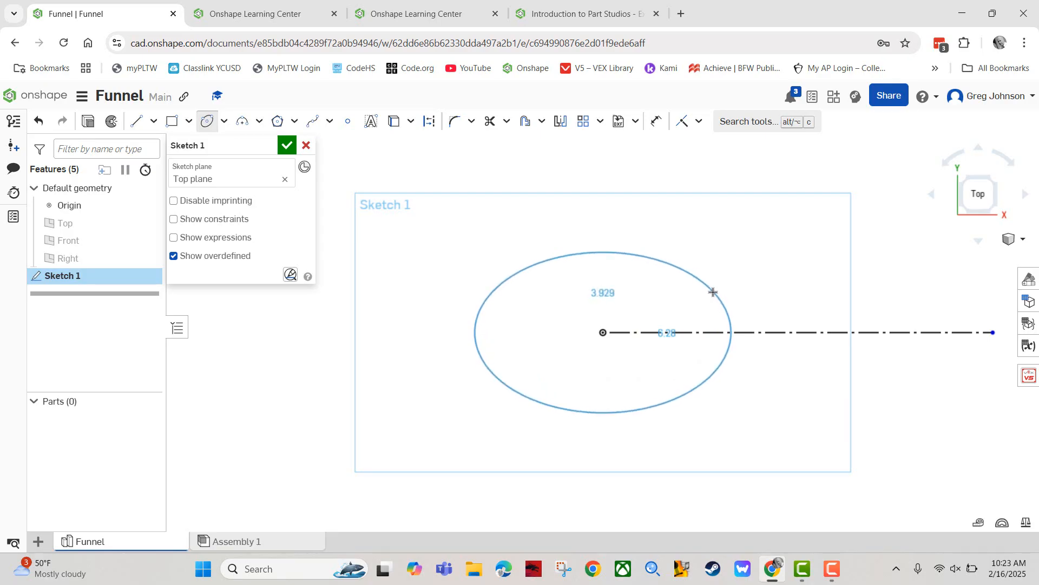
pyautogui.click(713, 292)
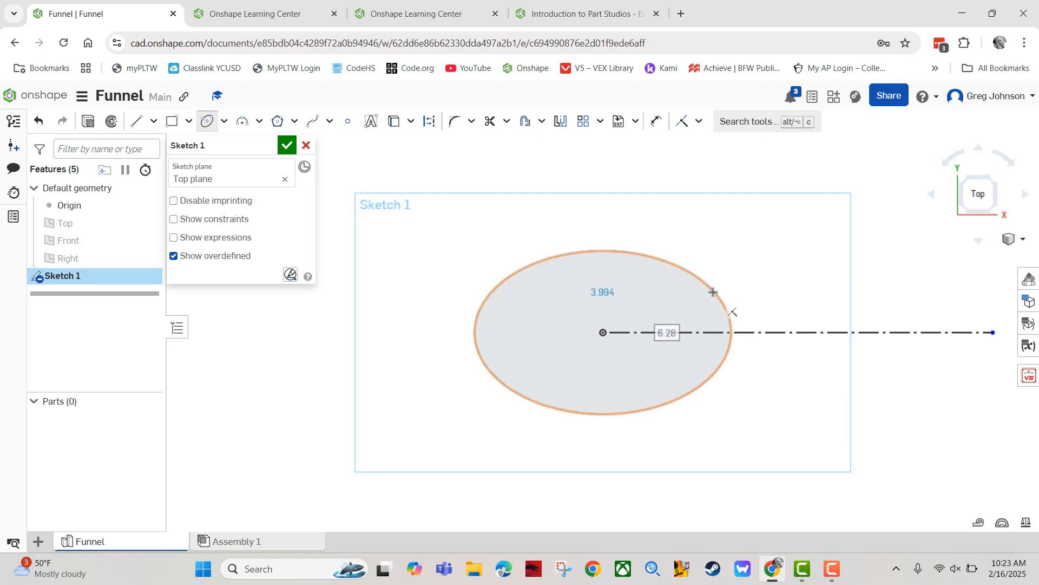
# Set the ellipse's width to 6 in and height to 4 in, and place both dimensions outside the ellipse.
pyautogui.write('6')
pyautogui.press('Tab')
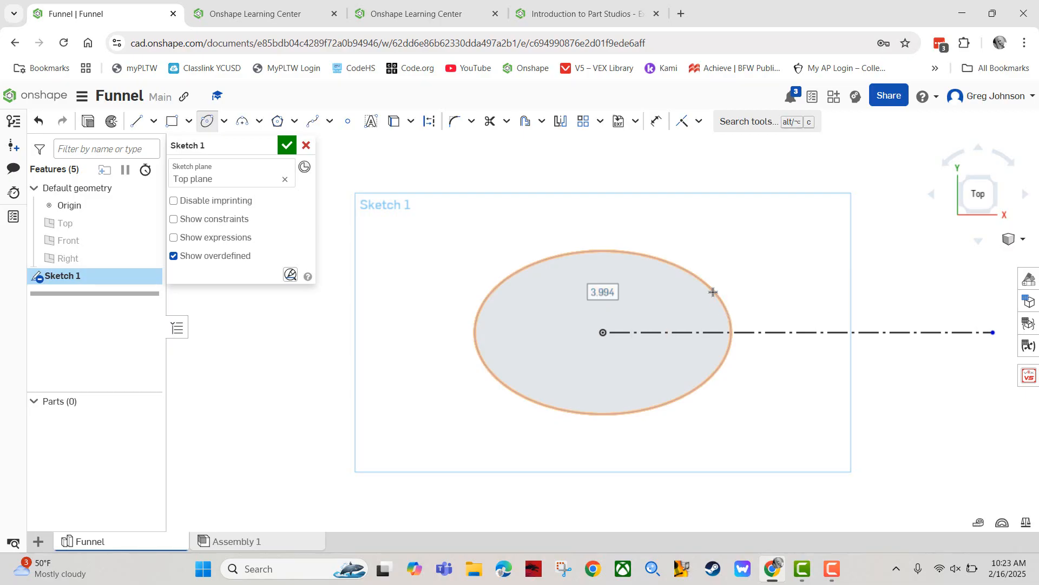
pyautogui.write('4')
pyautogui.press('Return')
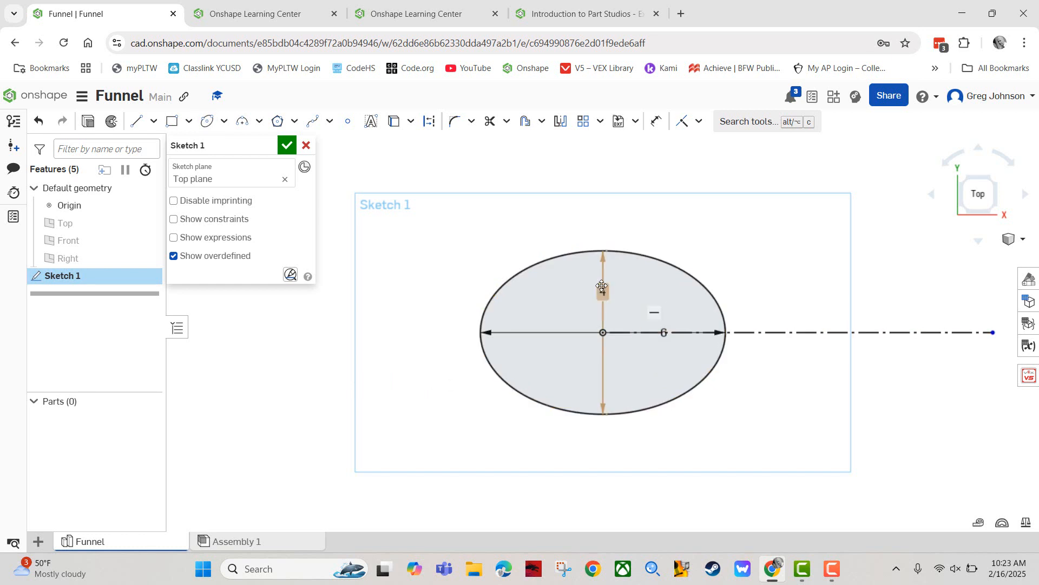
pyautogui.moveTo(603, 292); pyautogui.dragTo(415, 206)
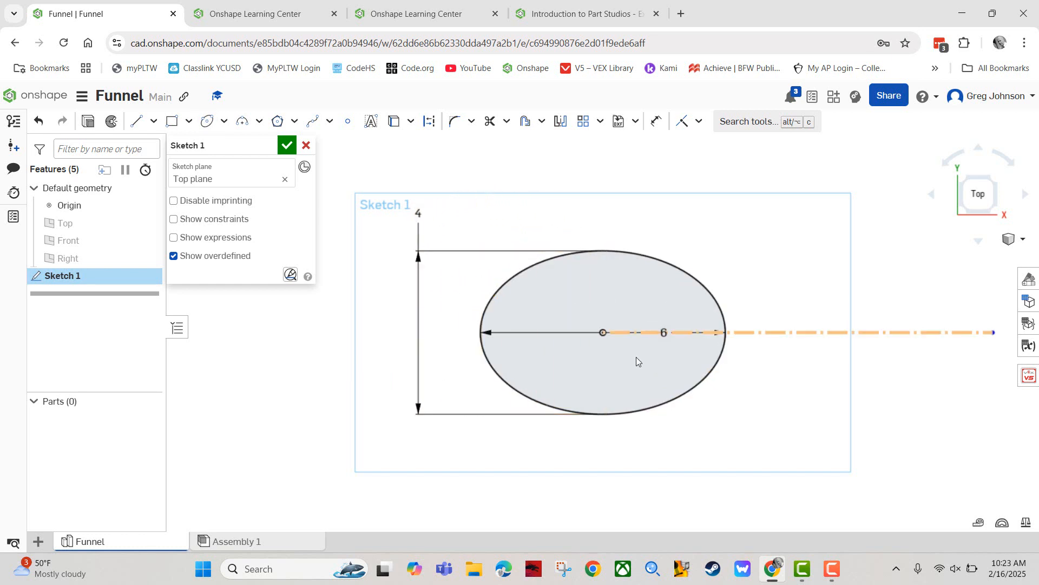
pyautogui.moveTo(662, 333); pyautogui.dragTo(602, 163)
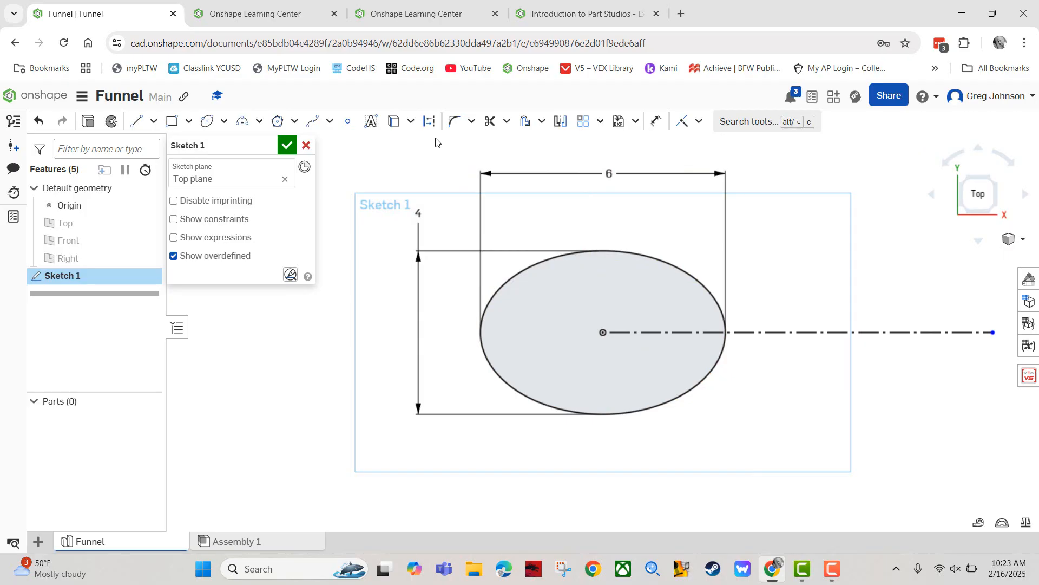
# Offset the ellipse inward by 0.125 in and place the offset dimension outside the ellipse, below the centerline.
pyautogui.click(525, 121)
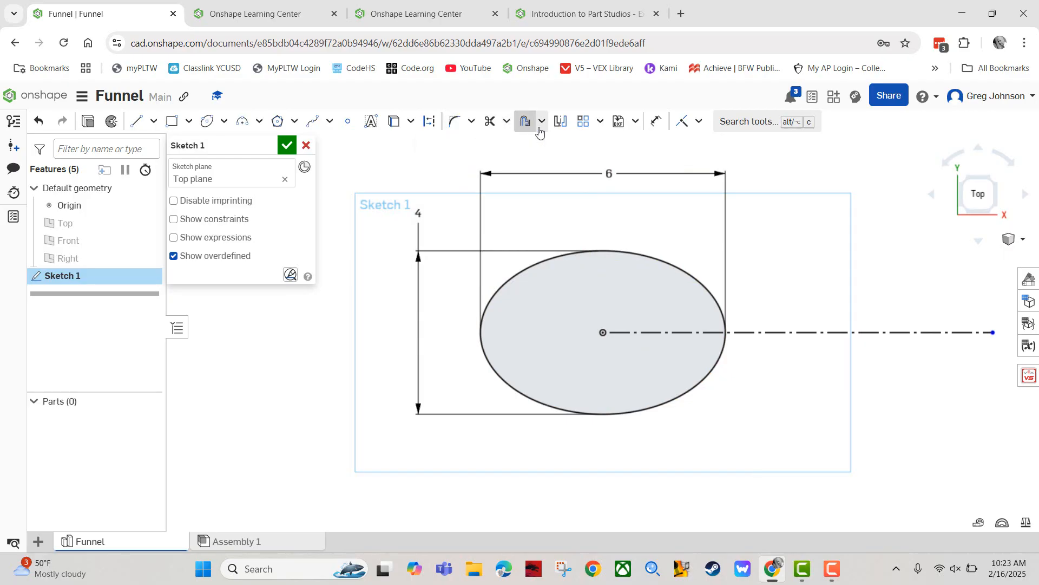
pyautogui.click(622, 249)
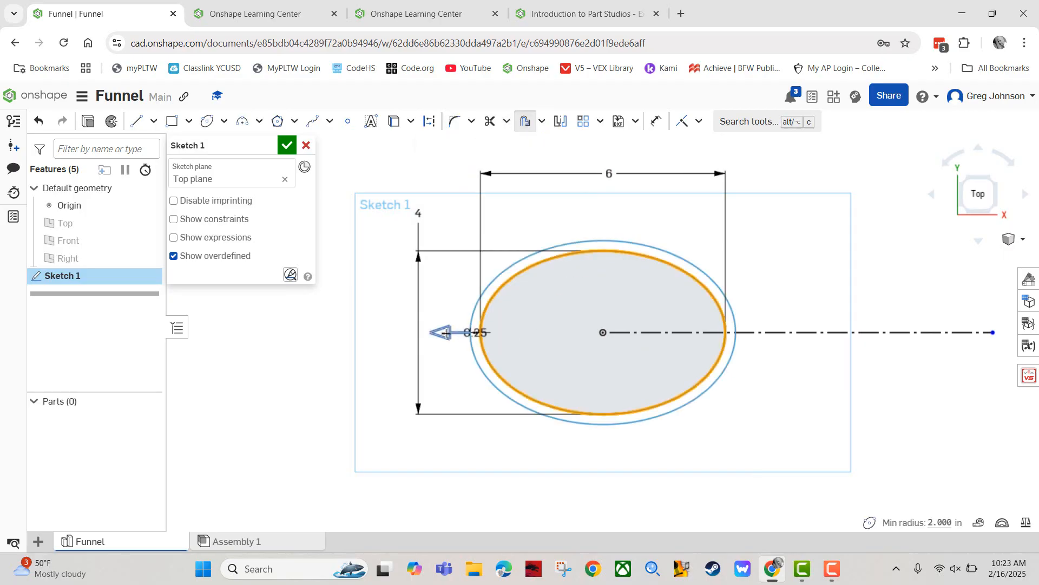
pyautogui.moveTo(445, 335); pyautogui.dragTo(467, 338)
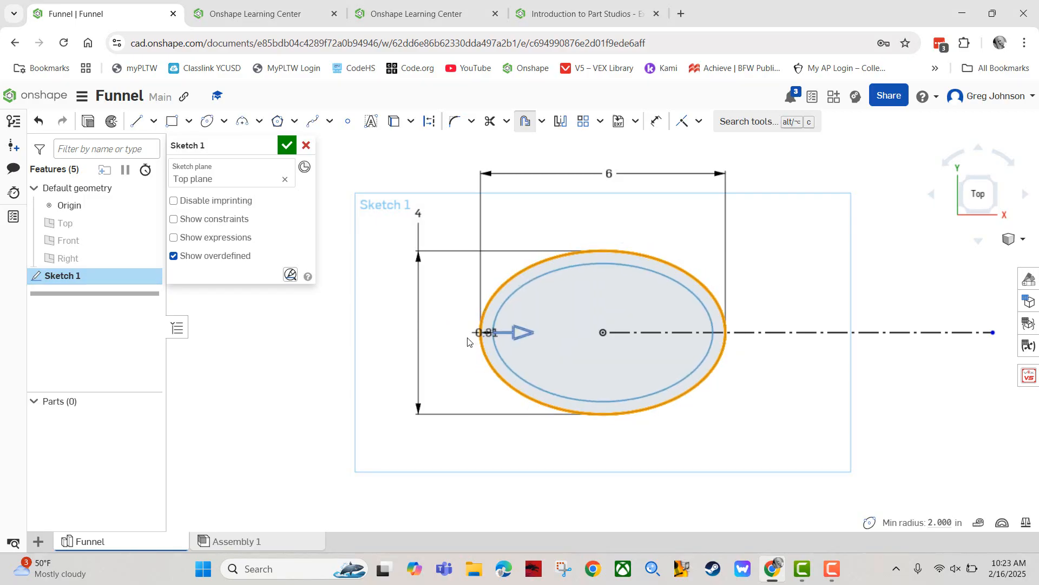
pyautogui.click(443, 284)
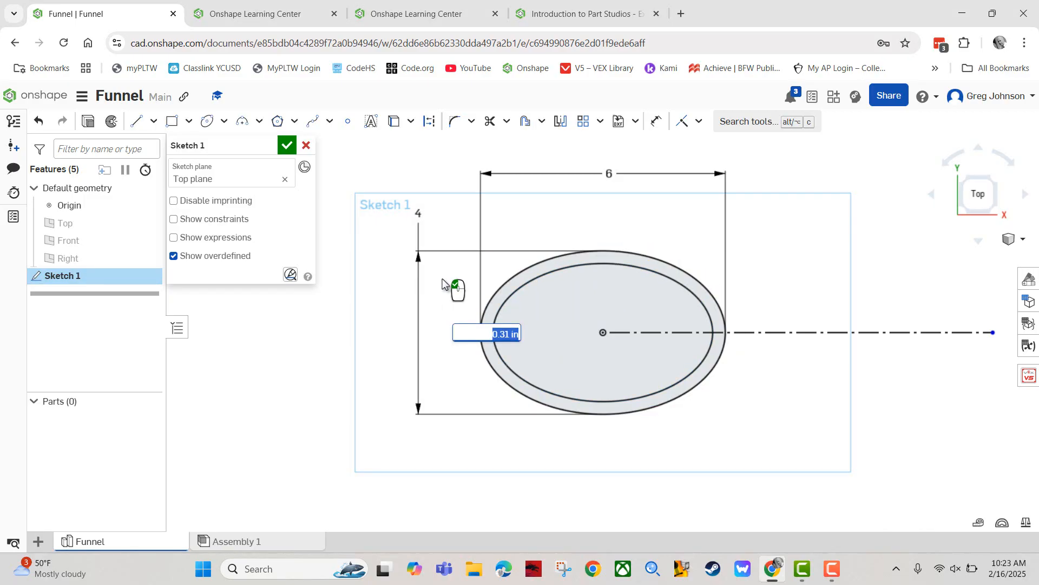
pyautogui.press('BackSpace')
pyautogui.press('Return')
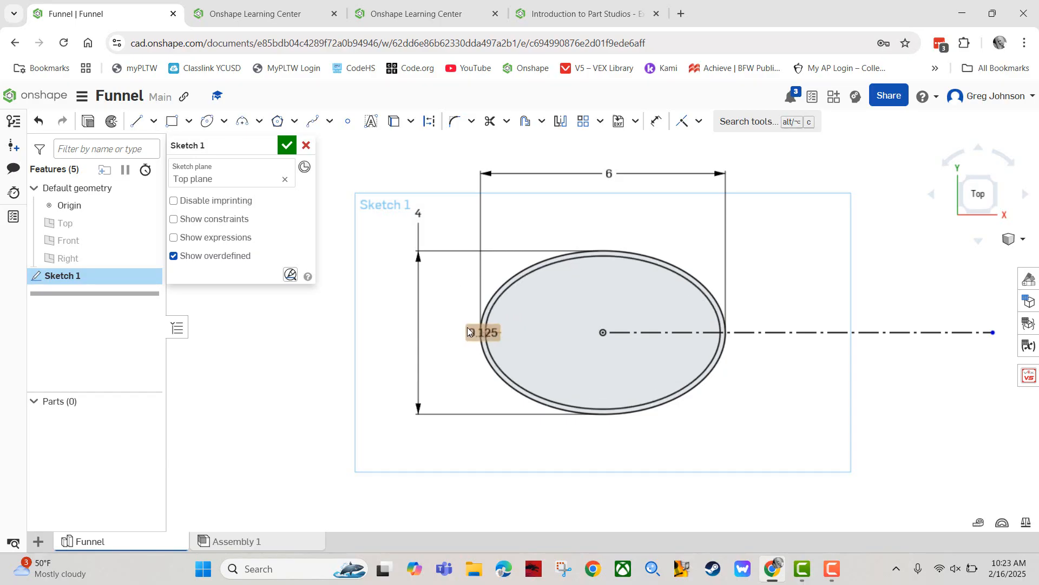
pyautogui.moveTo(469, 331); pyautogui.dragTo(456, 366)
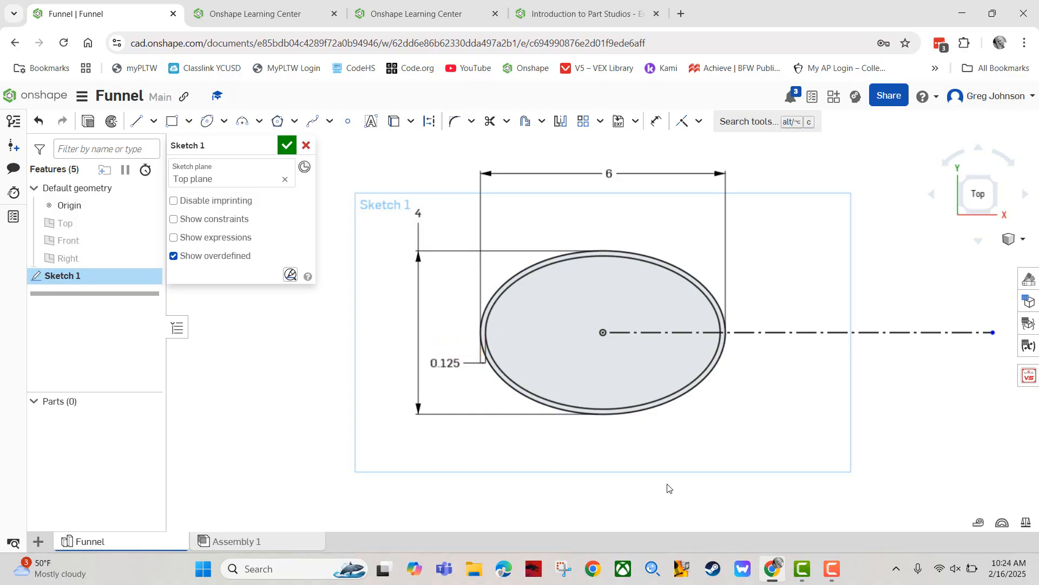
# Check the Step 2 drawing and dimension the construction centerline to 4.5 in, placed below the ellipse.
pyautogui.click(606, 10)
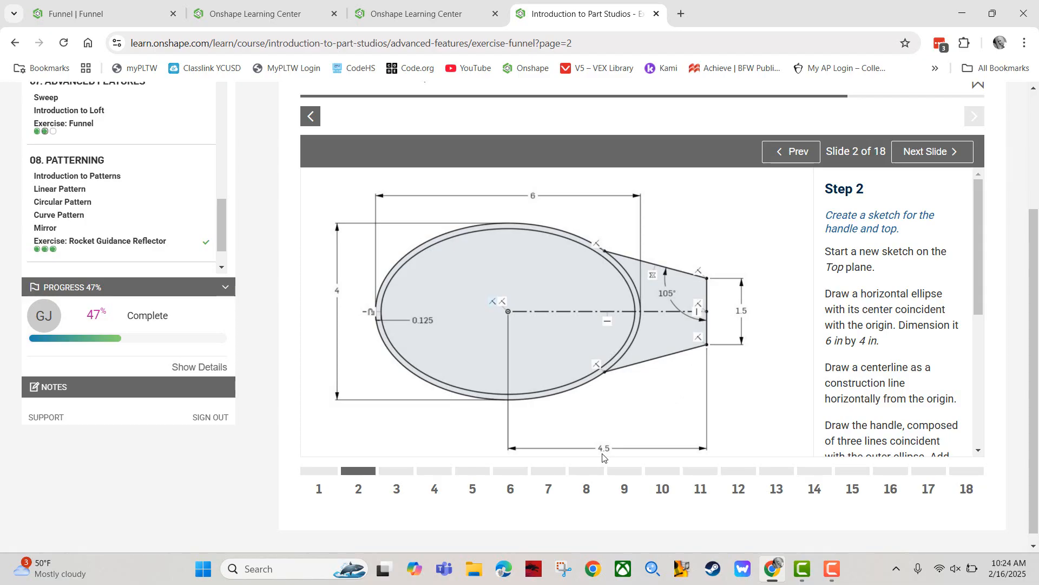
pyautogui.click(98, 13)
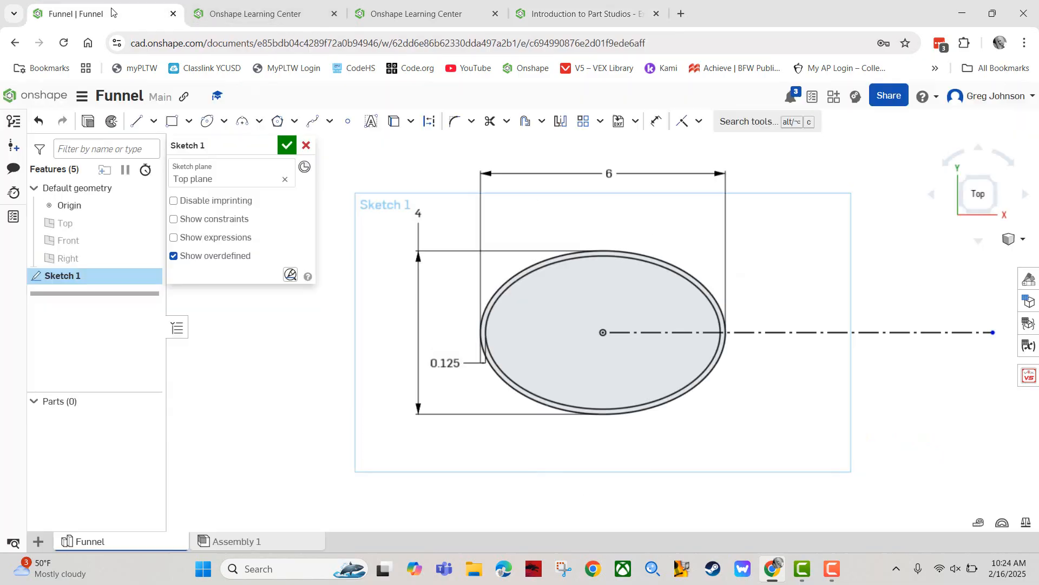
pyautogui.click(656, 121)
pyautogui.click(804, 332)
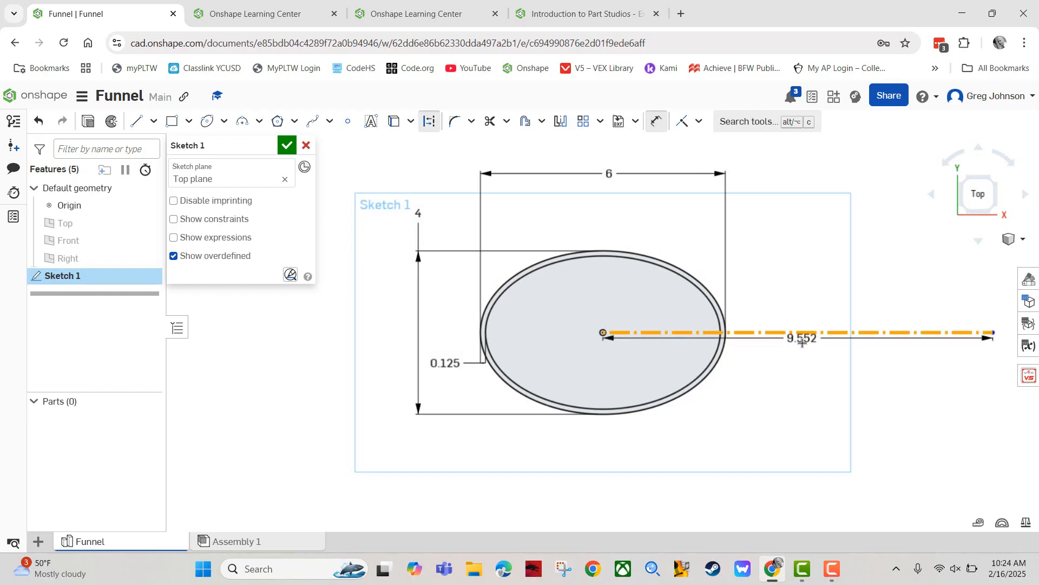
pyautogui.click(785, 505)
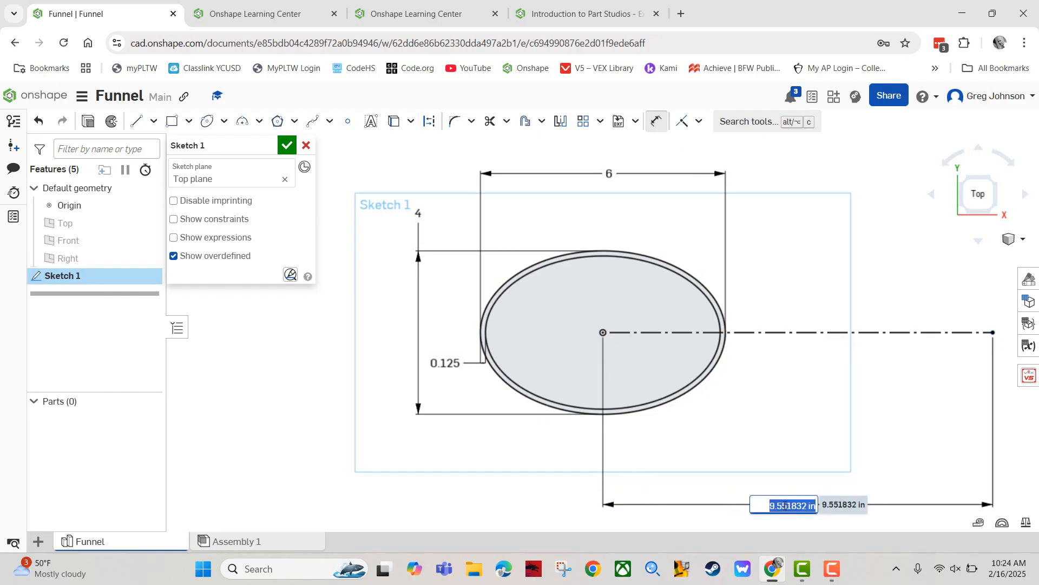
pyautogui.write('4.5')
pyautogui.press('Return')
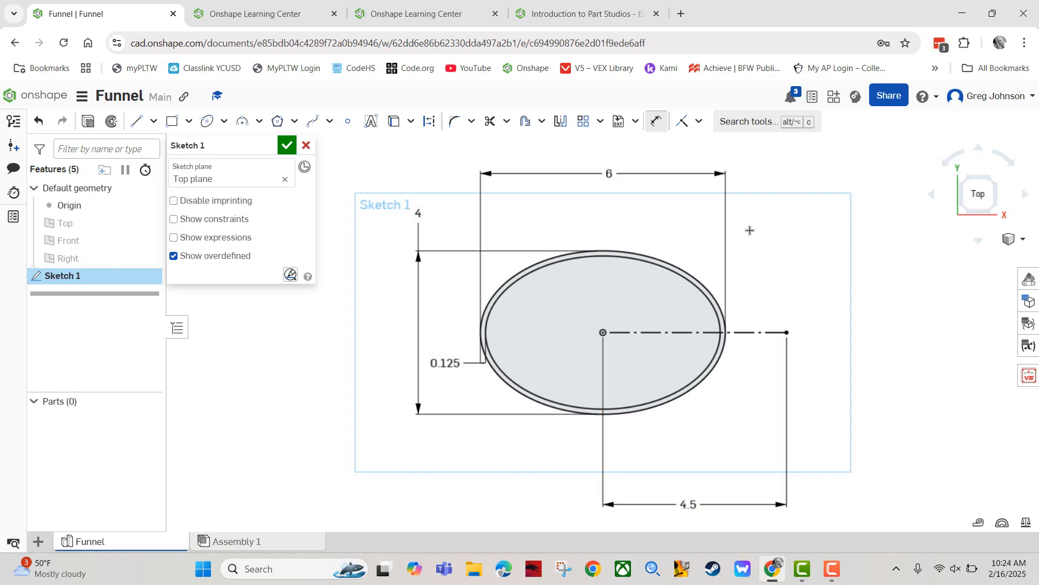
# Sketch the handle from the outer ellipse as three lines: a sloped line about 2.48 in, a vertical end about 1.38 in, and a sloped return about 2.45 in.
pyautogui.click(136, 121)
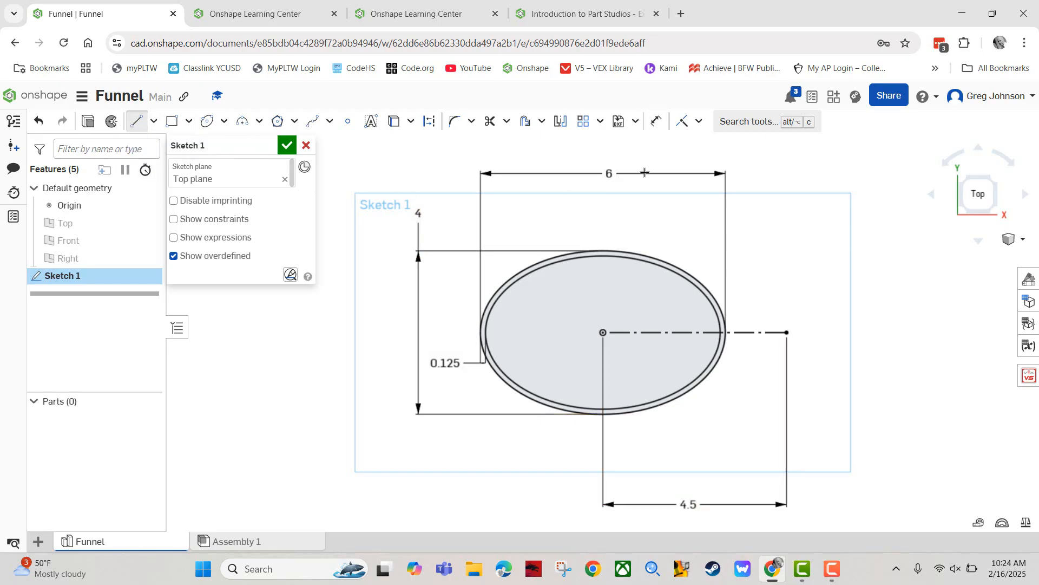
pyautogui.click(690, 276)
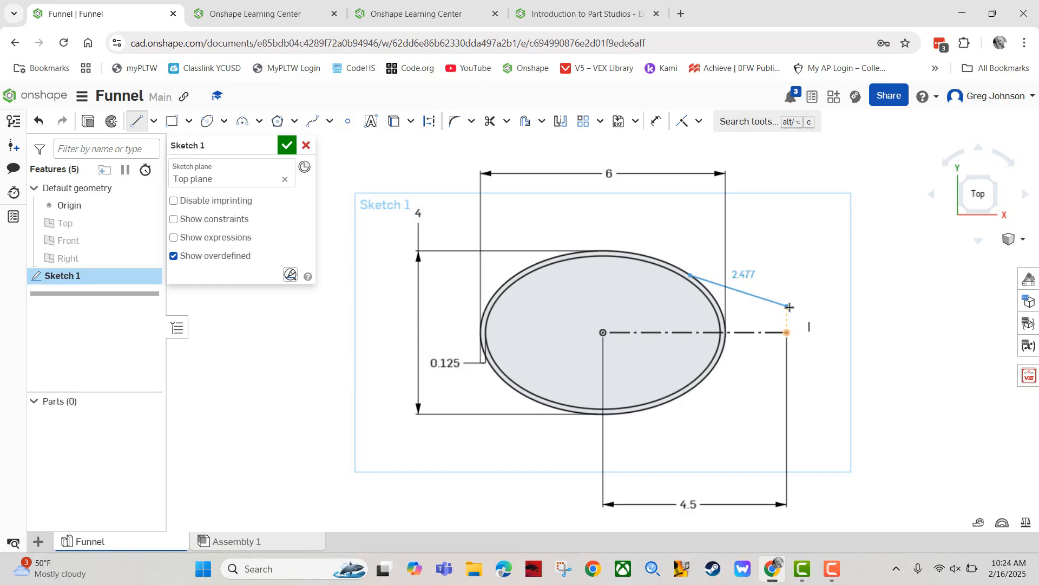
pyautogui.click(788, 306)
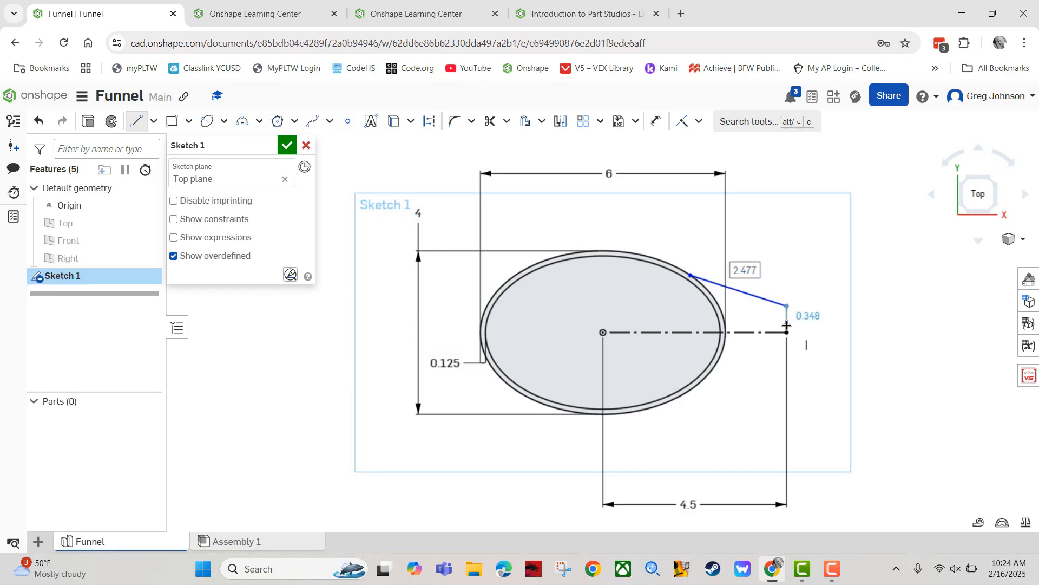
pyautogui.click(786, 363)
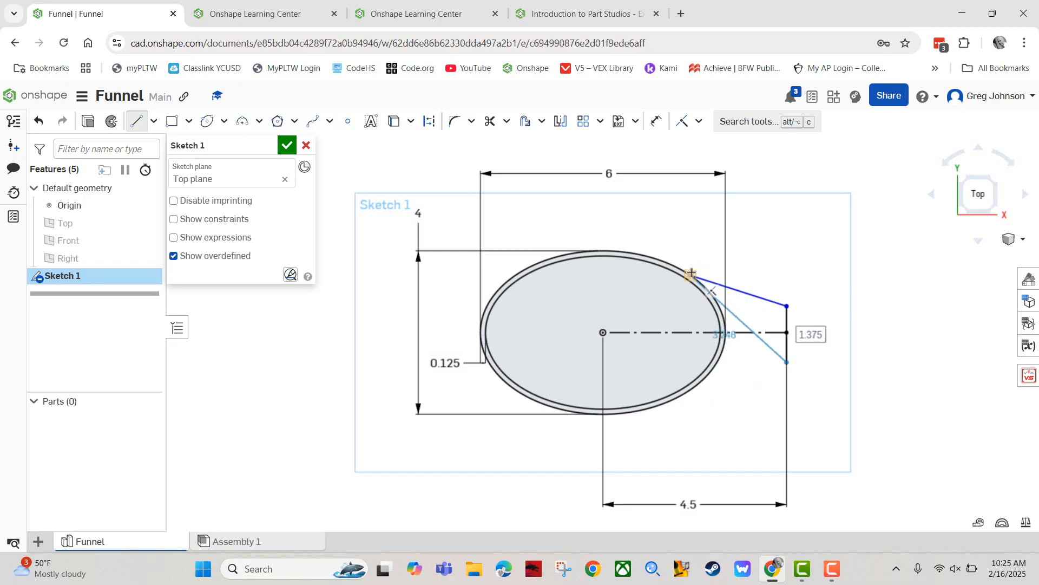
pyautogui.click(687, 391)
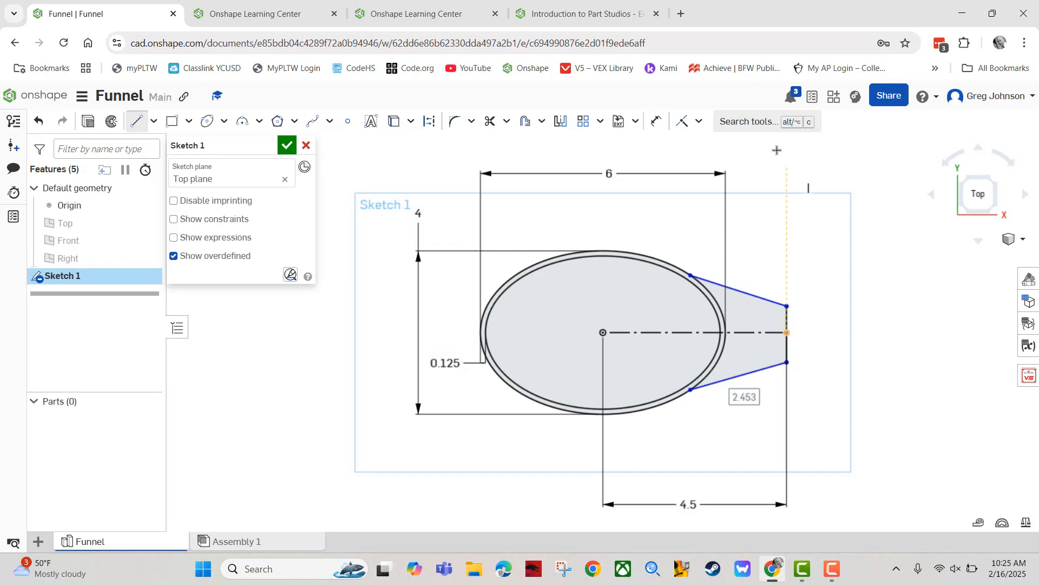
# Check the Step 2 drawing and dimension the handle's vertical end to 1.5 in between its two corner points.
pyautogui.click(565, 15)
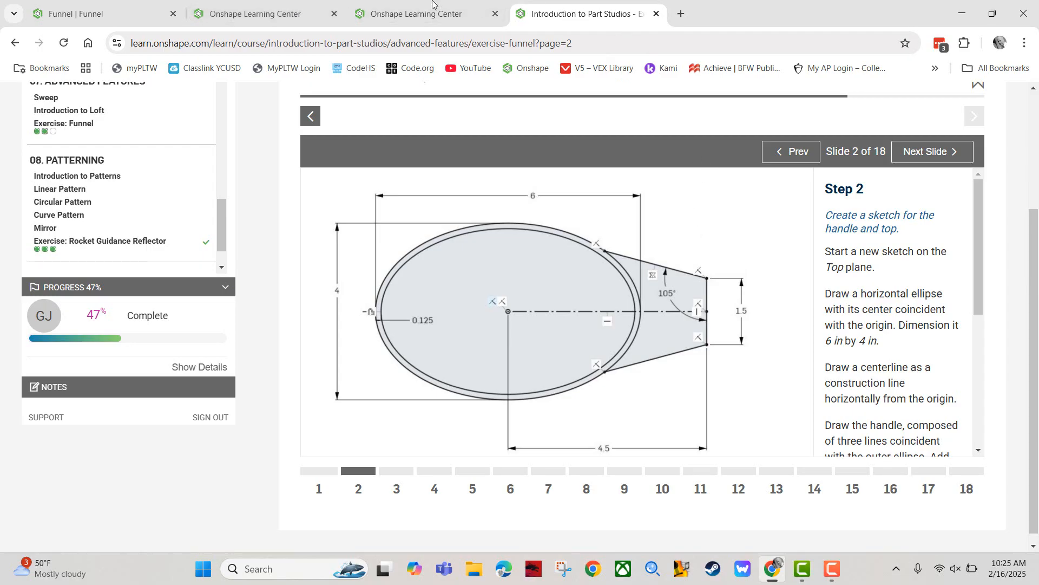
pyautogui.click(145, 11)
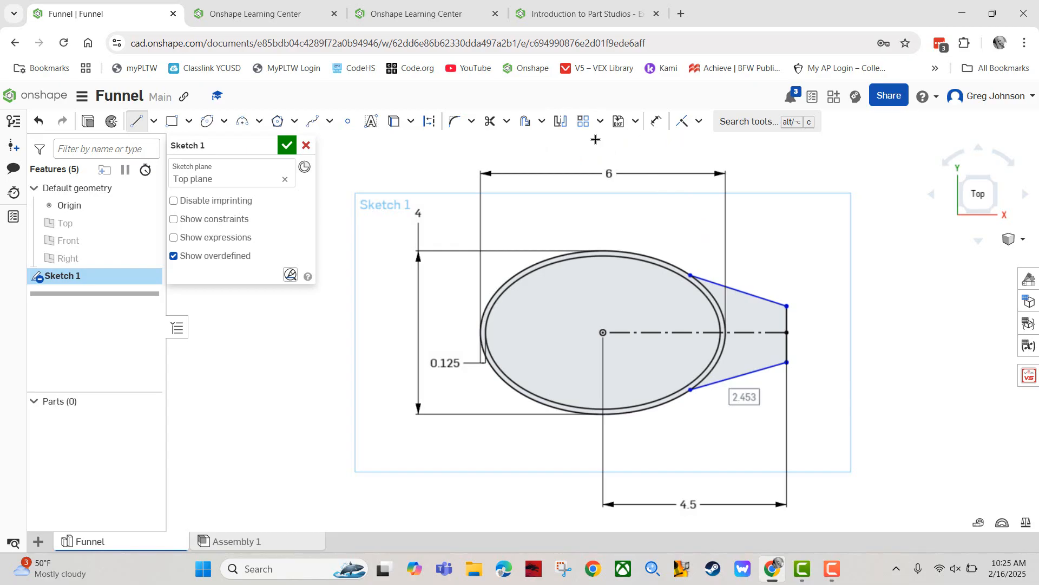
pyautogui.click(656, 121)
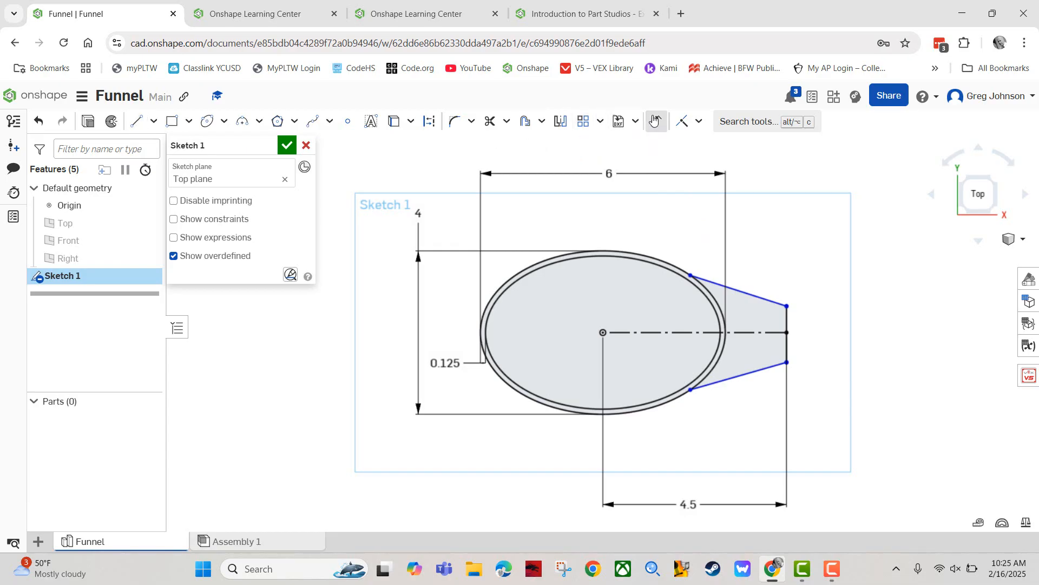
pyautogui.click(787, 305)
pyautogui.click(787, 362)
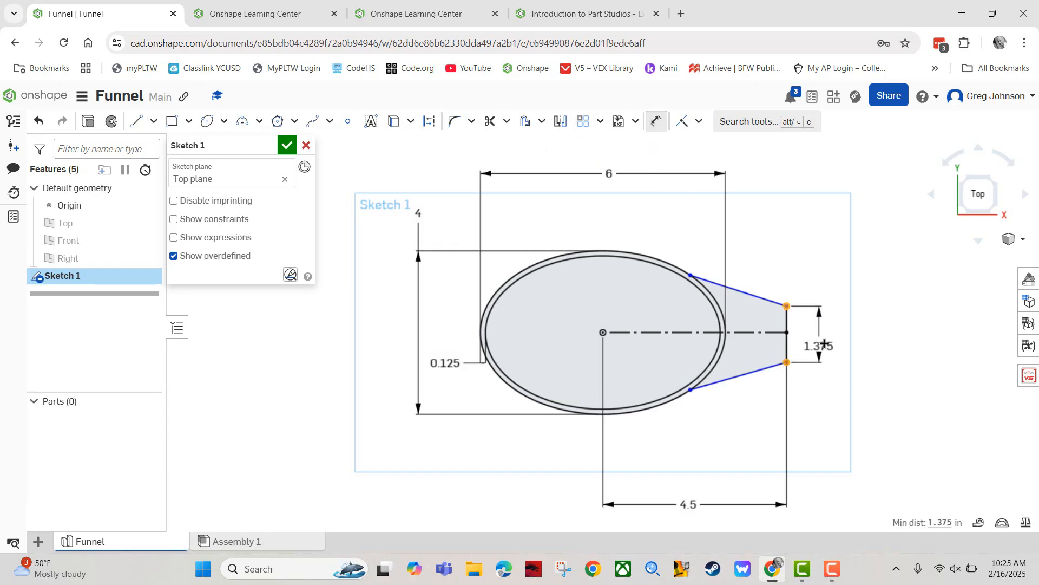
pyautogui.click(844, 335)
pyautogui.write('1.5')
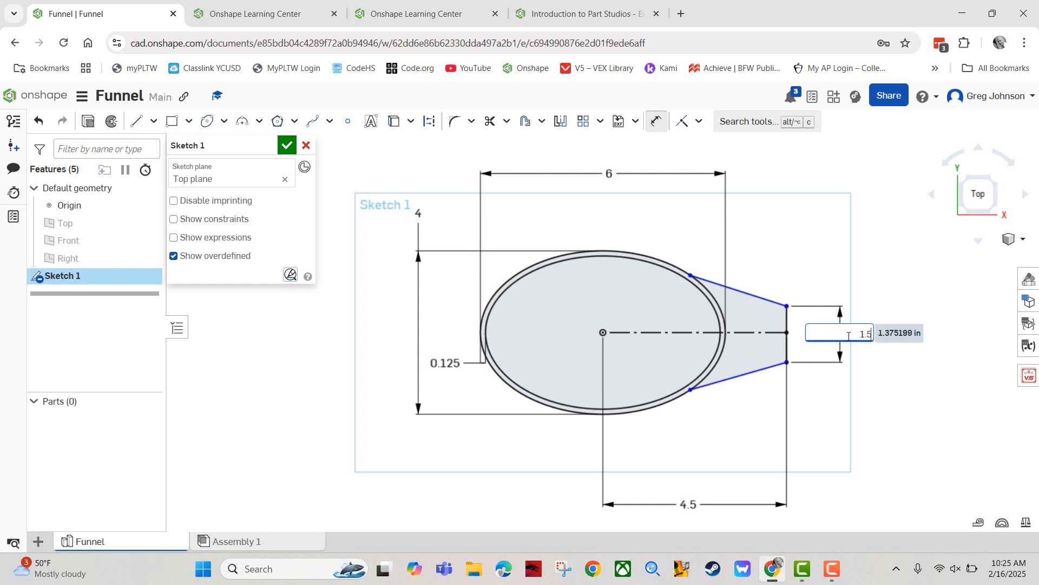
pyautogui.press('Return')
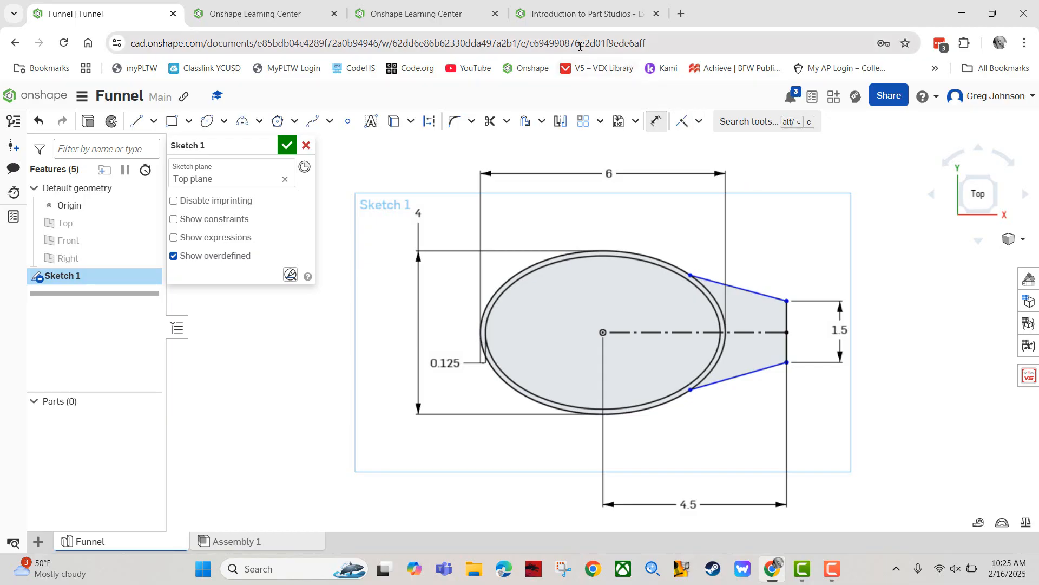
# Dimension the angle between the handle's upper sloped line and its vertical end to 105°, placed inside the handle.
pyautogui.click(753, 292)
pyautogui.click(787, 325)
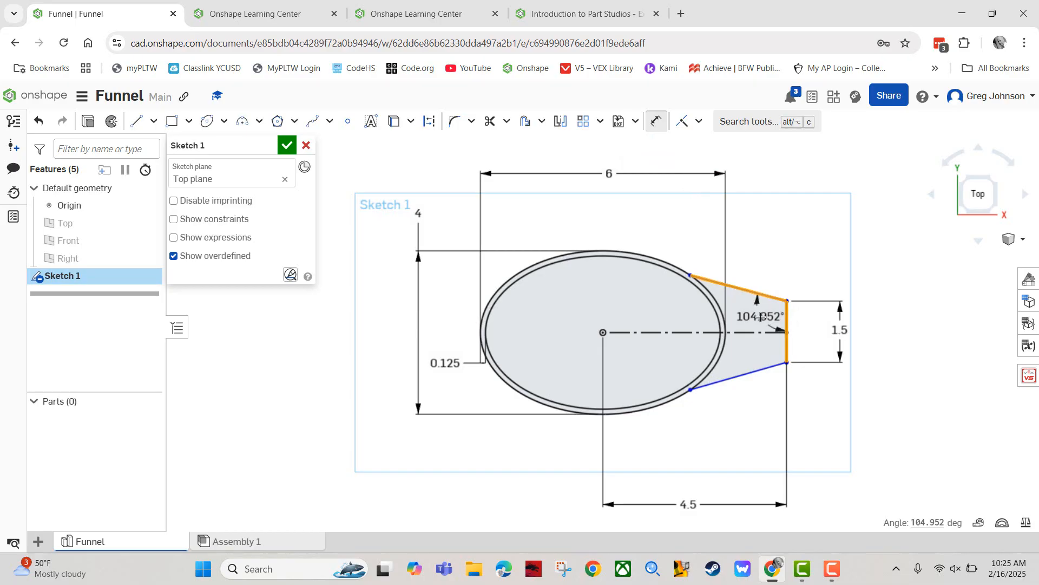
pyautogui.click(764, 318)
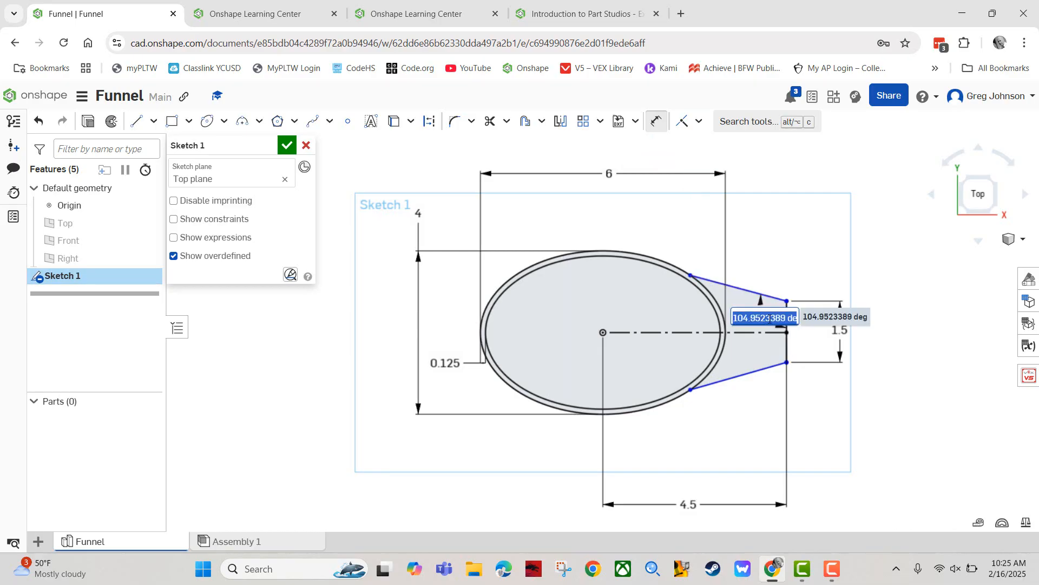
pyautogui.write('105')
pyautogui.press('Return')
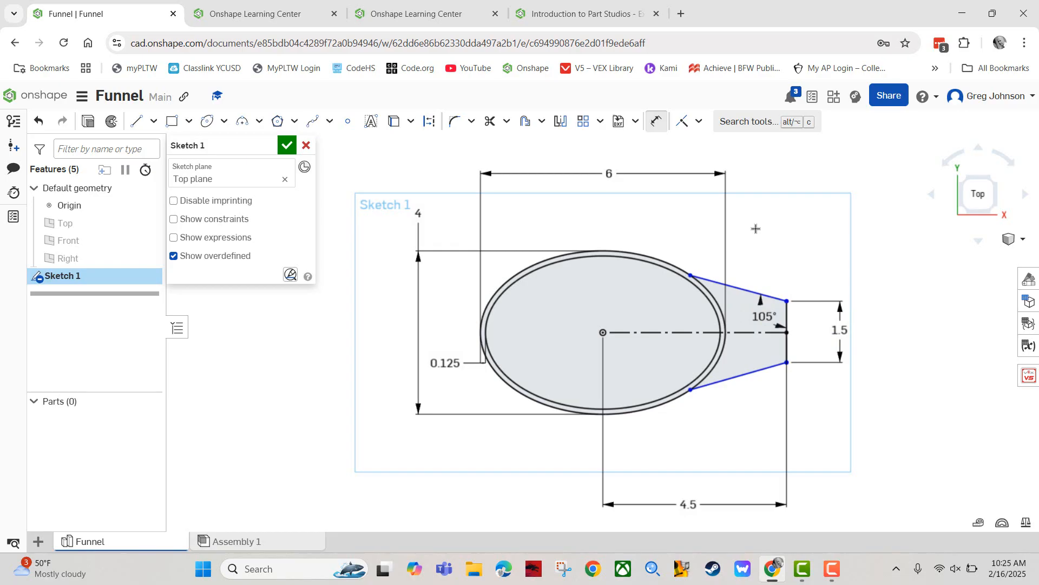
# Check the Step 2 drawing, constrain the handle's two sloped lines symmetric about the construction centerline, and accept the sketch.
pyautogui.click(579, 14)
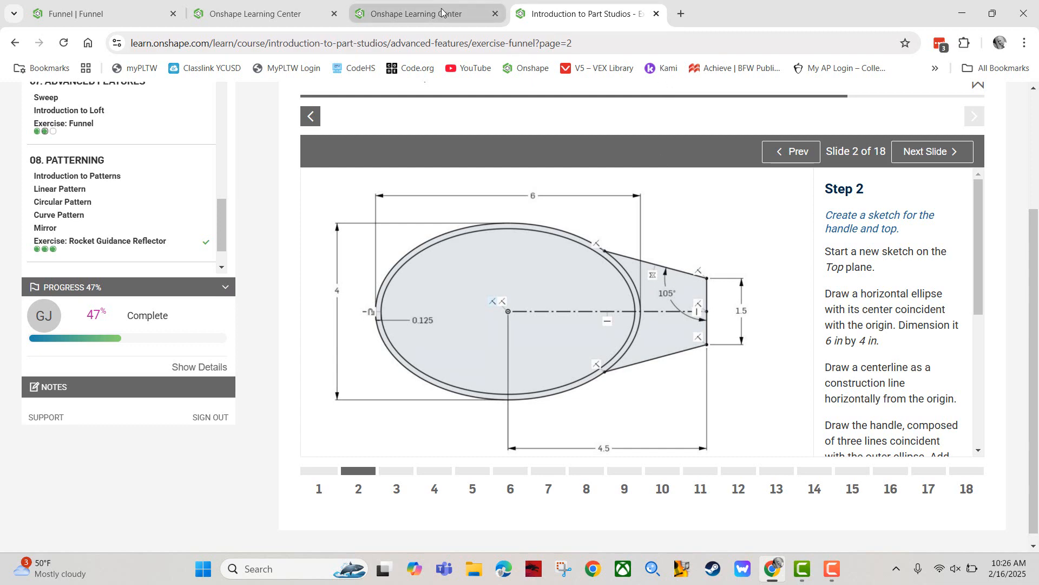
pyautogui.click(93, 10)
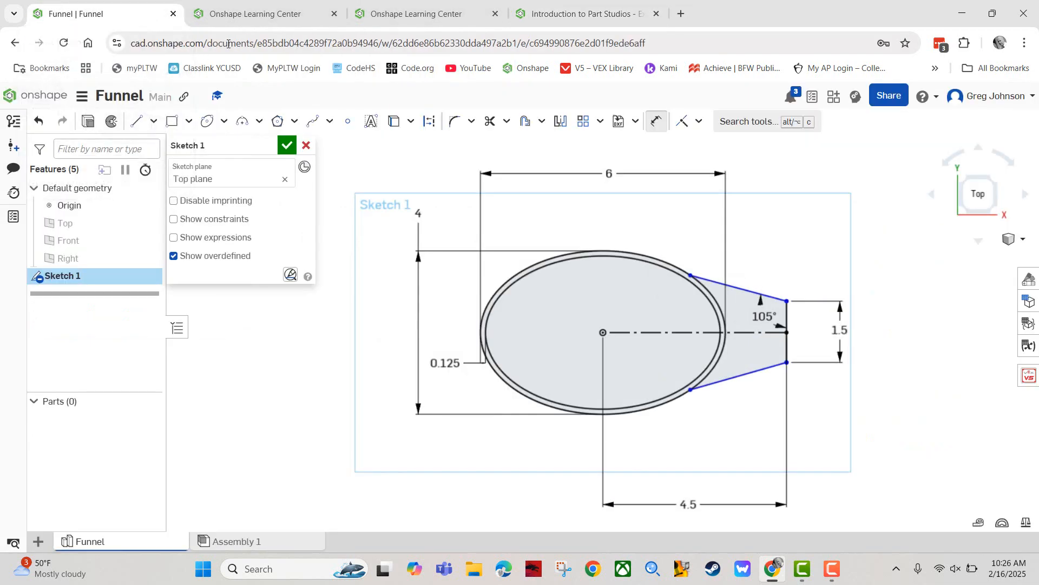
pyautogui.click(699, 122)
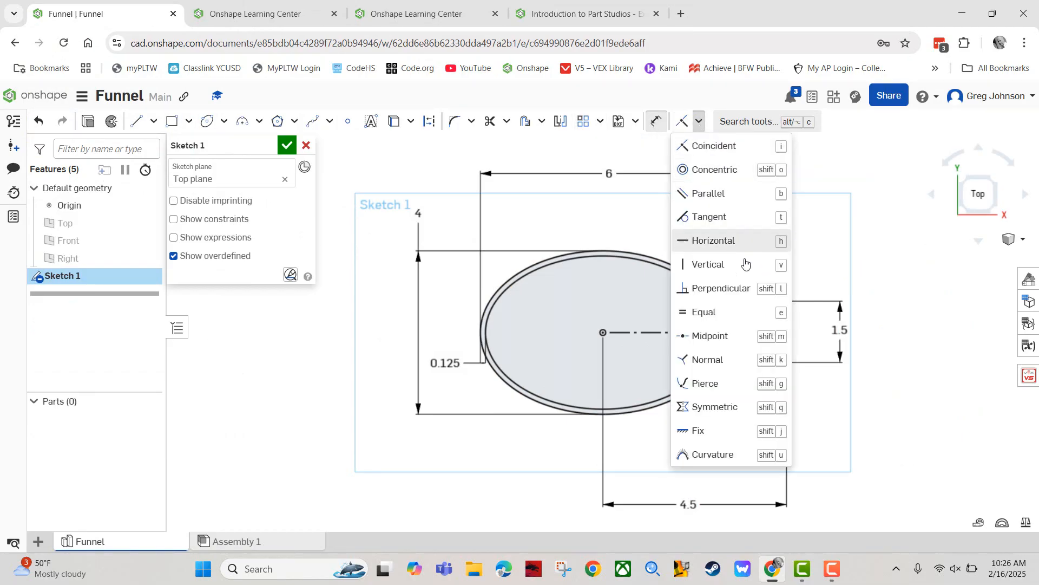
pyautogui.click(714, 406)
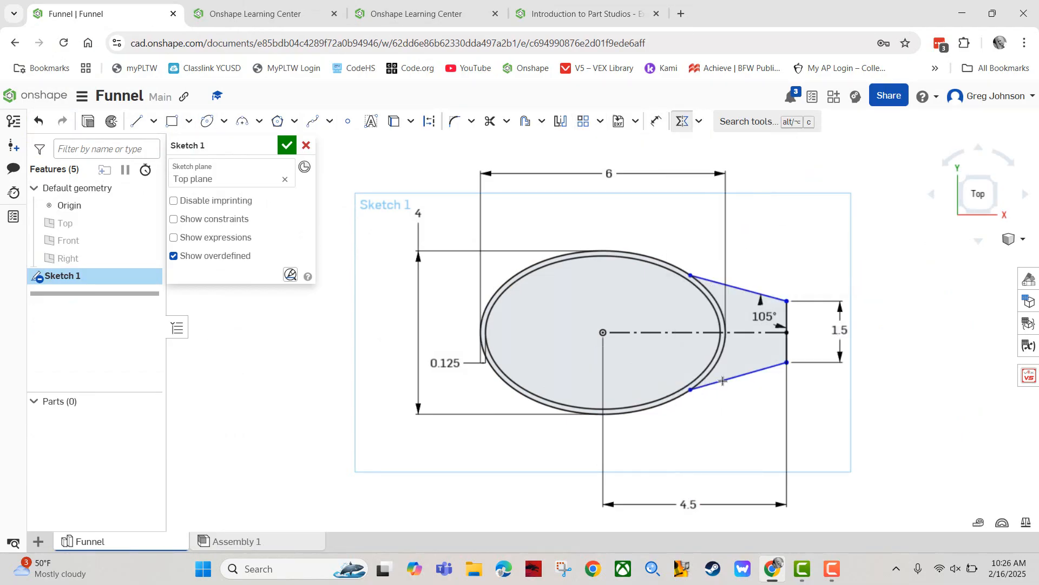
pyautogui.click(750, 333)
pyautogui.click(745, 289)
pyautogui.click(753, 373)
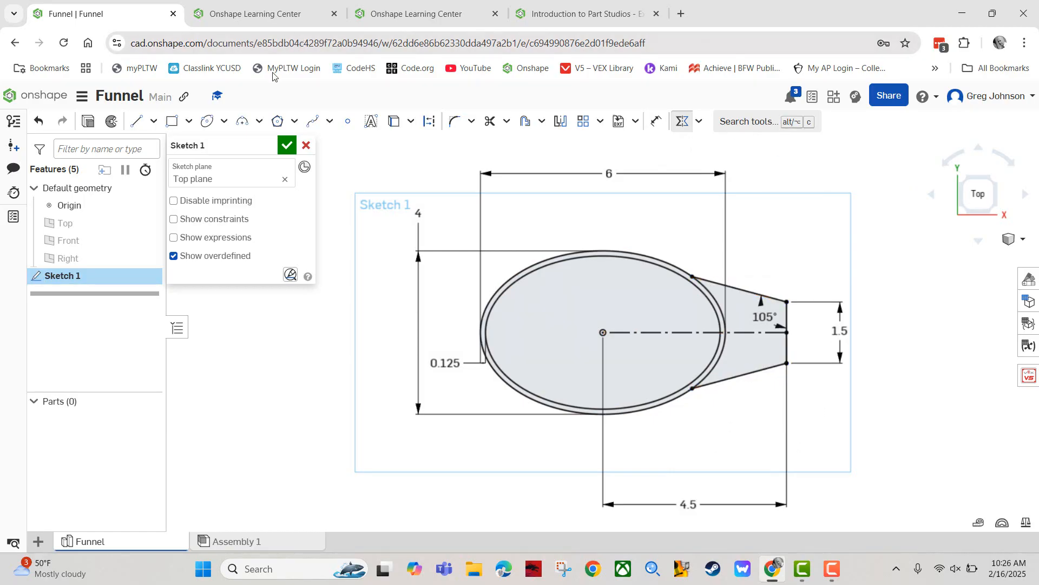
pyautogui.click(287, 145)
# Check the Step 3 instructions and extrude the rim and handle regions as a new solid, Blind, 0.125 in deep.
pyautogui.click(582, 13)
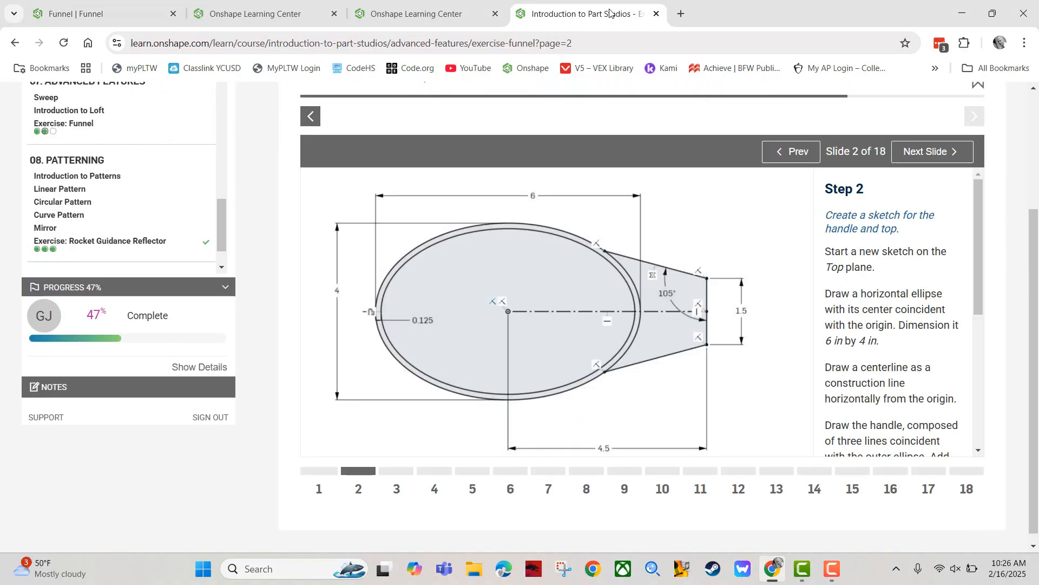
pyautogui.click(920, 152)
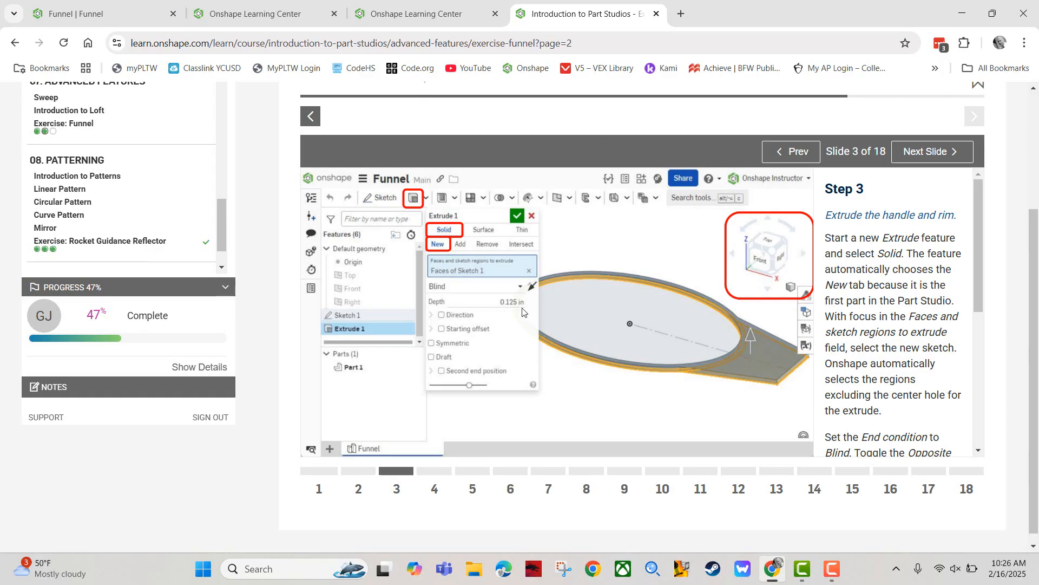
pyautogui.click(118, 5)
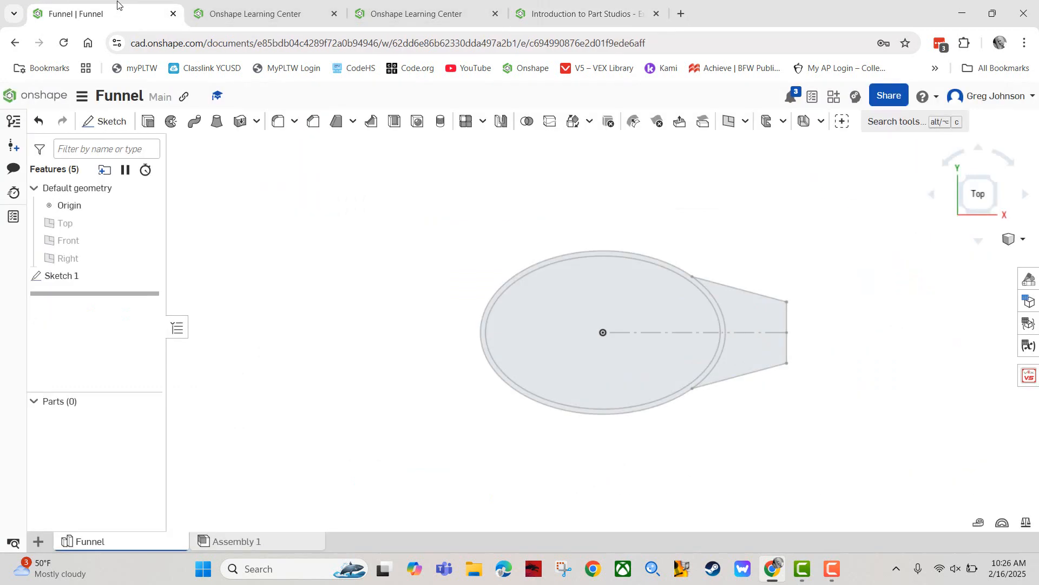
pyautogui.rightClick(339, 234)
pyautogui.click(371, 283)
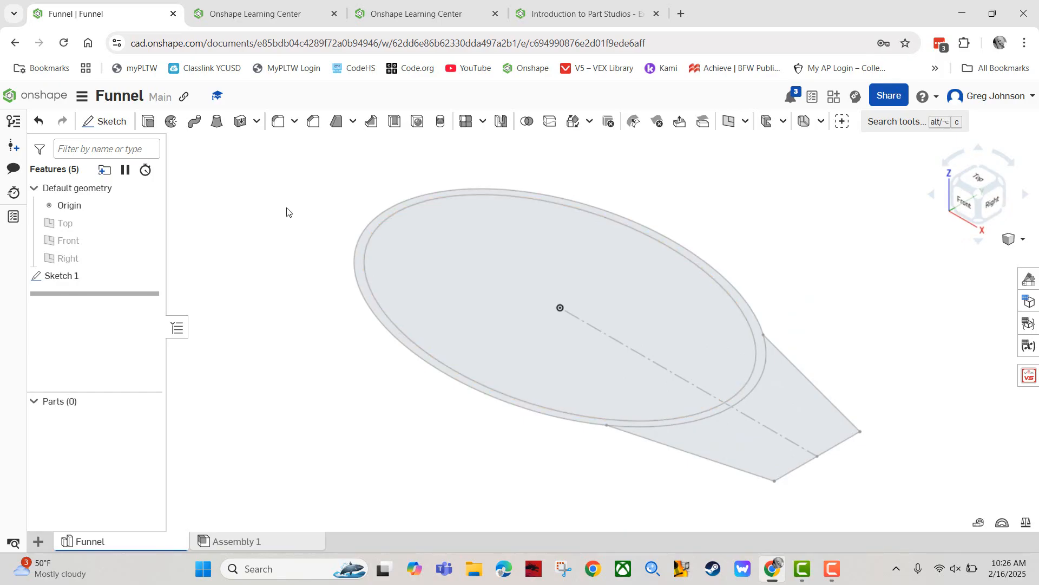
pyautogui.click(148, 121)
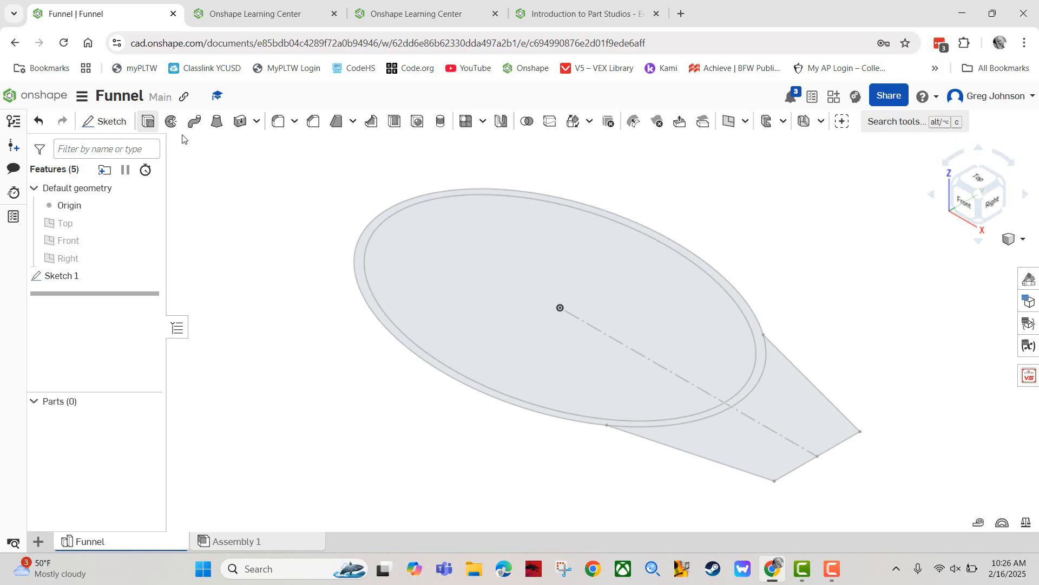
pyautogui.click(385, 213)
pyautogui.click(772, 438)
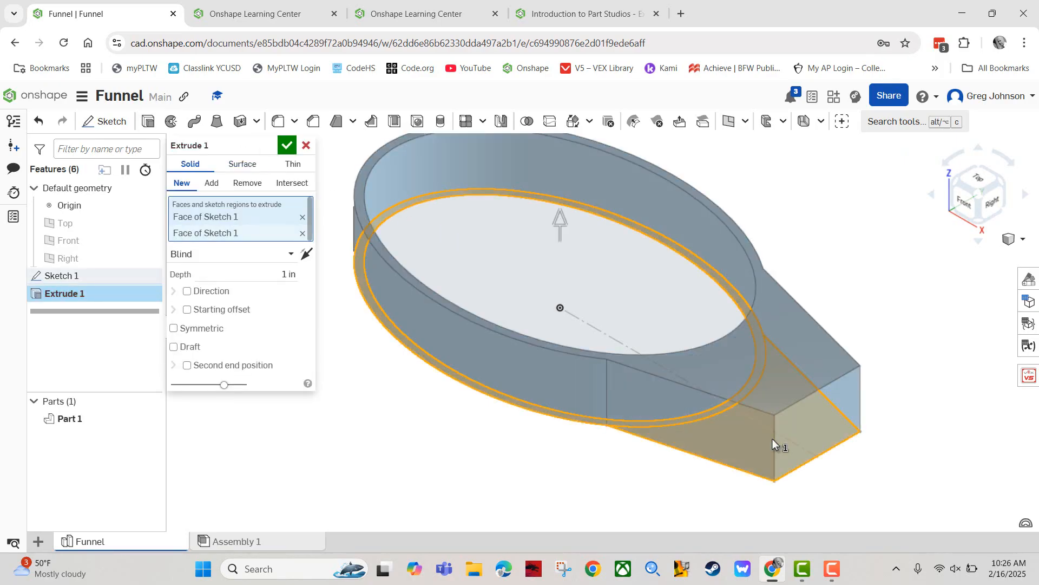
pyautogui.click(271, 274)
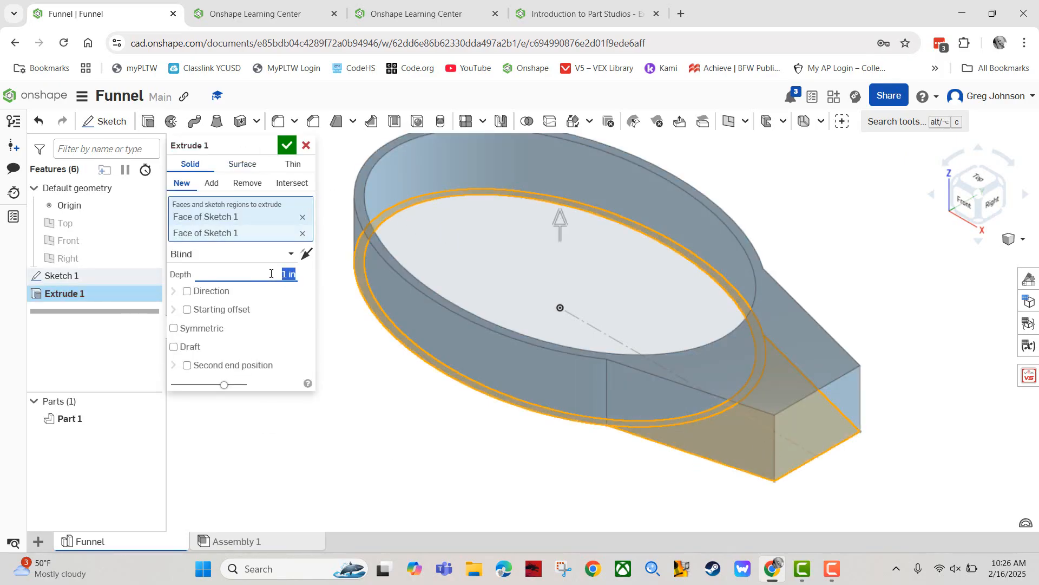
pyautogui.write('0.125')
pyautogui.press('Return')
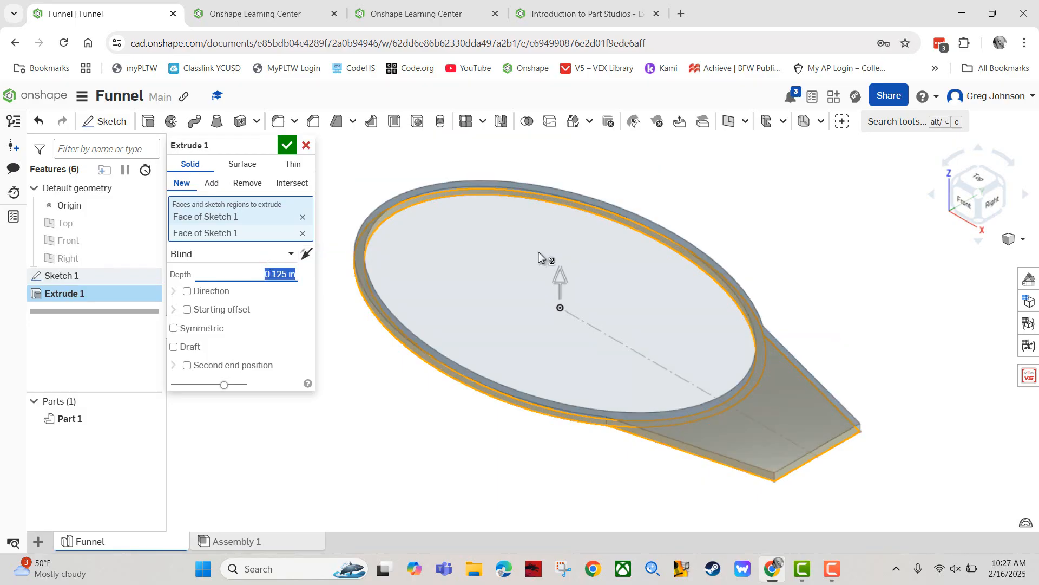
pyautogui.click(286, 145)
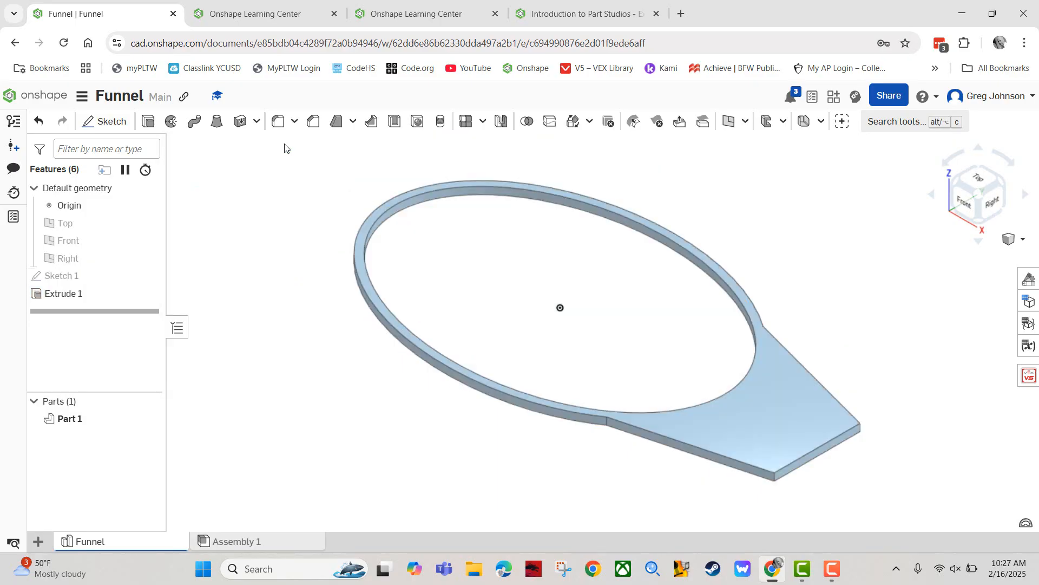
# Read the Step 4 instructions and start a new sketch on the bottom face of the rim and handle.
pyautogui.click(574, 18)
pyautogui.click(931, 152)
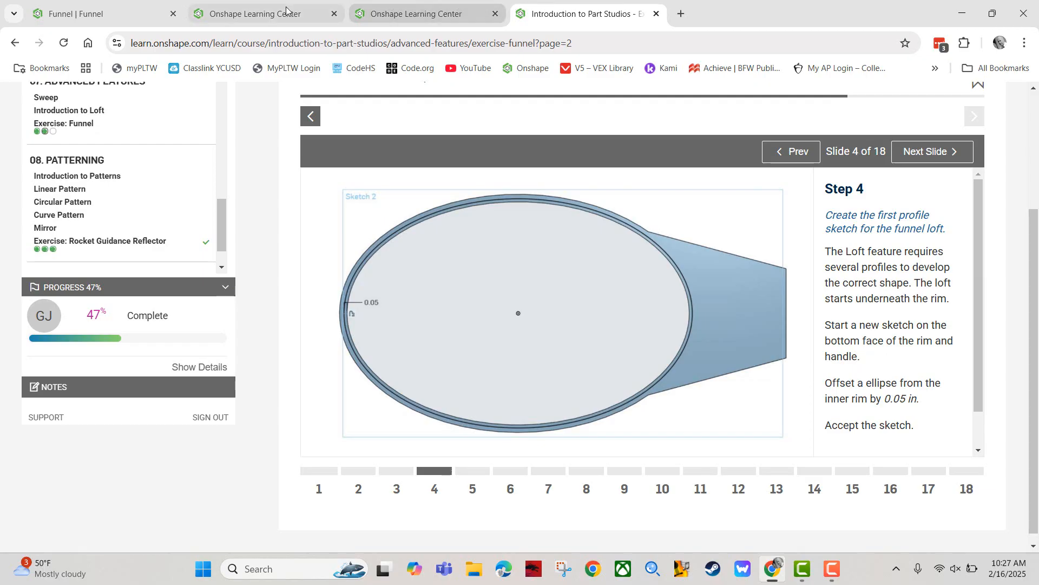
pyautogui.click(92, 13)
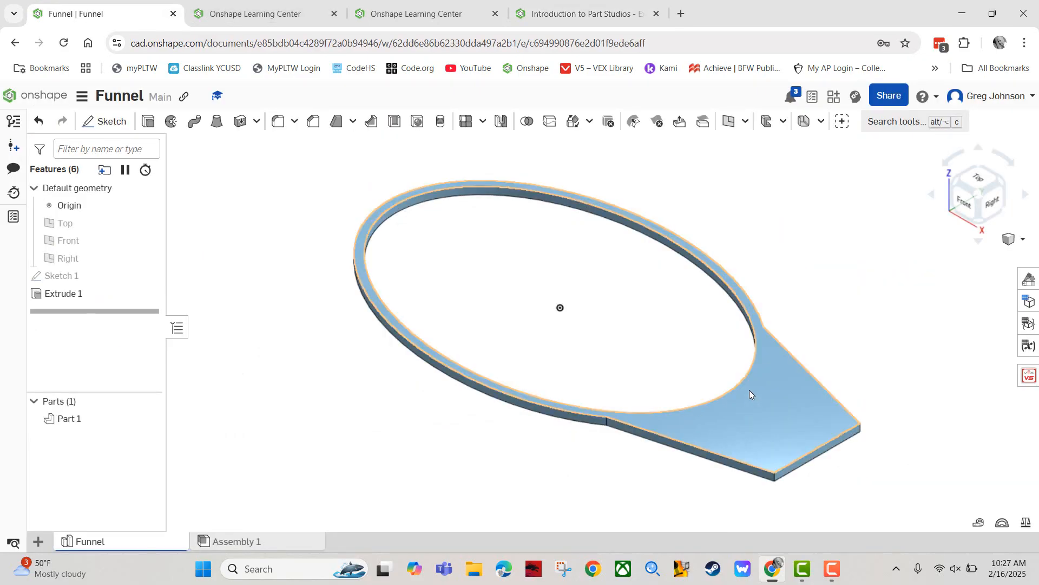
pyautogui.moveTo(872, 385); pyautogui.dragTo(919, 292, button='right')
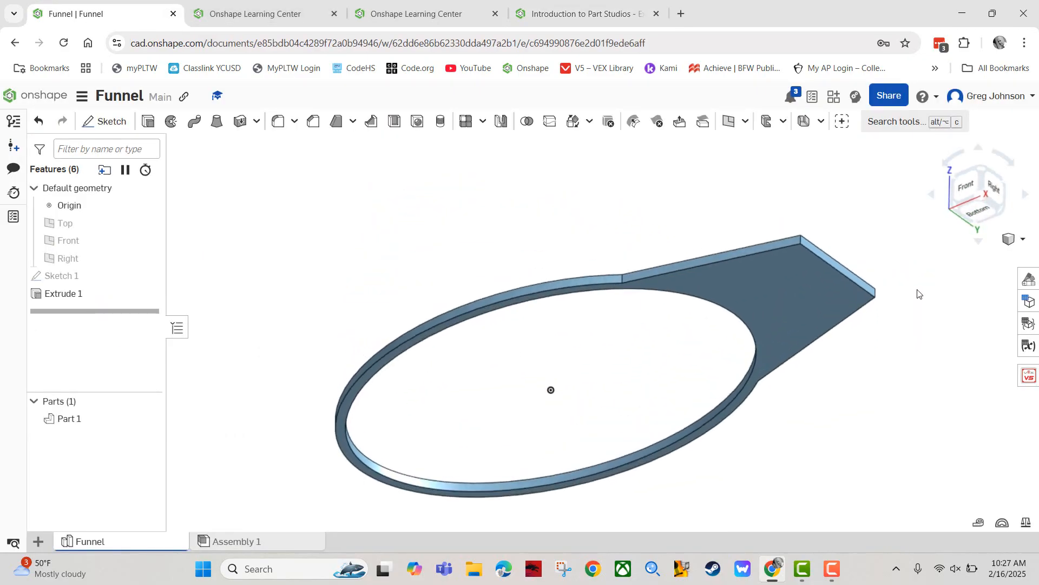
pyautogui.rightClick(764, 291)
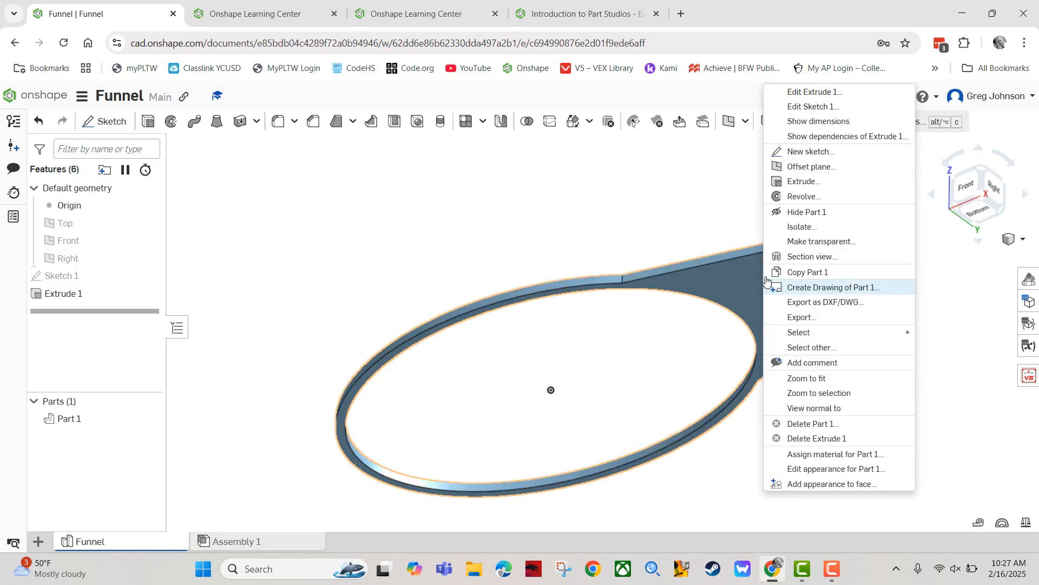
pyautogui.click(806, 151)
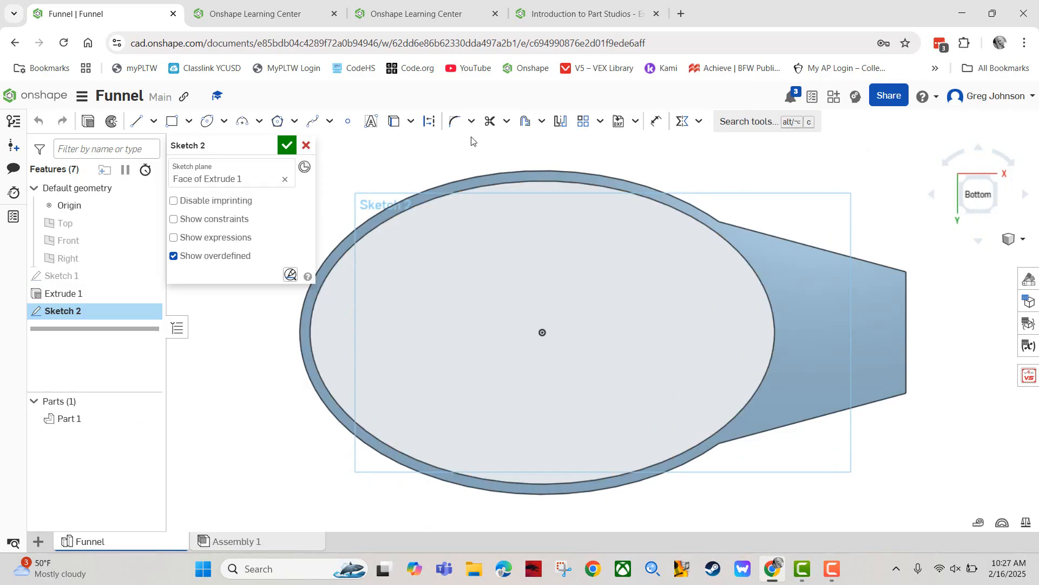
# Offset the inner rim ellipse outward by 0.05 in and accept the sketch.
pyautogui.click(523, 122)
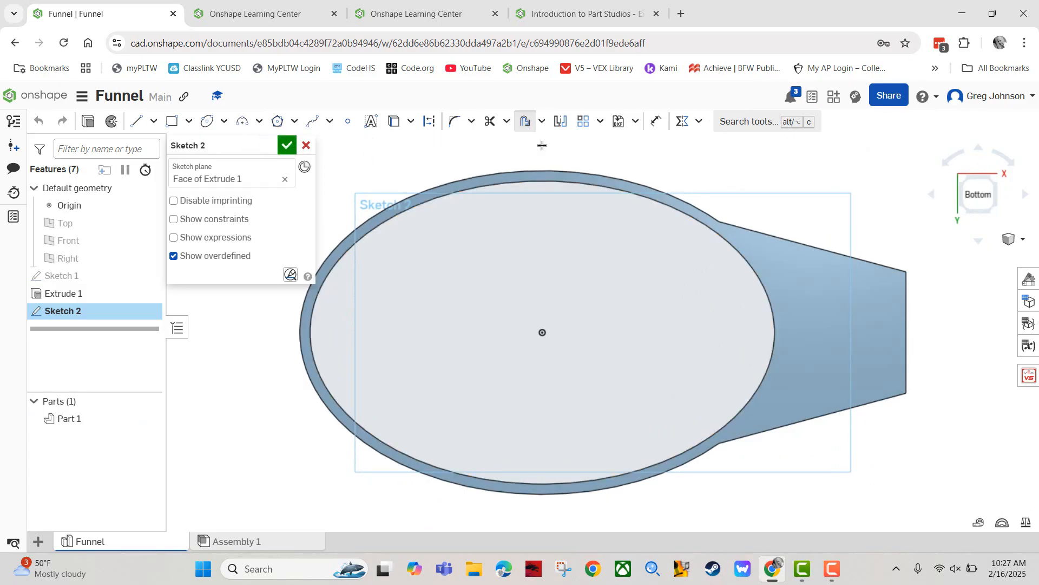
pyautogui.click(581, 183)
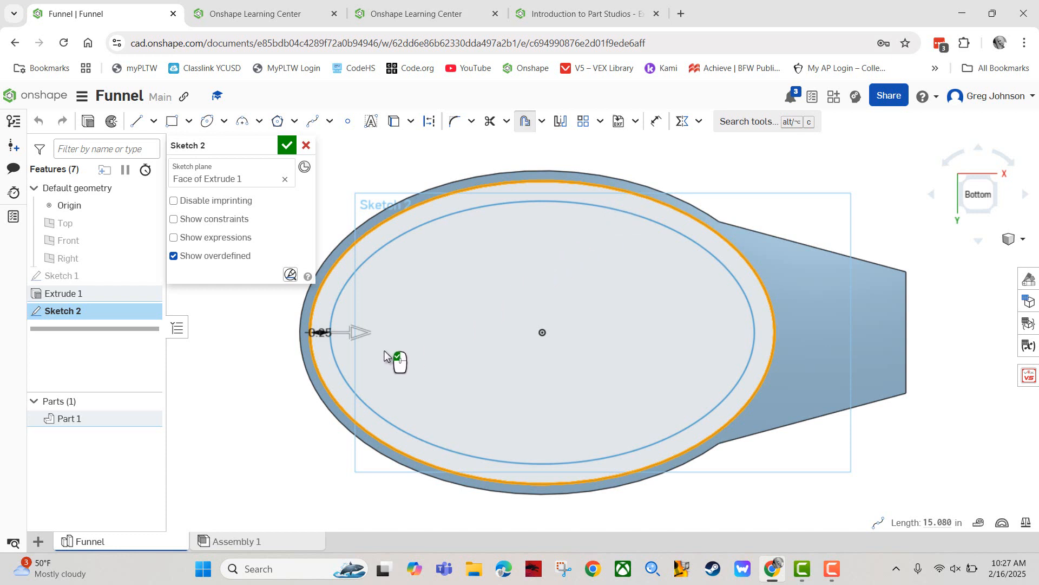
pyautogui.moveTo(349, 332); pyautogui.dragTo(330, 333)
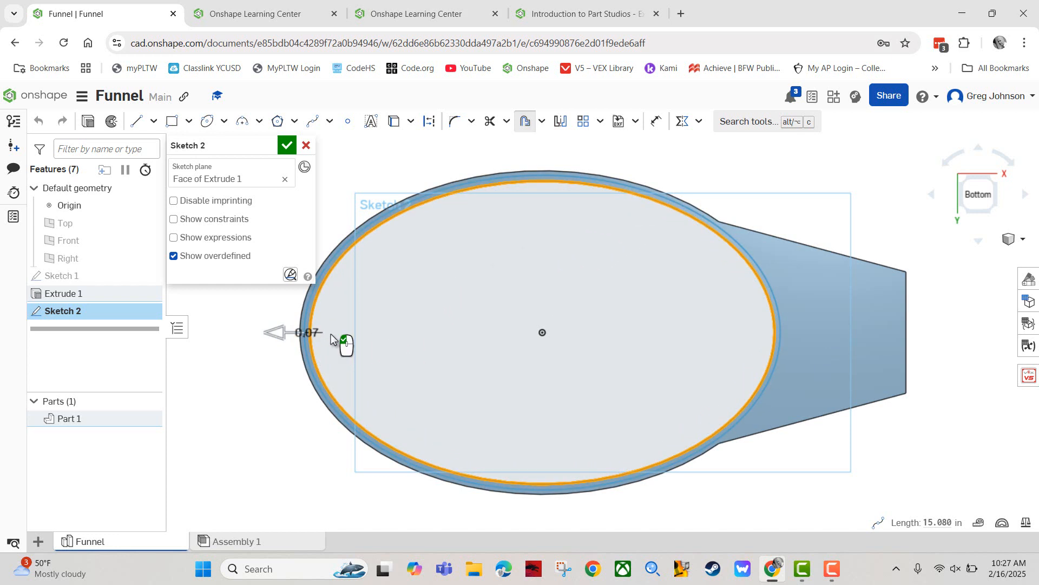
pyautogui.click(232, 399)
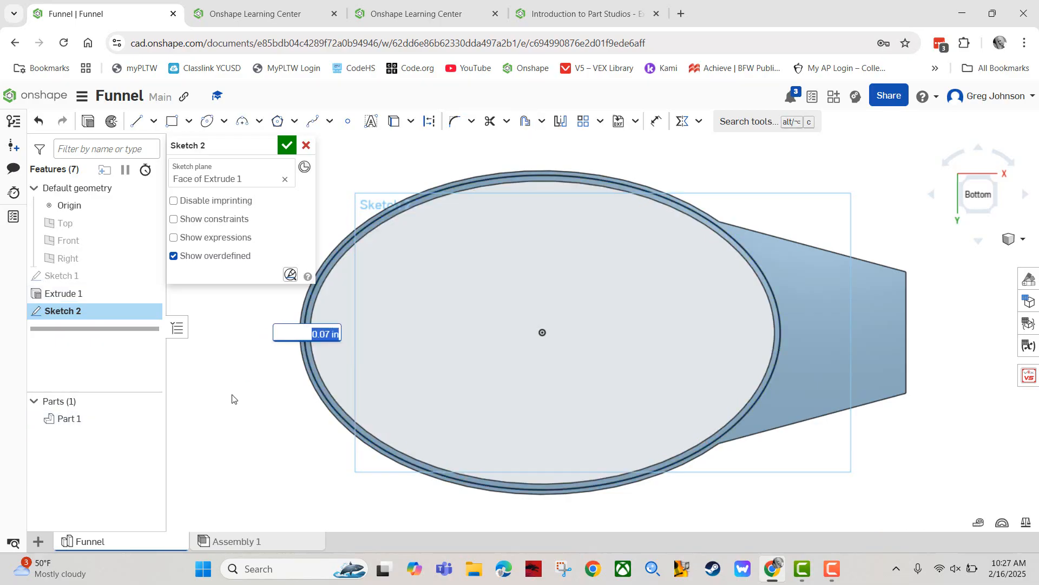
pyautogui.press('BackSpace')
pyautogui.press('Return')
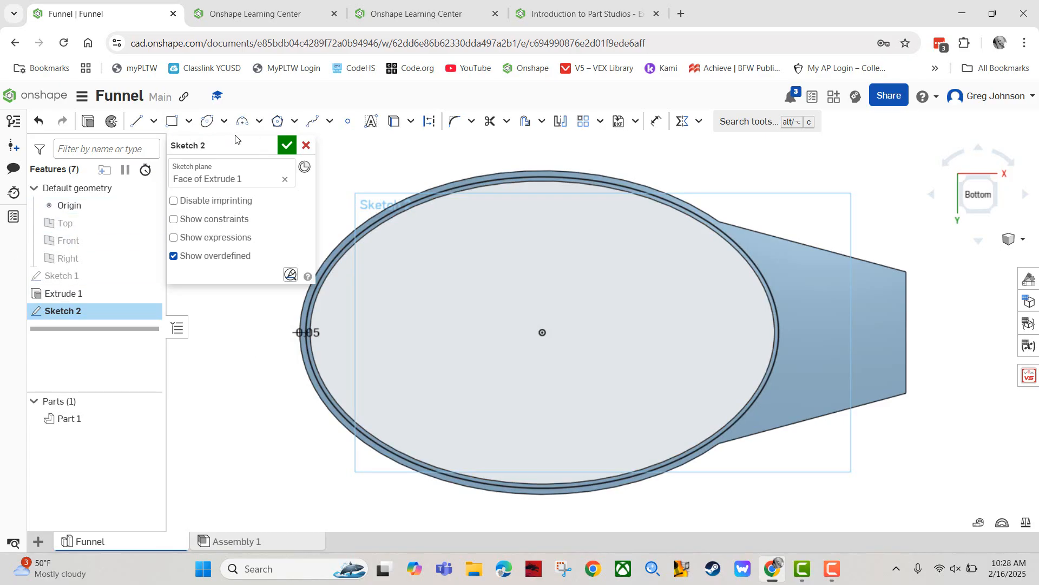
pyautogui.click(288, 144)
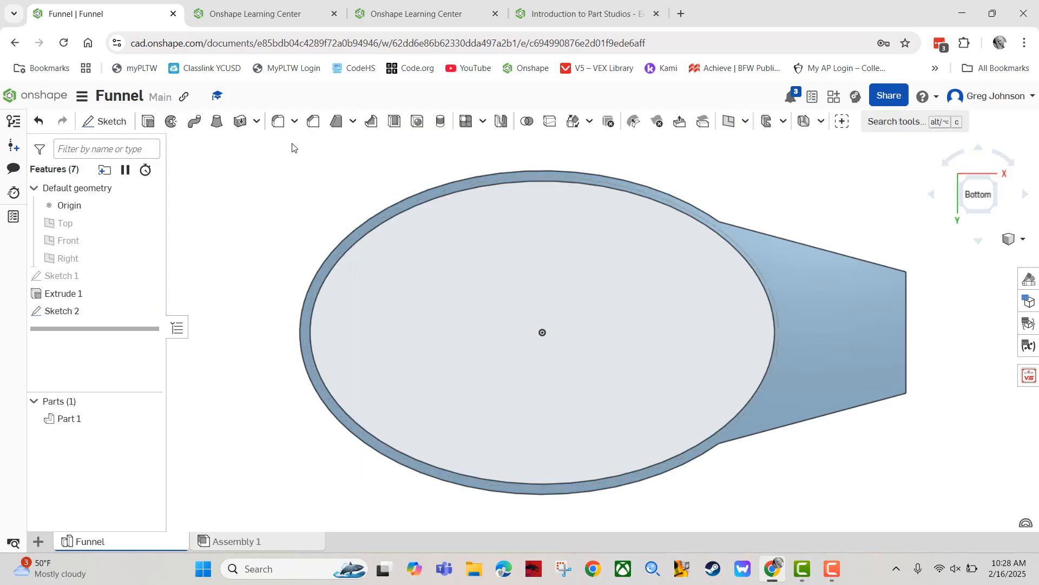
# Read the Step 5 instructions and create a plane offset 3 in from the Top plane in the negative Z direction.
pyautogui.moveTo(840, 187); pyautogui.dragTo(860, 288, button='right')
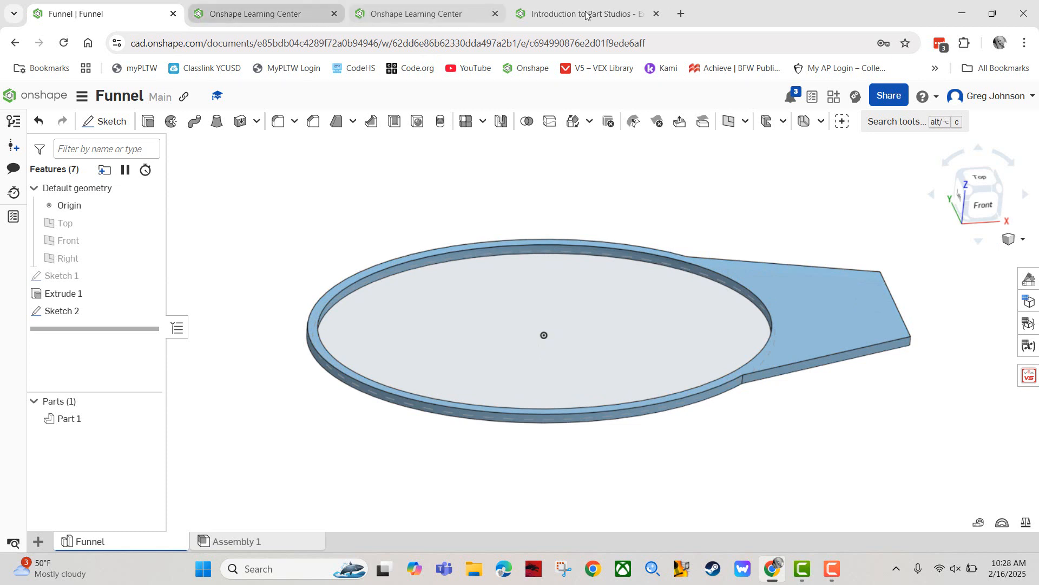
pyautogui.click(615, 15)
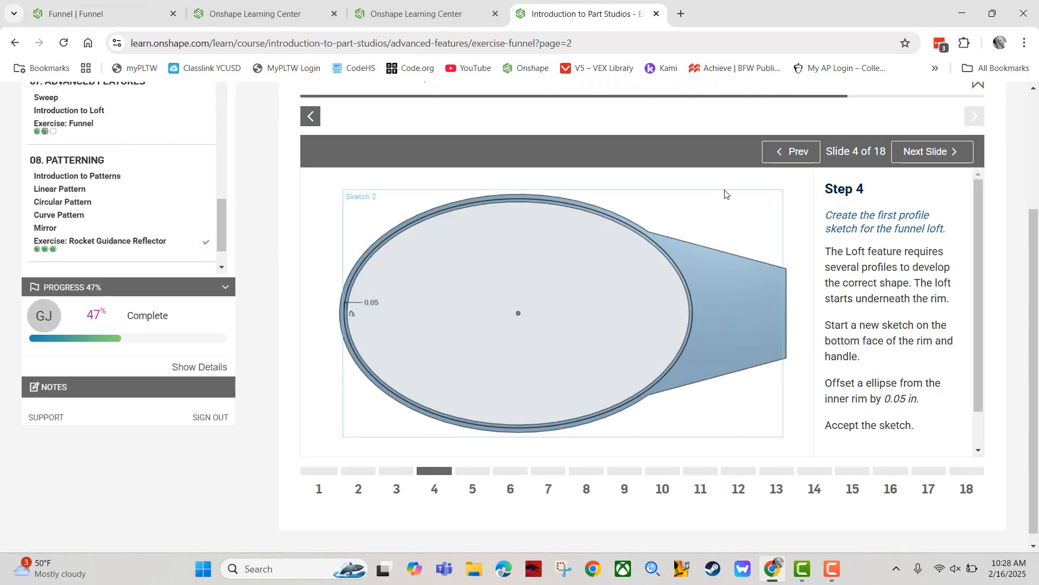
pyautogui.click(927, 151)
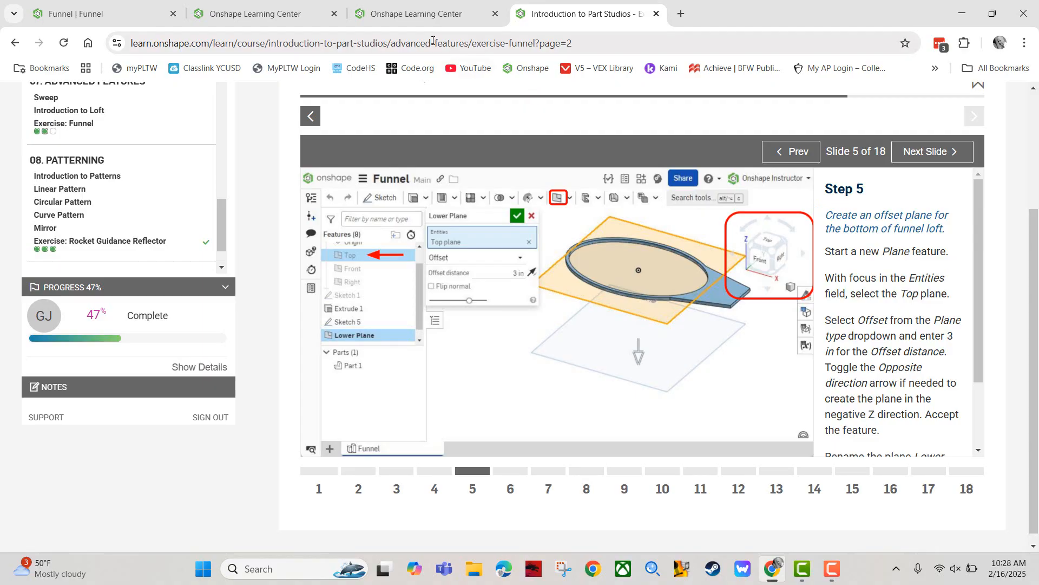
pyautogui.click(125, 8)
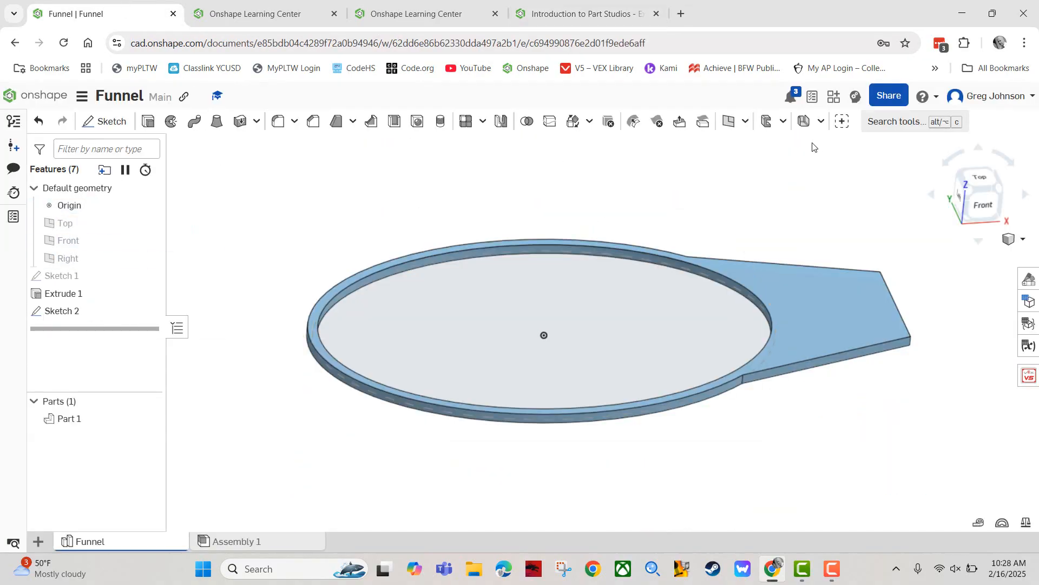
pyautogui.click(731, 122)
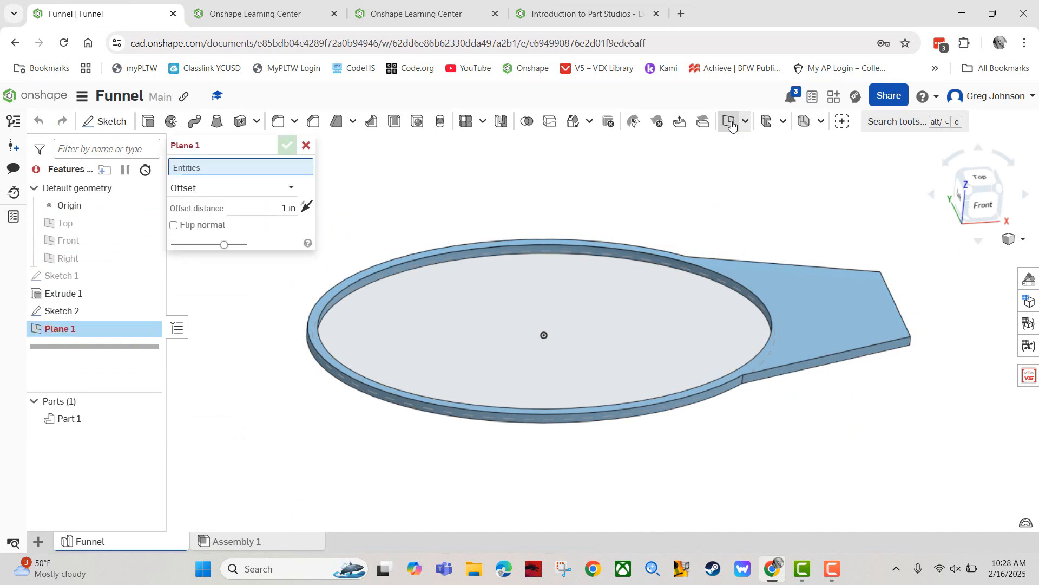
pyautogui.click(79, 223)
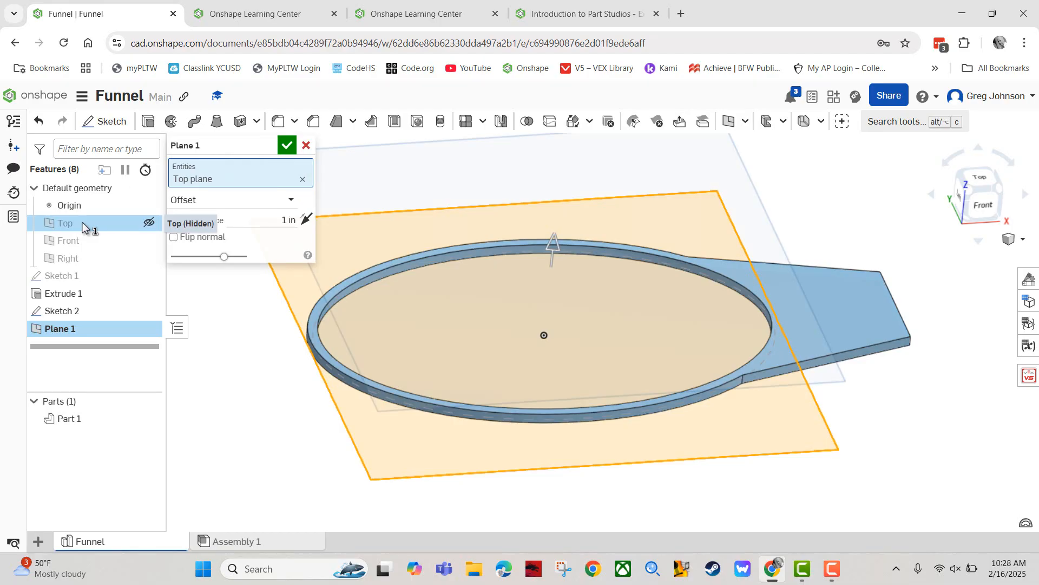
pyautogui.click(308, 220)
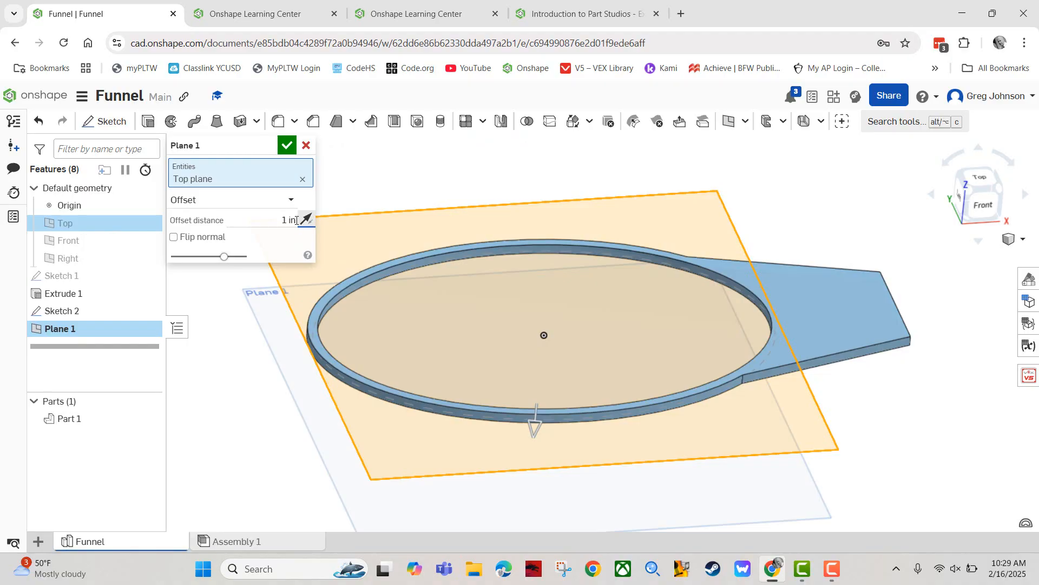
pyautogui.click(296, 221)
pyautogui.write('3')
pyautogui.press('Return')
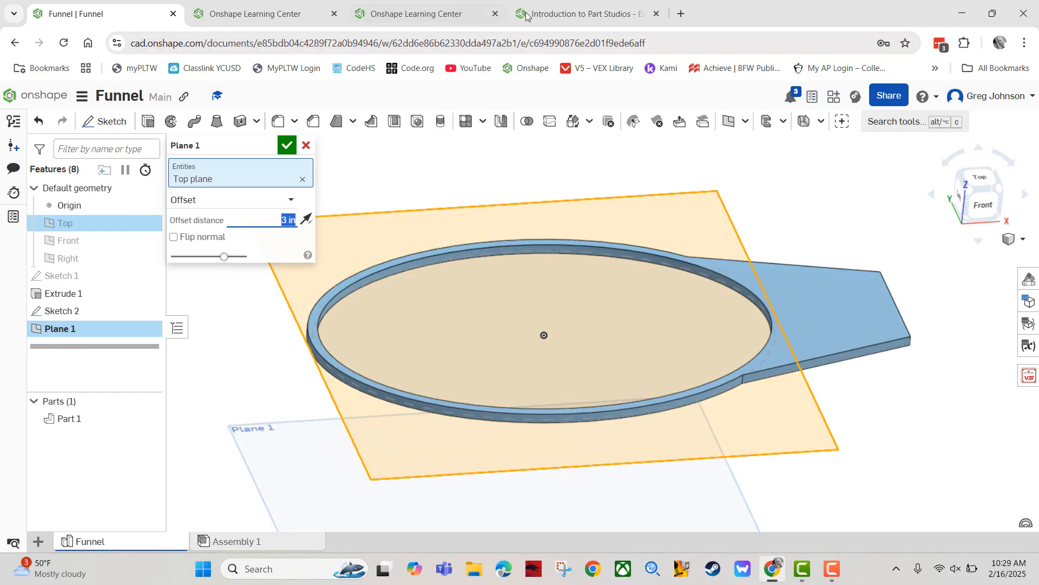
# Check the required plane name in the Step 5 instructions, rename the offset plane Lower Plane, and accept it.
pyautogui.click(563, 10)
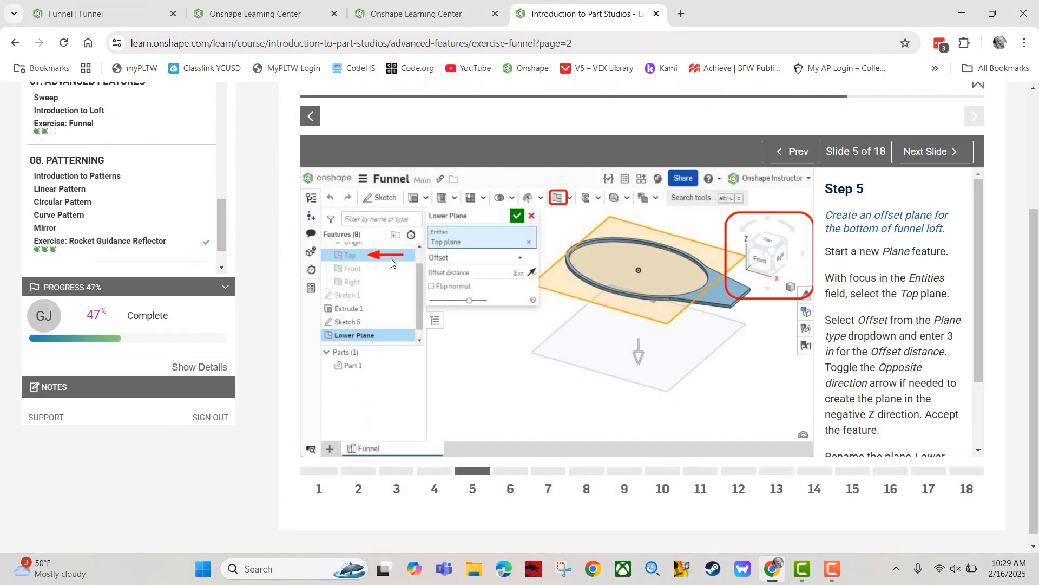
pyautogui.scroll(-1, 922, 349)
pyautogui.scroll(-2, 929, 391)
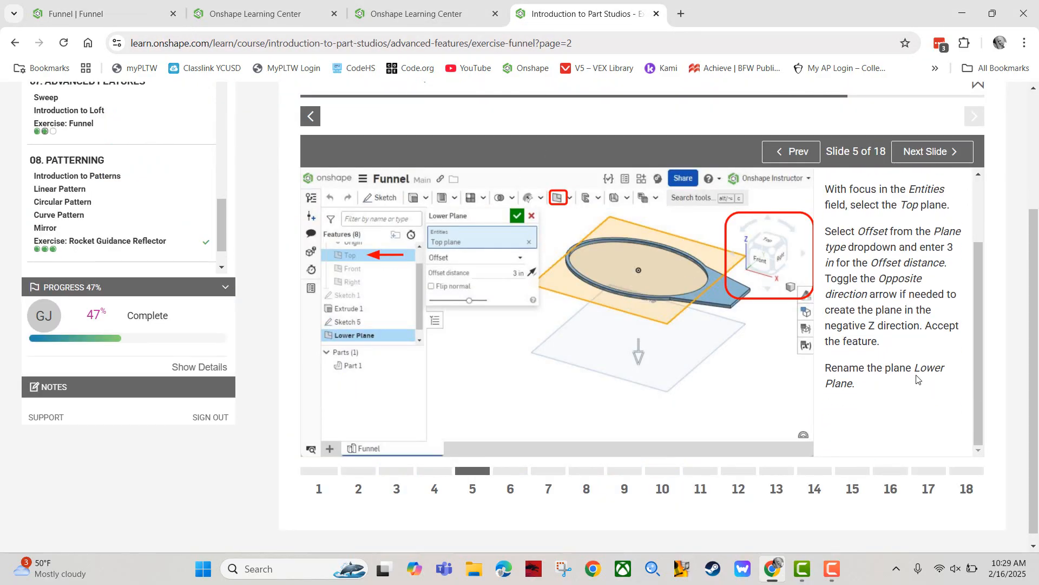
pyautogui.click(150, 10)
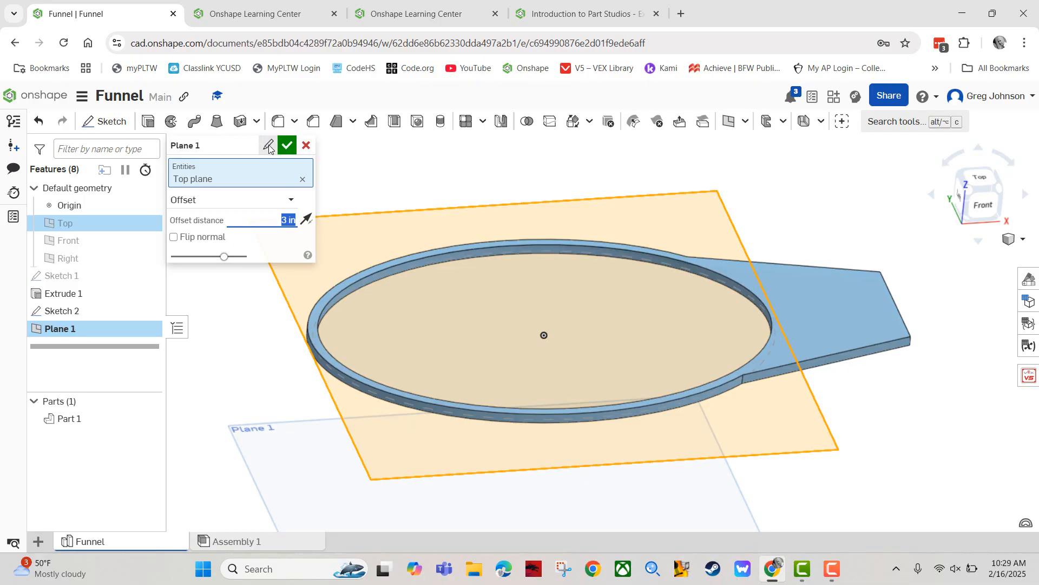
pyautogui.click(268, 145)
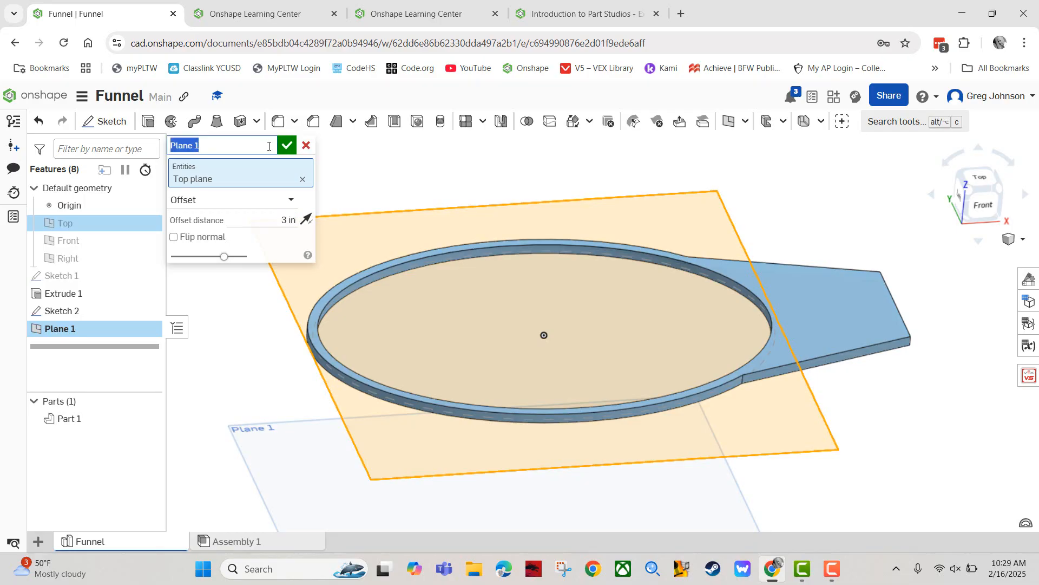
pyautogui.write('Lower')
pyautogui.press('Return')
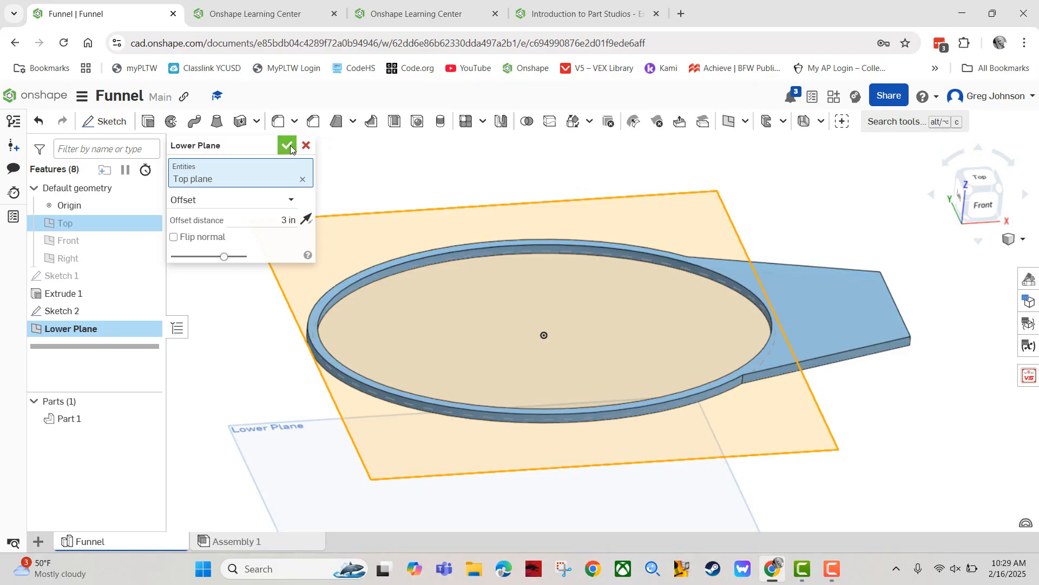
pyautogui.click(289, 145)
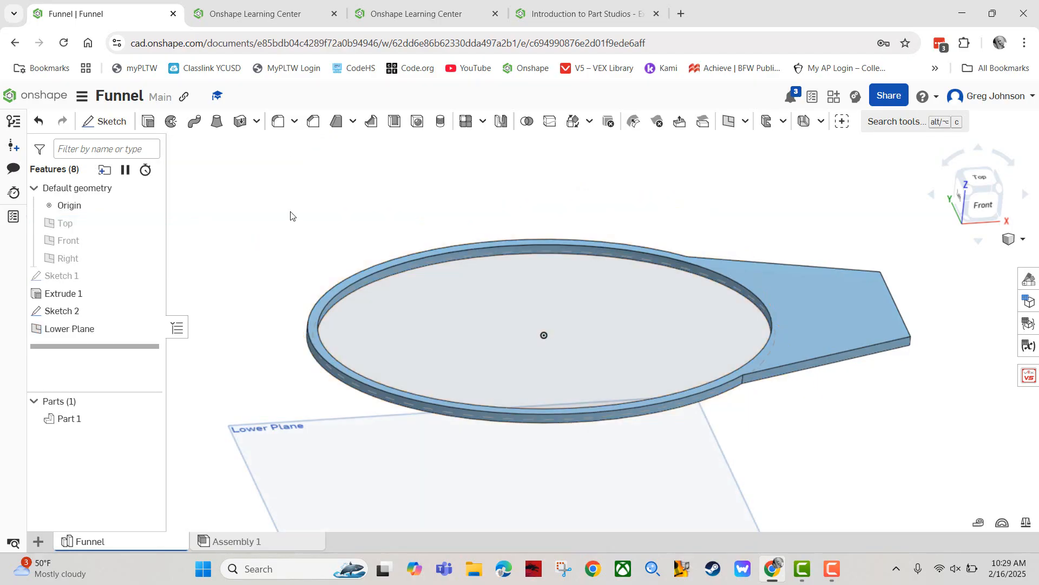
# Show the Top plane in the model and read the Step 6 instructions for the middle reference plane.
pyautogui.click(150, 223)
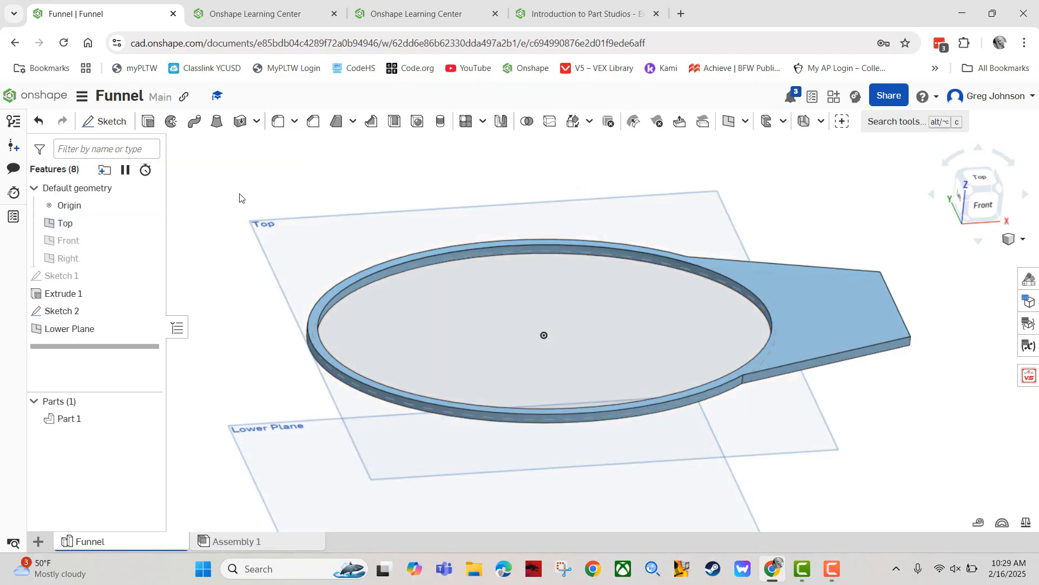
pyautogui.moveTo(211, 281)
pyautogui.mouseDown(button='right')
pyautogui.moveTo(206, 260)
pyautogui.moveTo(202, 289)
pyautogui.mouseUp(button='right')
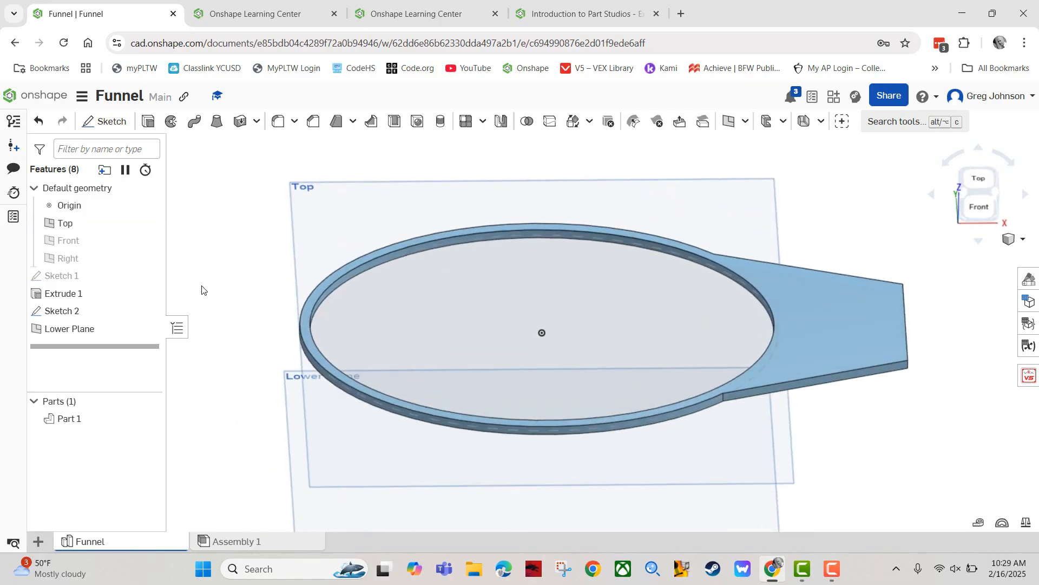
pyautogui.click(573, 19)
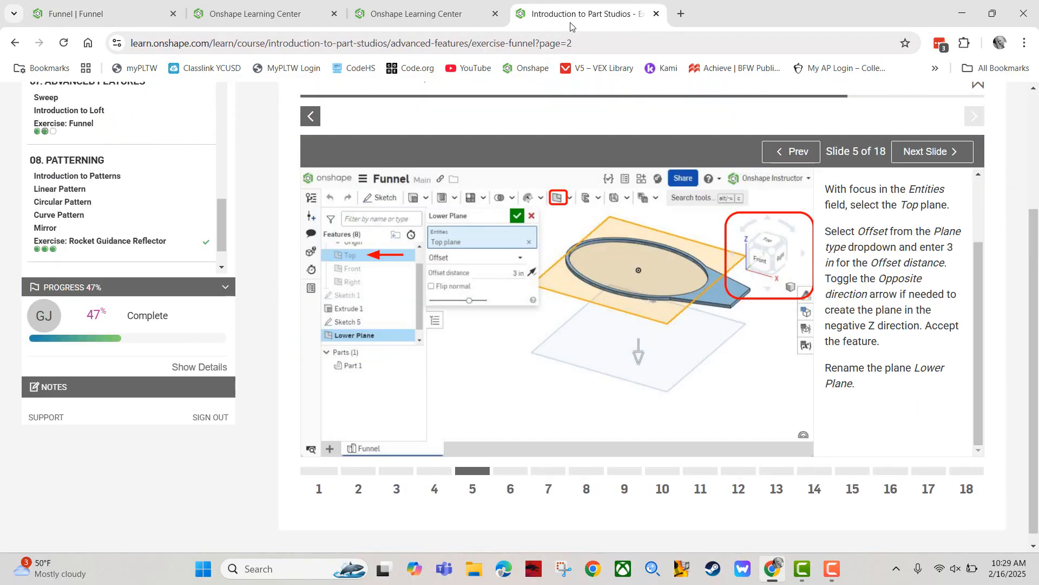
pyautogui.click(941, 150)
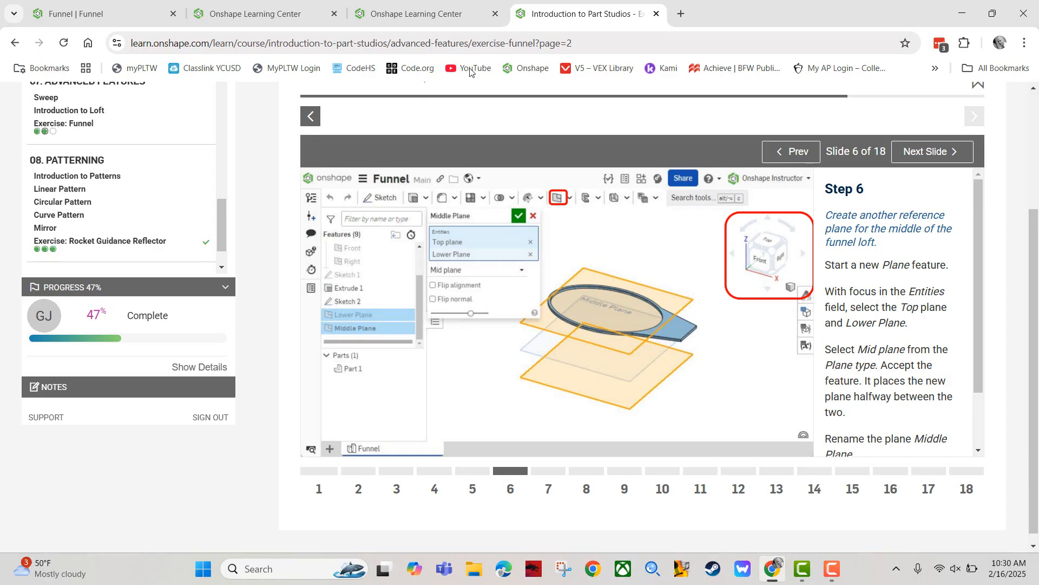
pyautogui.click(116, 15)
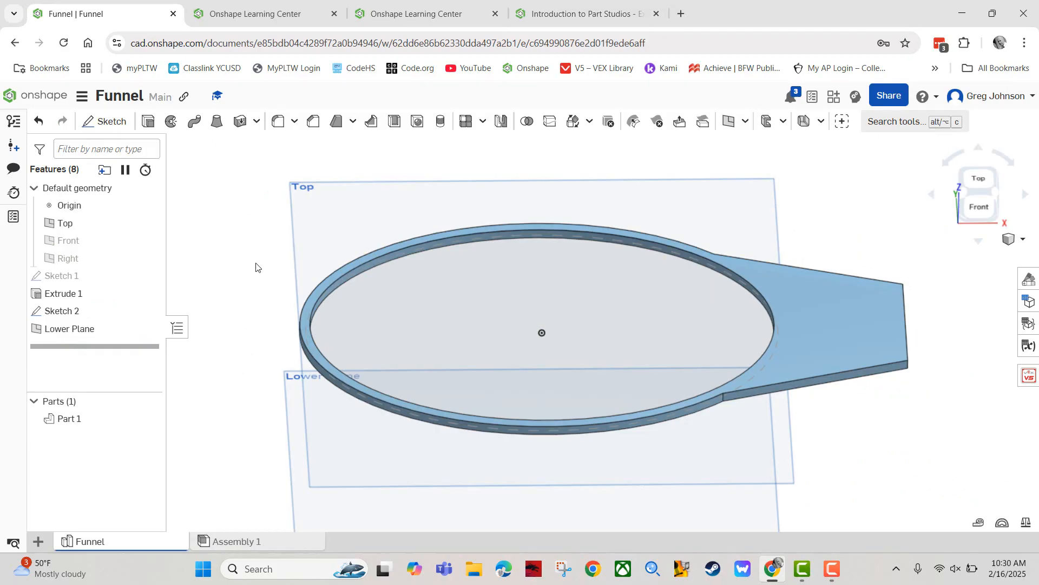
# Set up a new plane of type Mid plane between the Top plane and the Lower Plane.
pyautogui.scroll(-3, 256, 266)
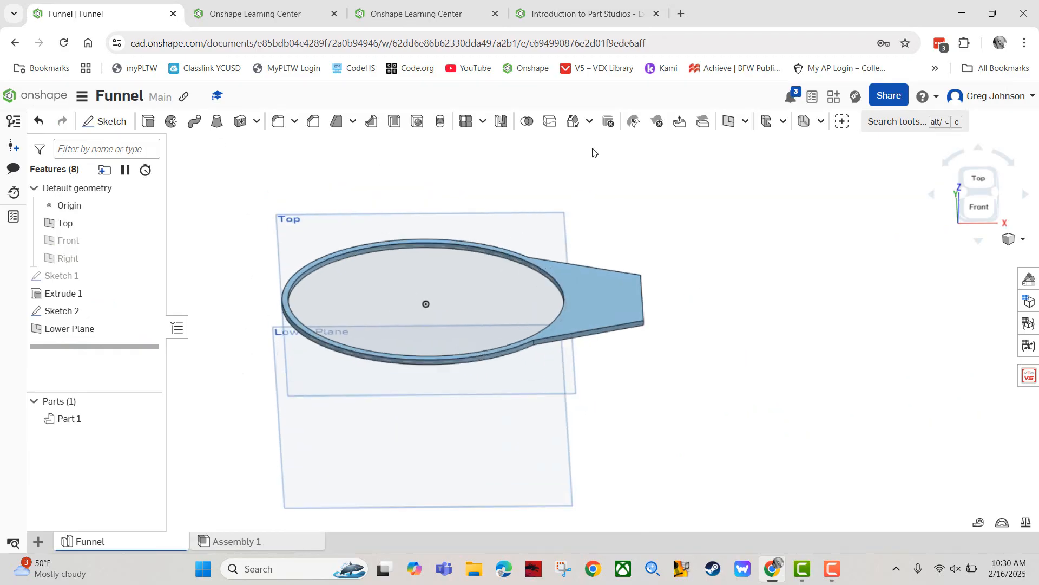
pyautogui.click(729, 123)
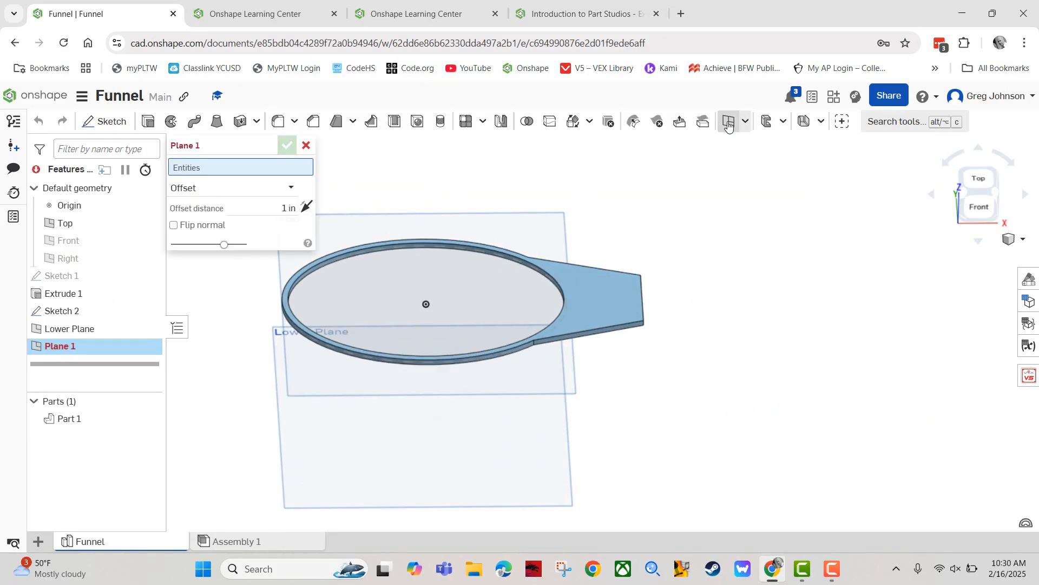
pyautogui.click(200, 188)
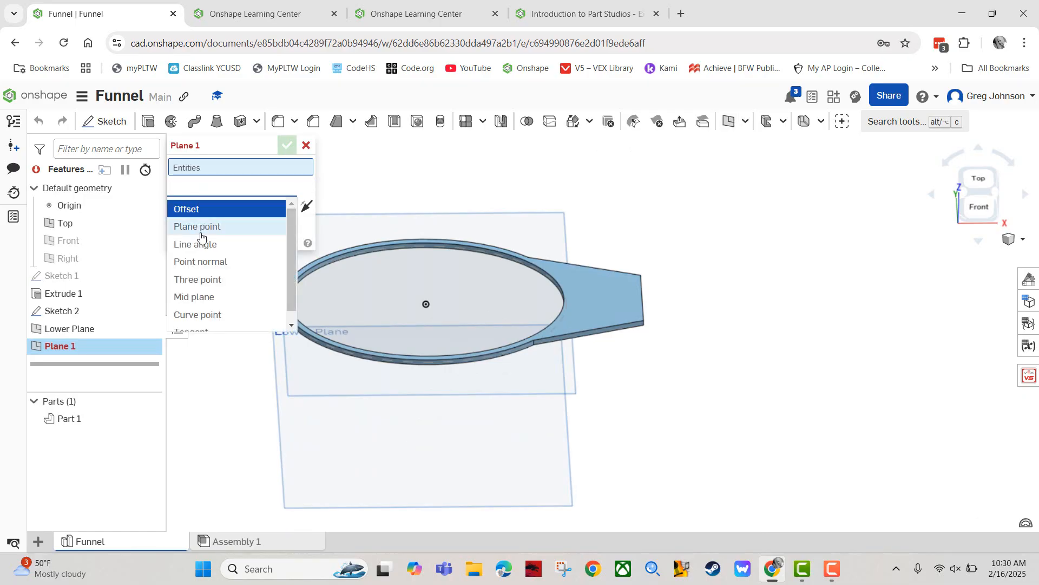
pyautogui.click(195, 296)
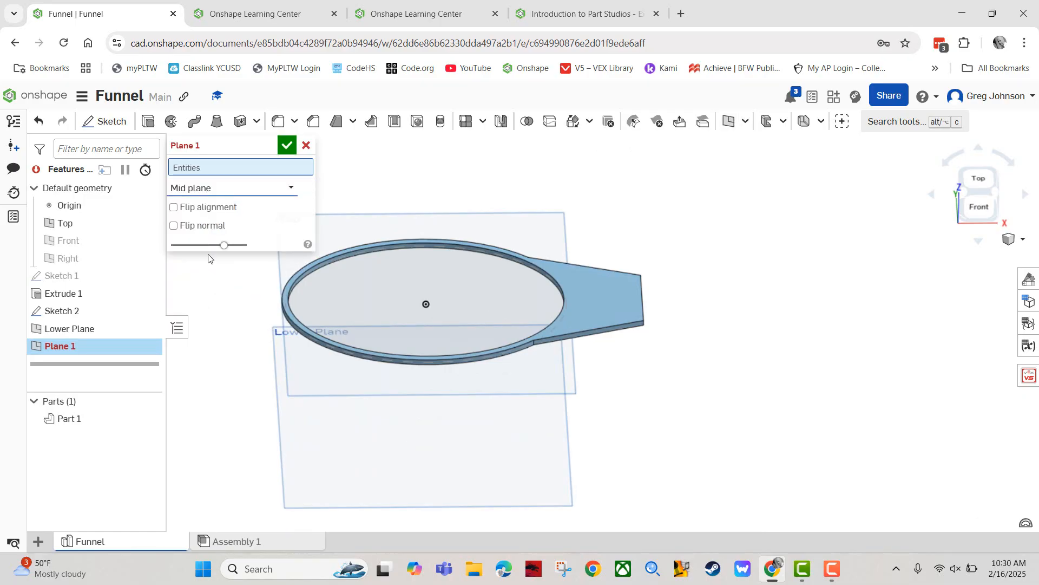
pyautogui.click(309, 375)
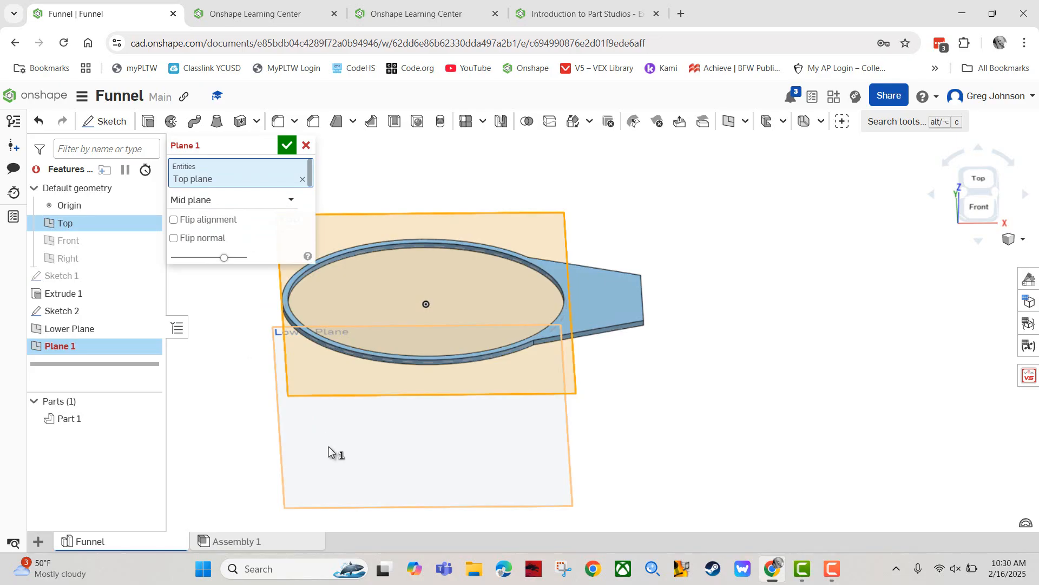
pyautogui.click(330, 451)
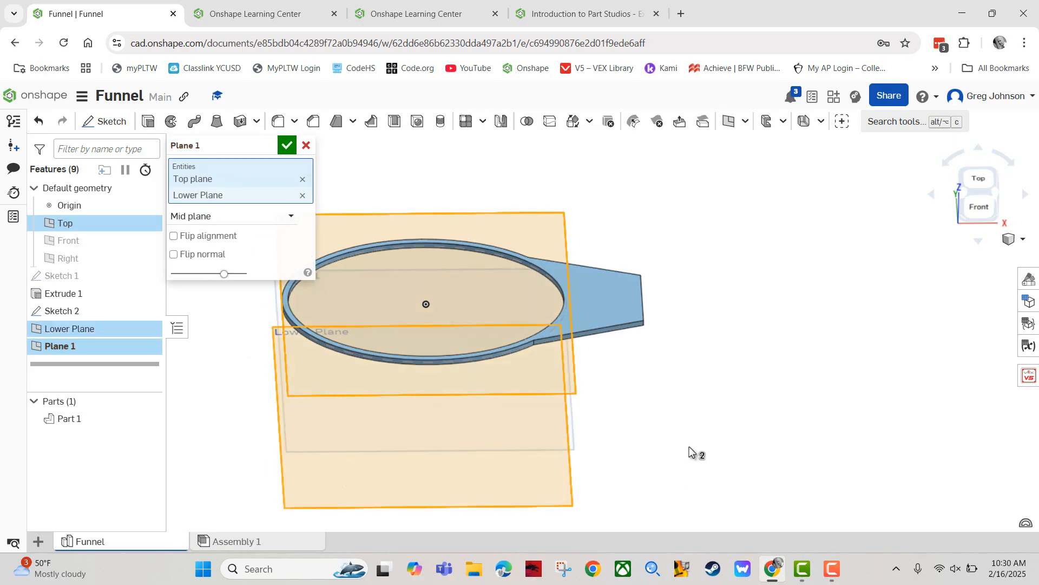
pyautogui.hotkey('shift', '1')
pyautogui.moveTo(689, 420); pyautogui.dragTo(689, 442, button='right')
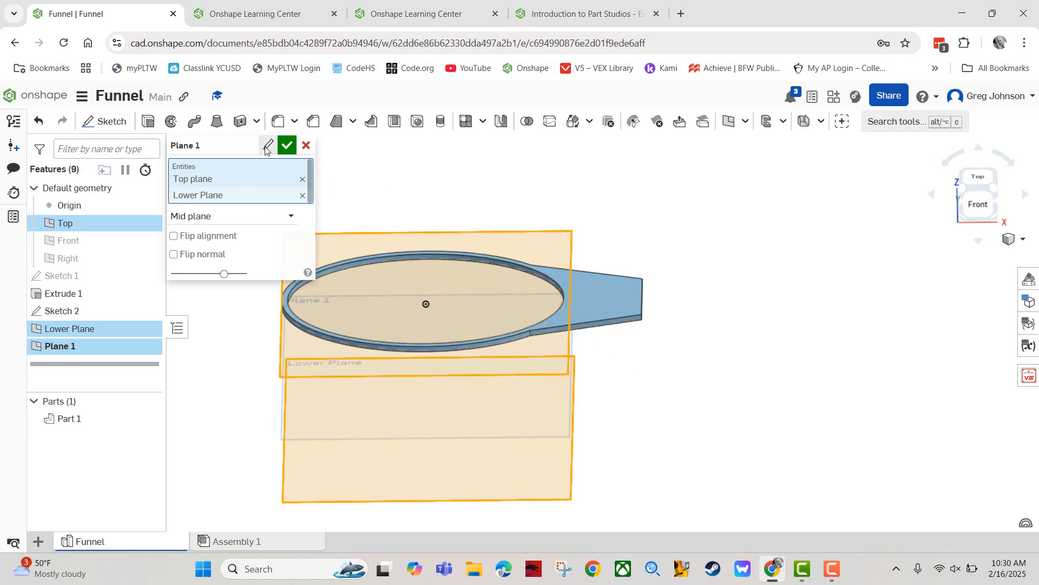
# Rename the new midway plane Mid Plane and accept the feature.
pyautogui.click(258, 147)
pyautogui.write('Mid ')
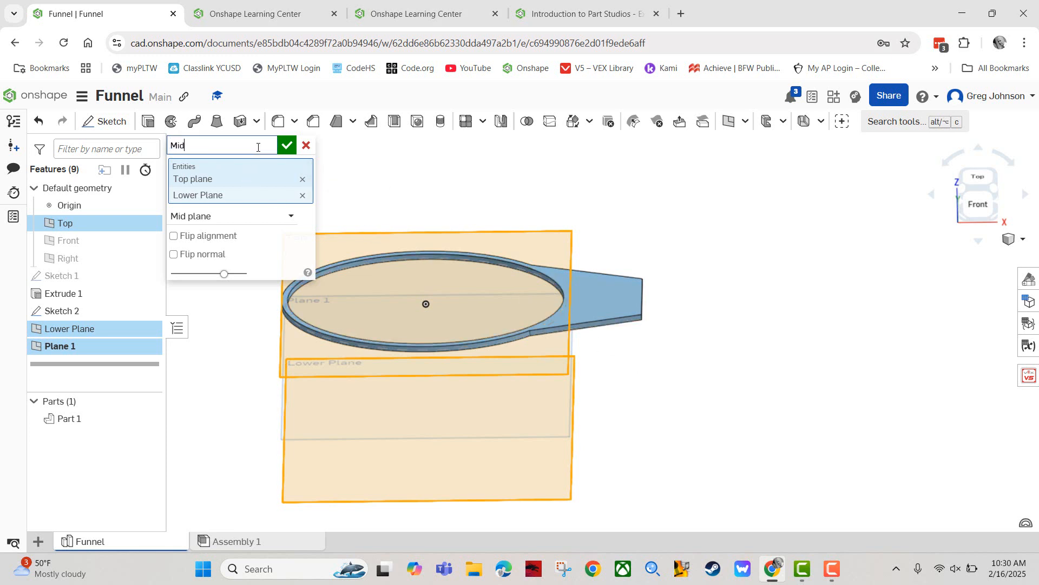
pyautogui.write('Plane')
pyautogui.click(283, 146)
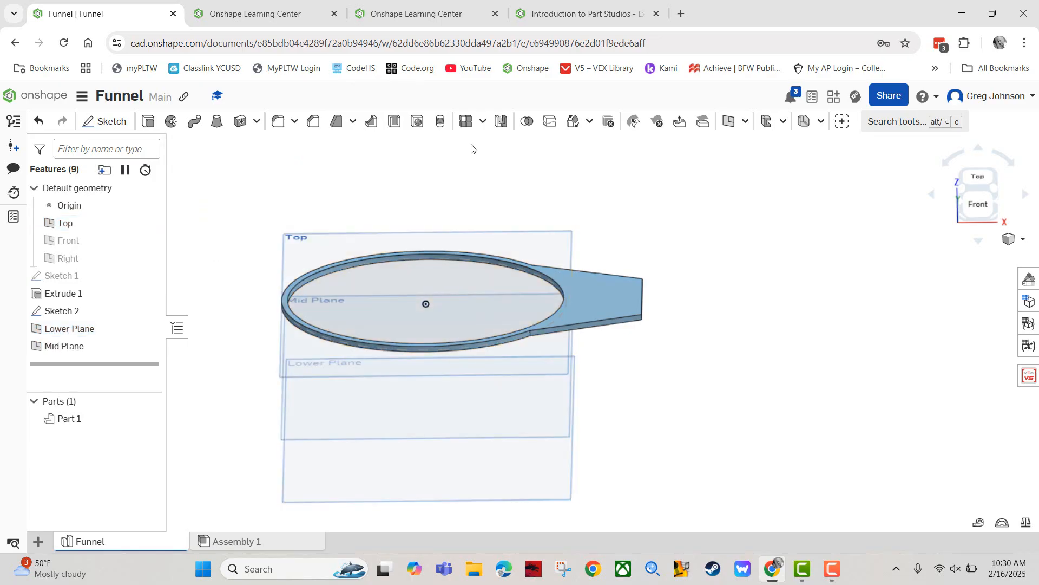
# Following the Step 7 instructions, start a new sketch on the Mid Plane, viewed face-on, and hide the Lower Plane.
pyautogui.click(532, 16)
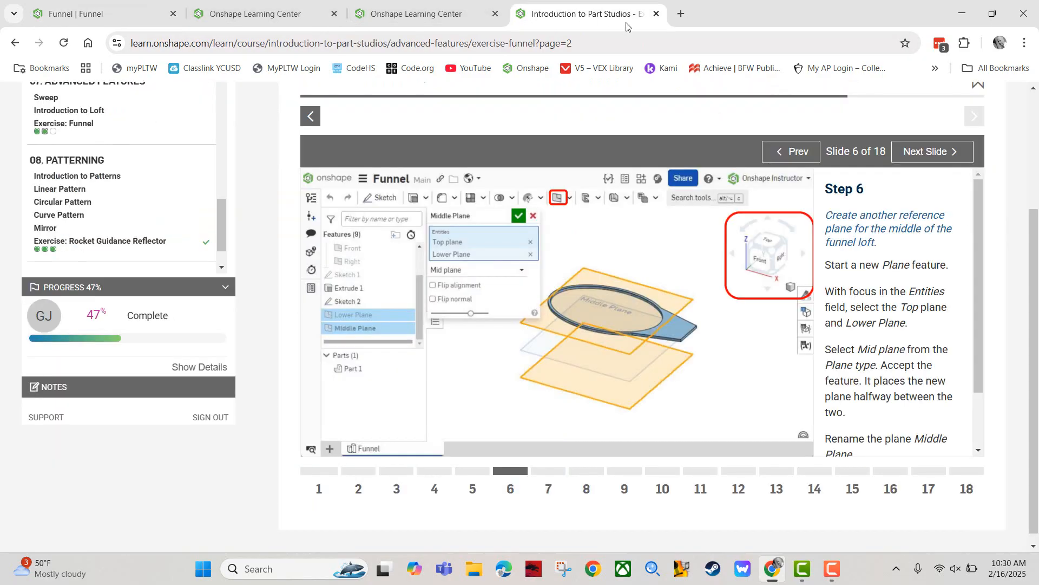
pyautogui.click(919, 157)
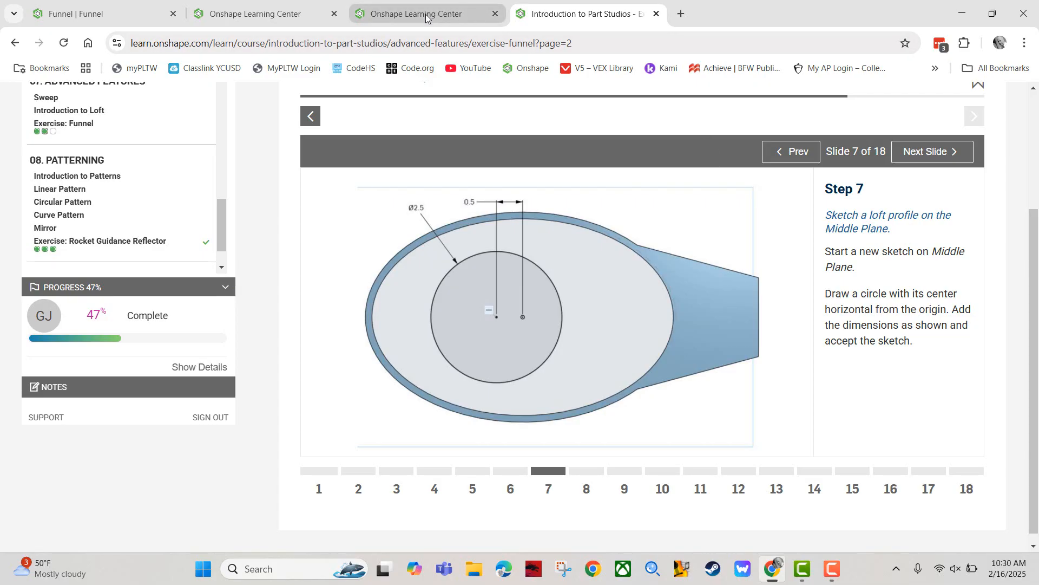
pyautogui.click(131, 18)
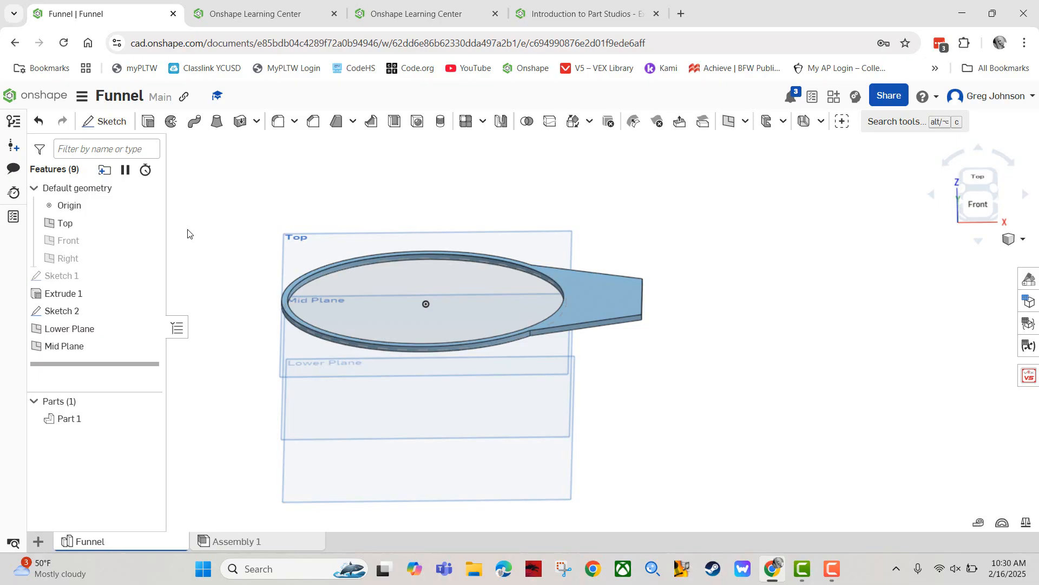
pyautogui.rightClick(316, 430)
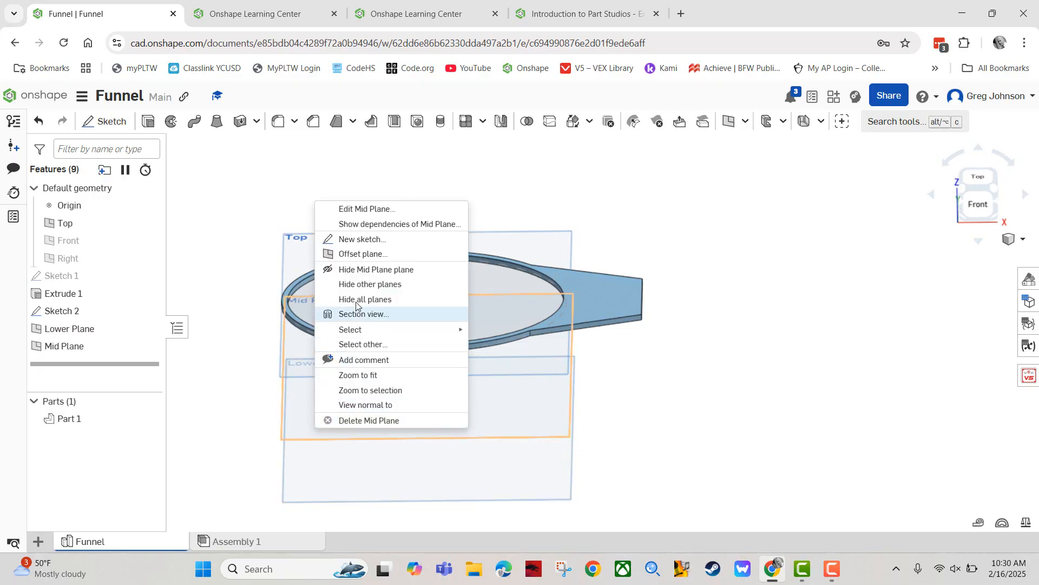
pyautogui.click(326, 251)
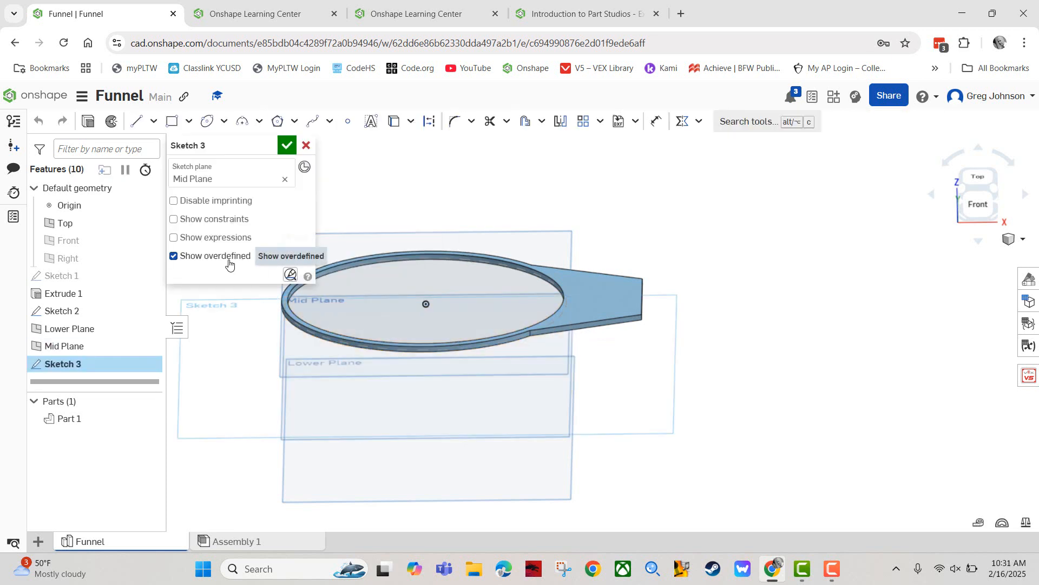
pyautogui.press('n')
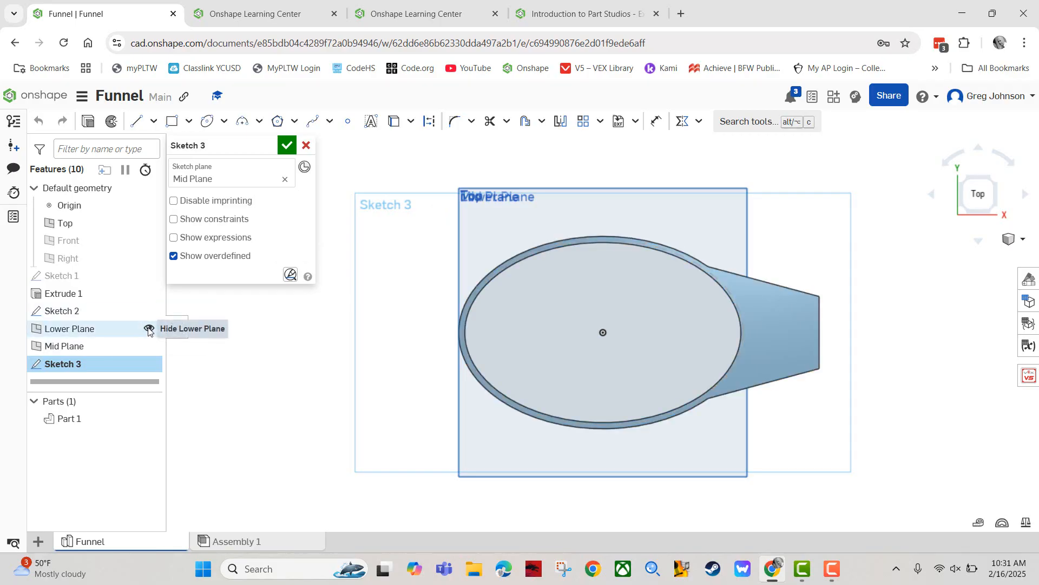
pyautogui.click(148, 329)
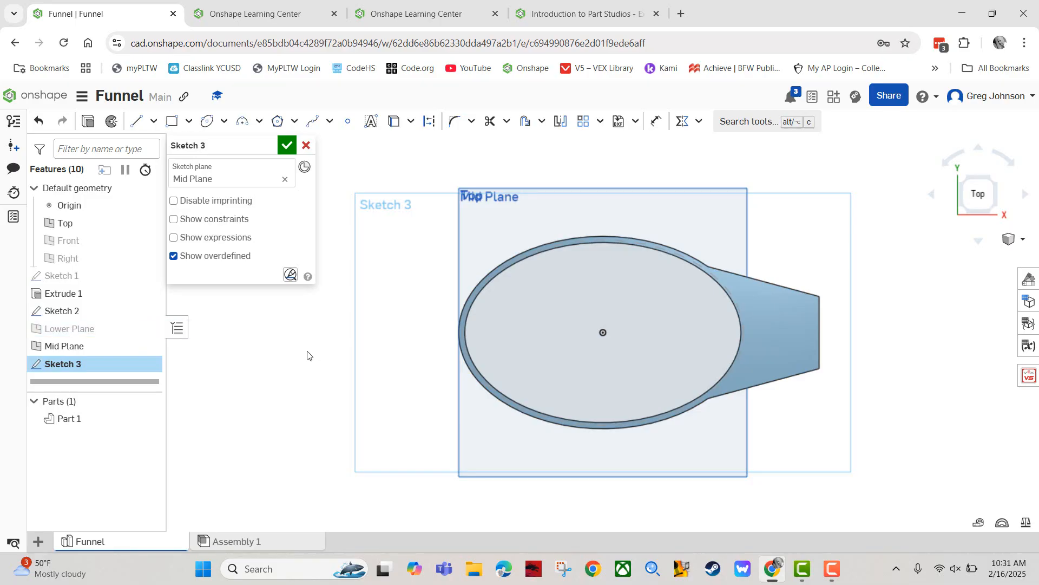
# Following Step 7, draw a 2.5 in diameter circle level with the origin, on the side away from the handle, and place its dimension above the funnel rim.
pyautogui.click(644, 5)
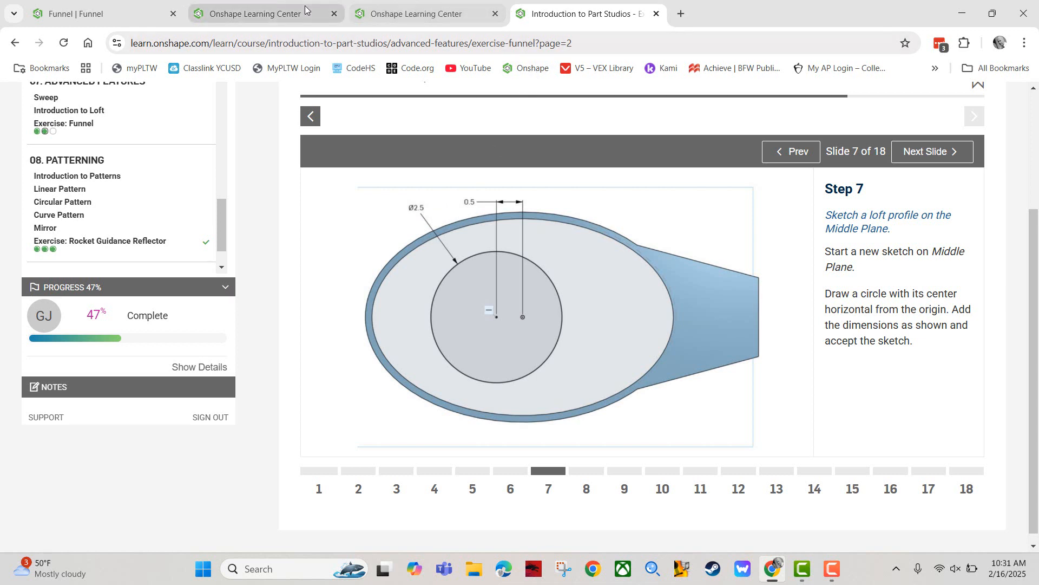
pyautogui.click(179, 11)
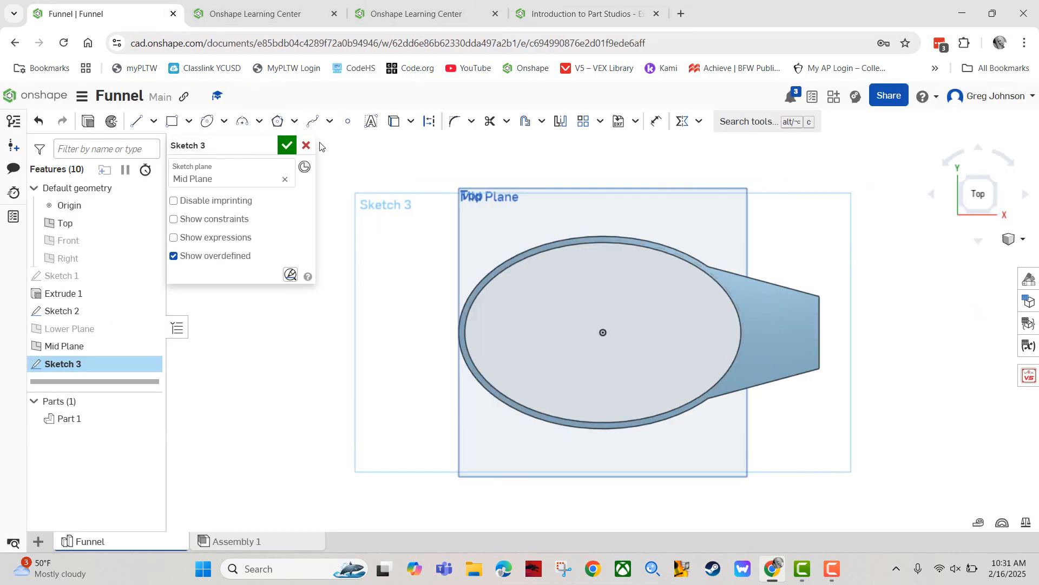
pyautogui.click(226, 122)
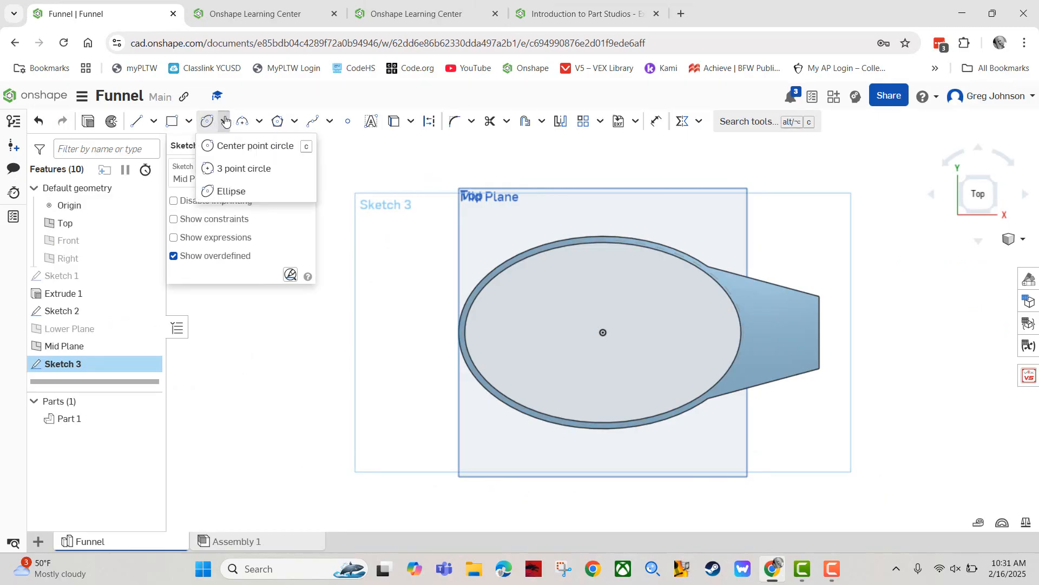
pyautogui.click(237, 146)
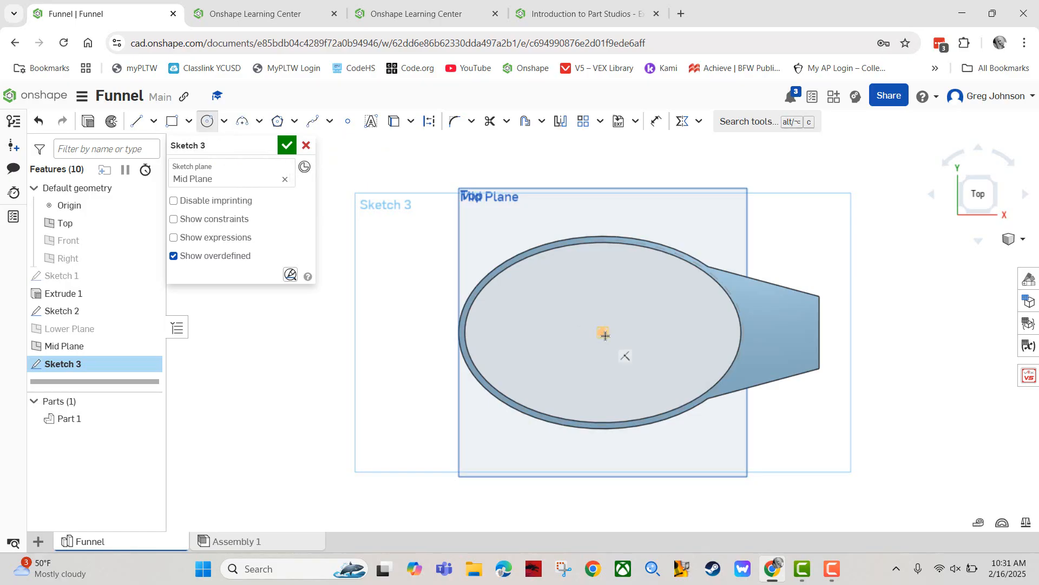
pyautogui.click(571, 332)
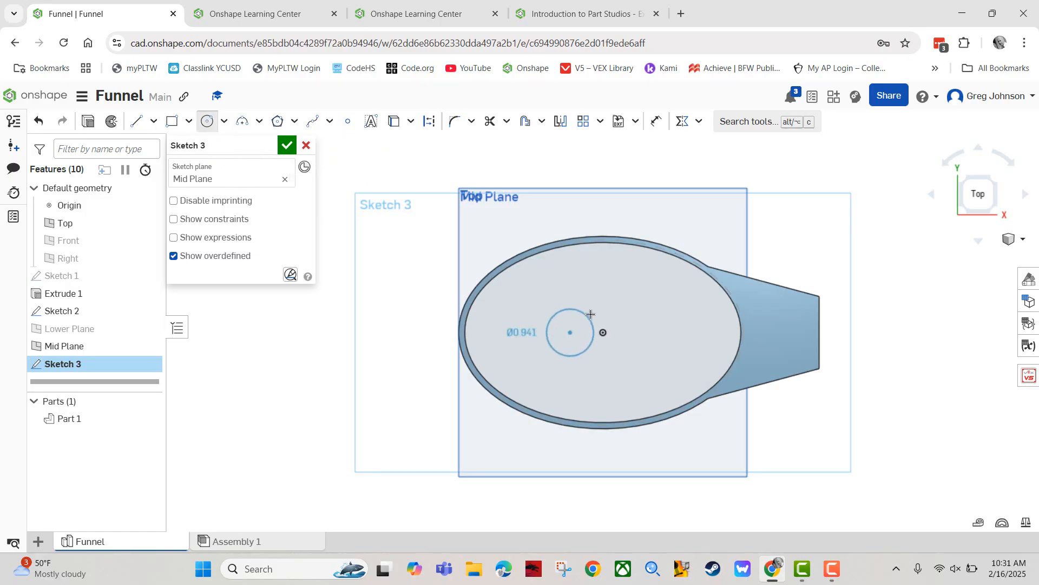
pyautogui.click(619, 293)
pyautogui.write('2.5')
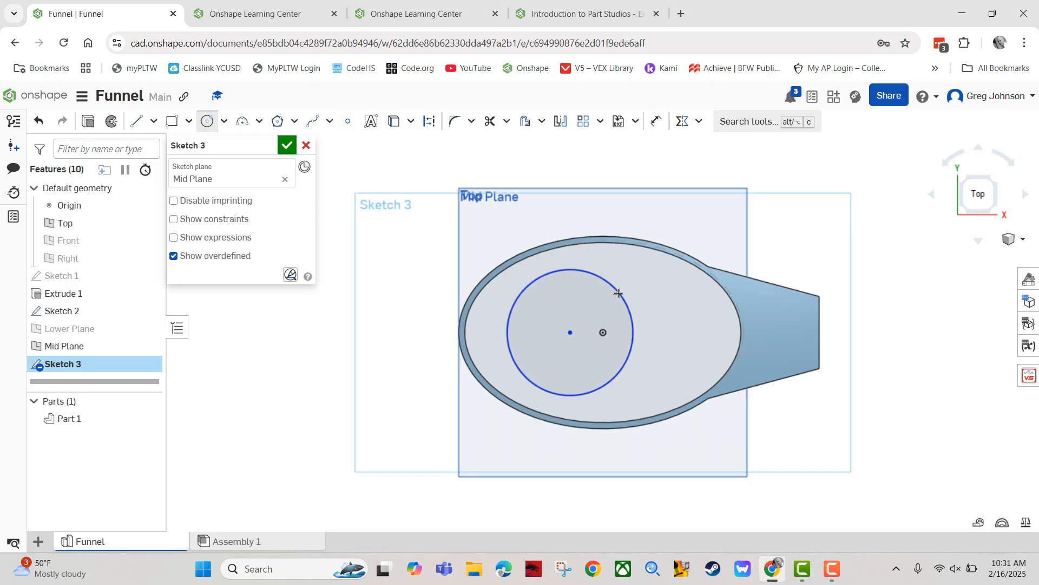
pyautogui.press('Return')
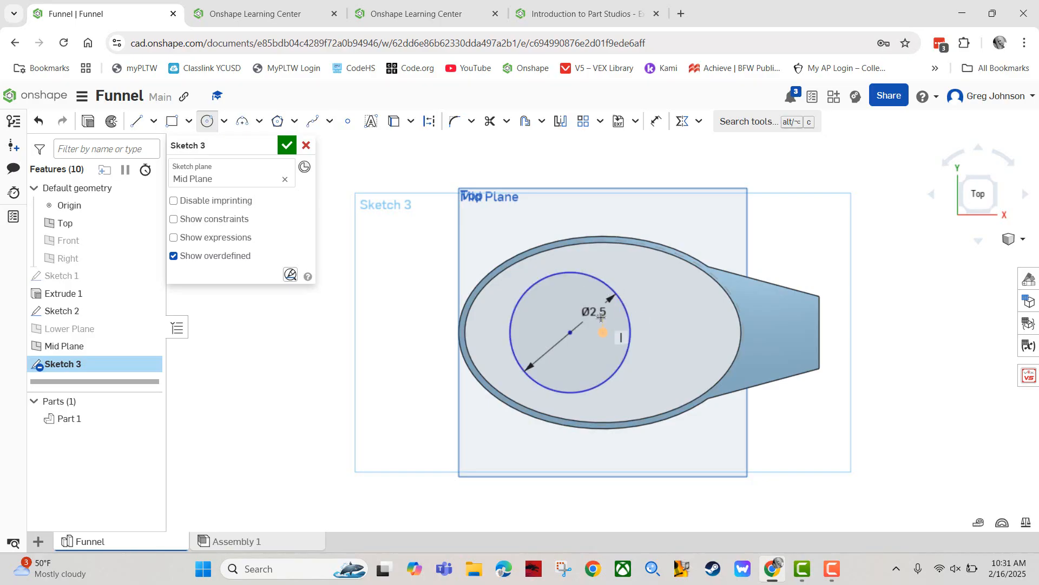
pyautogui.press('Escape')
pyautogui.moveTo(600, 316); pyautogui.dragTo(554, 209)
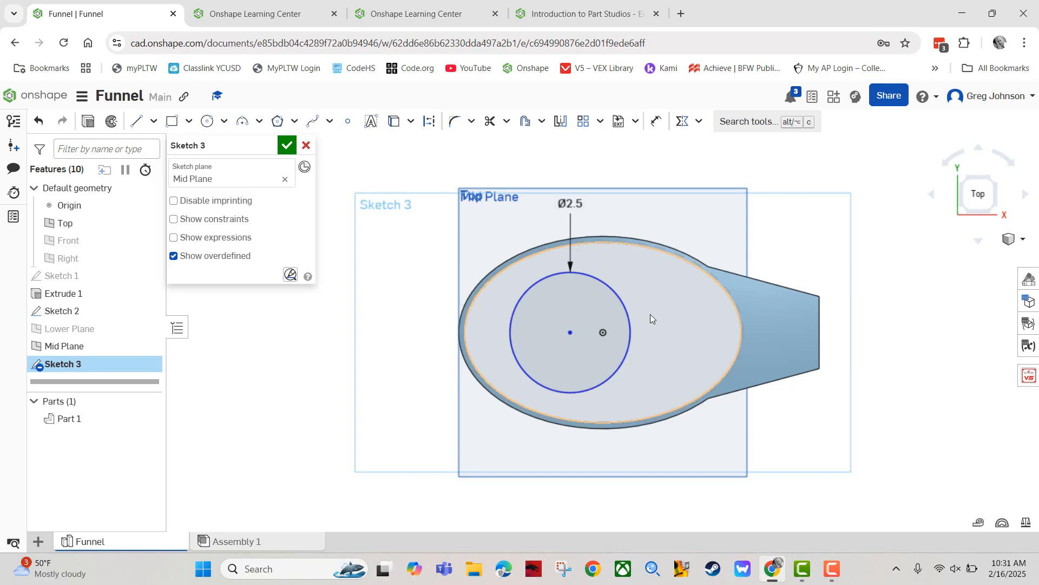
# Dimension the horizontal distance between the circle's center and the origin as 0.05 in, placing the dimension below the part.
pyautogui.click(657, 120)
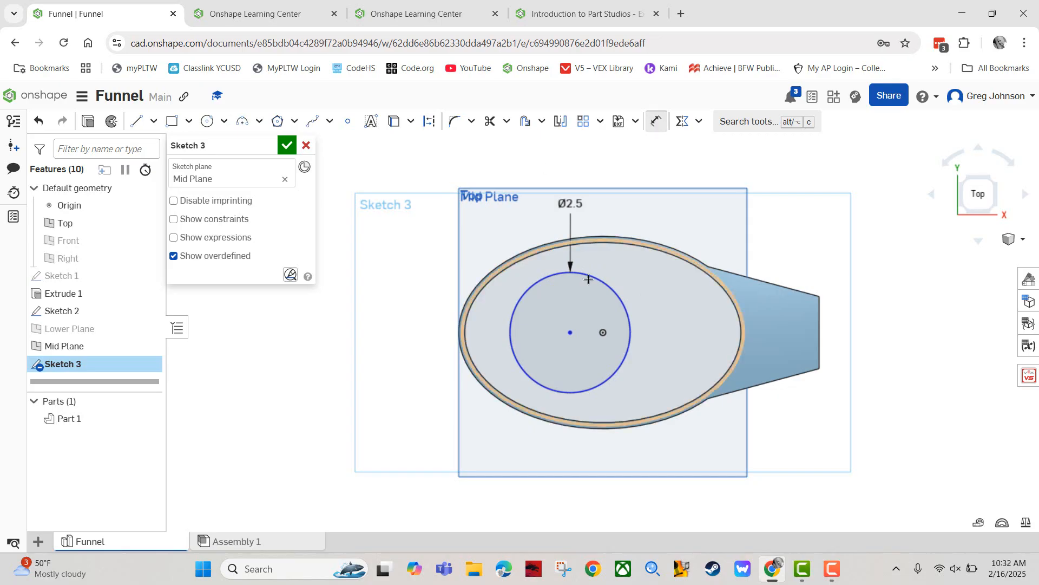
pyautogui.click(571, 333)
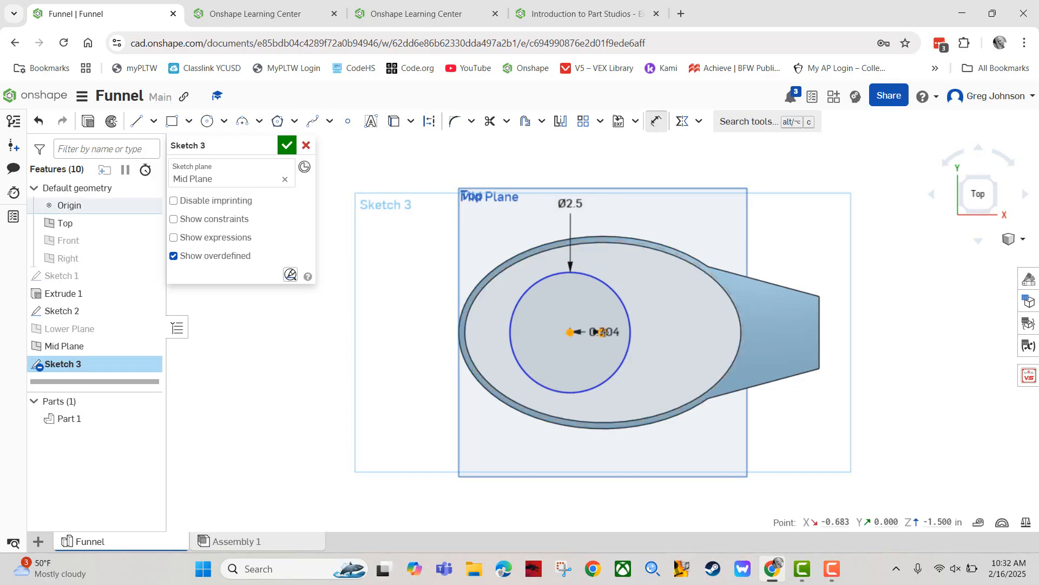
pyautogui.click(603, 333)
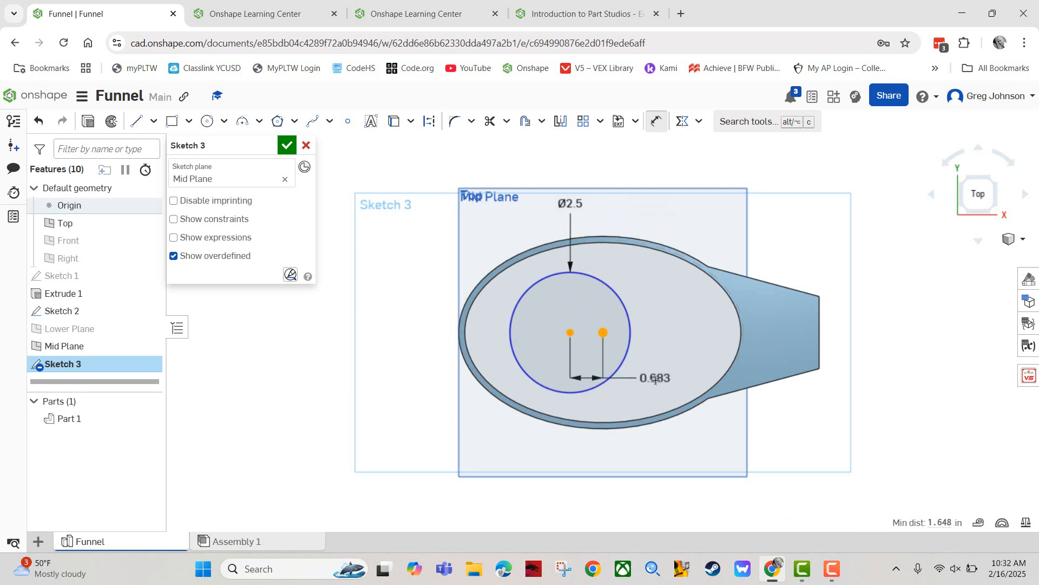
pyautogui.click(684, 494)
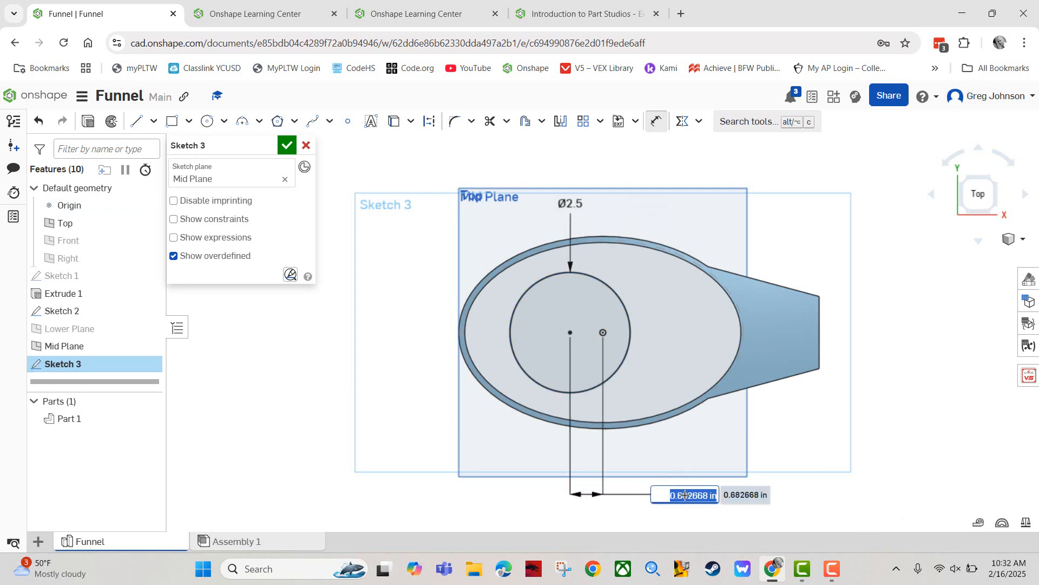
pyautogui.write('0')
pyautogui.write('.05')
pyautogui.press('Return')
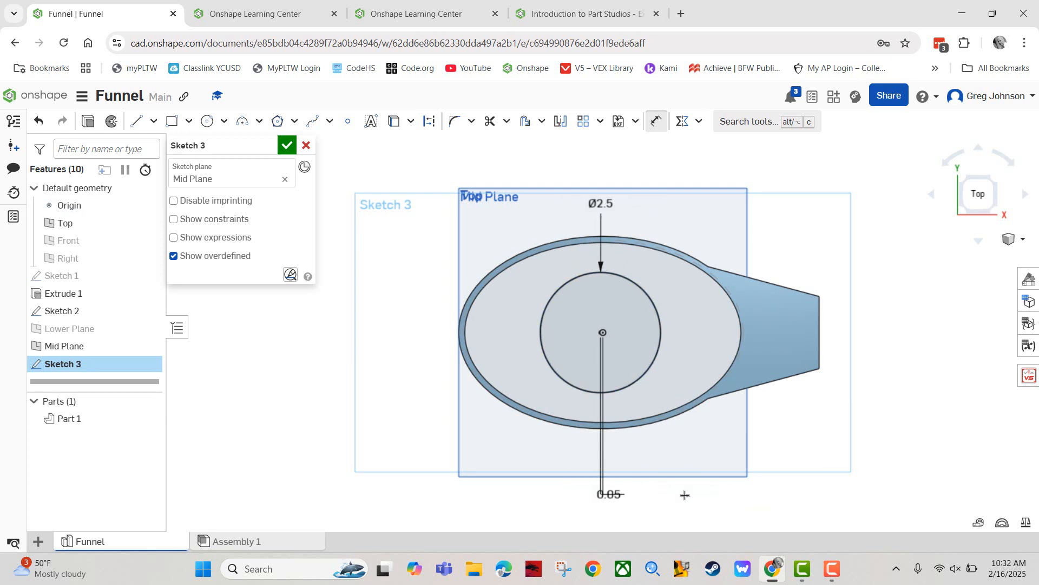
# Correct the circle's horizontal offset from the origin to 0.5 in and accept the sketch.
pyautogui.doubleClick(608, 496)
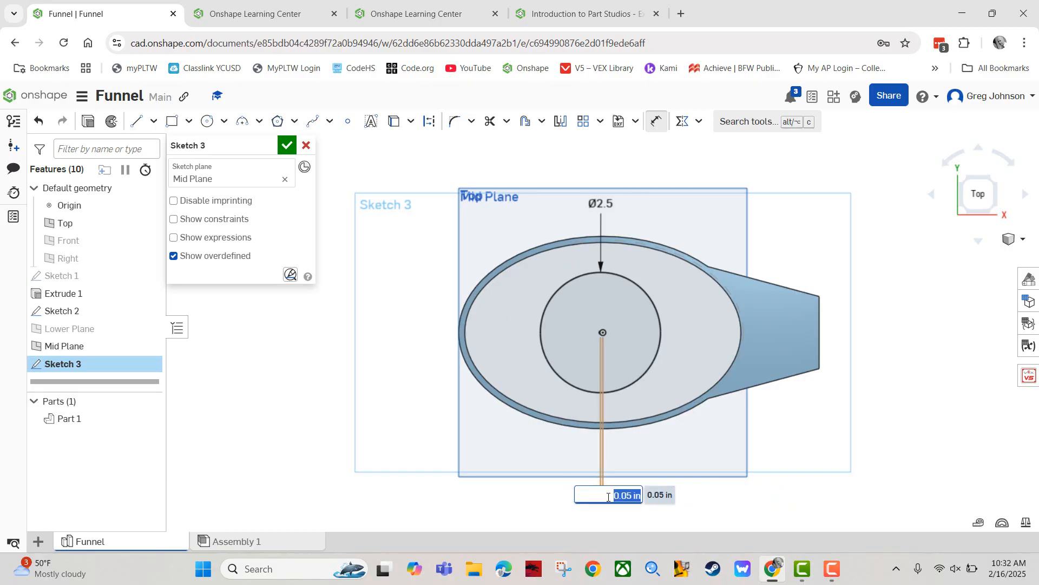
pyautogui.press('BackSpace')
pyautogui.press('Return')
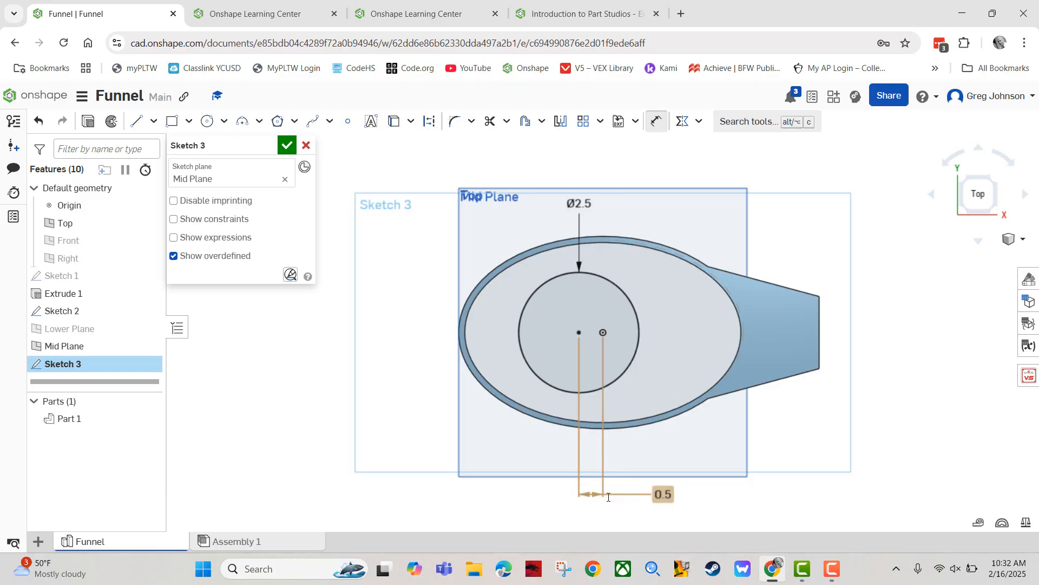
pyautogui.click(286, 145)
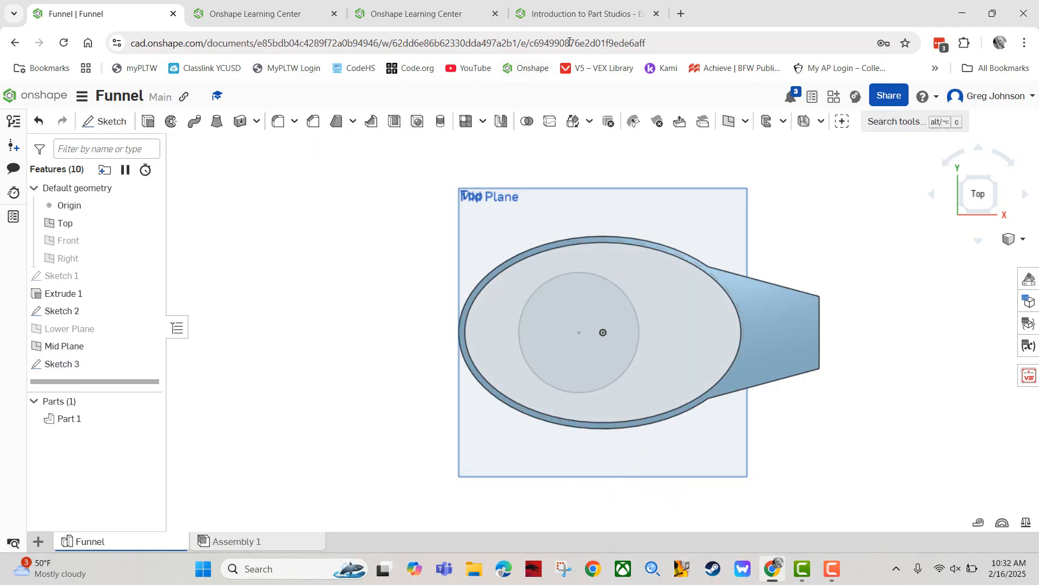
# Read the Step 8 instructions for the loft profile on the Lower Plane and return to the Funnel model.
pyautogui.click(584, 14)
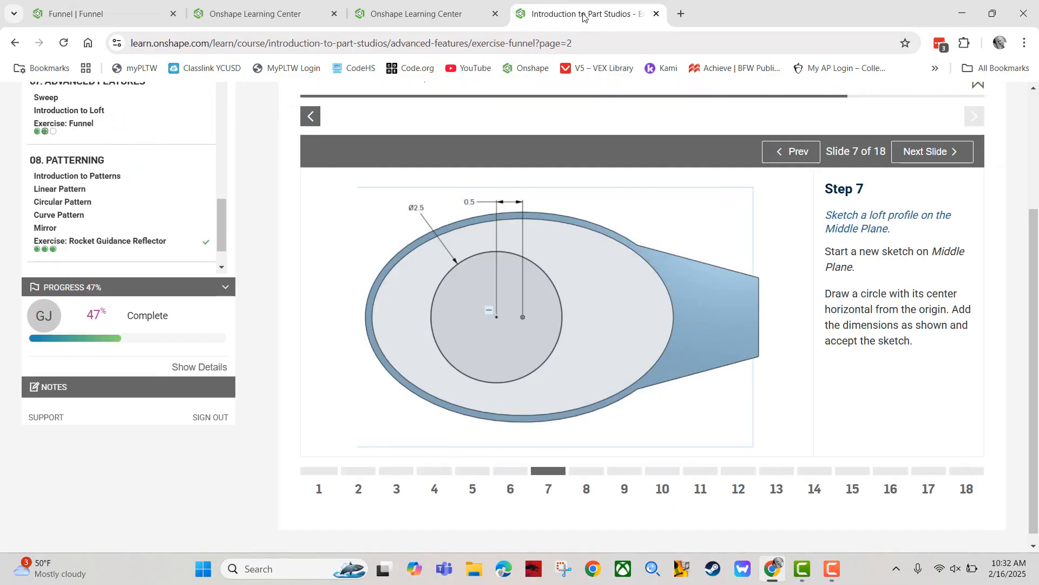
pyautogui.click(927, 162)
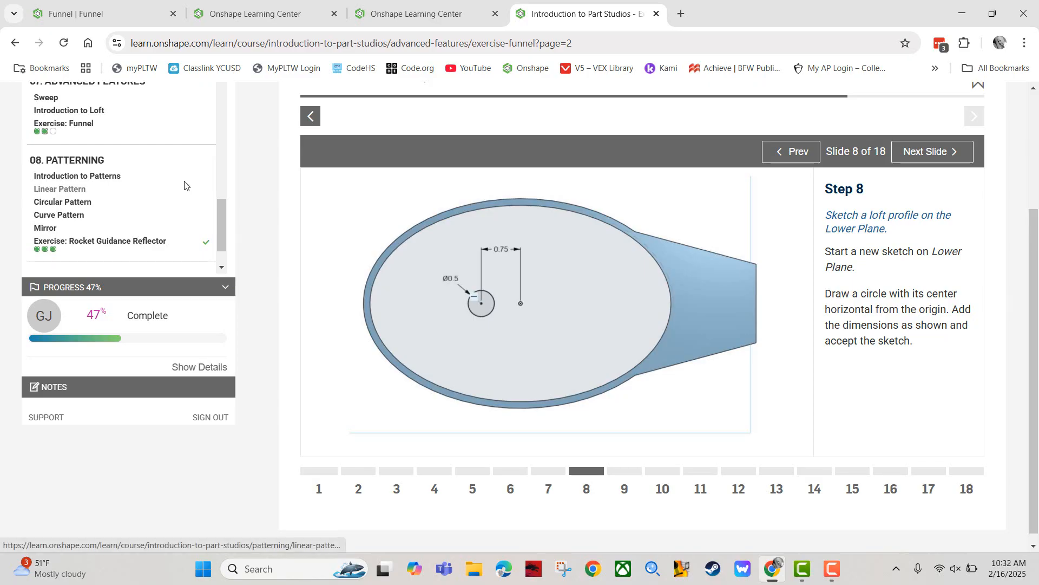
pyautogui.click(132, 22)
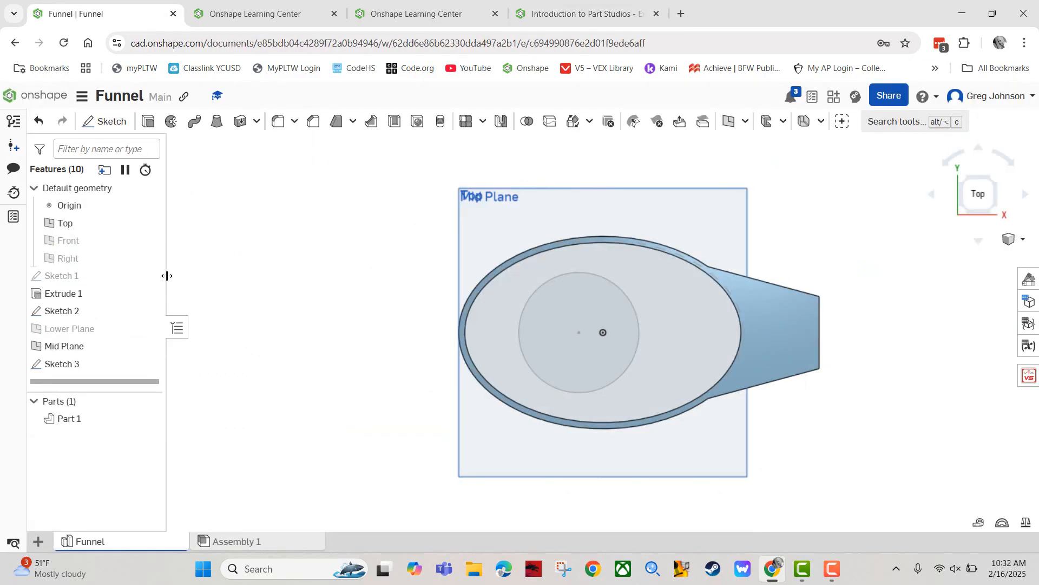
# Show the Lower Plane and hide the Mid Plane, the Top plane, Sketch 2 and Sketch 3.
pyautogui.click(148, 347)
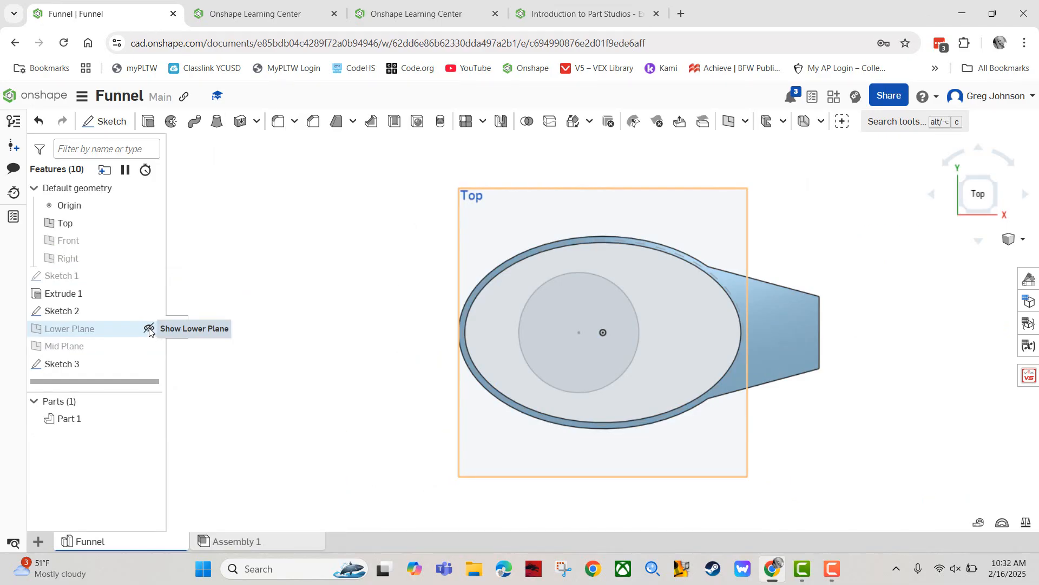
pyautogui.click(149, 330)
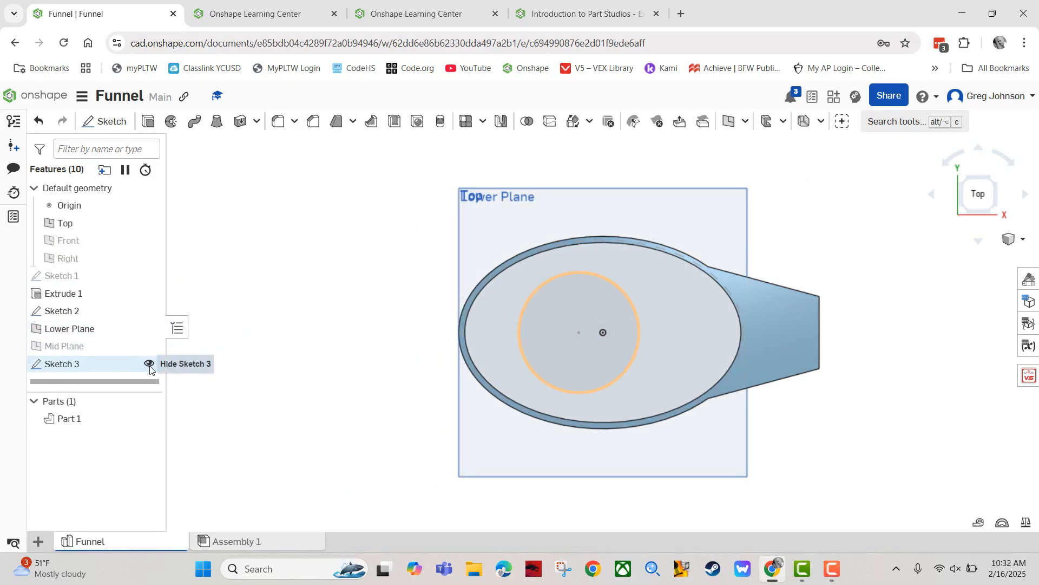
pyautogui.click(150, 310)
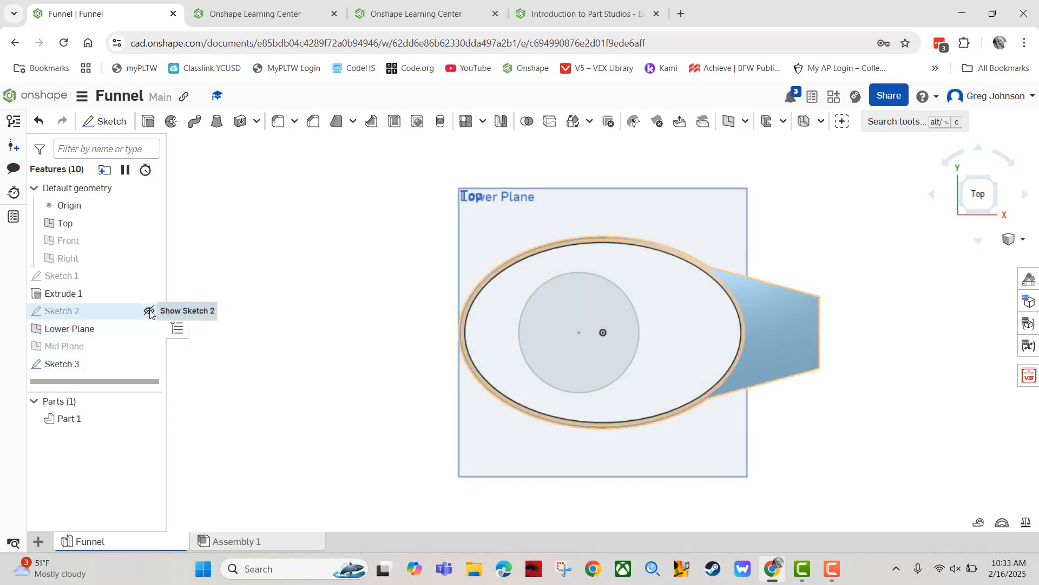
pyautogui.click(148, 365)
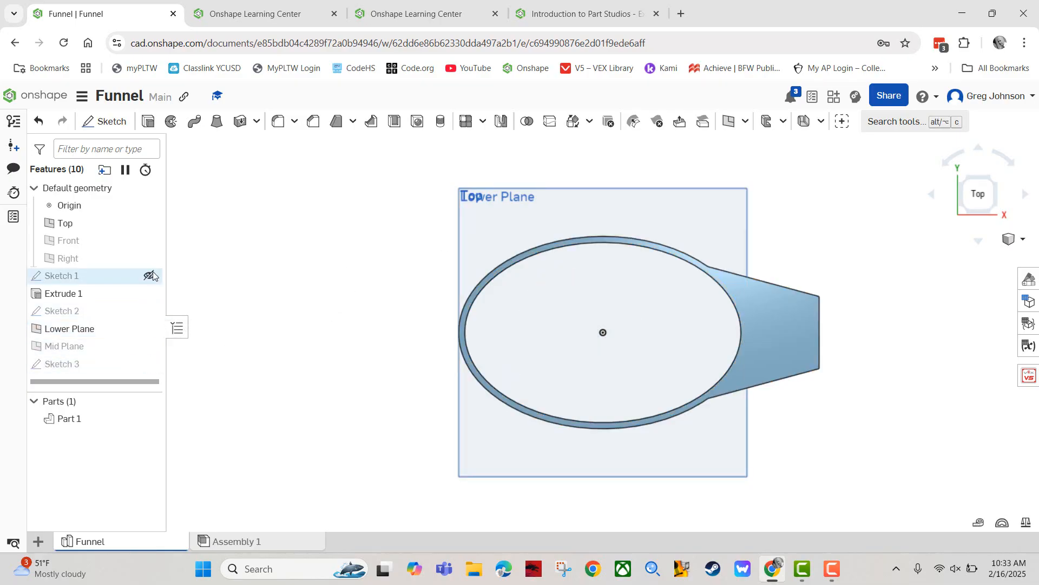
pyautogui.click(148, 223)
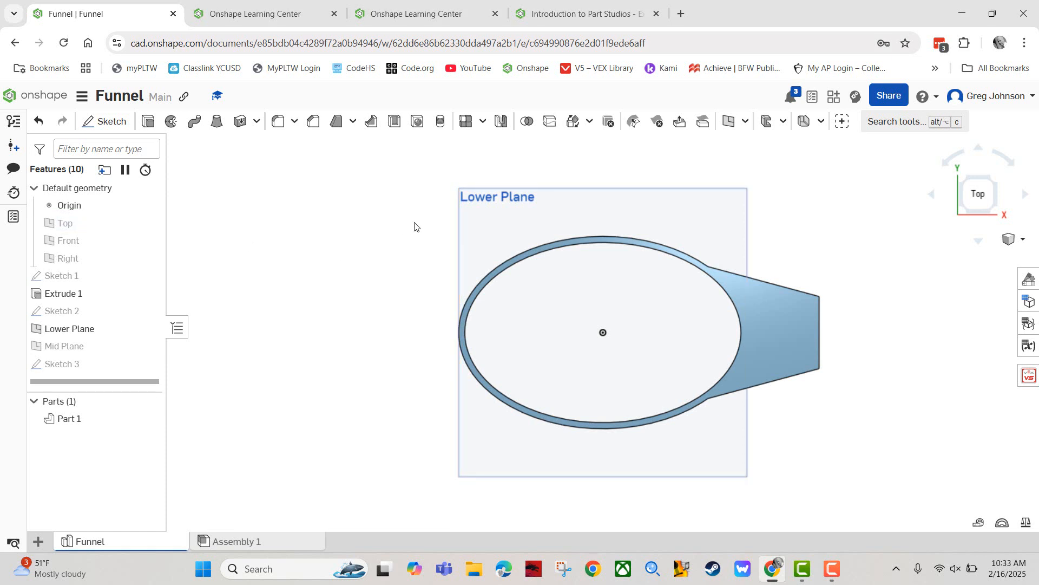
# Start a new sketch on the Lower Plane and draw a 0.5 in diameter circle level with the origin, on the side away from the handle.
pyautogui.rightClick(479, 214)
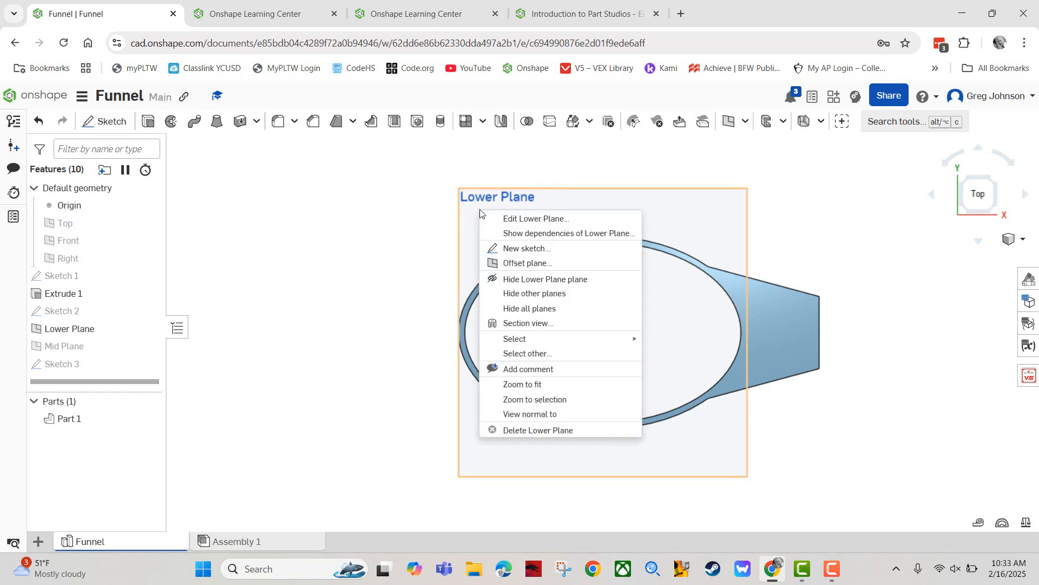
pyautogui.click(535, 249)
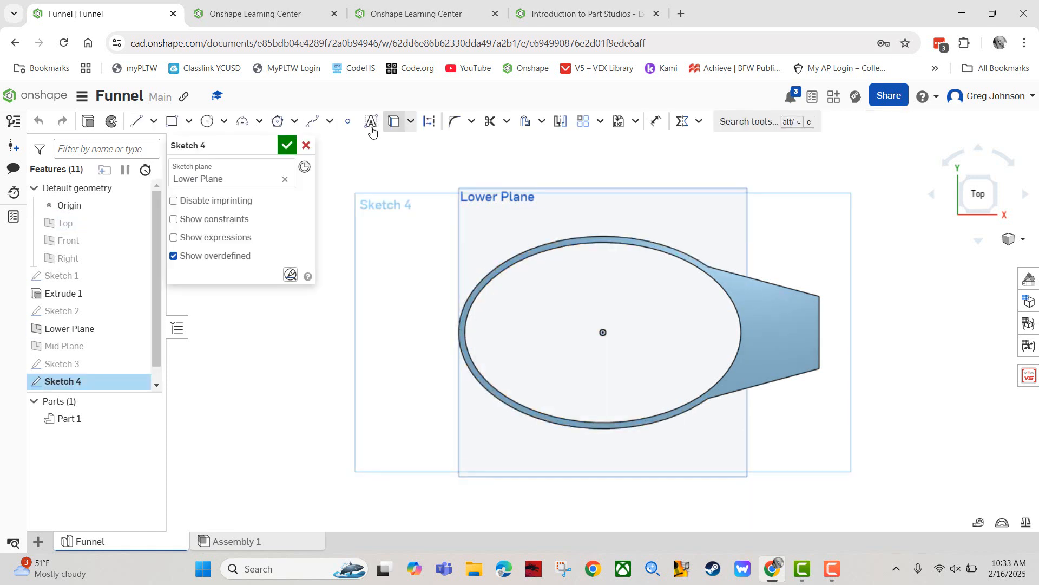
pyautogui.click(207, 121)
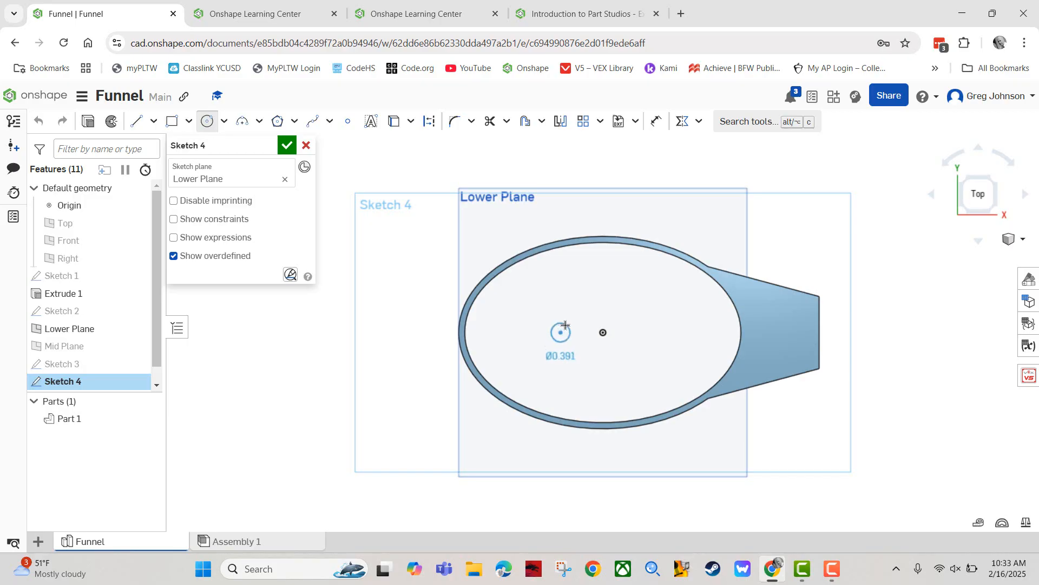
pyautogui.click(568, 321)
pyautogui.write('0.5')
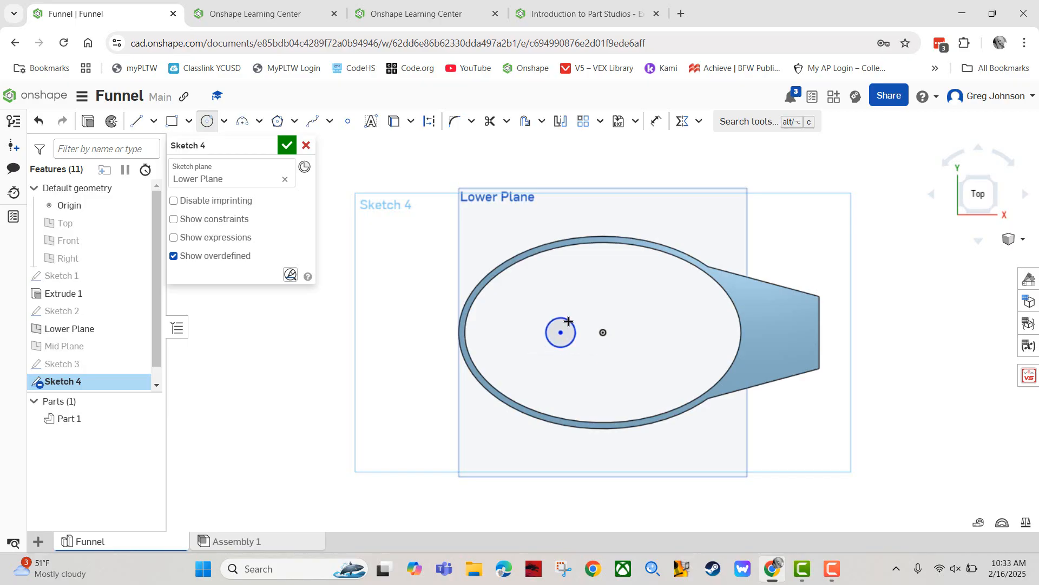
pyautogui.press('Return')
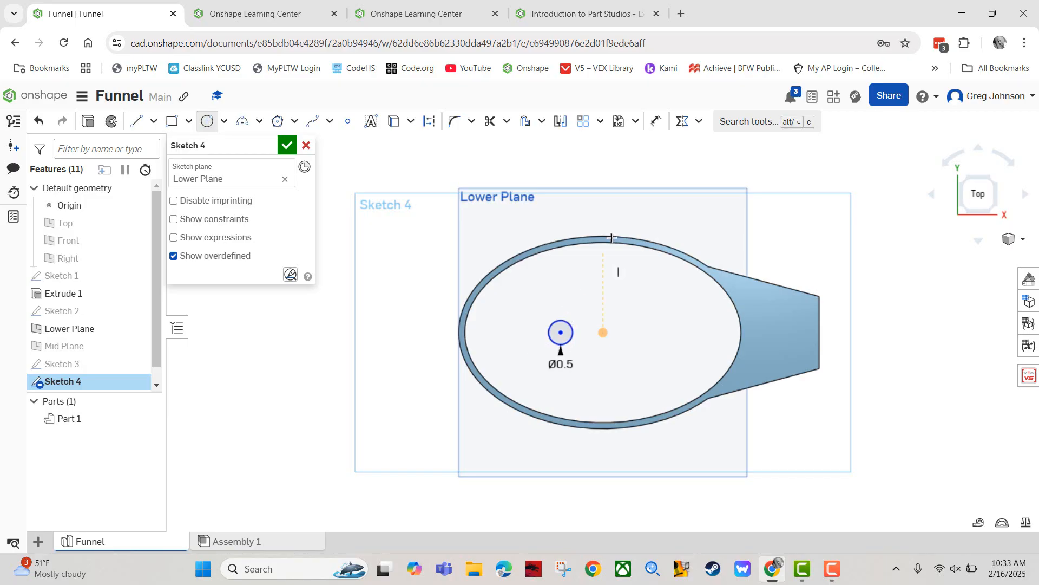
# Dimension the horizontal distance between the small circle's center and the origin as 0.75 in and accept the sketch.
pyautogui.click(657, 121)
pyautogui.press('d')
pyautogui.click(560, 333)
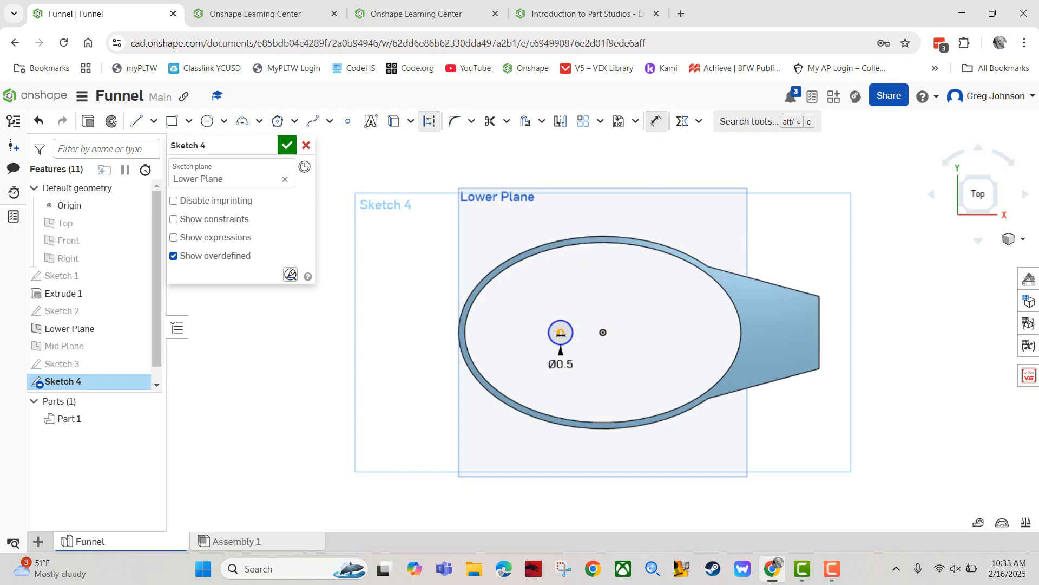
pyautogui.click(603, 332)
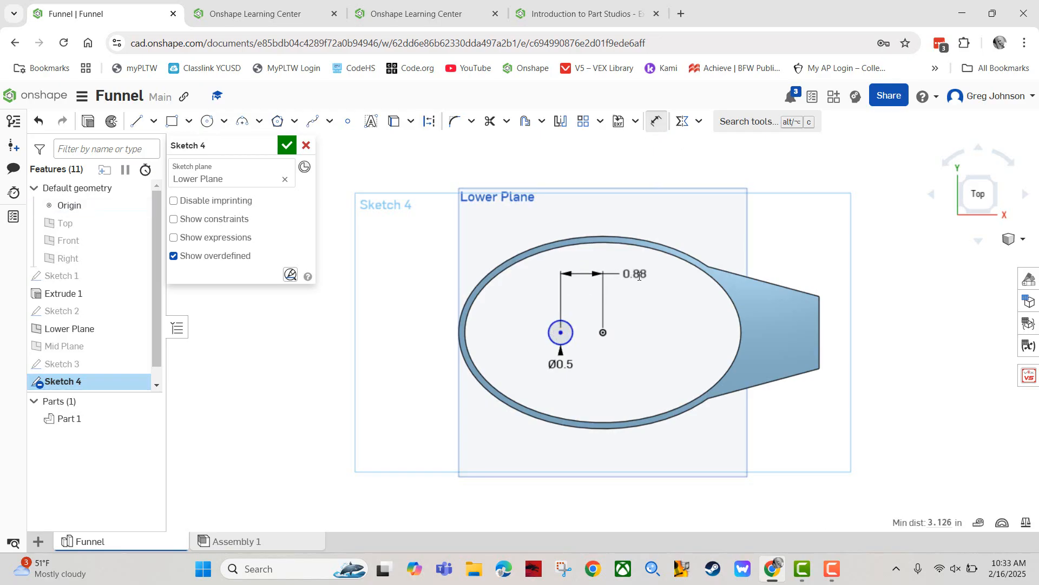
pyautogui.click(625, 274)
pyautogui.write('.75')
pyautogui.press('Return')
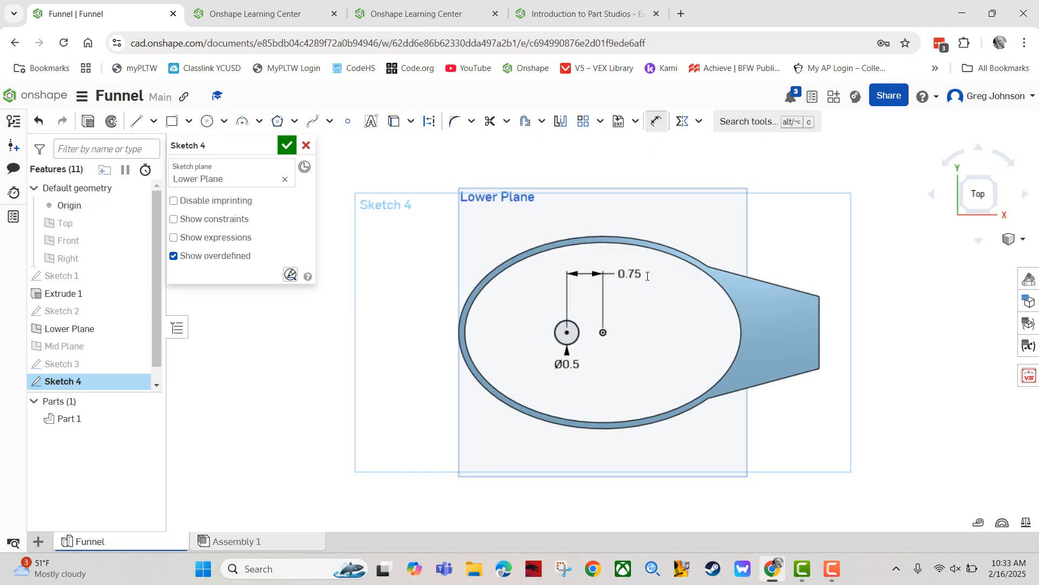
pyautogui.click(290, 145)
# Read the Step 9 instructions for lofting the funnel, including the profile order, end conditions and magnitudes.
pyautogui.click(579, 13)
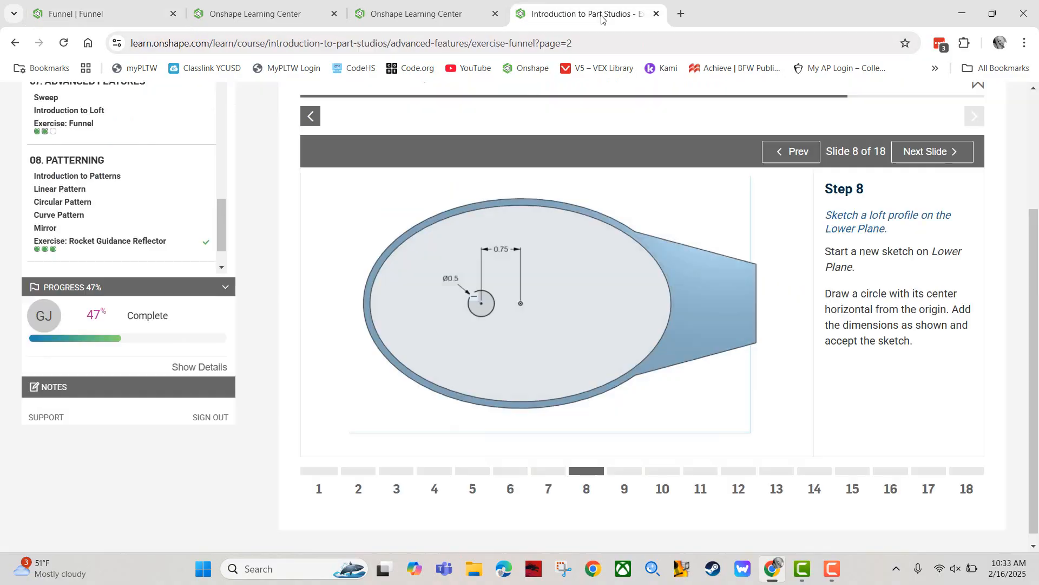
pyautogui.click(922, 156)
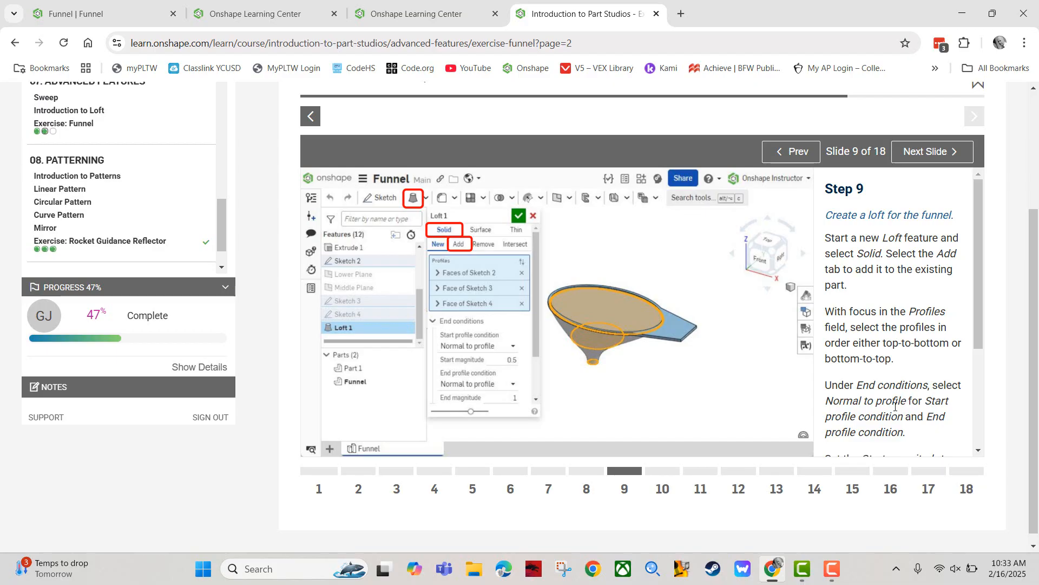
pyautogui.scroll(-1, 887, 385)
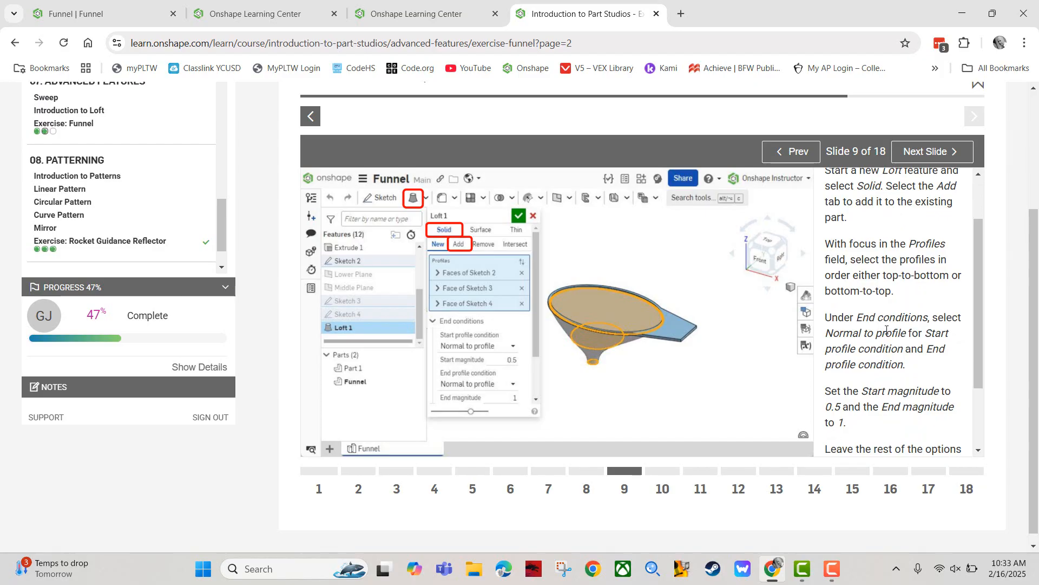
# Return to the Funnel Part Studio in Onshape, show Sketch 3 and Sketch 2, and hide the Lower Plane.
pyautogui.scroll(-2, 887, 331)
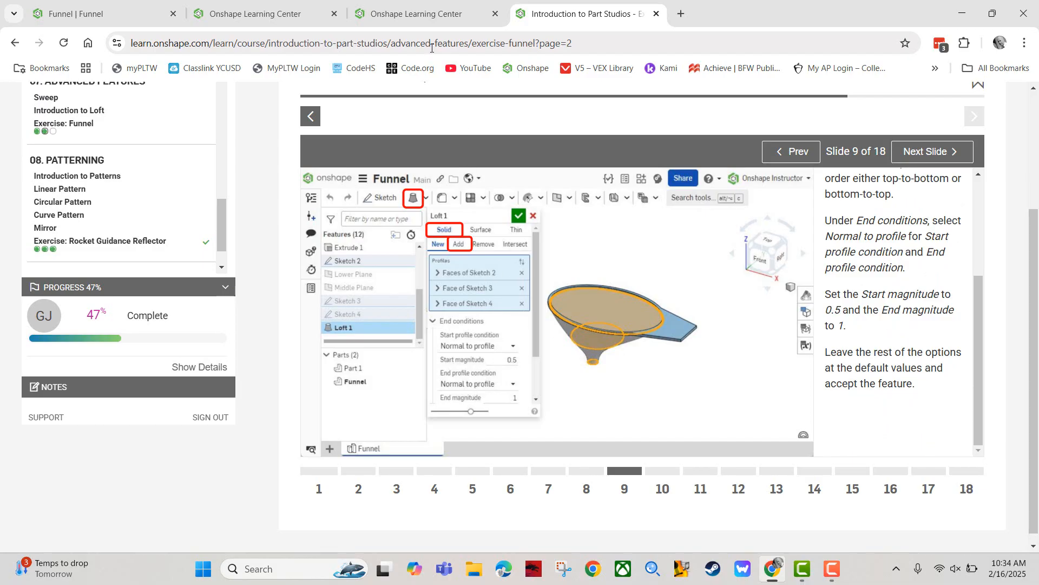
pyautogui.click(117, 15)
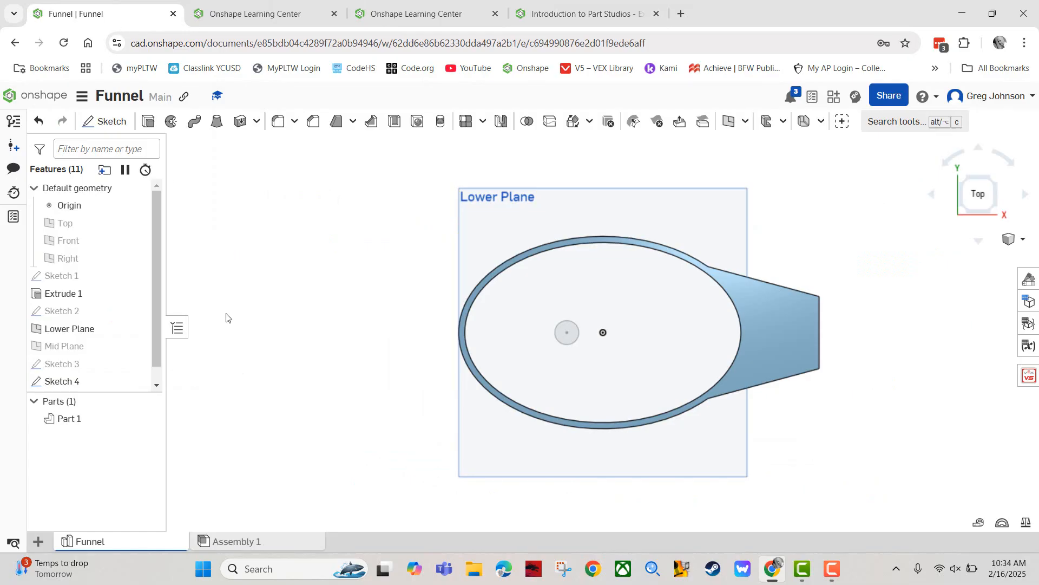
pyautogui.click(138, 363)
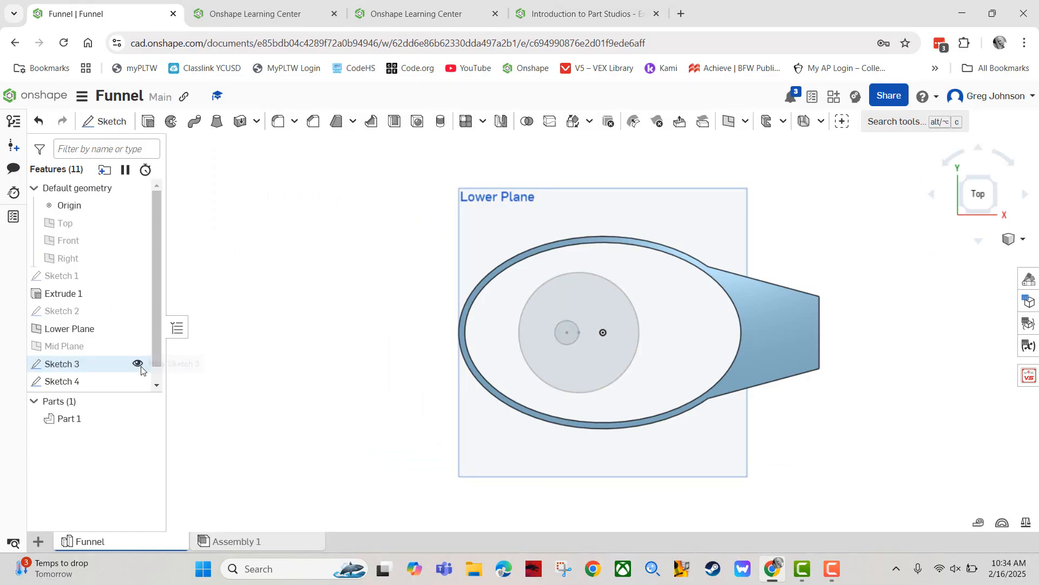
pyautogui.click(137, 312)
pyautogui.moveTo(283, 363)
pyautogui.mouseDown(button='right')
pyautogui.moveTo(281, 294)
pyautogui.moveTo(273, 325)
pyautogui.mouseUp(button='right')
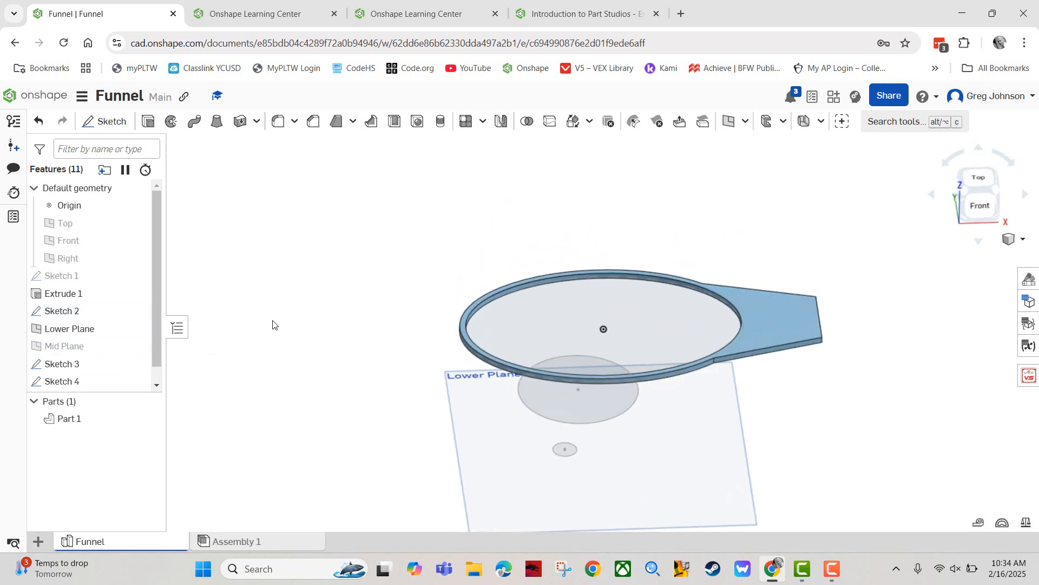
pyautogui.click(138, 329)
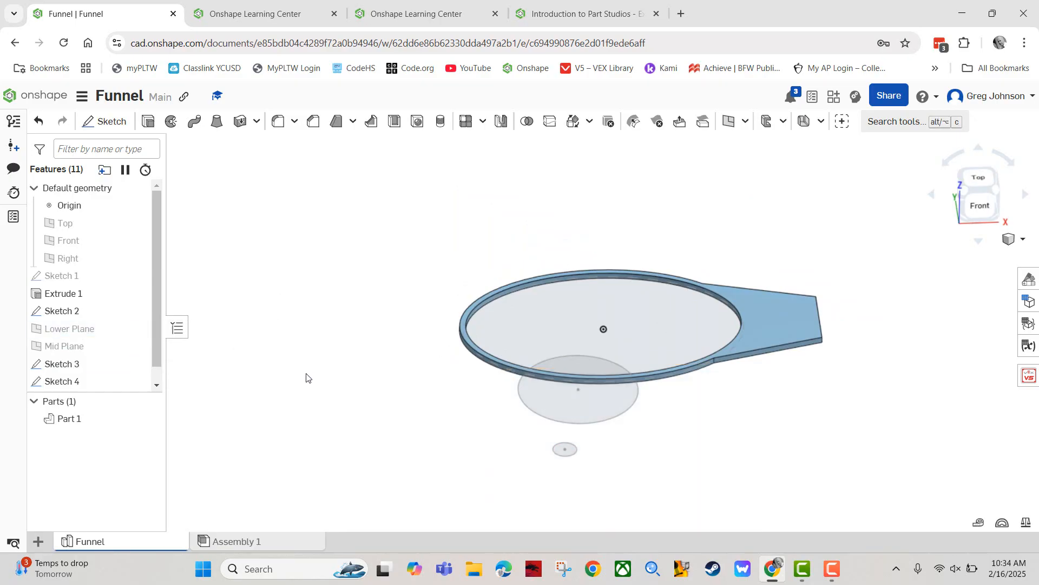
pyautogui.moveTo(312, 378); pyautogui.dragTo(309, 298, button='right')
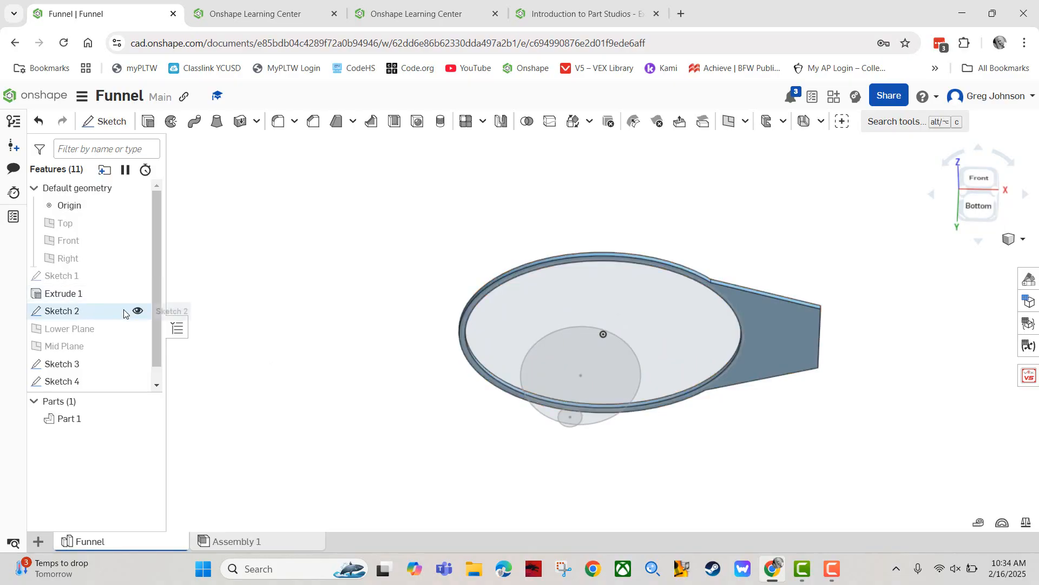
# Edit Sketch 2 to disable imprinting, hiding Part 1 while editing and showing it again once the sketch is accepted.
pyautogui.doubleClick(104, 320)
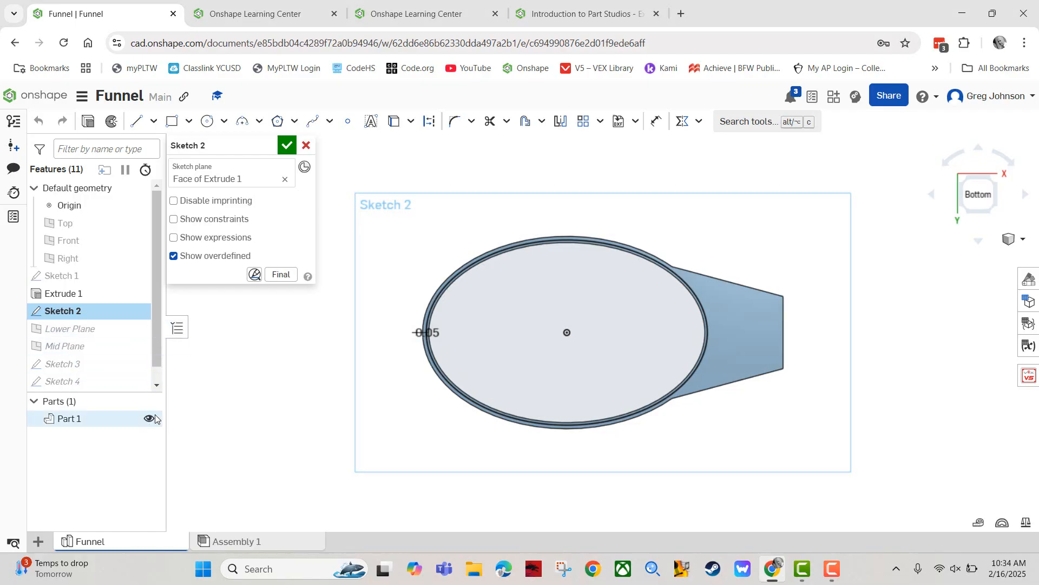
pyautogui.click(147, 420)
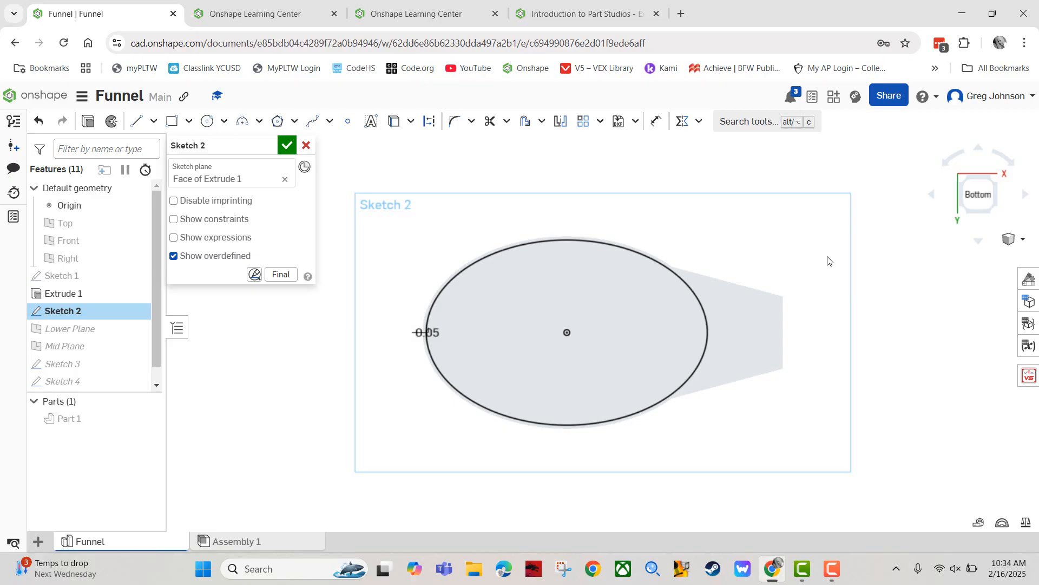
pyautogui.click(173, 202)
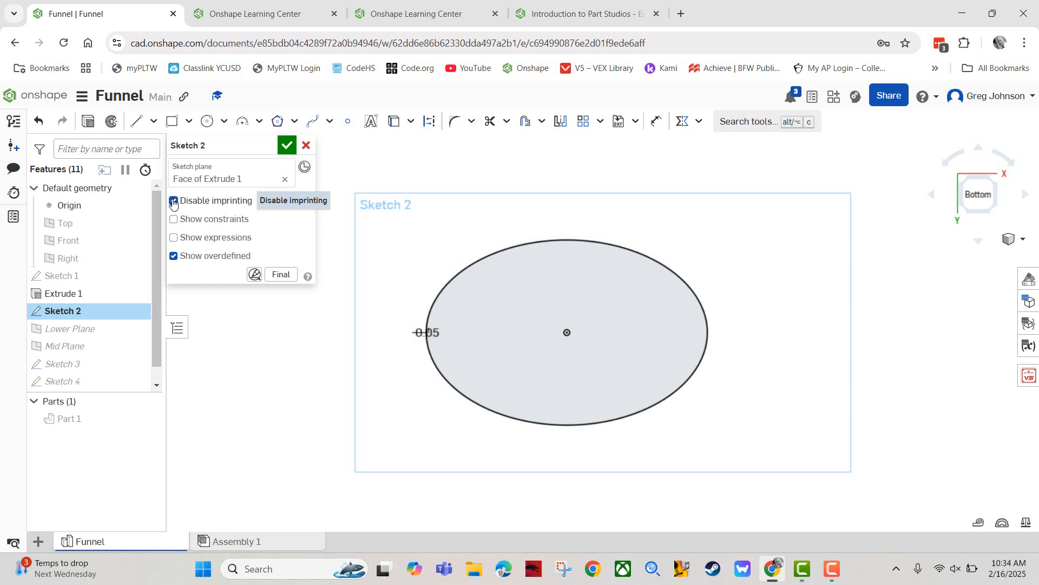
pyautogui.click(286, 146)
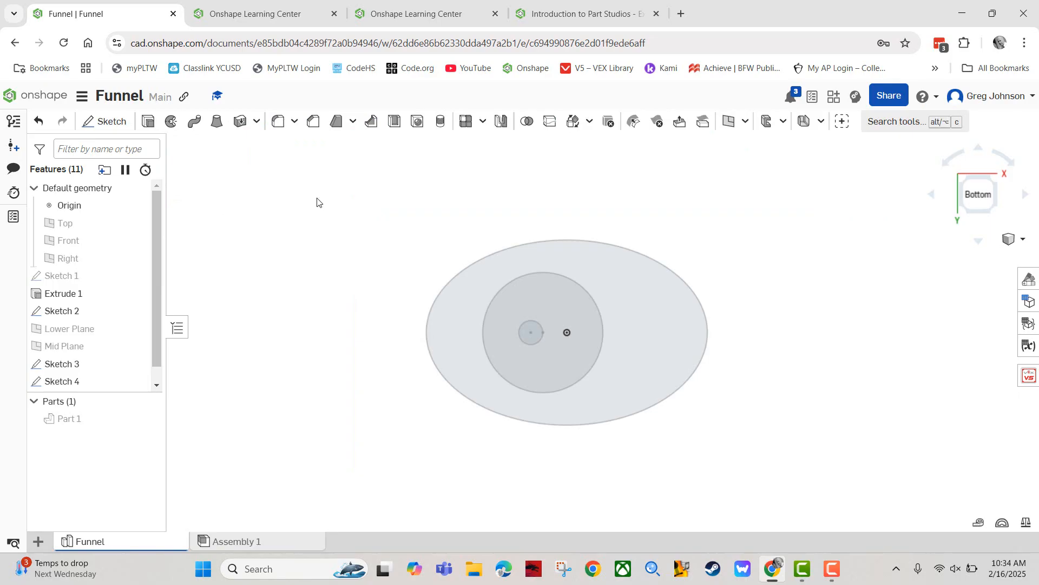
pyautogui.moveTo(317, 203); pyautogui.dragTo(299, 290, button='right')
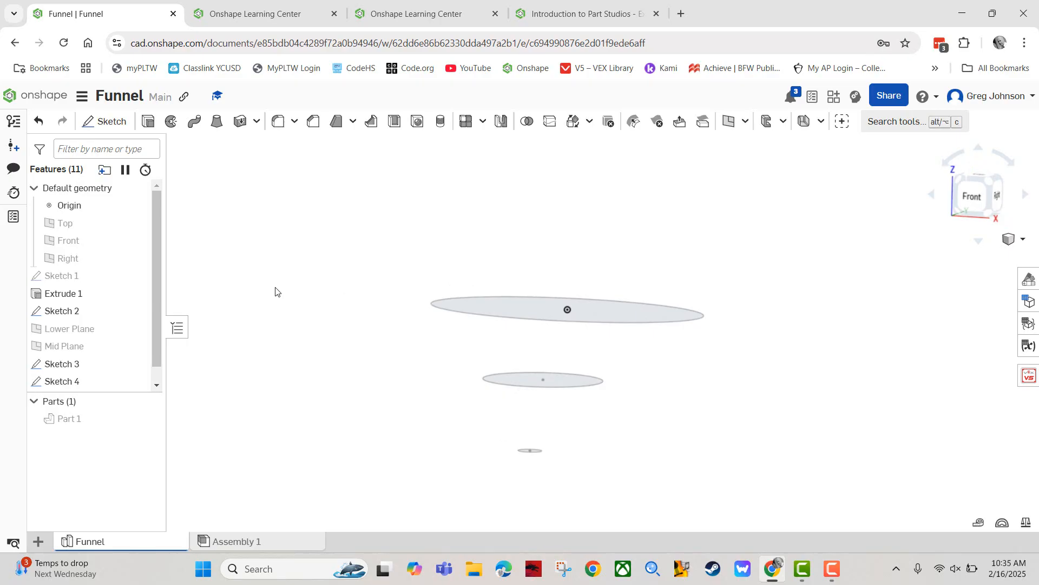
pyautogui.moveTo(310, 320); pyautogui.dragTo(312, 310, button='right')
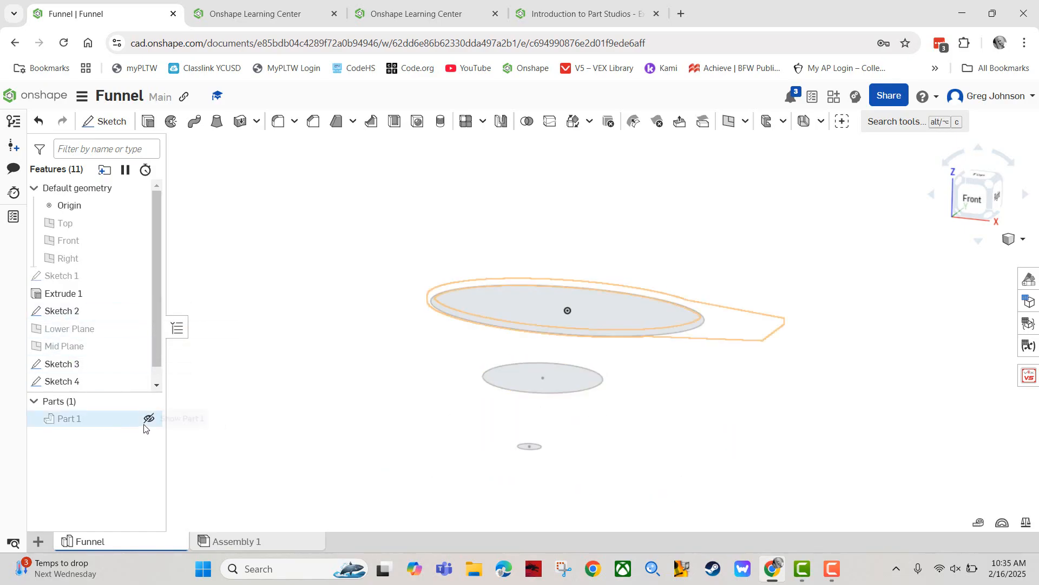
pyautogui.click(148, 419)
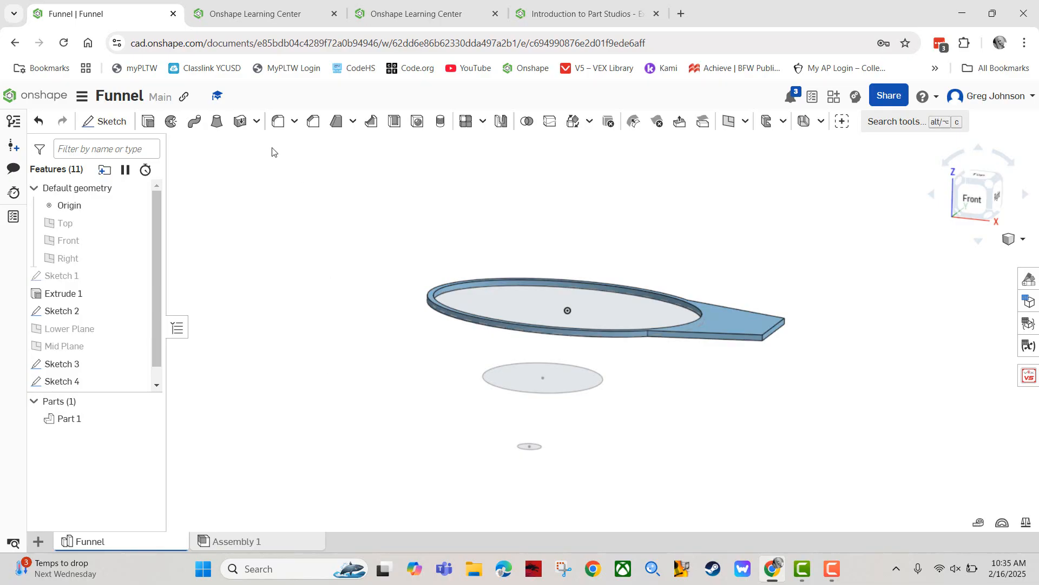
# Start a solid Loft that adds to existing material, with Part 1 as the merge scope.
pyautogui.click(215, 124)
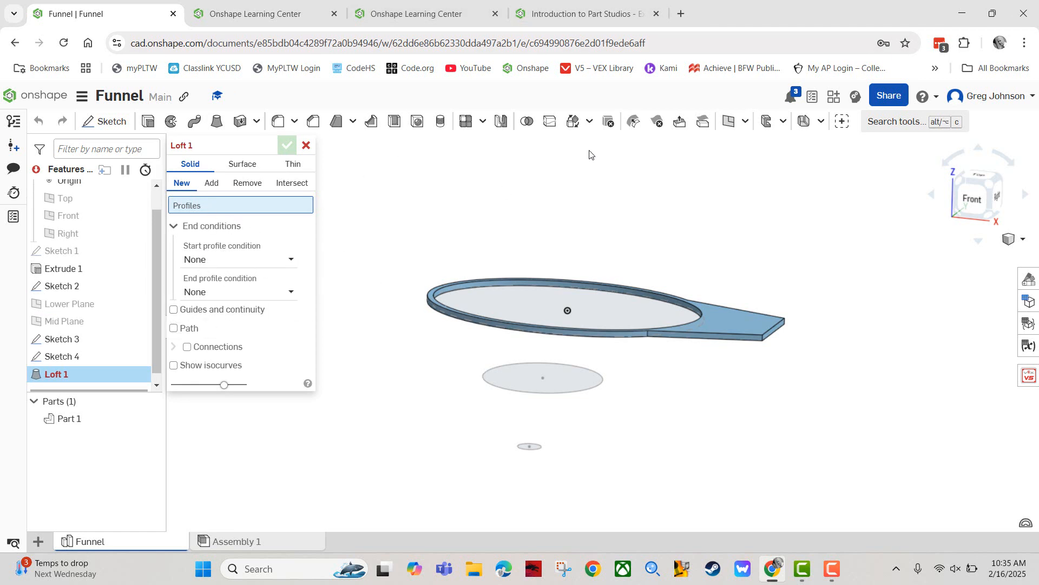
pyautogui.click(210, 185)
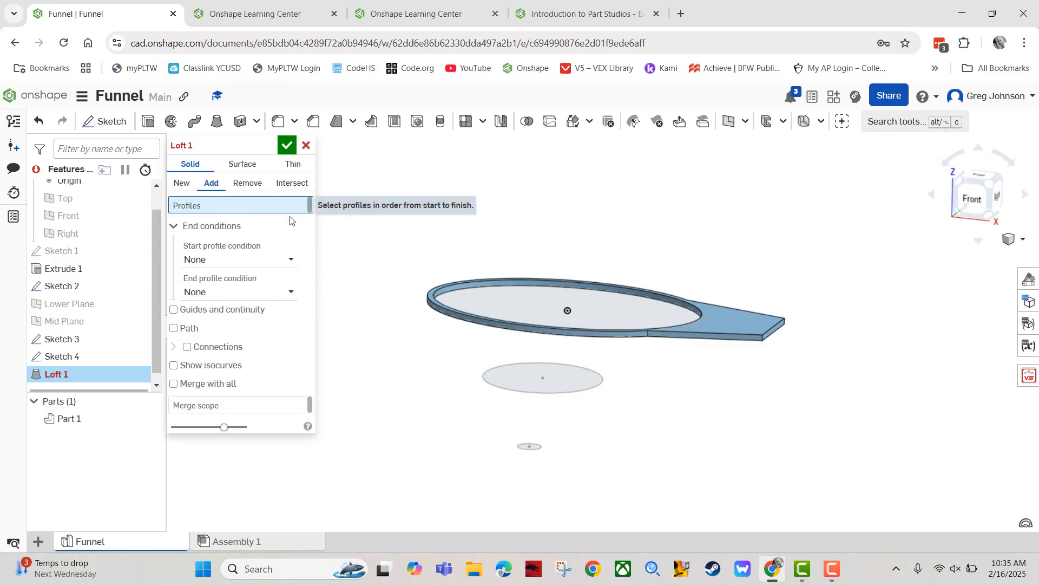
pyautogui.click(237, 412)
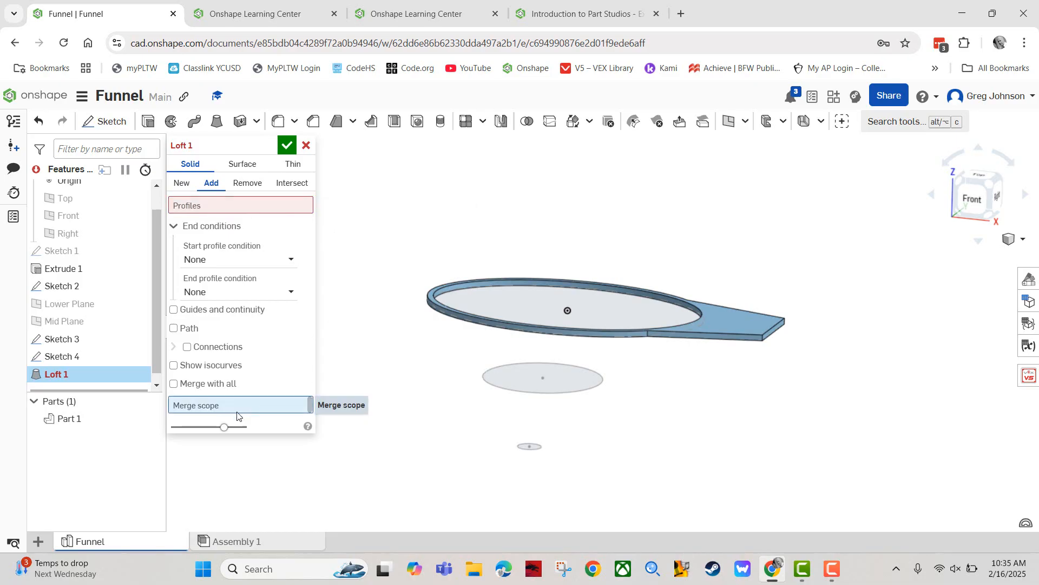
pyautogui.click(85, 421)
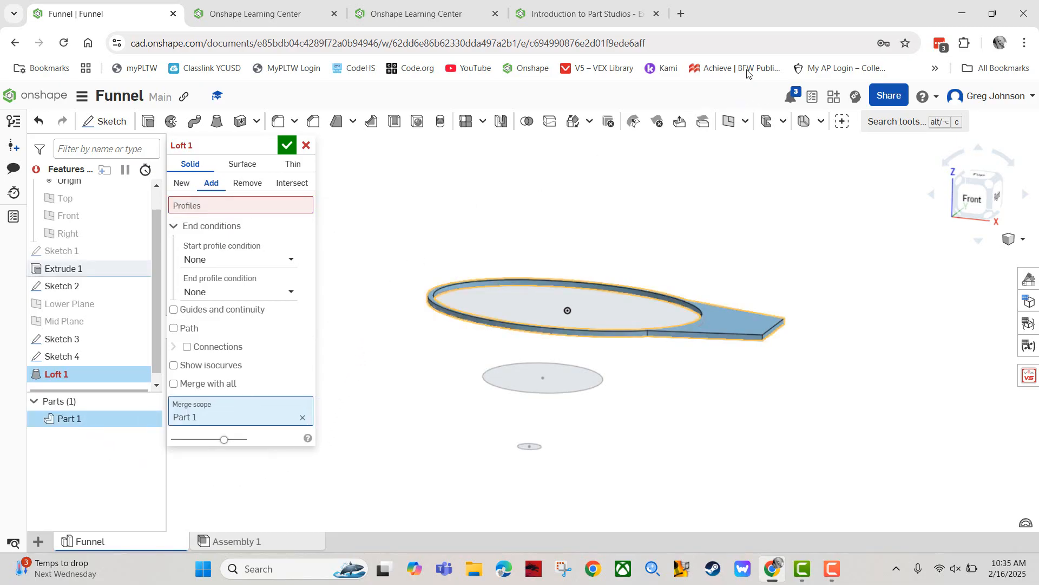
# Set the loft's start and end profile conditions to Normal to profile, with a start magnitude of 0.5, following the Step 9 instructions.
pyautogui.click(579, 14)
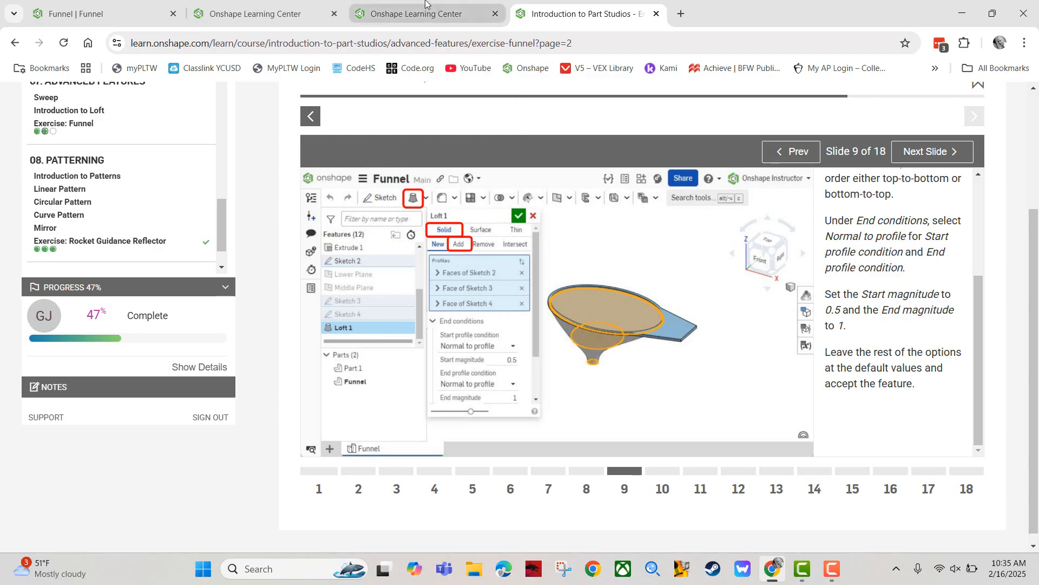
pyautogui.click(134, 11)
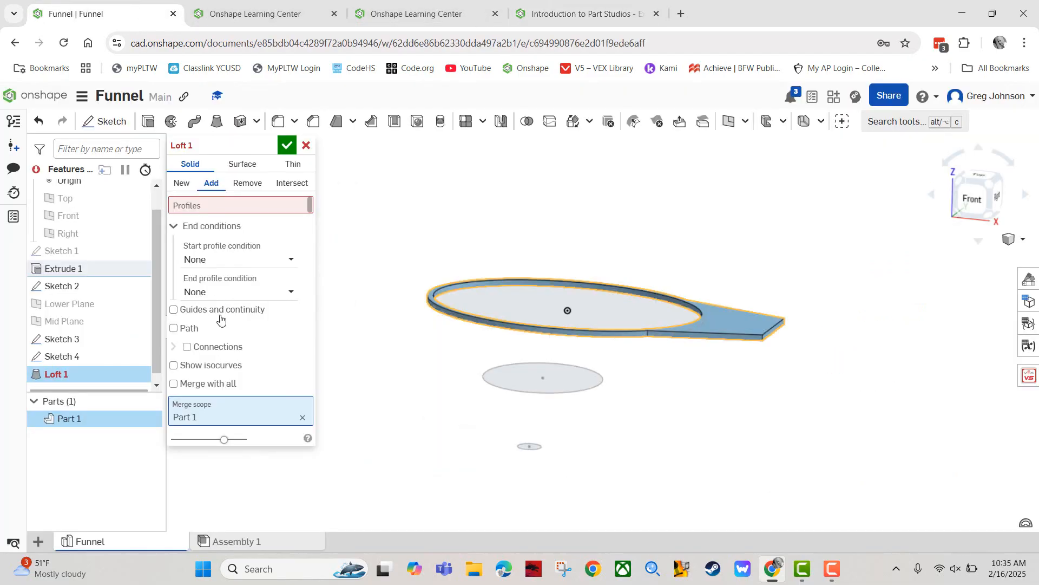
pyautogui.click(245, 263)
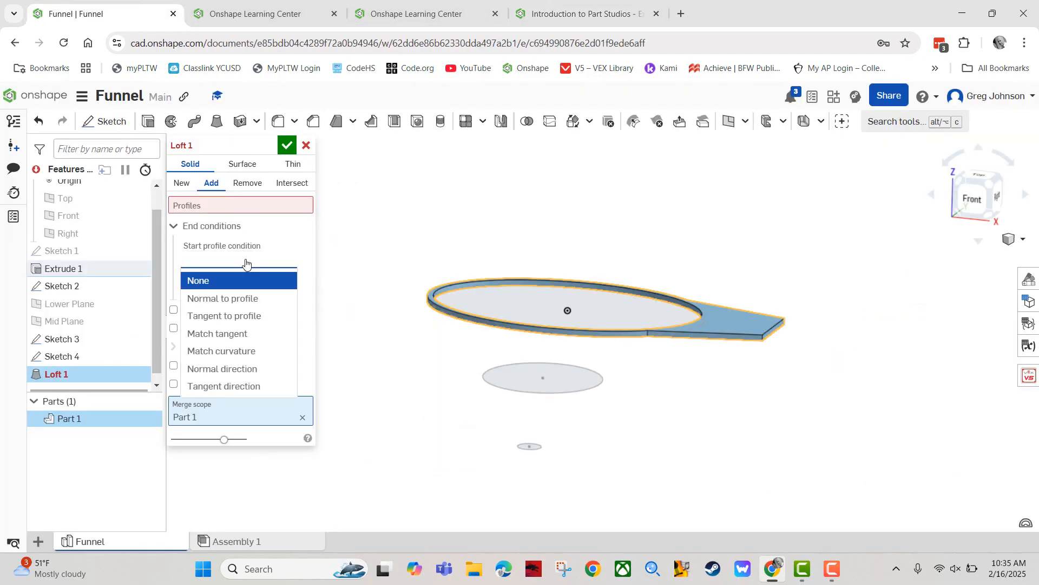
pyautogui.click(246, 299)
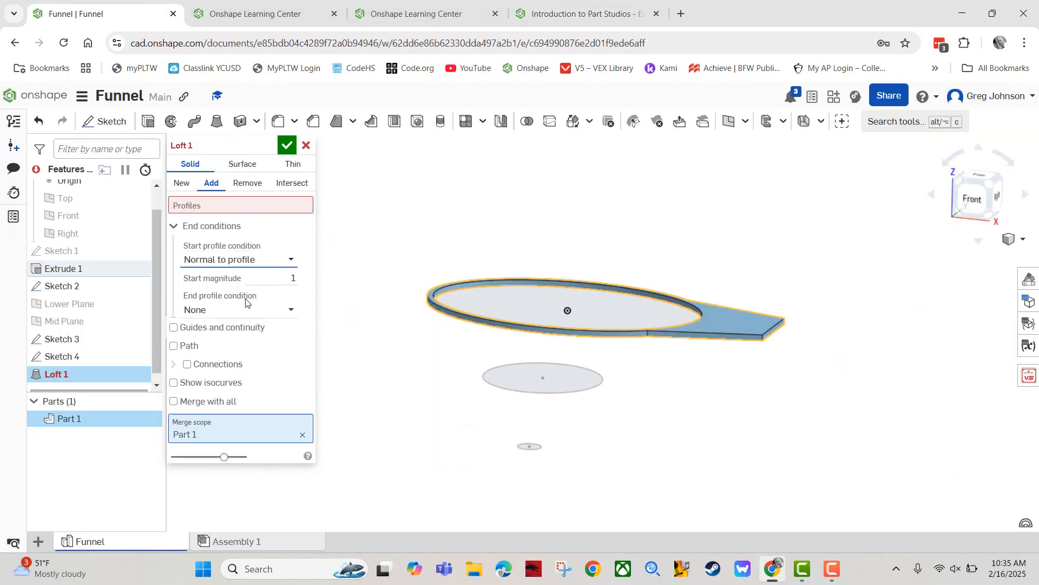
pyautogui.click(283, 278)
pyautogui.write('0.5')
pyautogui.doubleClick(283, 279)
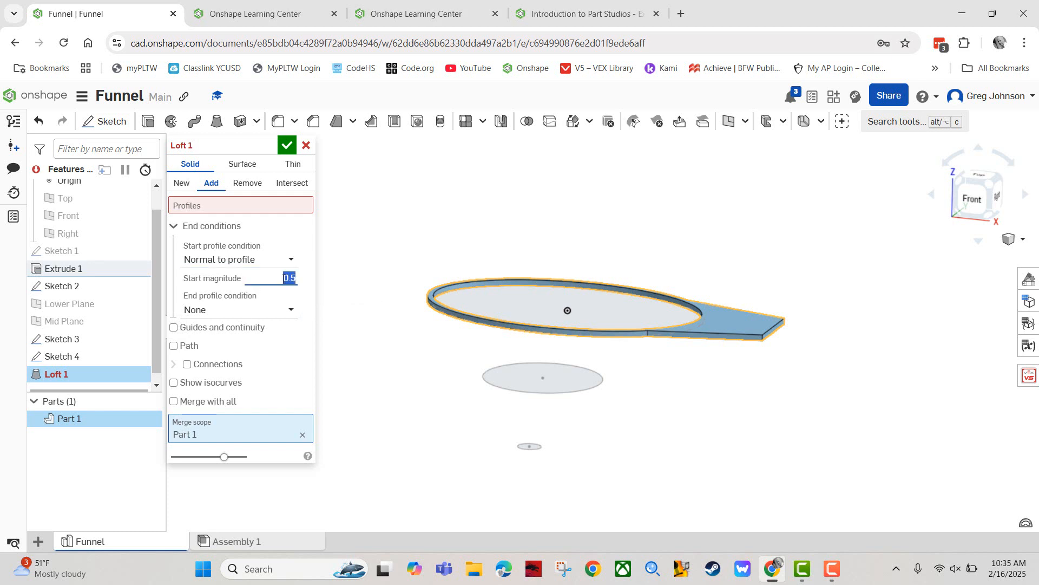
pyautogui.click(239, 309)
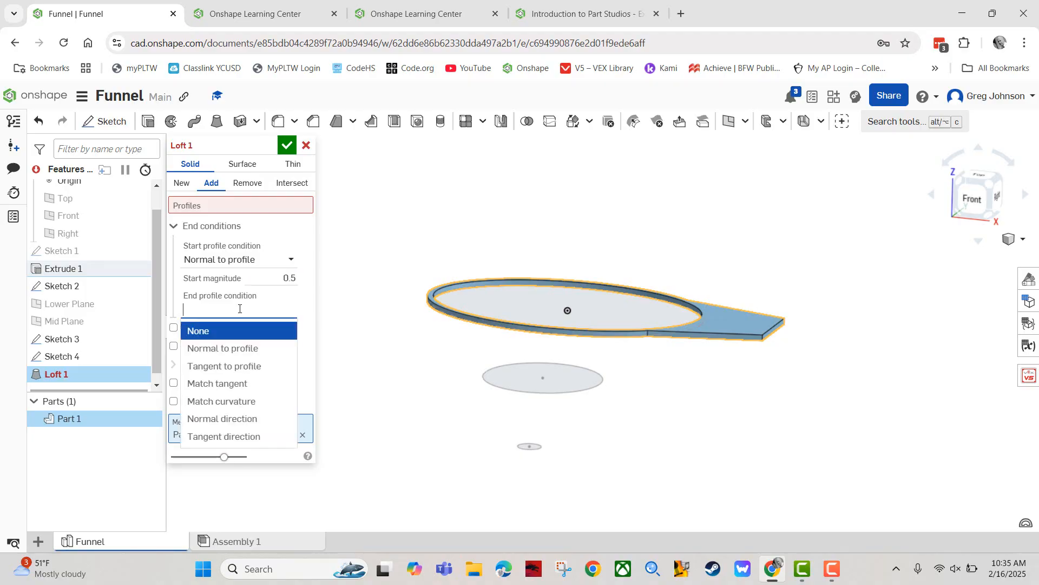
pyautogui.click(238, 348)
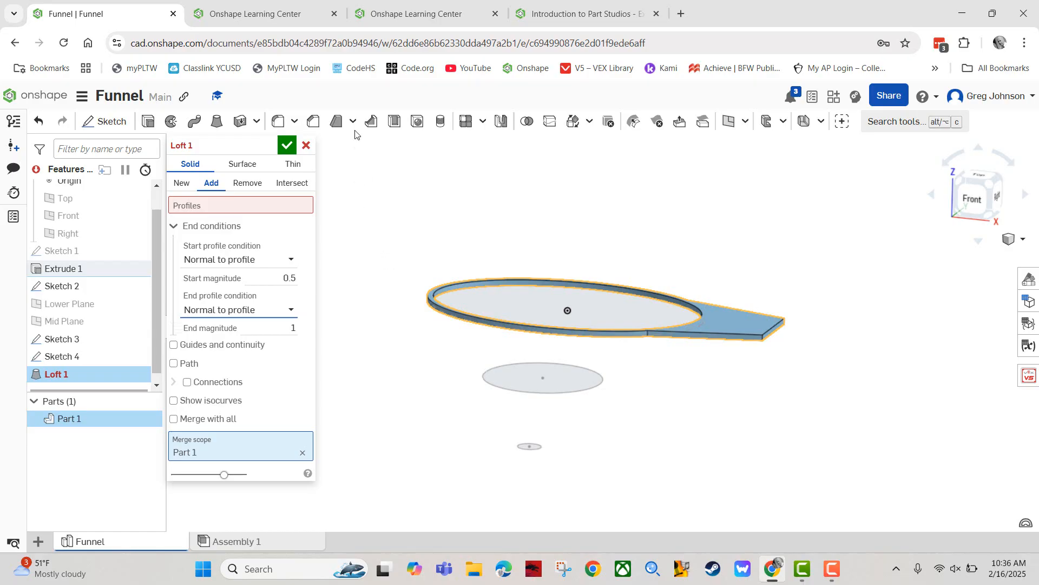
# Select the faces of Sketch 2, Sketch 3 and Sketch 4 in order as loft profiles, accept the loft and hide Sketch 2.
pyautogui.click(572, 18)
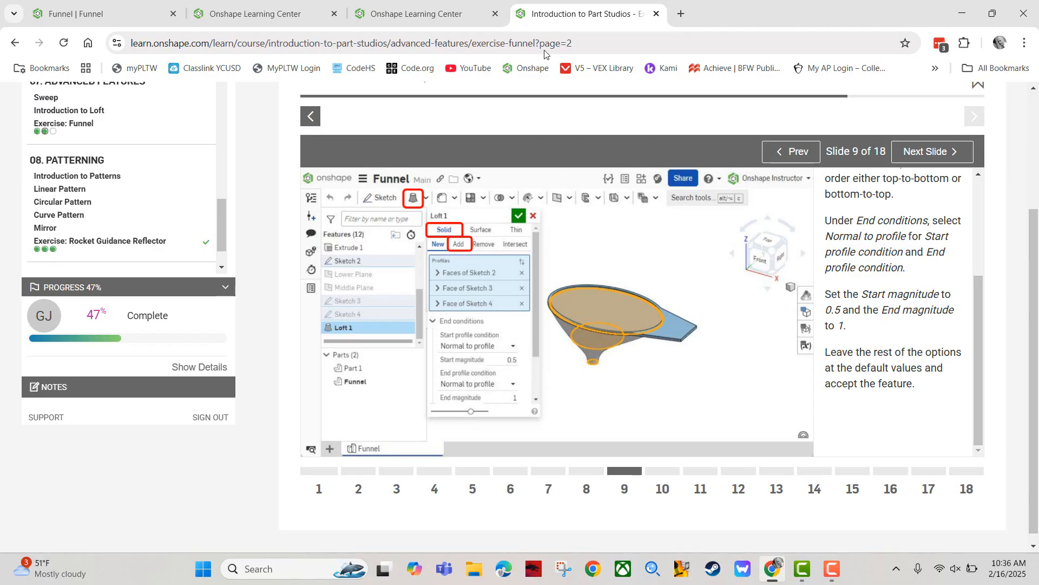
pyautogui.click(138, 13)
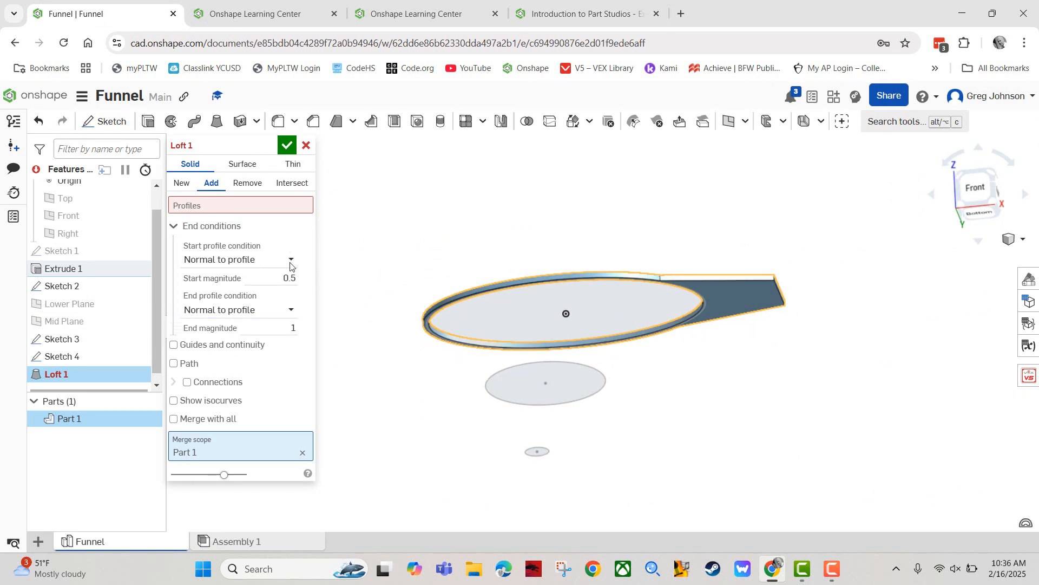
pyautogui.click(253, 209)
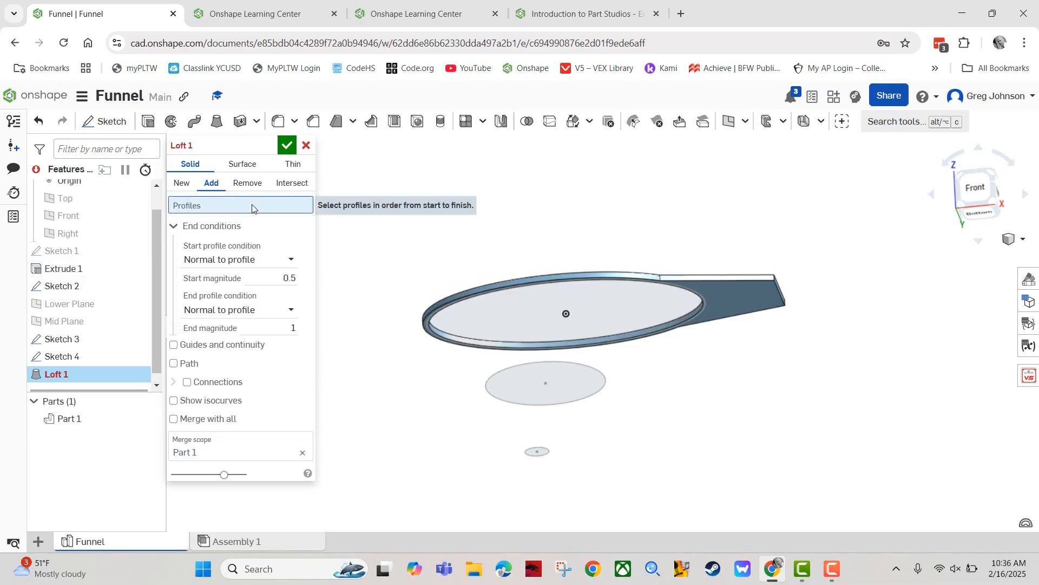
pyautogui.click(517, 315)
pyautogui.click(564, 372)
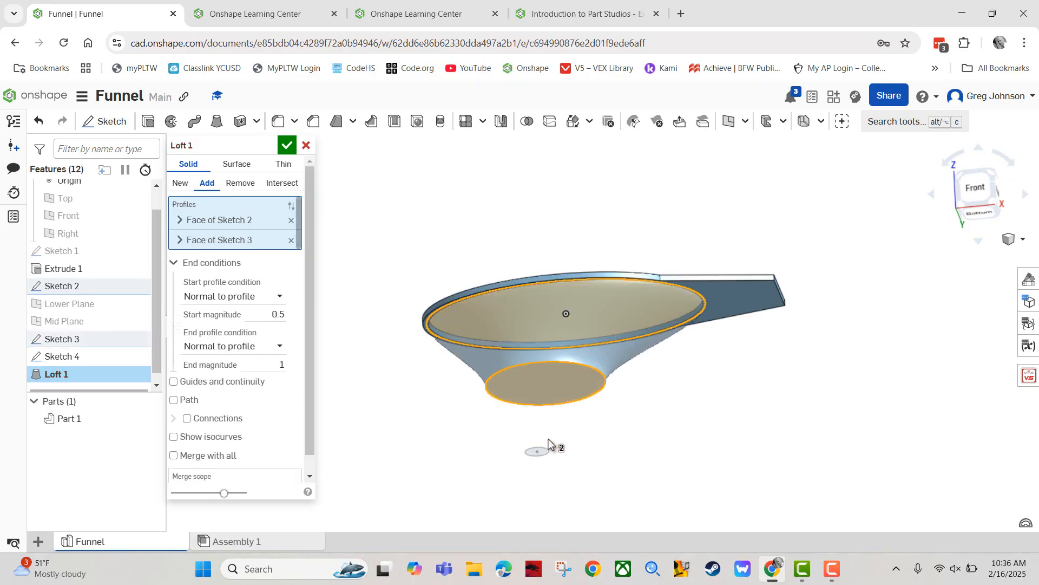
pyautogui.click(540, 452)
pyautogui.moveTo(472, 460); pyautogui.dragTo(424, 411, button='right')
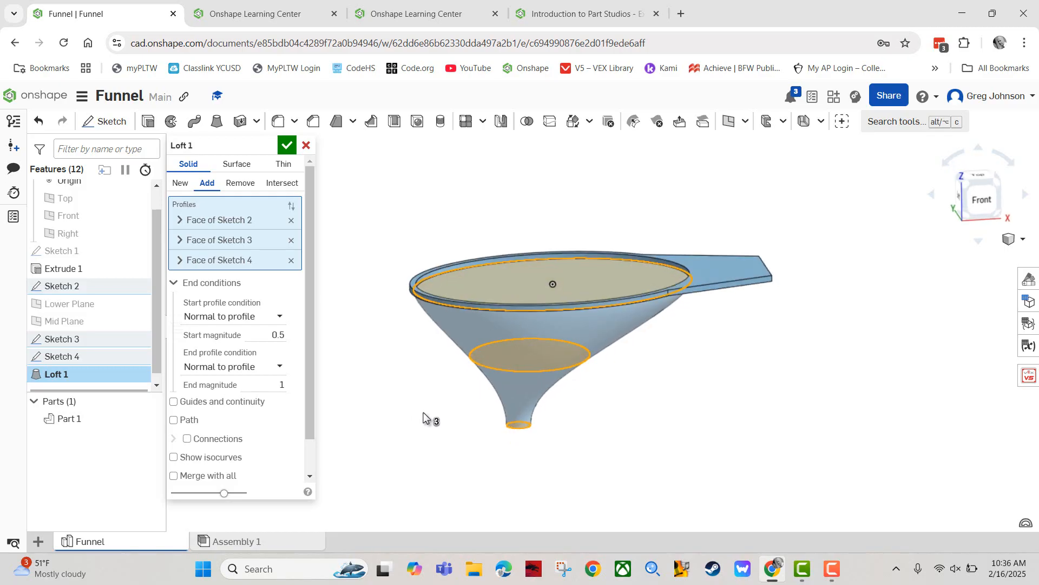
pyautogui.click(286, 146)
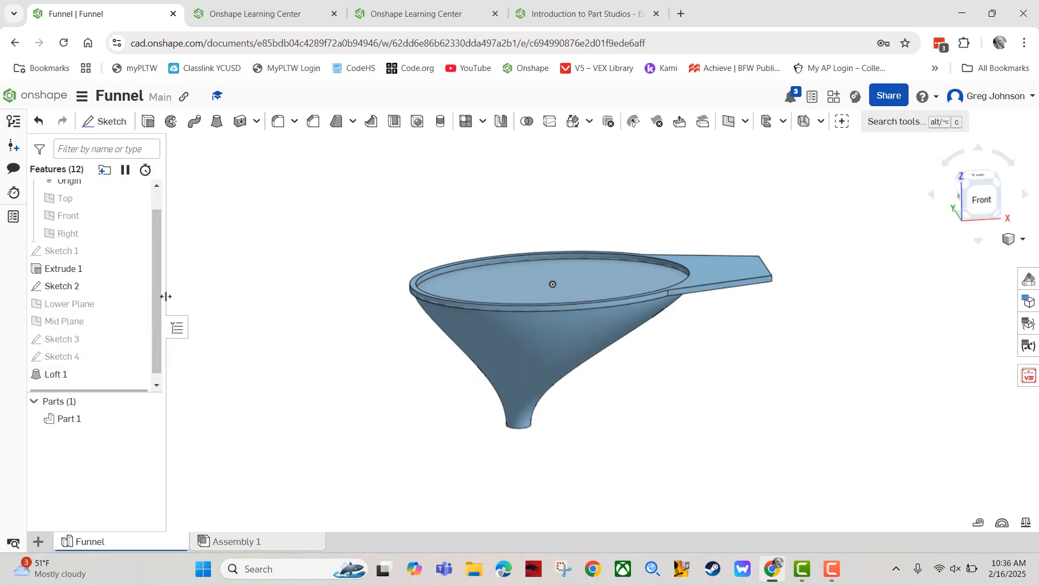
pyautogui.click(138, 287)
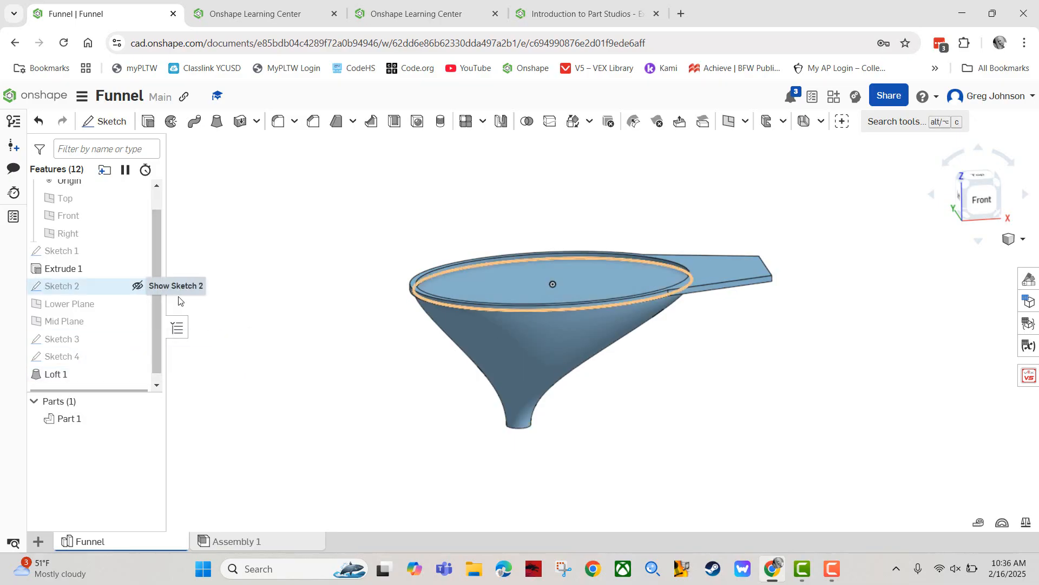
pyautogui.moveTo(289, 346)
pyautogui.mouseDown(button='right')
pyautogui.moveTo(299, 299)
pyautogui.moveTo(279, 347)
pyautogui.mouseUp(button='right')
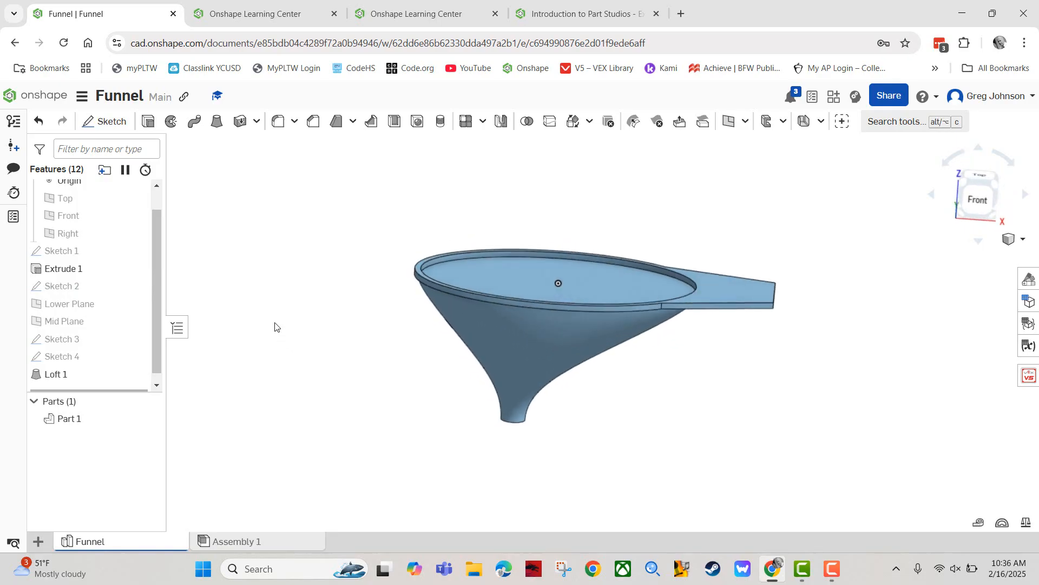
# Read the Step 10 instructions for shelling out the funnel in the course, and return to the Funnel Part Studio.
pyautogui.click(576, 9)
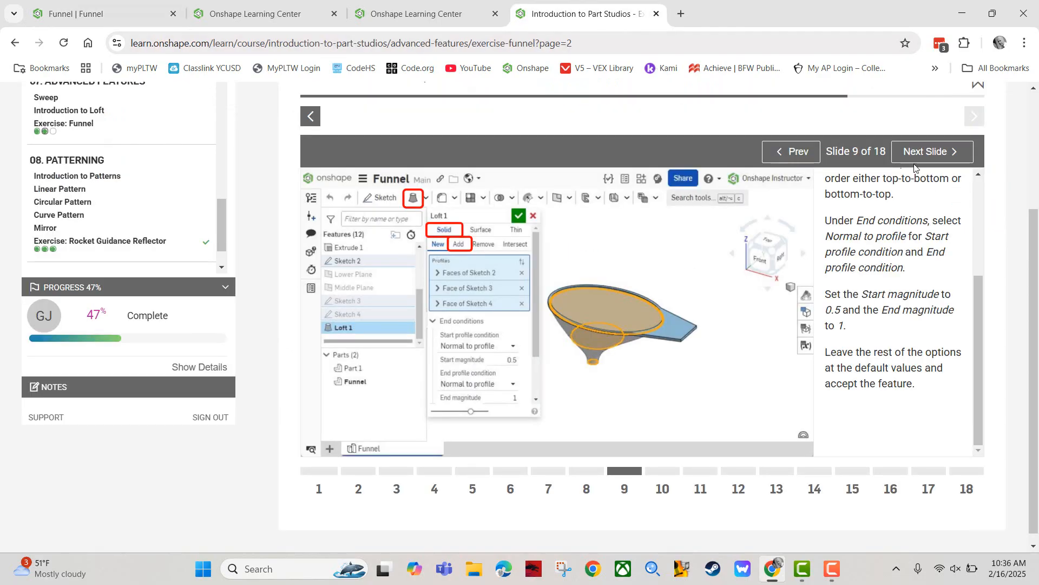
pyautogui.click(926, 154)
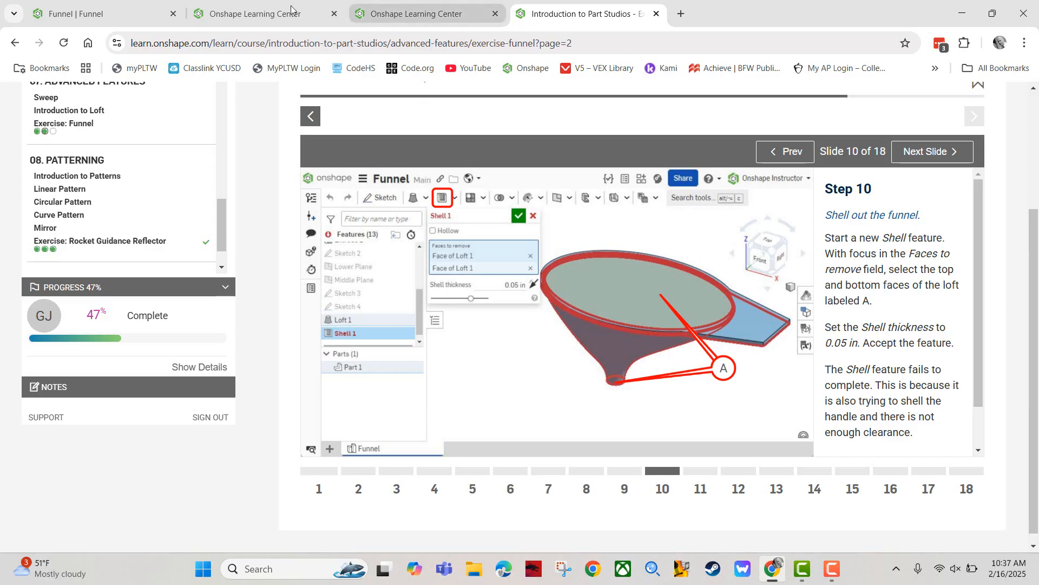
pyautogui.click(139, 10)
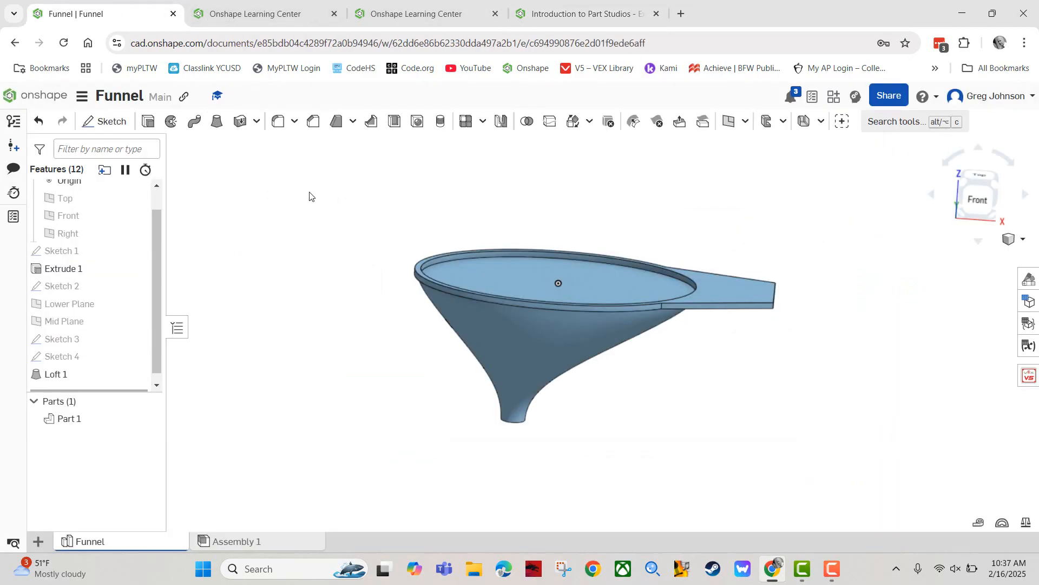
# Start a Shell feature on the funnel and set its thickness to 0.05 in, as given in the Step 10 instructions.
pyautogui.moveTo(310, 193); pyautogui.dragTo(309, 211, button='right')
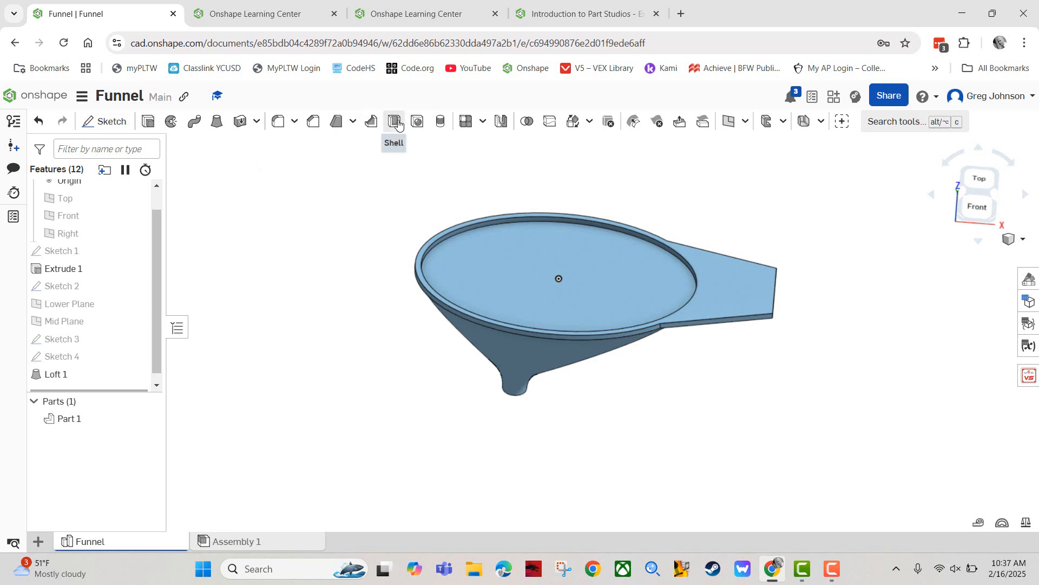
pyautogui.click(395, 122)
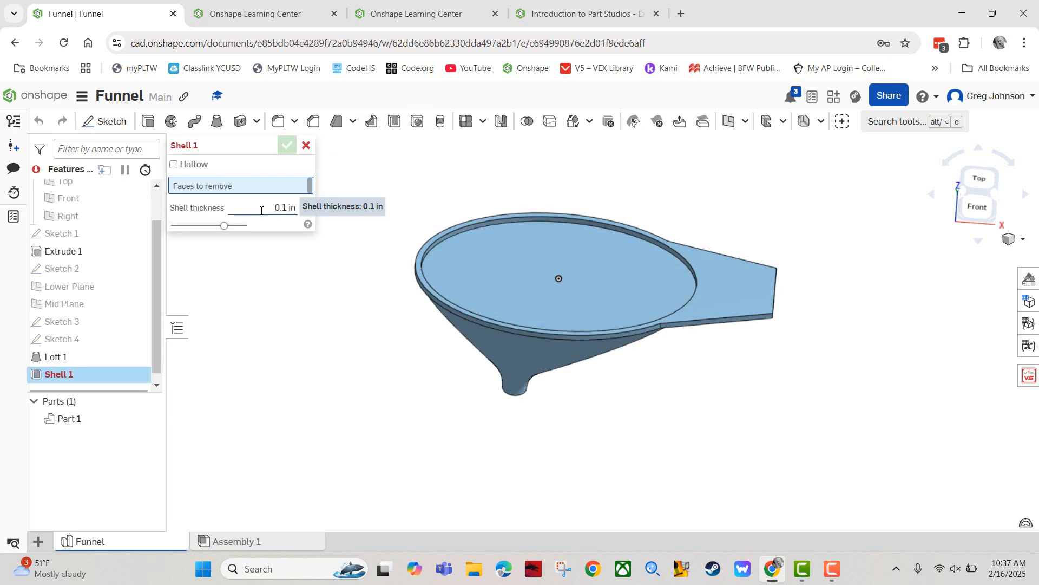
pyautogui.click(571, 10)
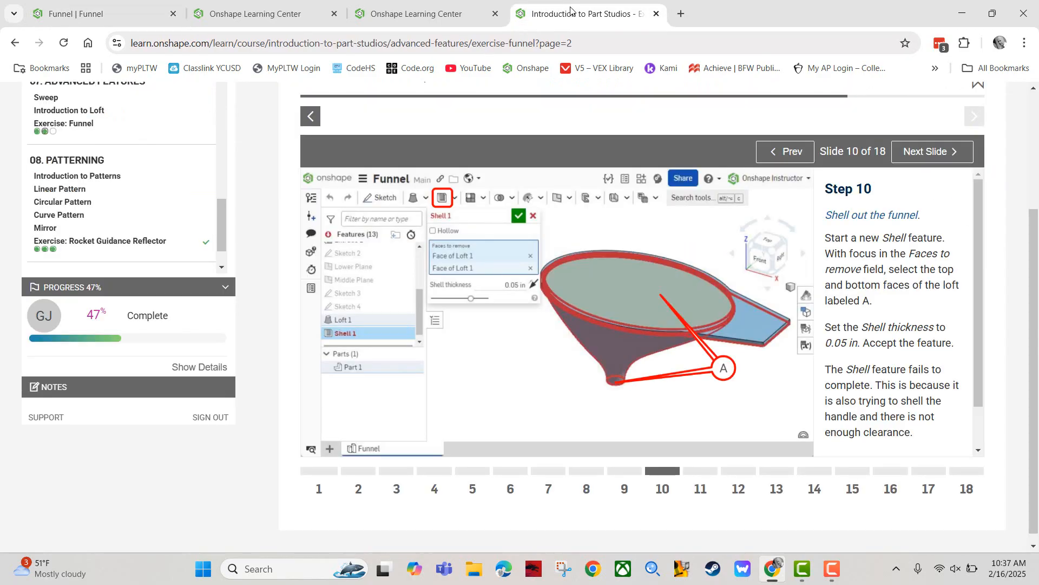
pyautogui.click(87, 13)
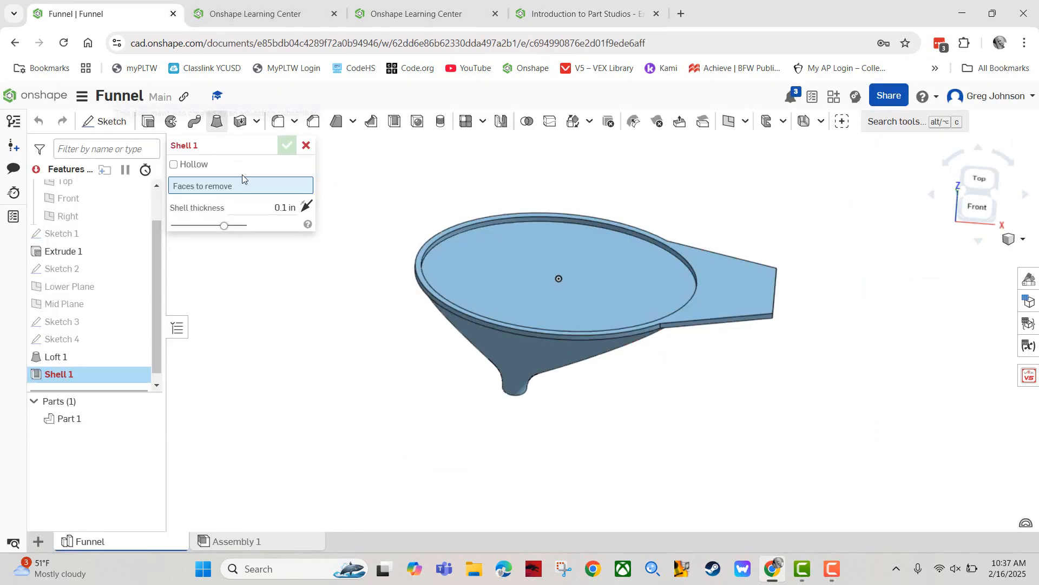
pyautogui.click(260, 209)
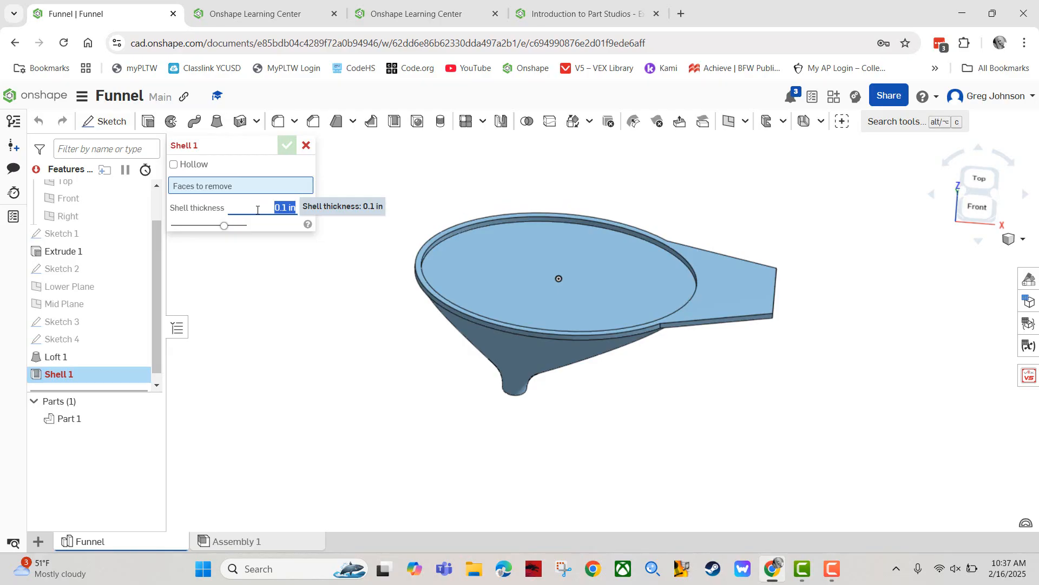
pyautogui.write('0.05')
pyautogui.press('Return')
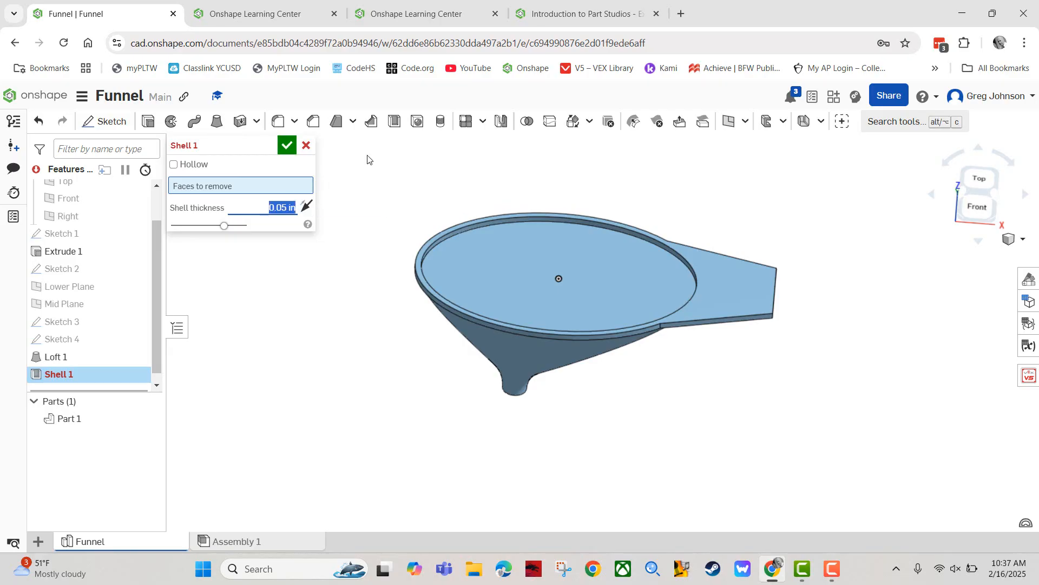
# Select the large top face and the small bottom spout face of the loft as the faces to remove in the shell.
pyautogui.click(529, 268)
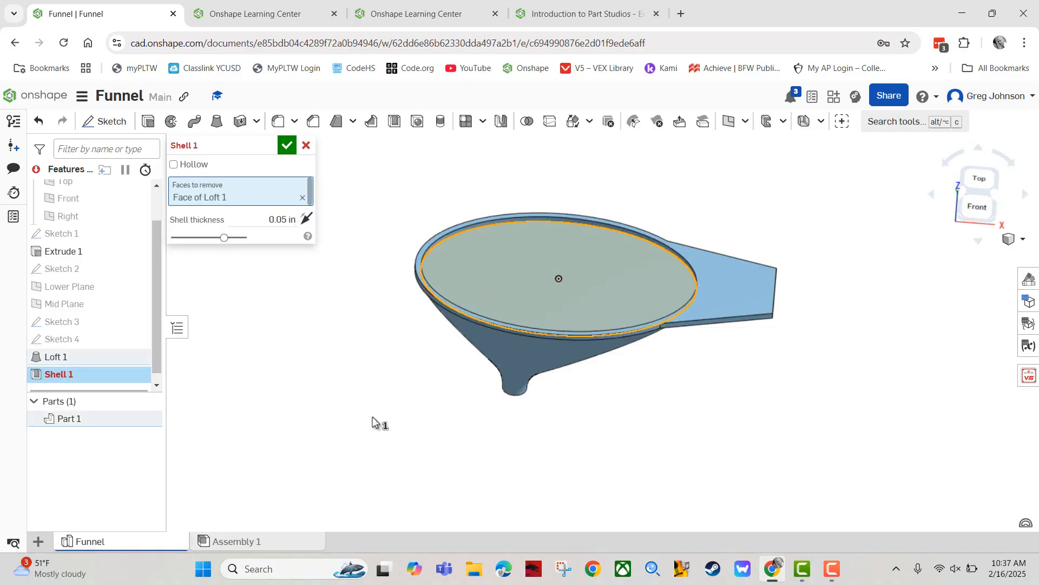
pyautogui.moveTo(371, 425); pyautogui.dragTo(480, 379, button='right')
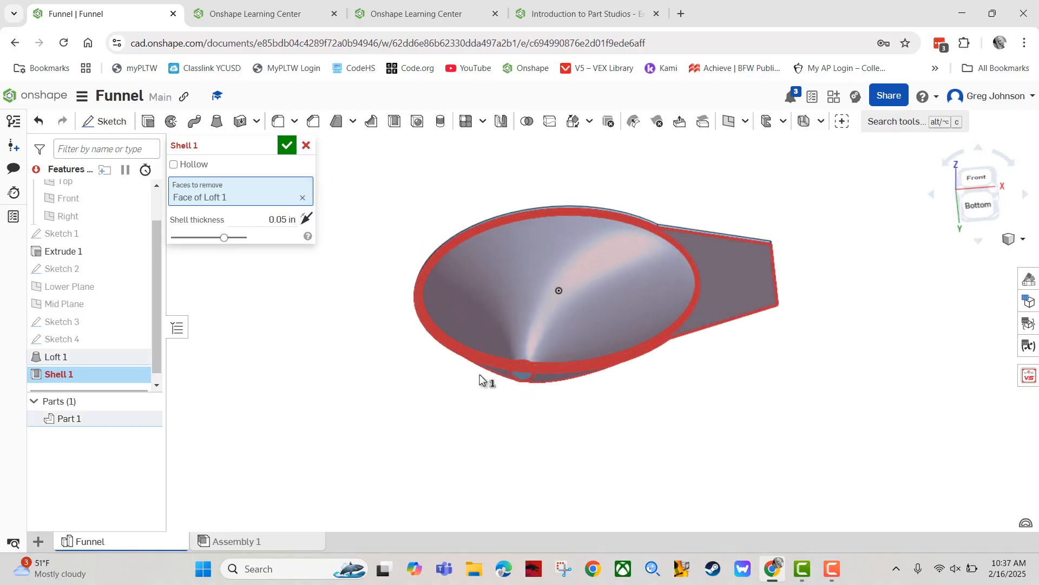
pyautogui.click(528, 378)
pyautogui.moveTo(321, 347); pyautogui.dragTo(329, 427, button='right')
pyautogui.moveTo(729, 400); pyautogui.dragTo(723, 402, button='right')
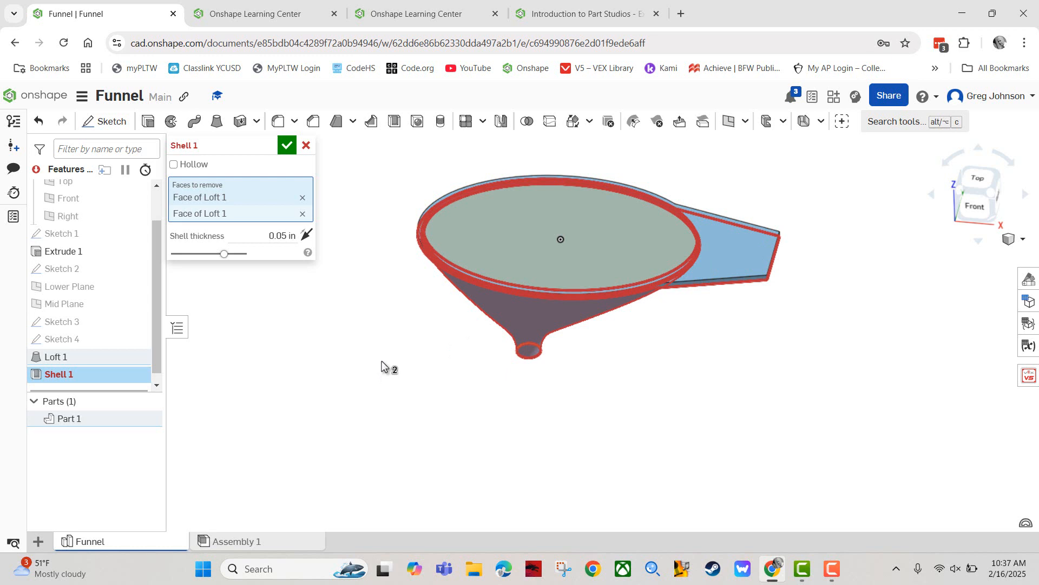
# Read the Step 10 and Step 11 instructions in the course, return to the Funnel Part Studio and accept the shell.
pyautogui.click(553, 14)
pyautogui.scroll(-1, 866, 325)
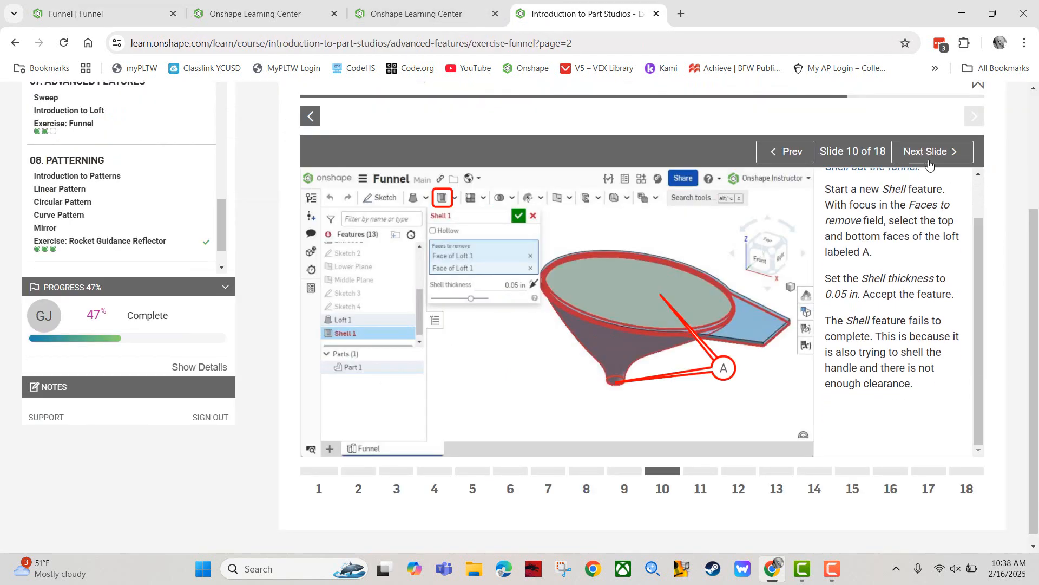
pyautogui.click(930, 153)
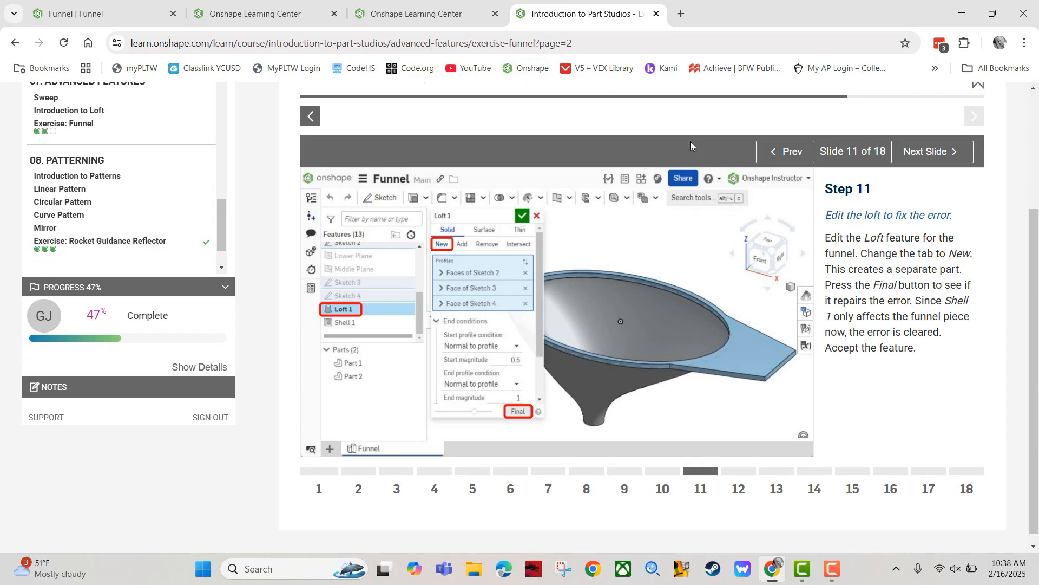
pyautogui.click(124, 13)
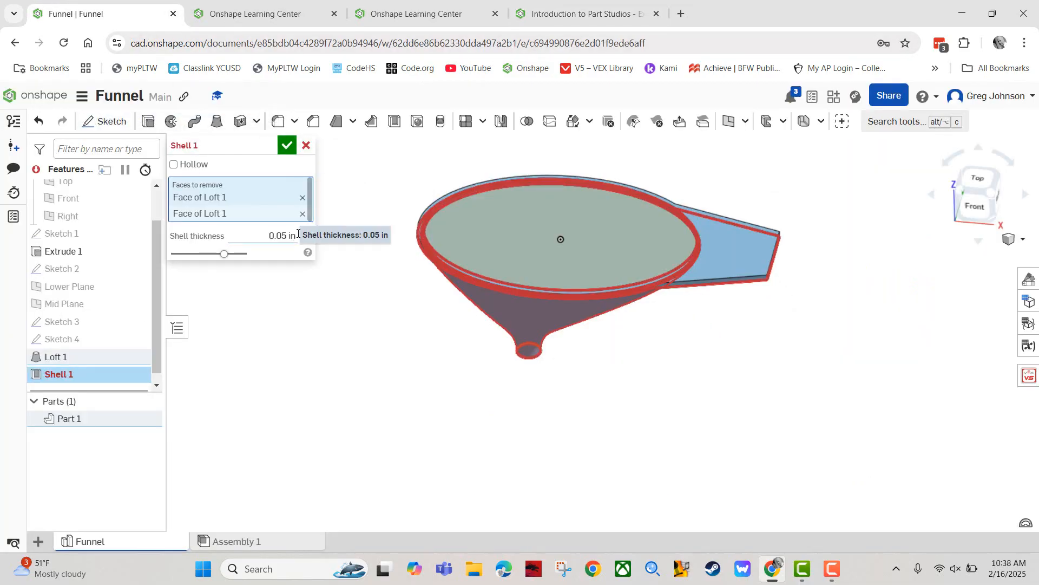
pyautogui.click(287, 145)
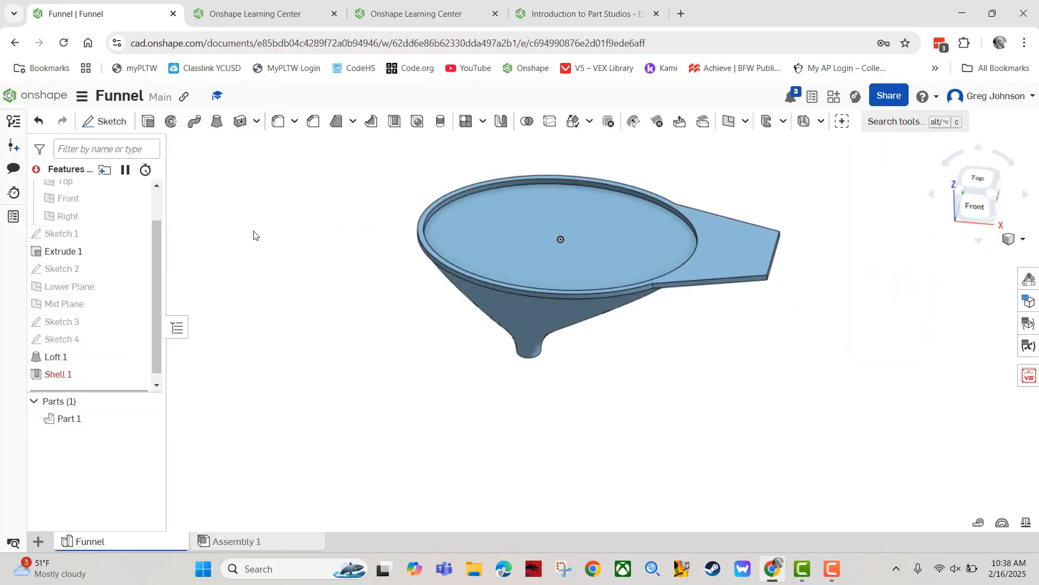
# Edit Loft 1 to create a new part instead of adding to the rim, and accept it.
pyautogui.click(100, 360)
pyautogui.doubleClick(101, 359)
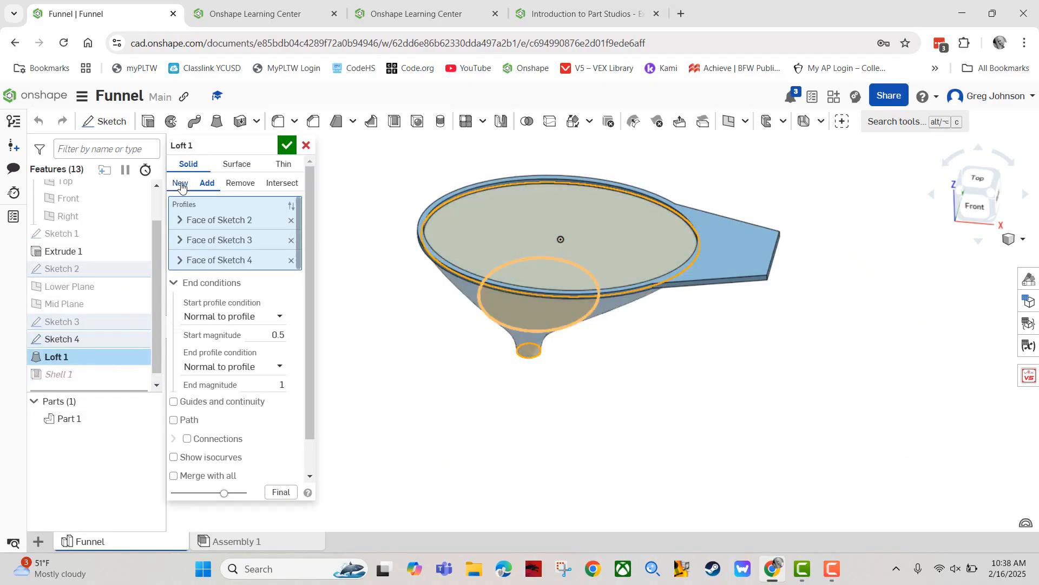
pyautogui.click(287, 145)
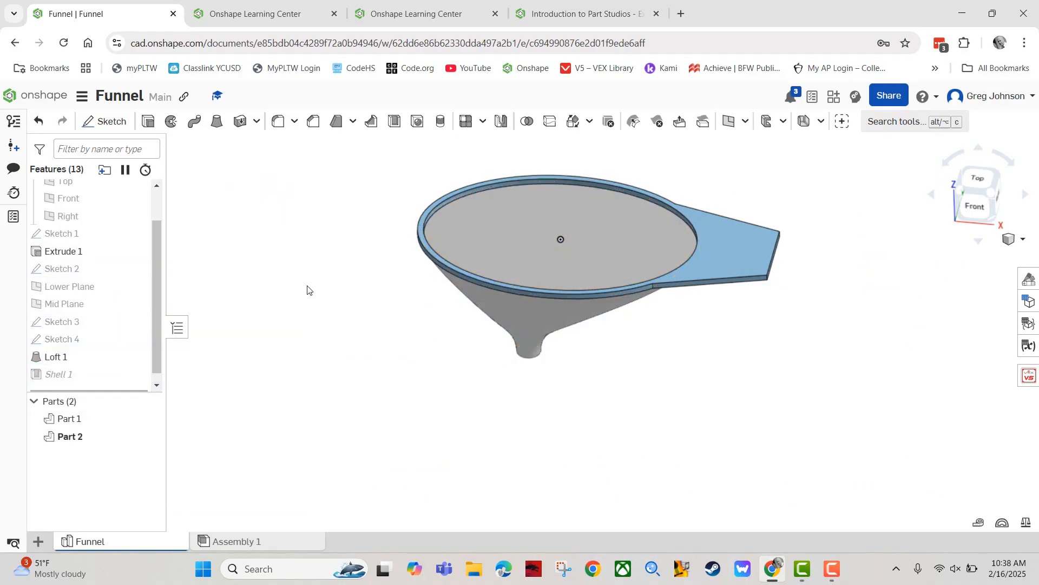
pyautogui.moveTo(312, 299); pyautogui.dragTo(295, 324, button='right')
# Follow the Step 12 instructions to start a Boolean Union with Part 1 and Part 2 as the tools.
pyautogui.click(547, 15)
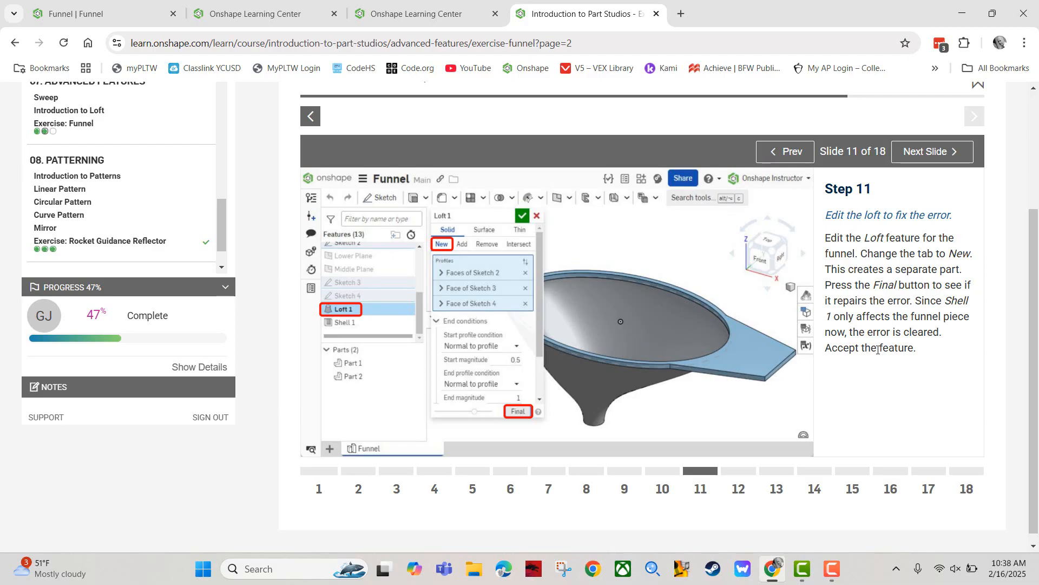
pyautogui.click(946, 154)
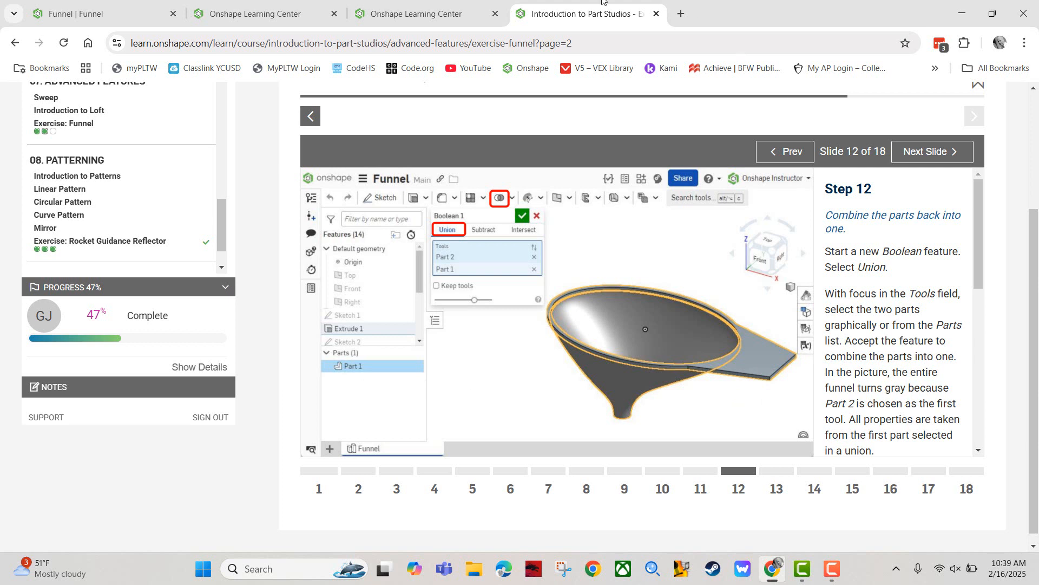
pyautogui.click(141, 9)
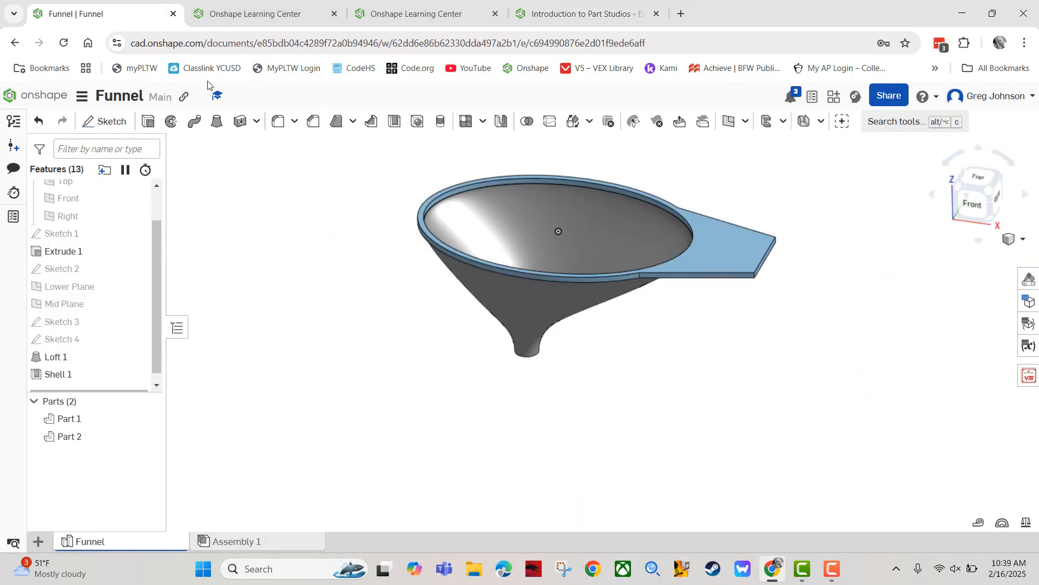
pyautogui.click(530, 121)
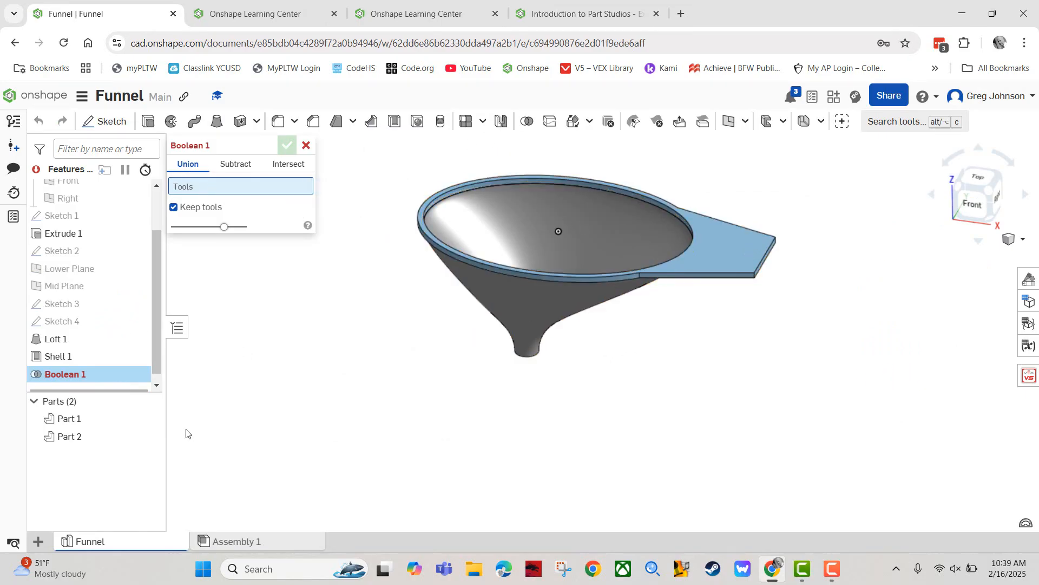
pyautogui.click(104, 421)
pyautogui.click(98, 438)
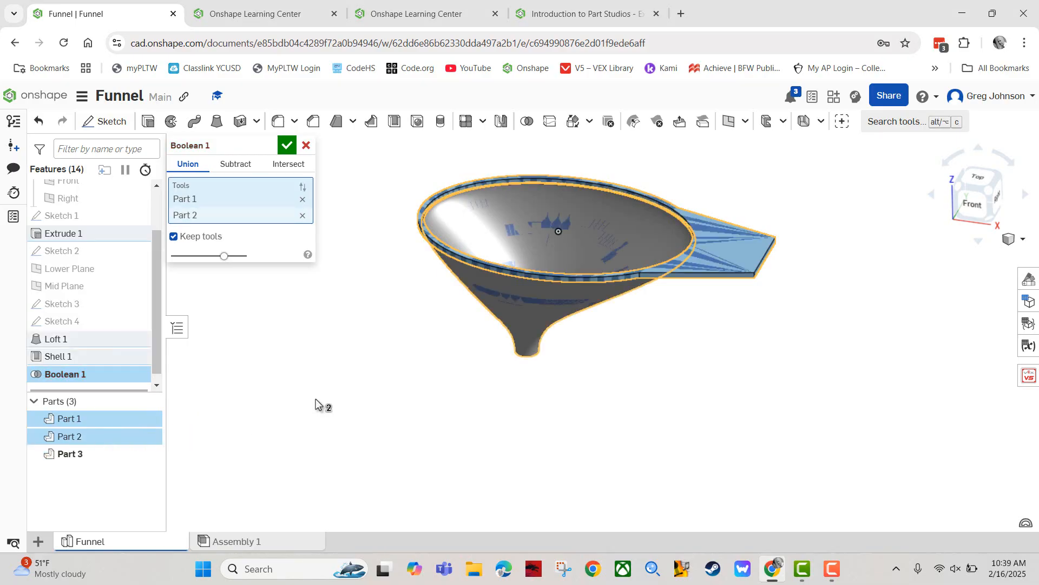
pyautogui.moveTo(327, 399)
pyautogui.mouseDown(button='right')
pyautogui.moveTo(329, 366)
pyautogui.moveTo(339, 383)
pyautogui.moveTo(330, 399)
pyautogui.mouseUp(button='right')
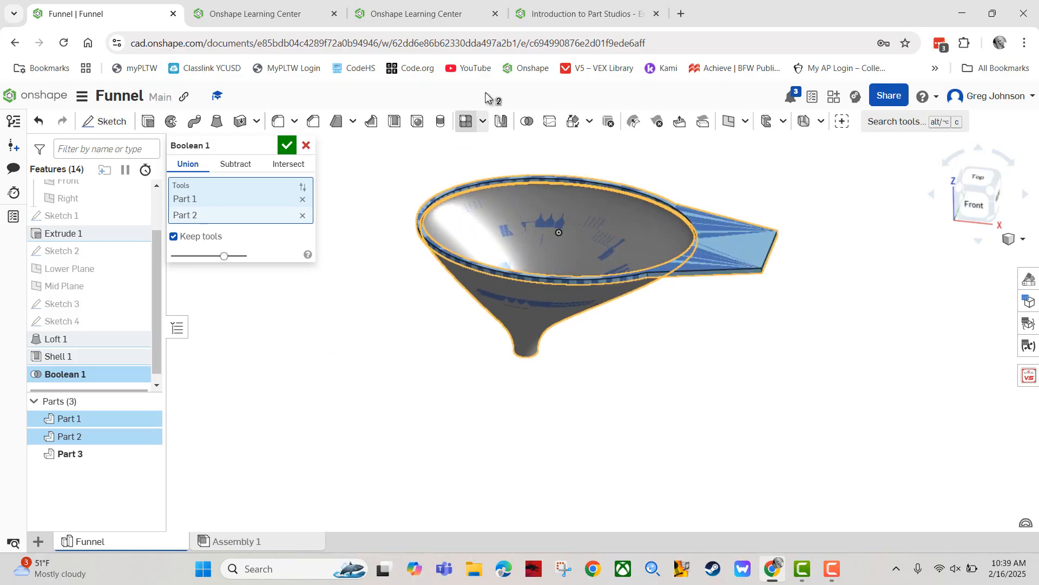
# Compare the Boolean settings with the Step 12 picture and turn off Keep tools for the union.
pyautogui.click(539, 16)
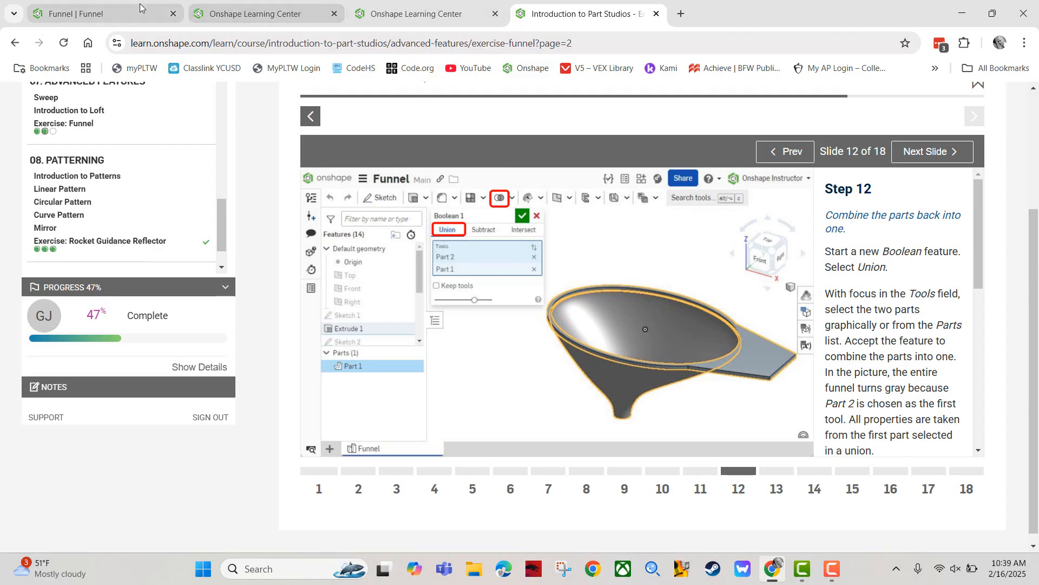
pyautogui.click(81, 13)
pyautogui.click(174, 237)
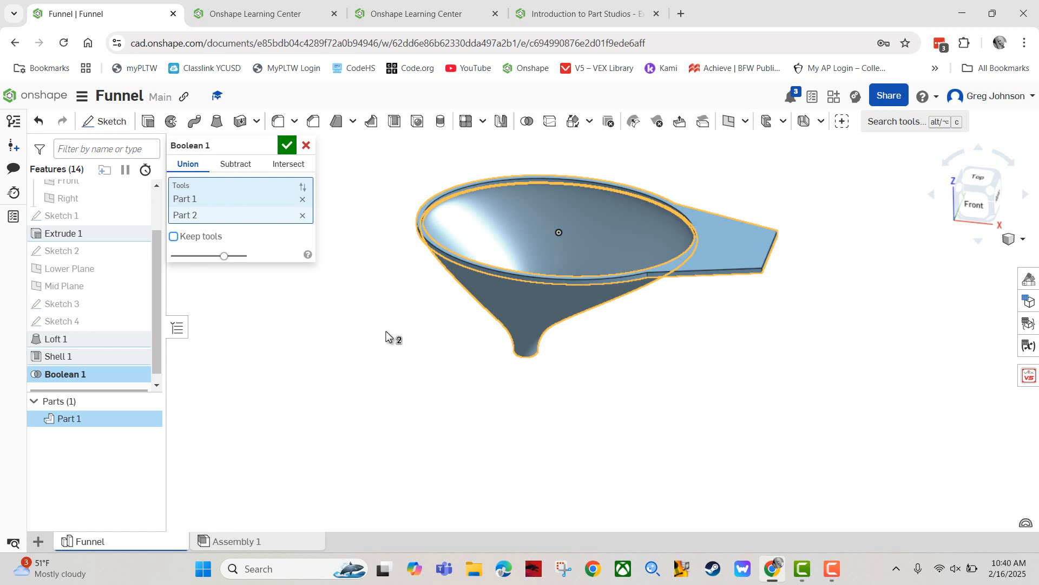
# Read the Step 12 note and pro-tip about the Shell workflow in the course, and accept the Boolean union.
pyautogui.click(592, 14)
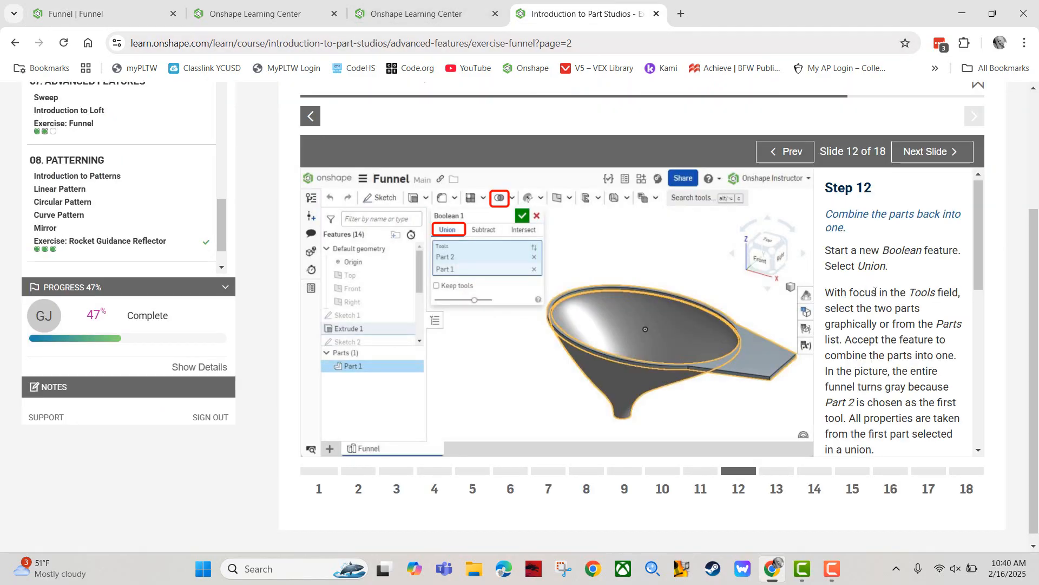
pyautogui.scroll(-5, 873, 292)
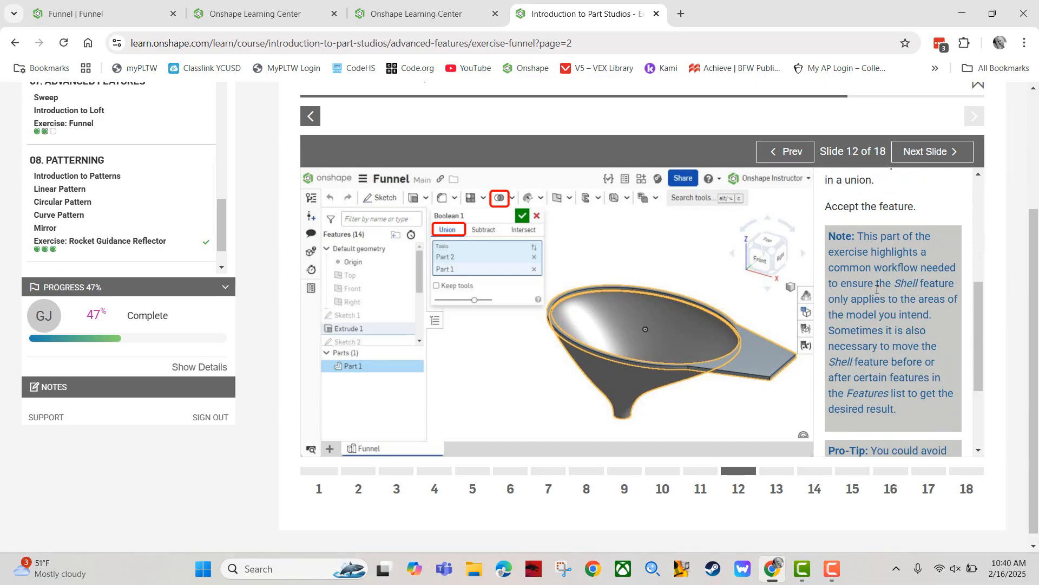
pyautogui.scroll(-4, 876, 289)
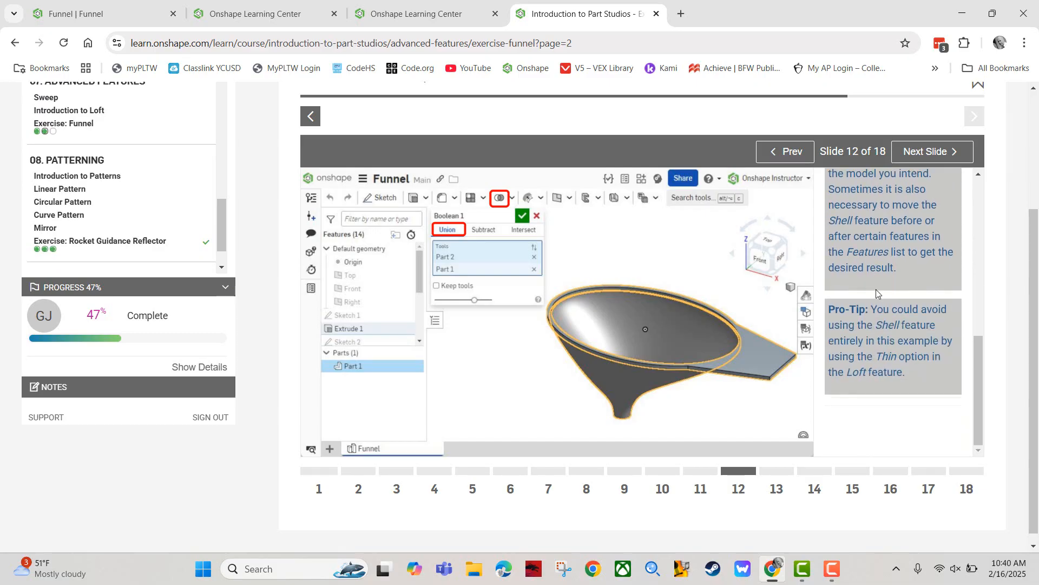
pyautogui.scroll(4, 880, 282)
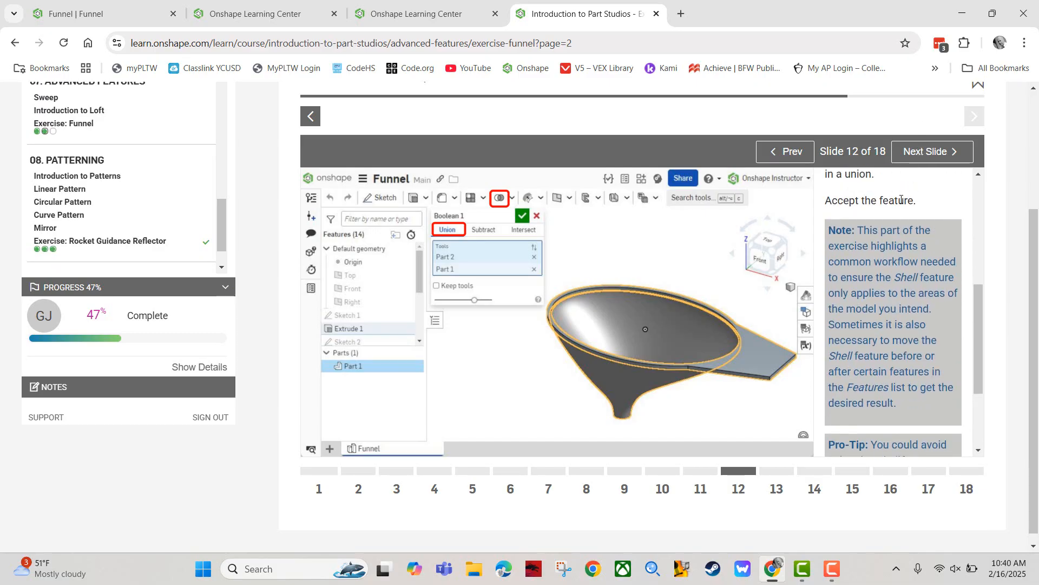
pyautogui.scroll(-3, 908, 193)
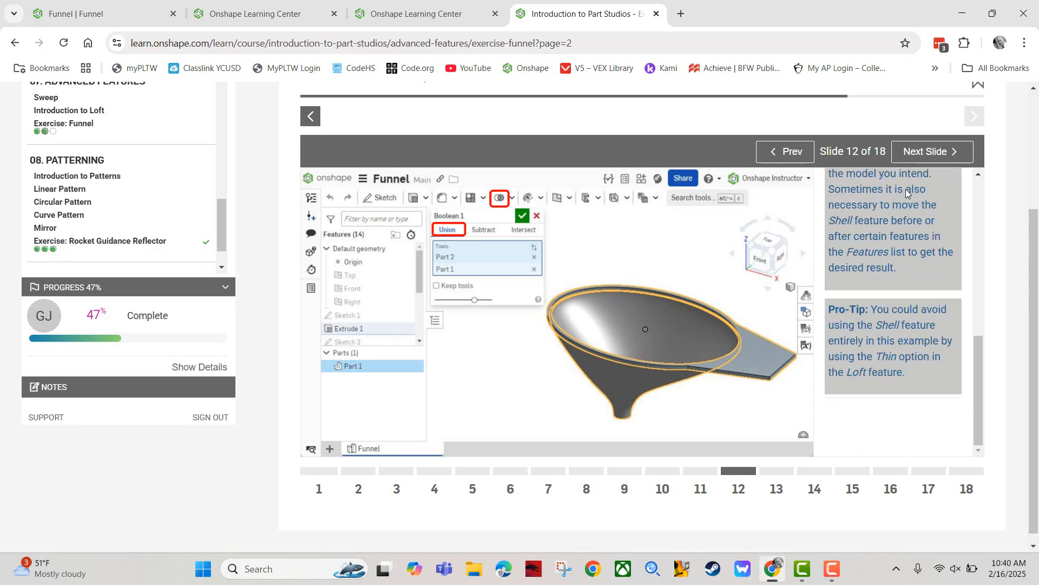
pyautogui.scroll(3, 908, 193)
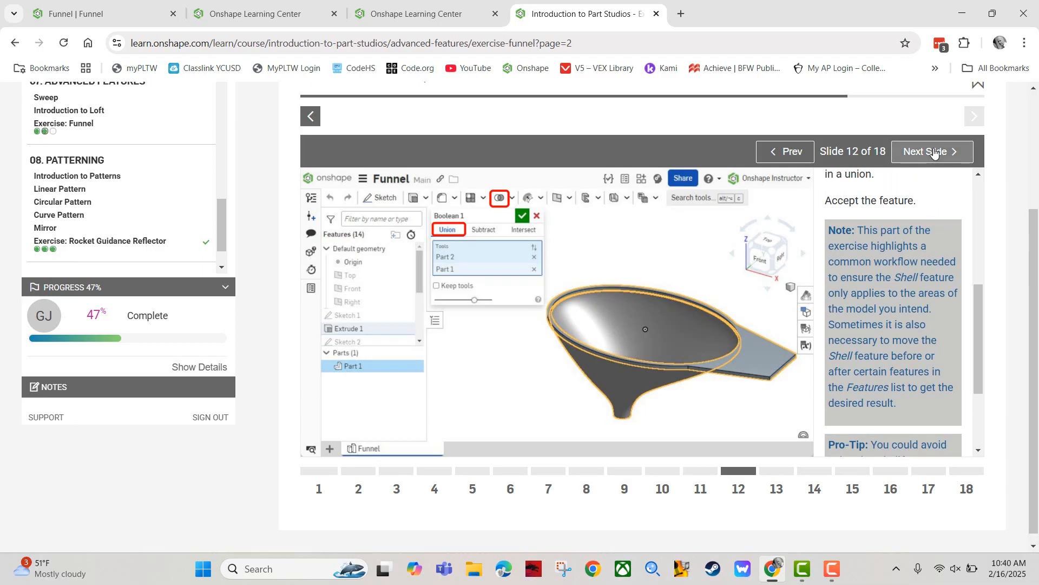
pyautogui.click(133, 6)
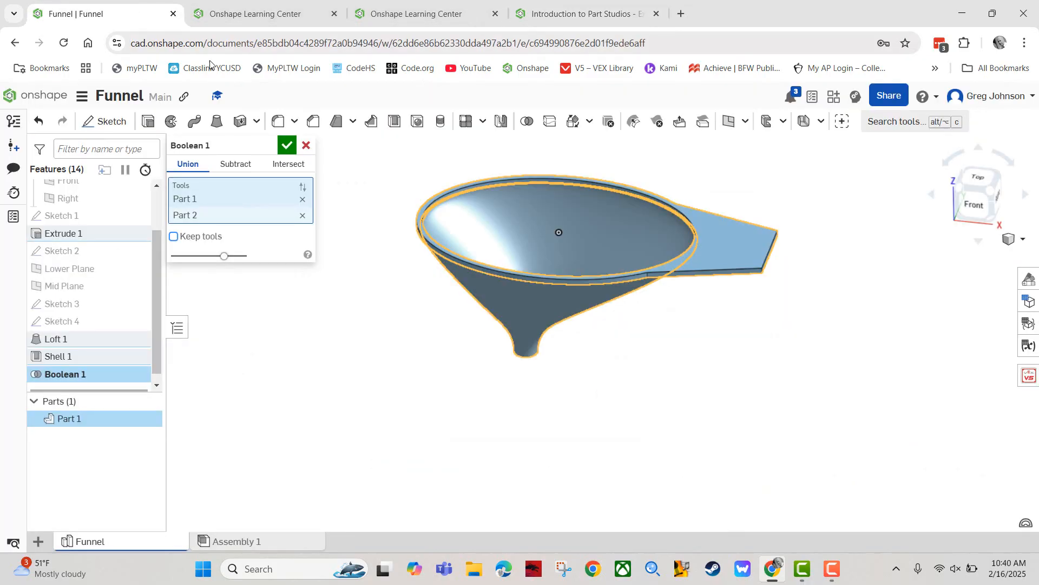
pyautogui.click(286, 146)
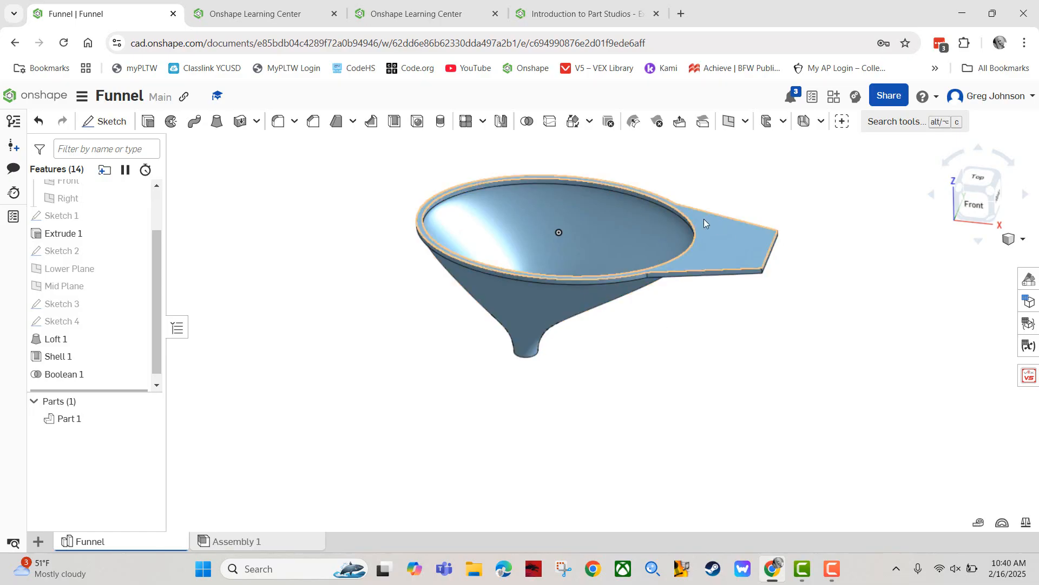
pyautogui.moveTo(706, 374)
pyautogui.mouseDown(button='right')
pyautogui.moveTo(702, 336)
pyautogui.moveTo(719, 374)
pyautogui.moveTo(712, 384)
pyautogui.mouseUp(button='right')
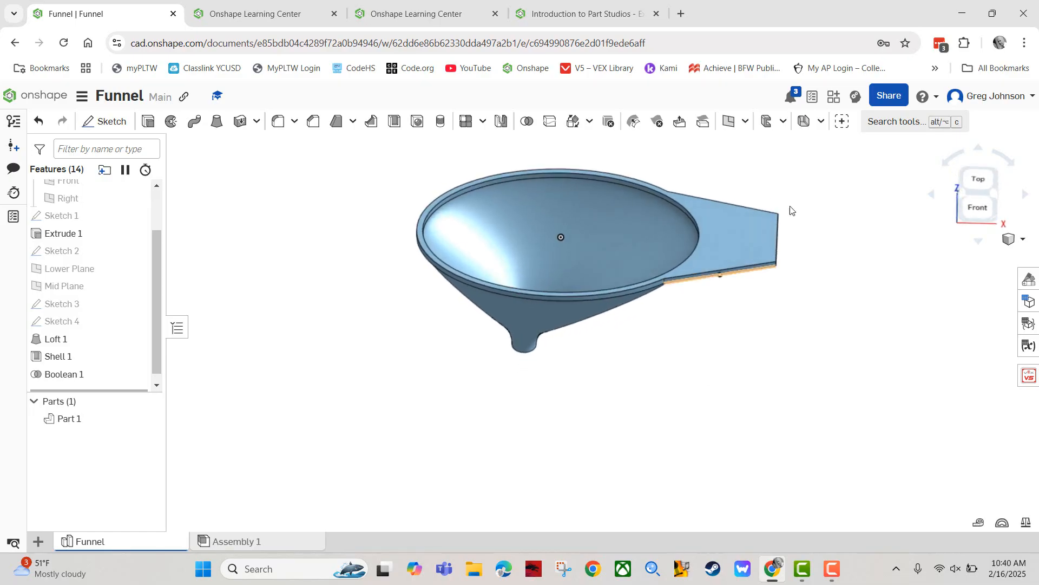
# Read the Step 13 instructions in the course and start an edge Fillet with a width of 0.5 in.
pyautogui.click(587, 11)
pyautogui.click(938, 158)
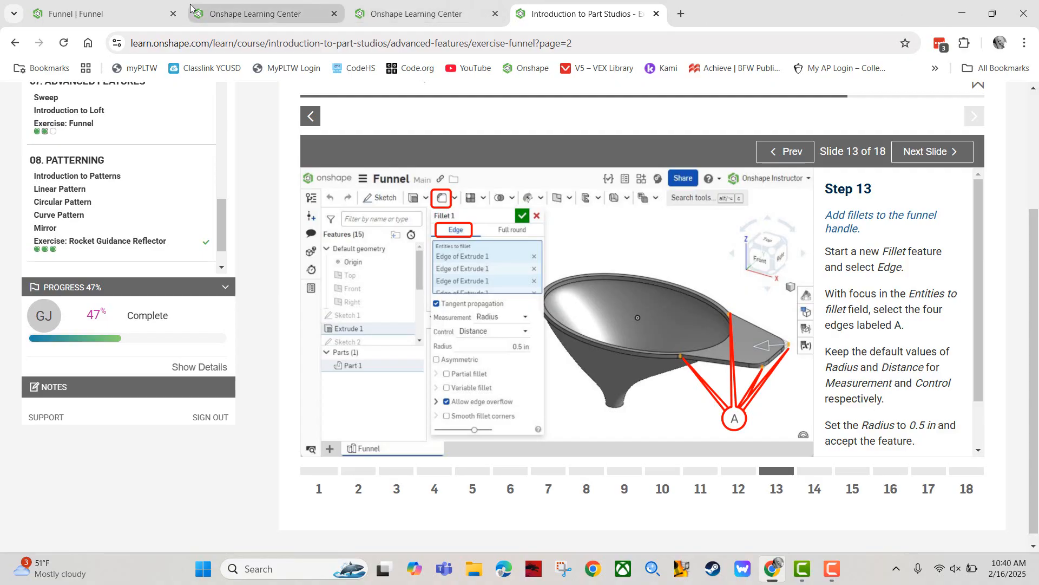
pyautogui.click(142, 13)
pyautogui.click(275, 124)
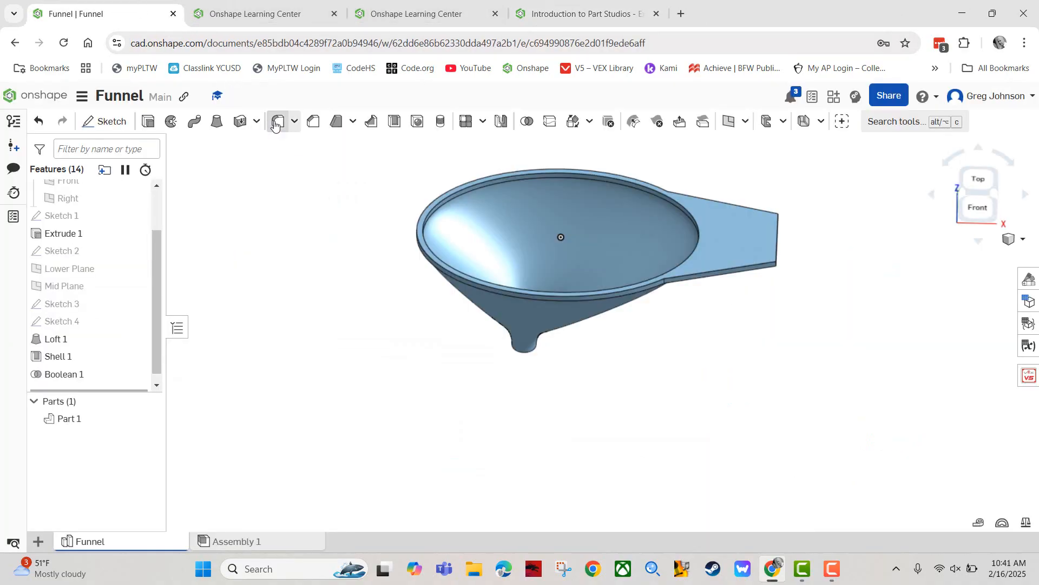
pyautogui.click(269, 265)
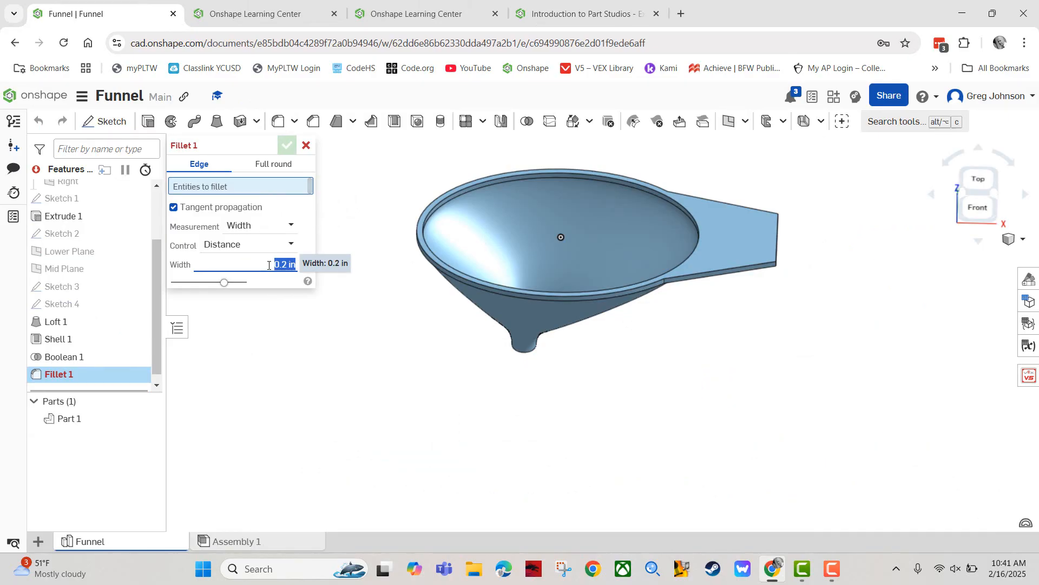
pyautogui.press('BackSpace')
pyautogui.write('.5')
pyautogui.press('Return')
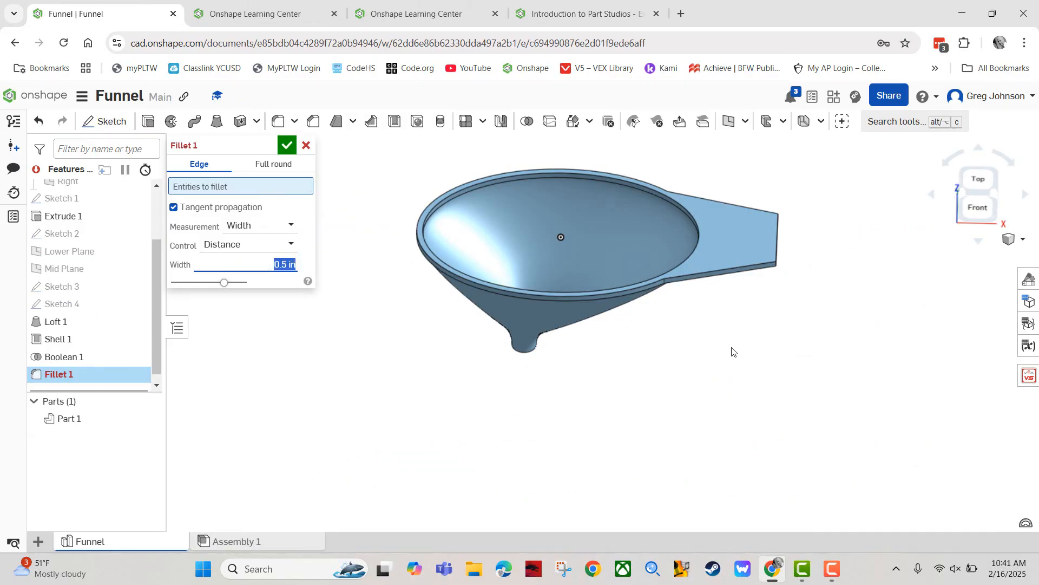
# Select the four vertical edges of the handle for the fillet: two at the rim junction and two at the outer corners.
pyautogui.scroll(5, 807, 333)
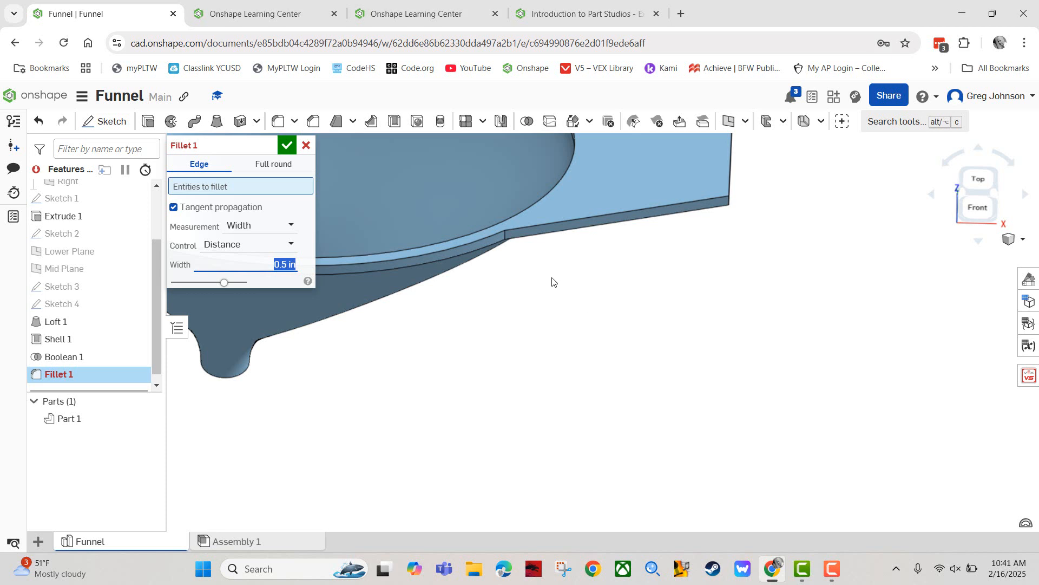
pyautogui.click(505, 235)
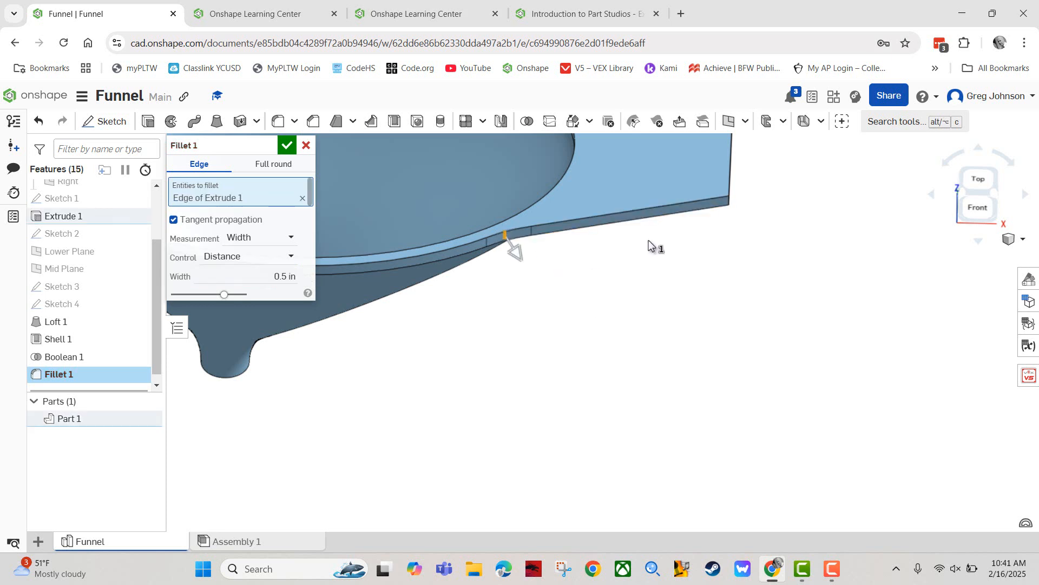
pyautogui.click(731, 203)
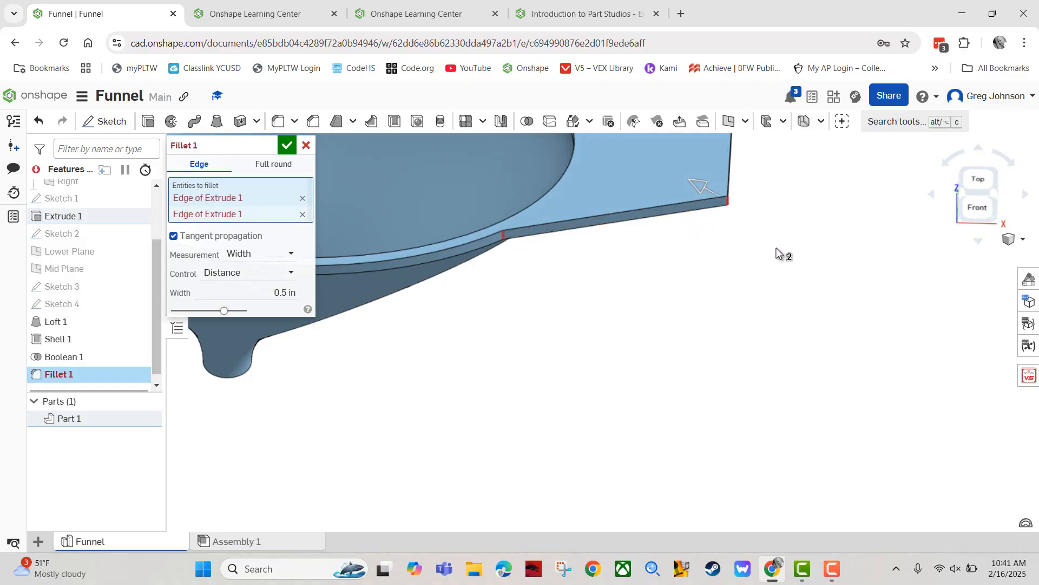
pyautogui.moveTo(781, 253); pyautogui.dragTo(701, 312, button='right')
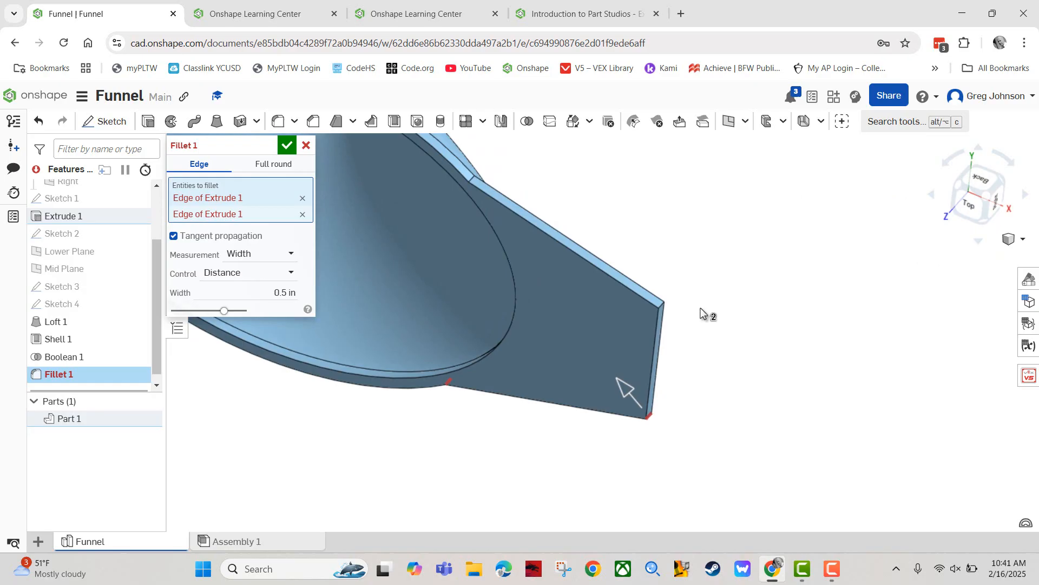
pyautogui.click(667, 307)
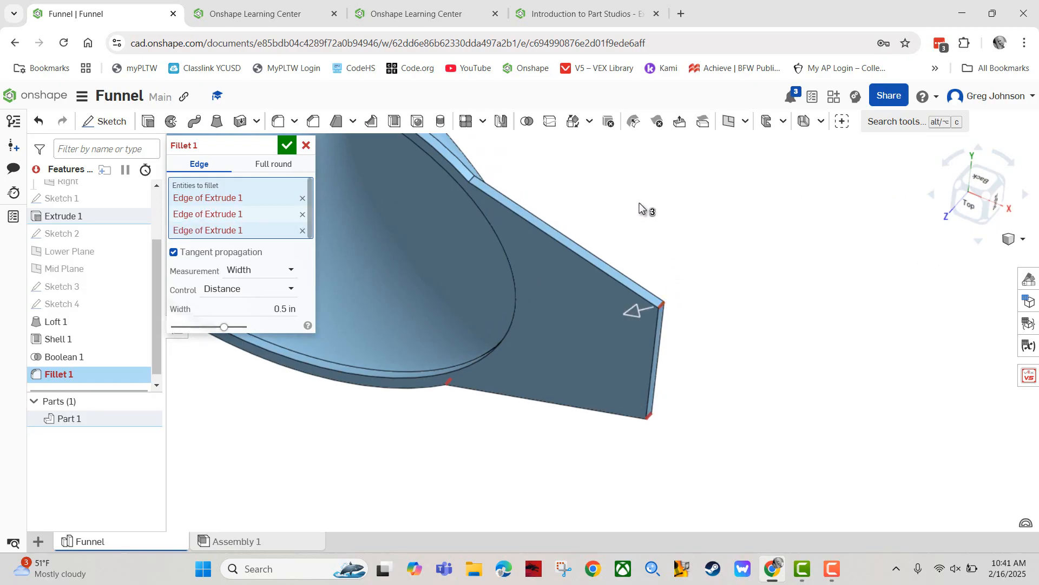
pyautogui.click(472, 180)
pyautogui.moveTo(774, 306); pyautogui.dragTo(787, 215, button='right')
# Compare the fillet settings with the Step 13 picture and change the Measurement to Radius.
pyautogui.click(589, 12)
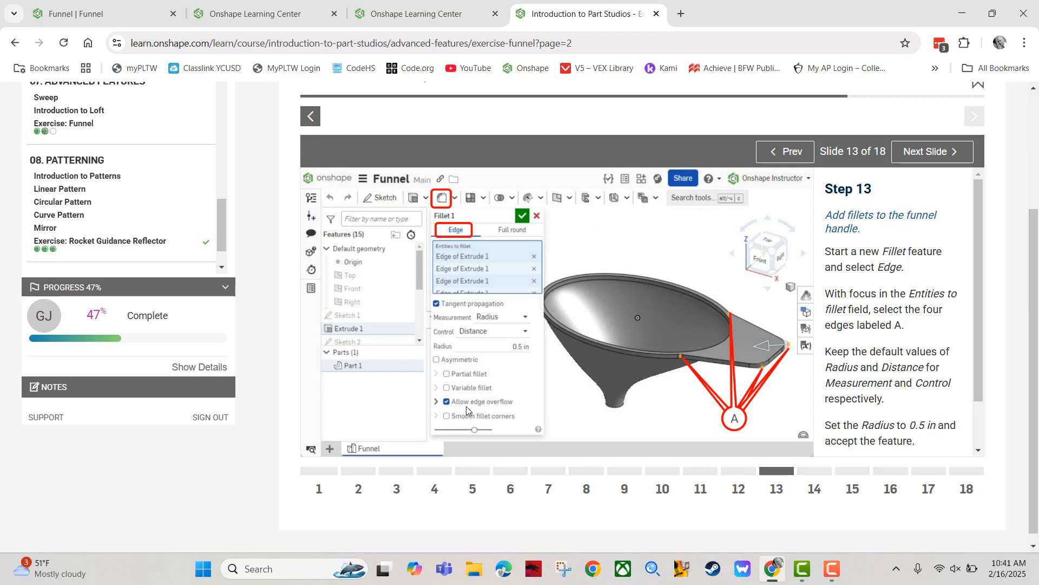
pyautogui.click(81, 13)
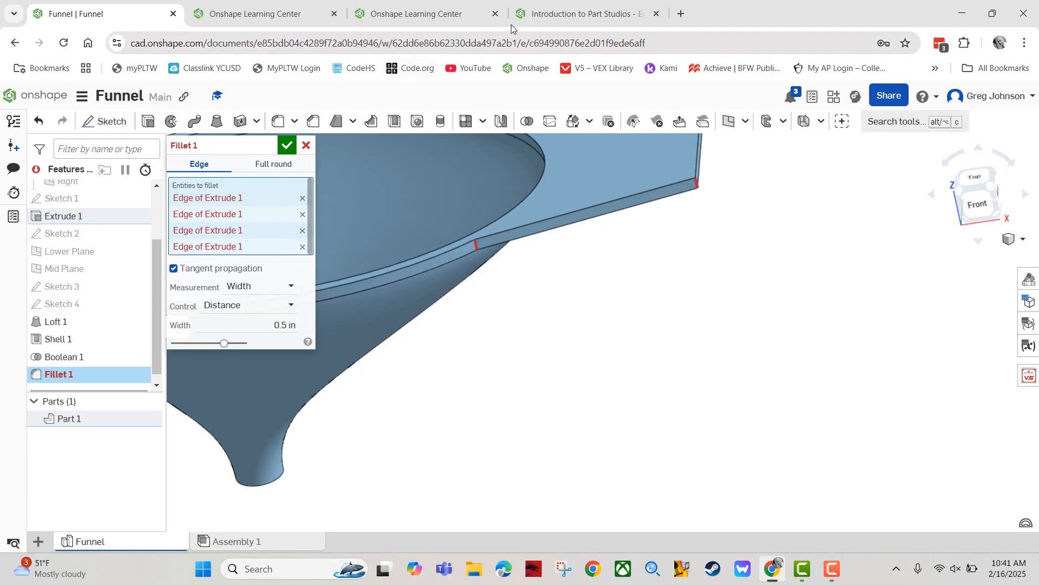
pyautogui.click(568, 15)
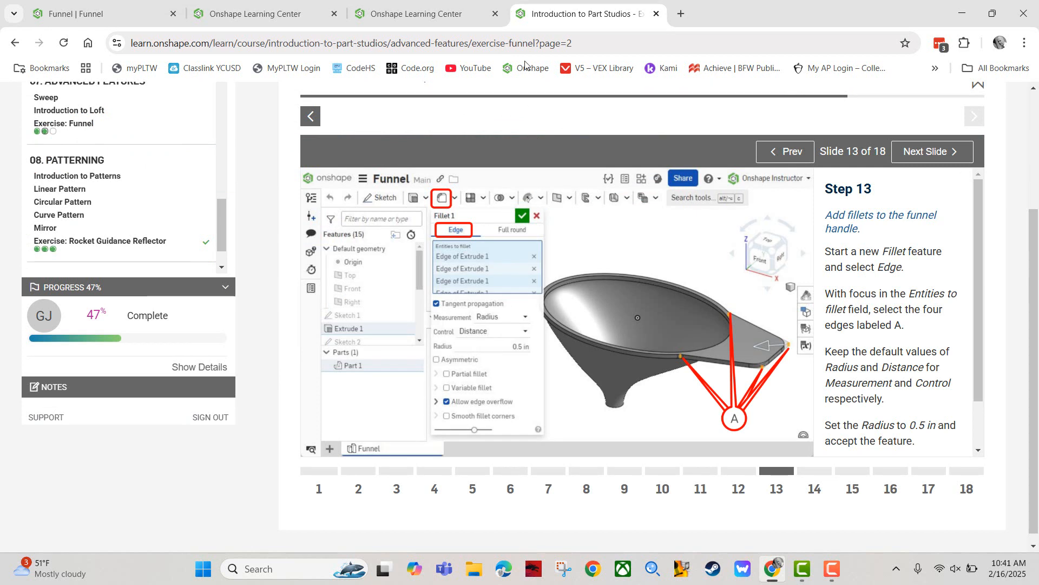
pyautogui.click(143, 14)
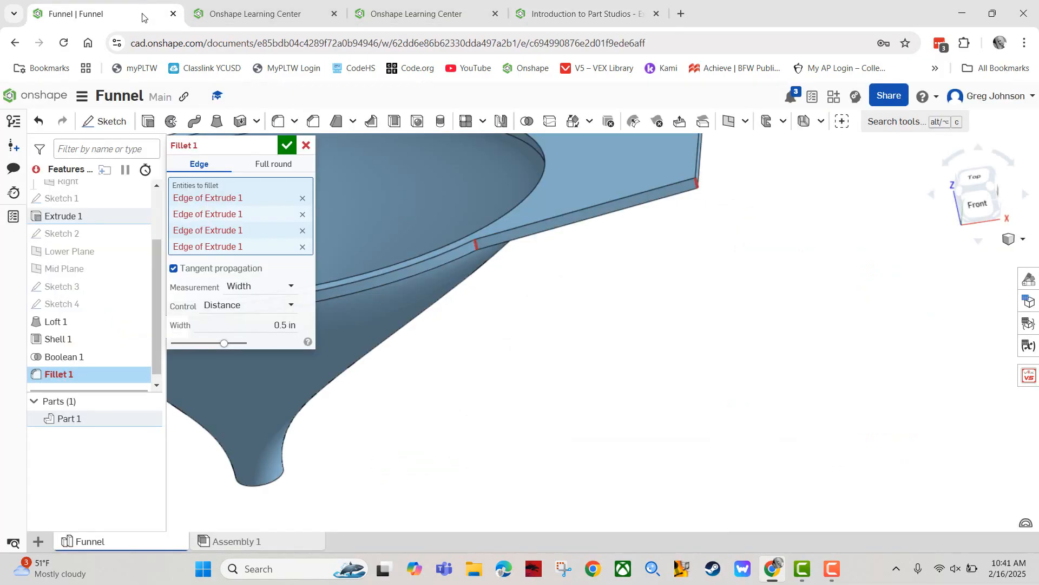
pyautogui.click(250, 294)
pyautogui.click(254, 305)
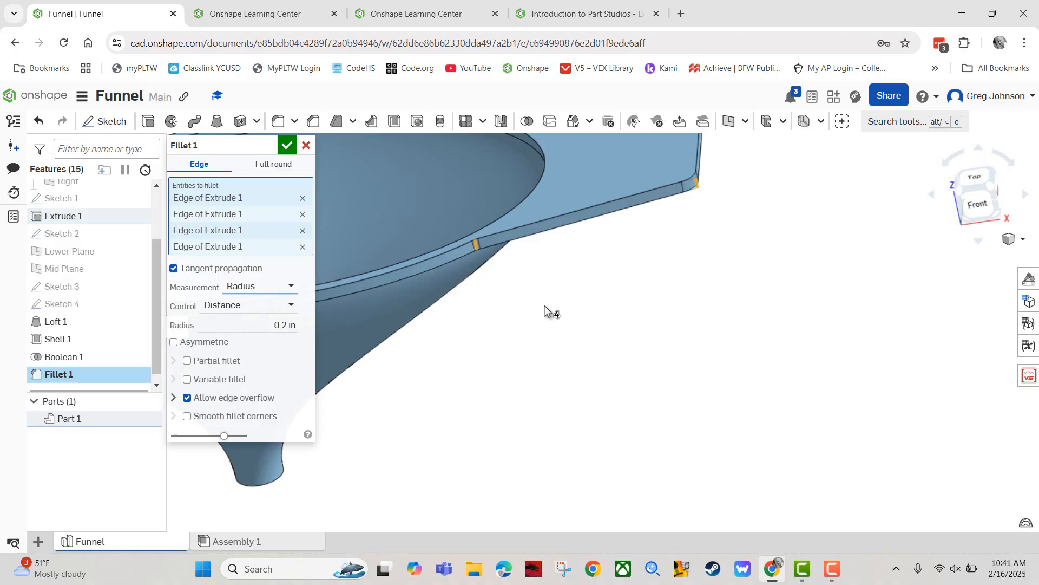
# Set the handle fillet's radius to 0.5 in, accept the feature and switch to the isometric view.
pyautogui.rightClick(545, 310)
pyautogui.click(264, 327)
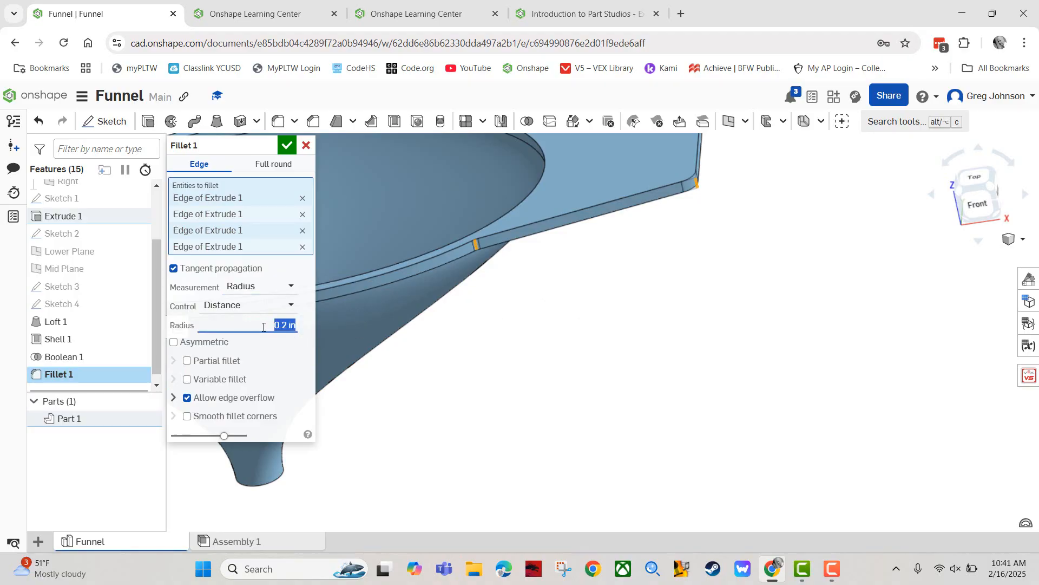
pyautogui.write('0.5')
pyautogui.press('Return')
pyautogui.moveTo(490, 328); pyautogui.dragTo(443, 307, button='right')
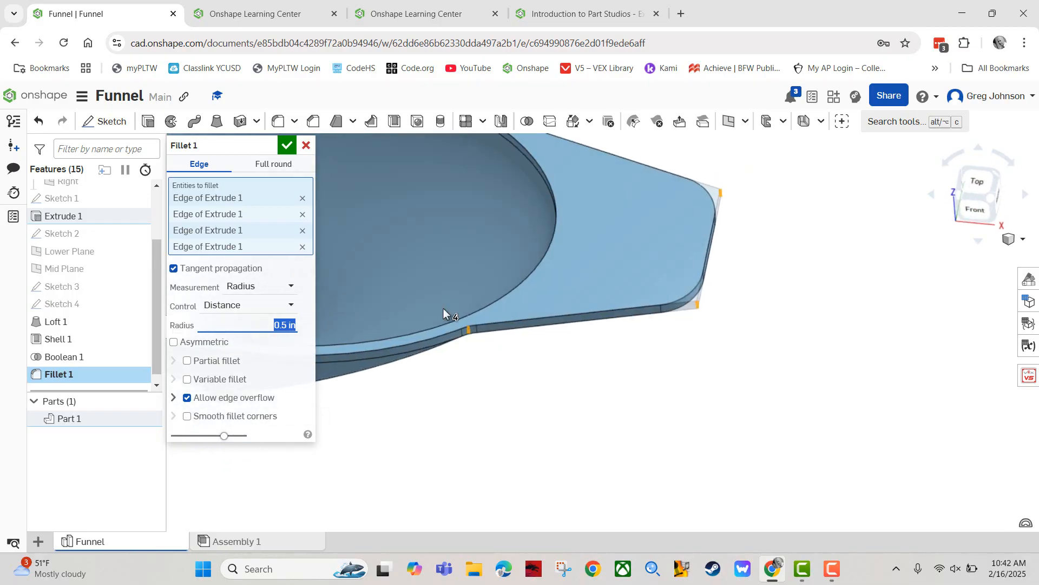
pyautogui.click(288, 145)
pyautogui.moveTo(577, 413); pyautogui.dragTo(585, 411, button='right')
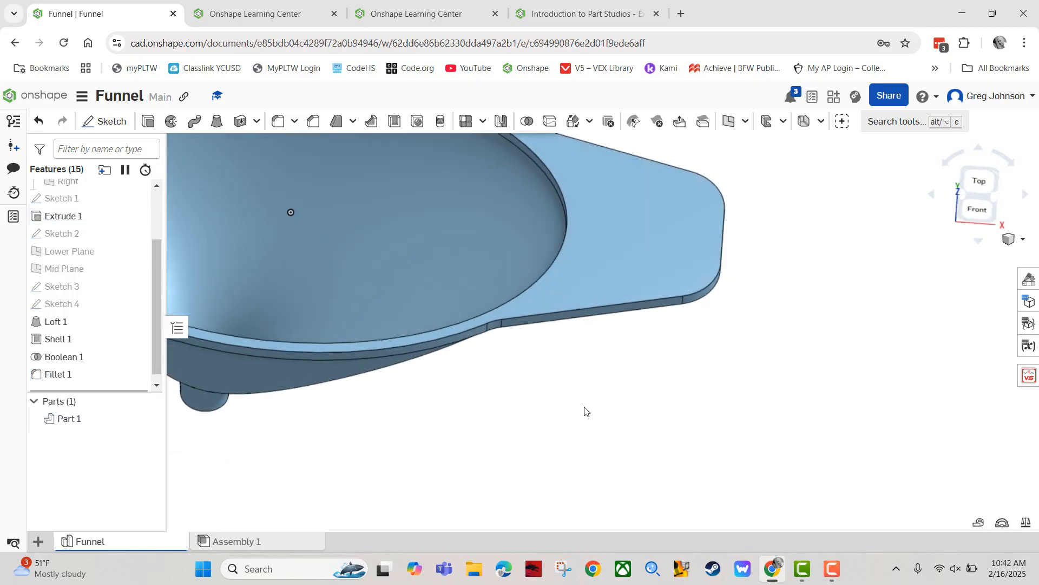
pyautogui.rightClick(582, 403)
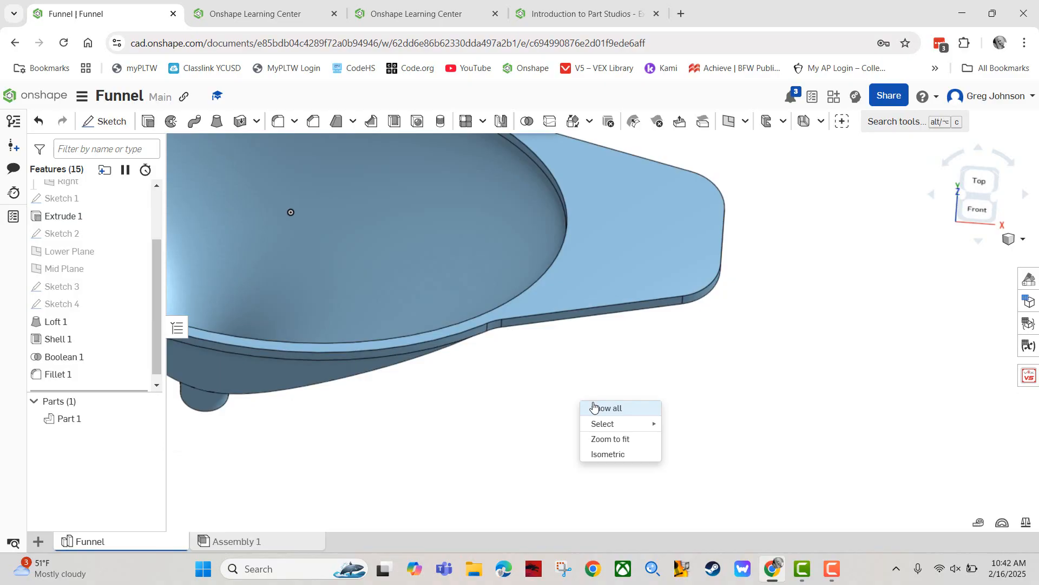
pyautogui.click(622, 452)
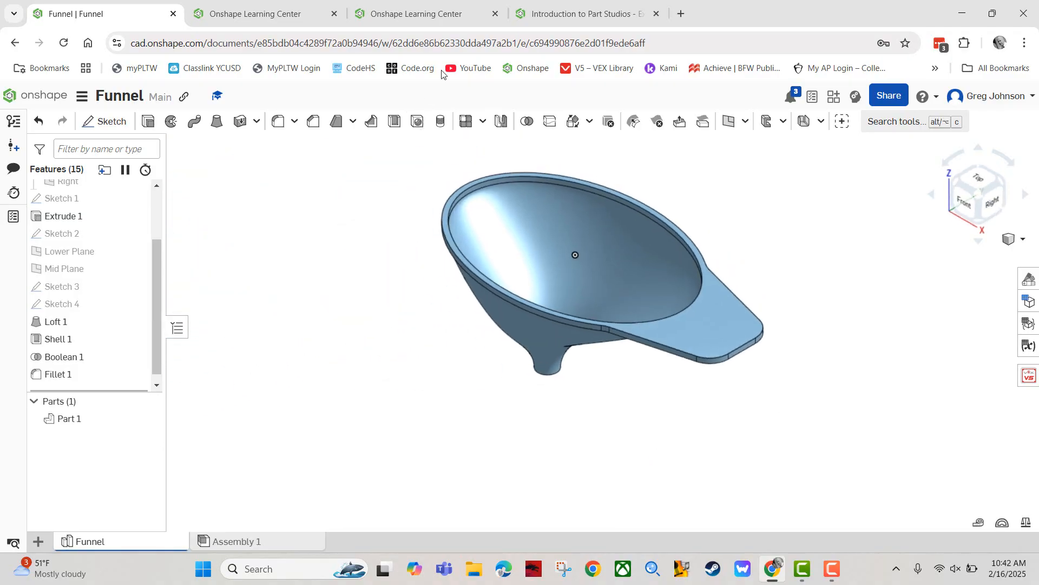
# Read the Step 14 instructions in the course and start a new sketch on the Front plane, viewed normal to it.
pyautogui.click(610, 14)
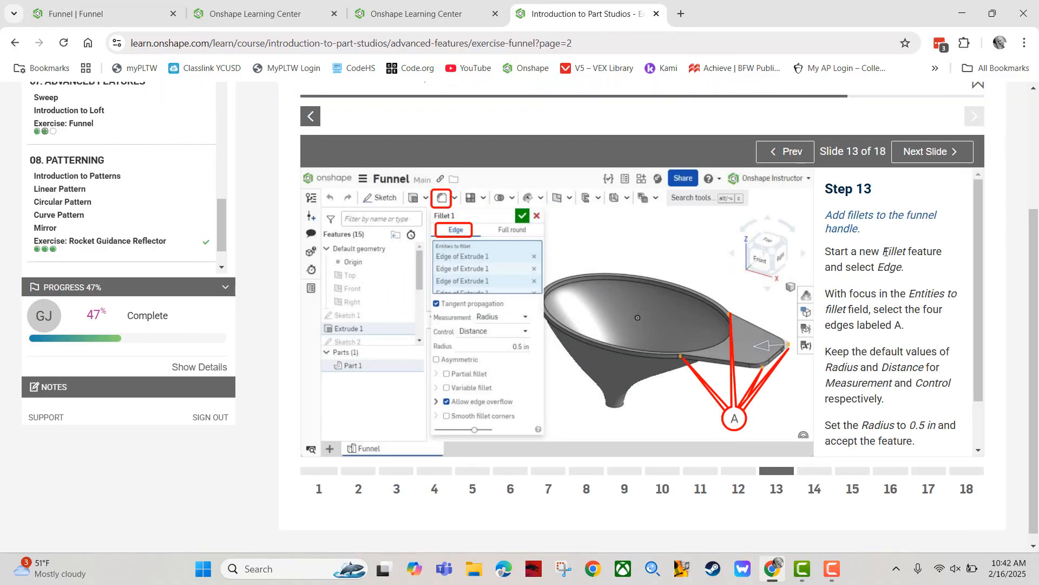
pyautogui.click(921, 153)
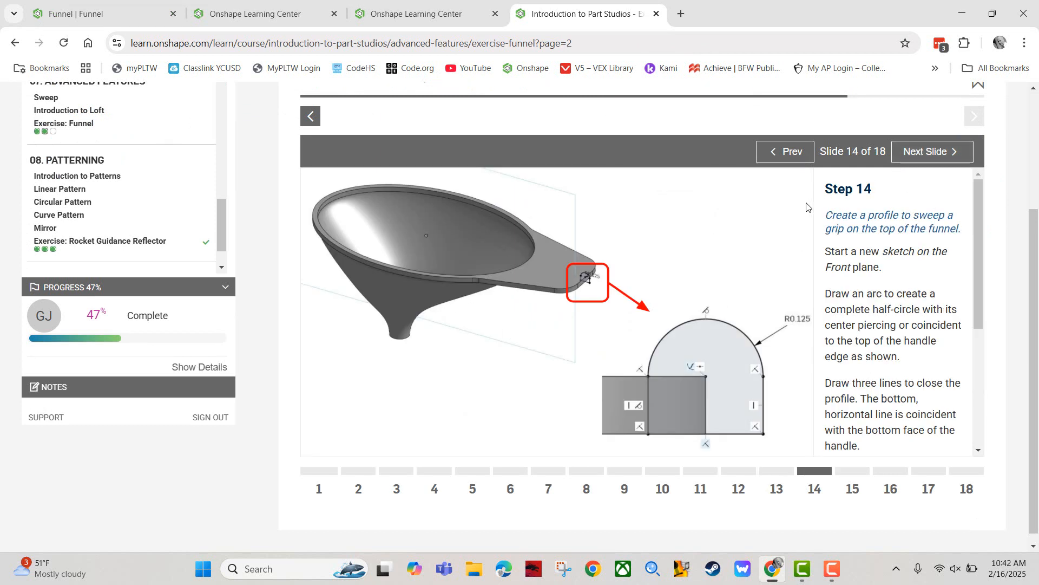
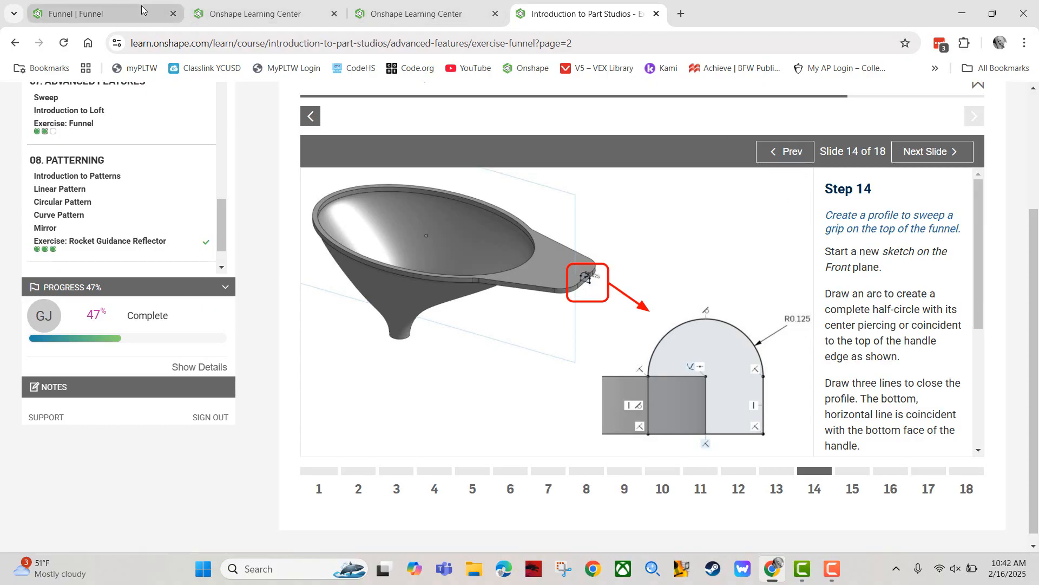
pyautogui.click(125, 14)
pyautogui.scroll(3, 102, 214)
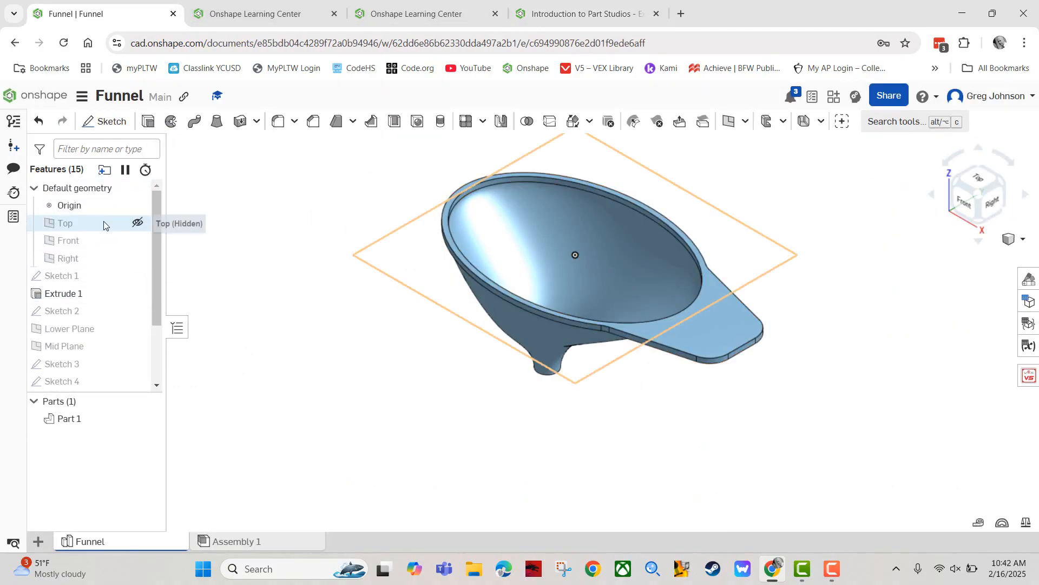
pyautogui.rightClick(95, 260)
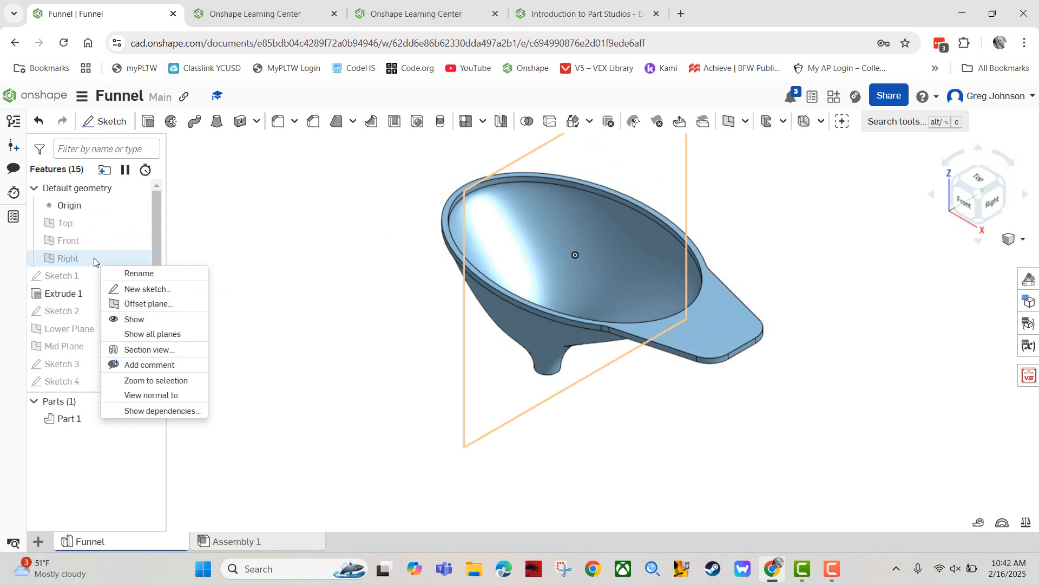
pyautogui.click(278, 258)
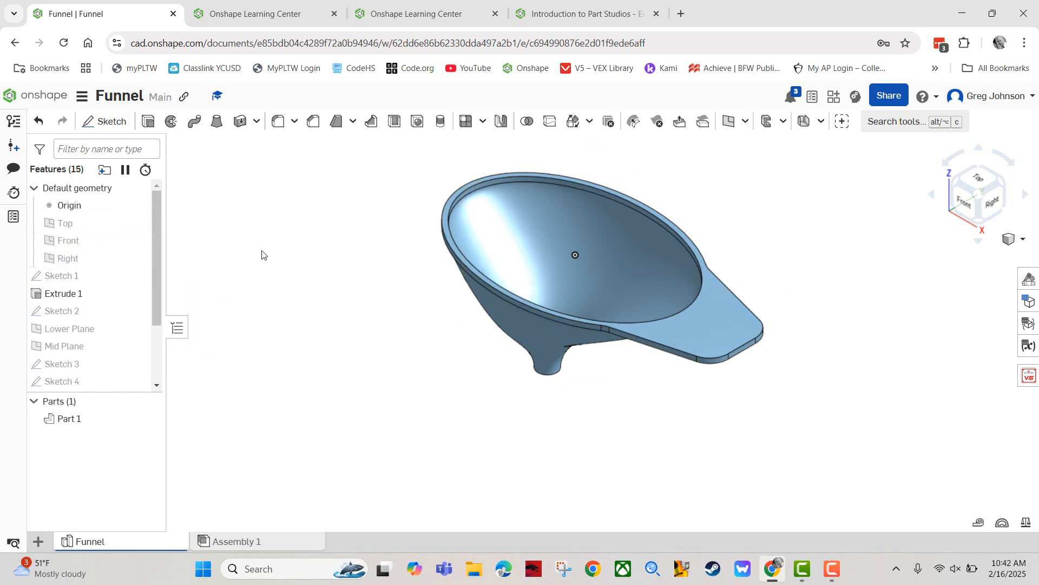
pyautogui.rightClick(103, 244)
pyautogui.click(148, 268)
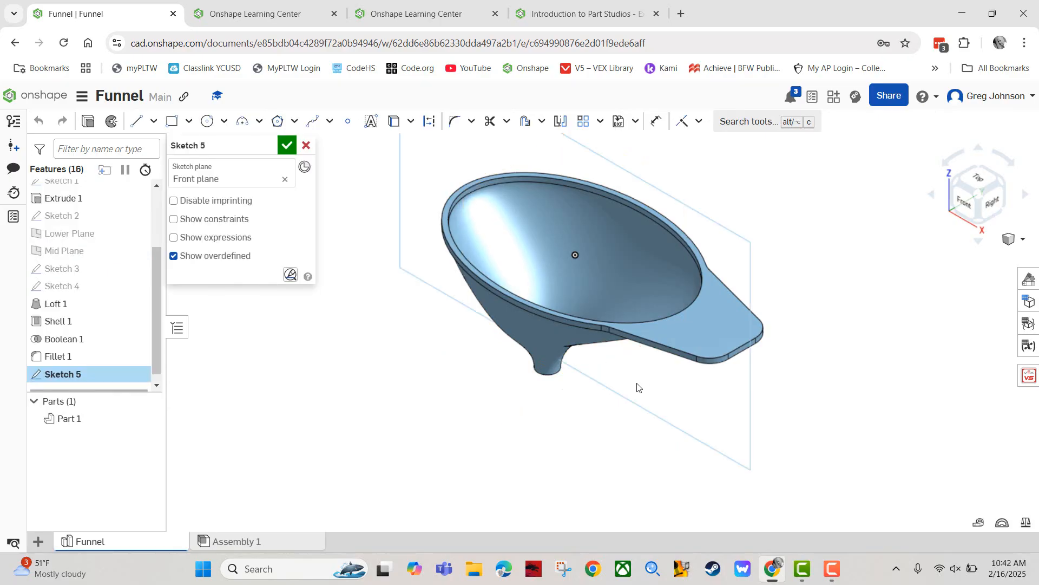
pyautogui.press('n')
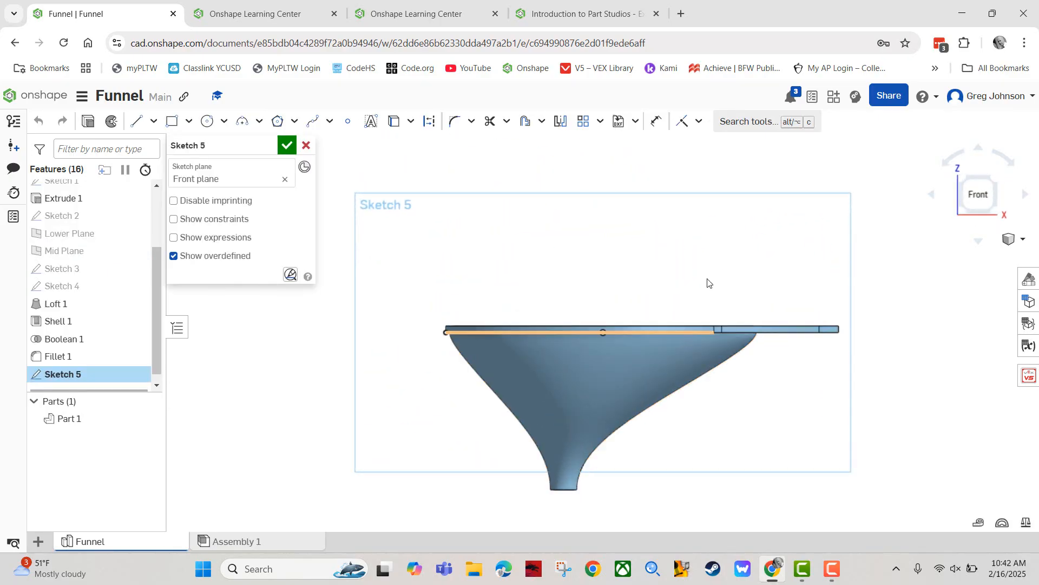
# Project the vertical end edge of the handle into the sketch with the Use tool.
pyautogui.scroll(1, 872, 330)
pyautogui.scroll(5, 872, 330)
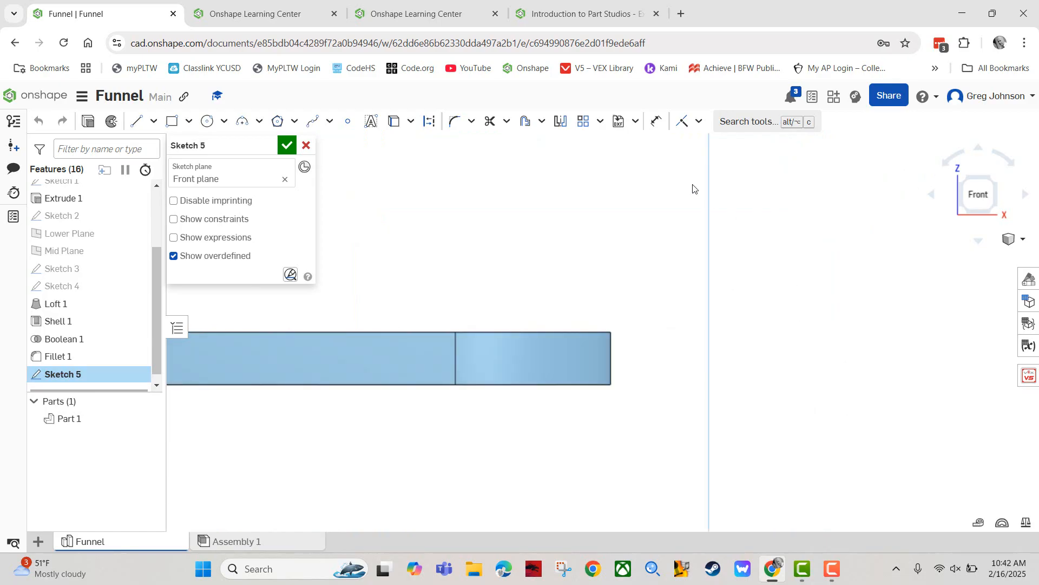
pyautogui.click(260, 121)
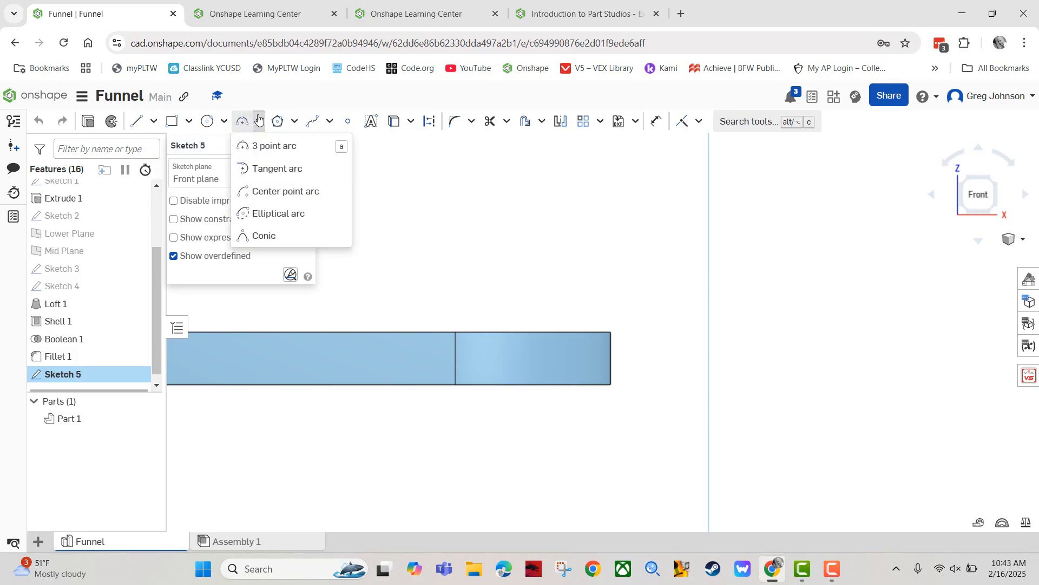
pyautogui.click(268, 191)
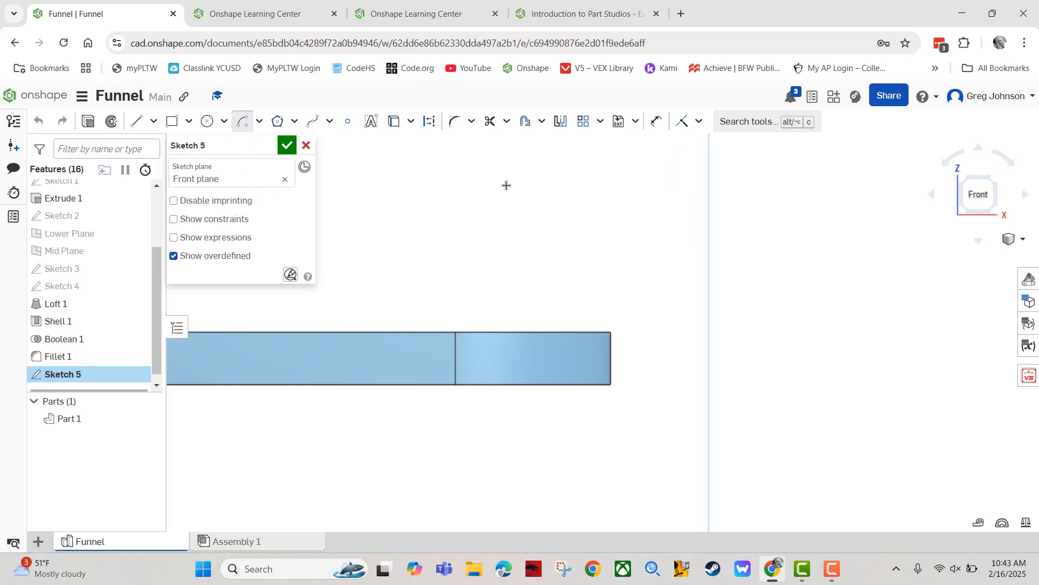
pyautogui.click(394, 122)
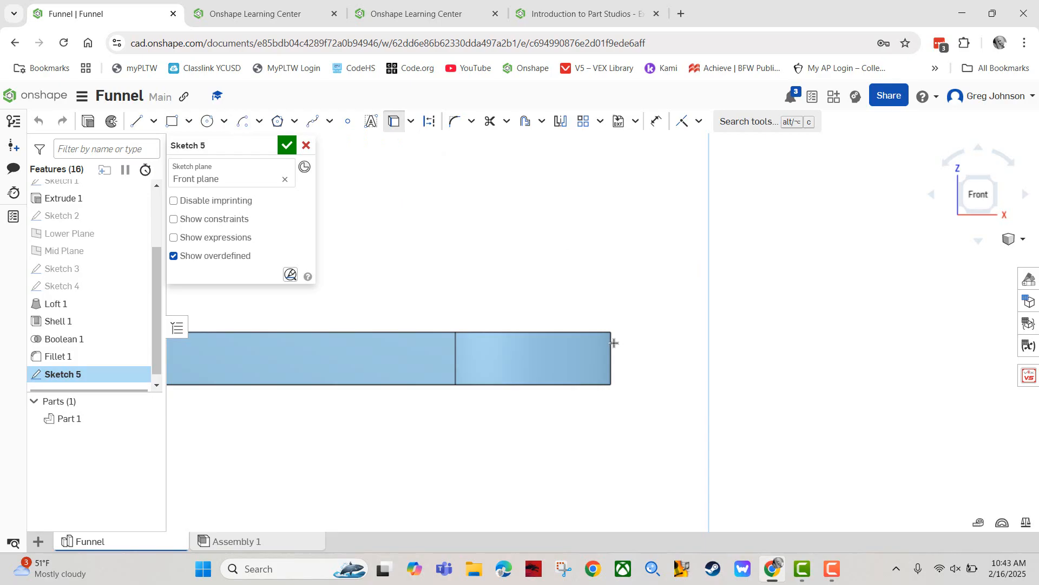
pyautogui.click(611, 347)
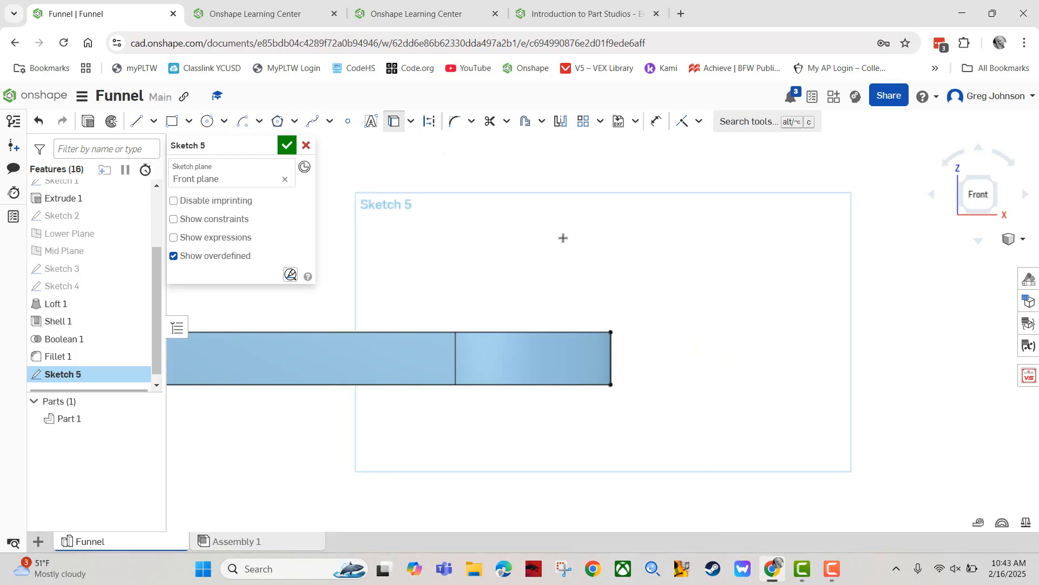
# Draw a half-circle arc of about 0.108 in radius above the handle's end, centred on the top endpoint of the projected edge.
pyautogui.click(243, 121)
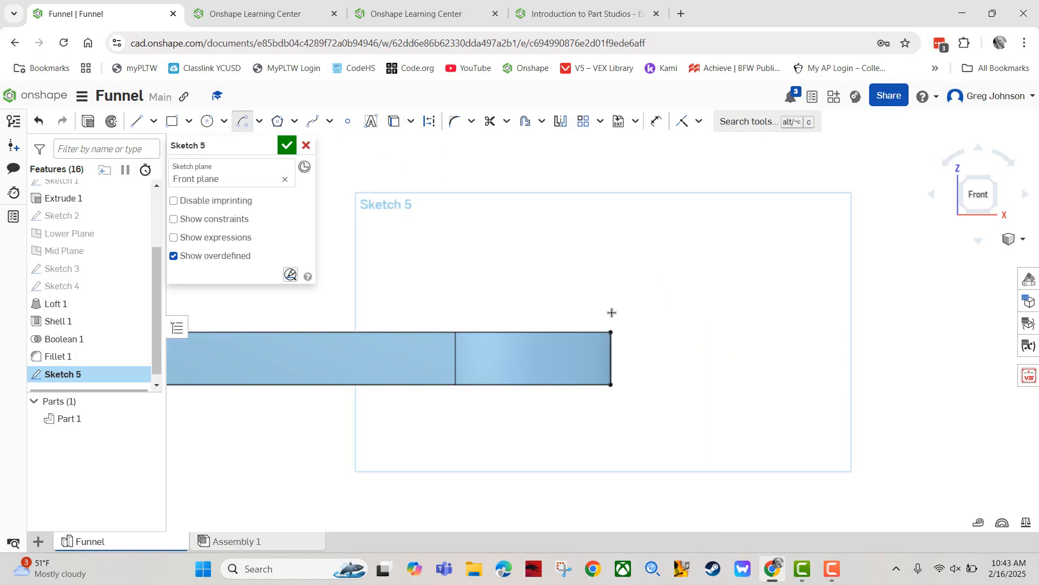
pyautogui.click(612, 332)
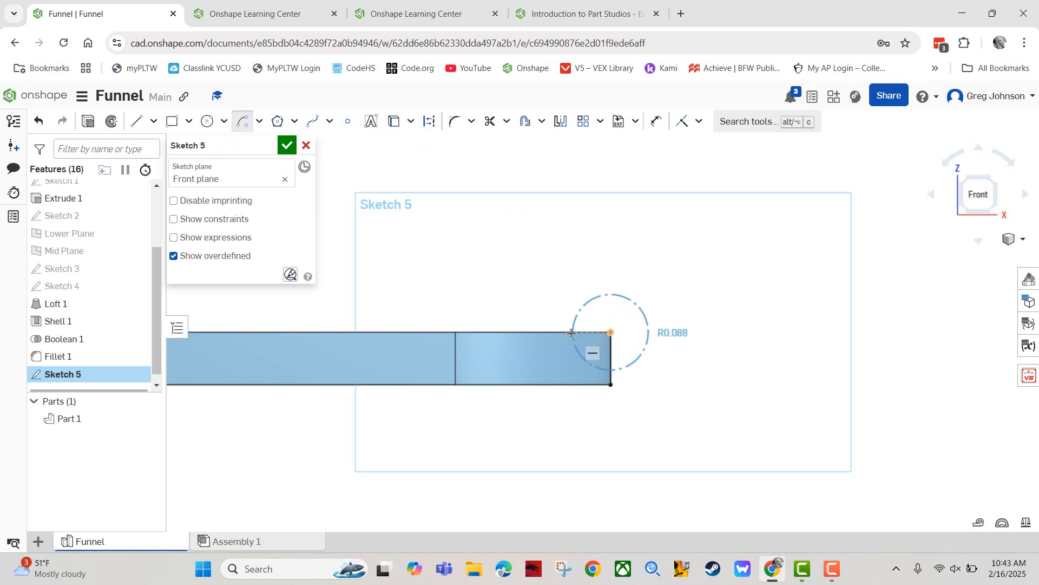
pyautogui.click(566, 332)
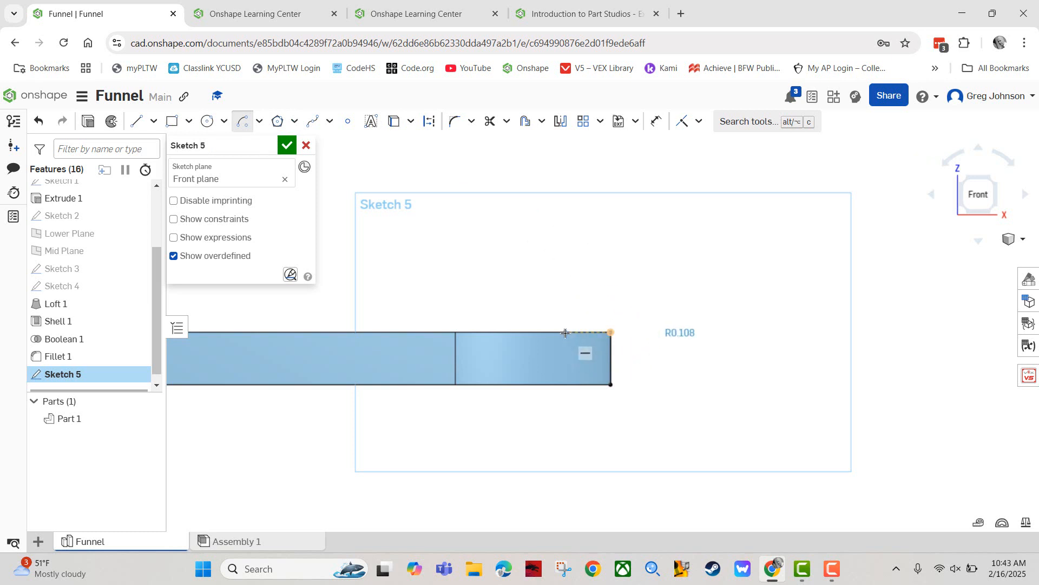
pyautogui.click(653, 331)
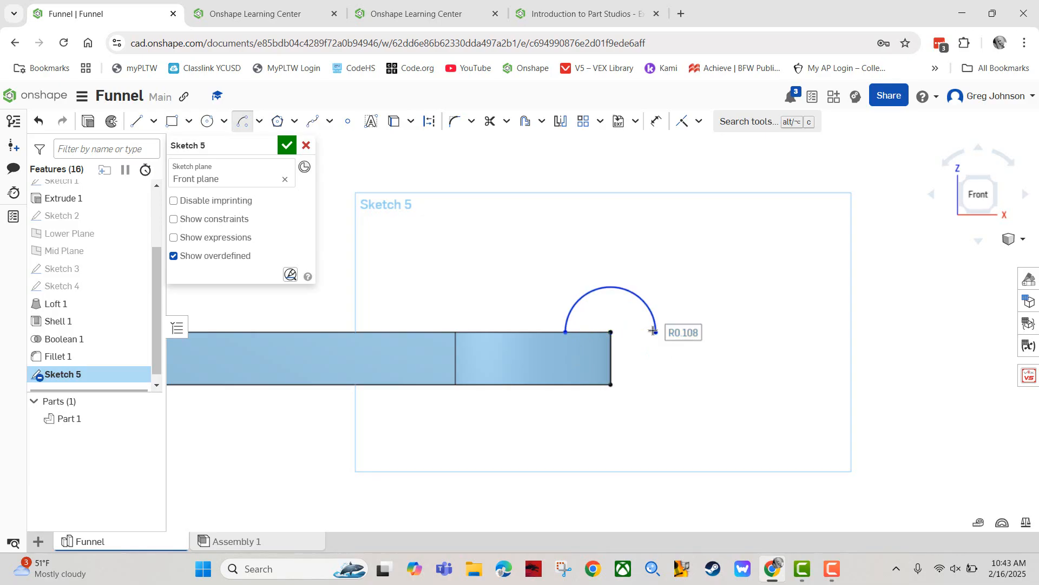
# Close the profile below the arc with two vertical lines and a horizontal line level with the handle's bottom face.
pyautogui.click(139, 124)
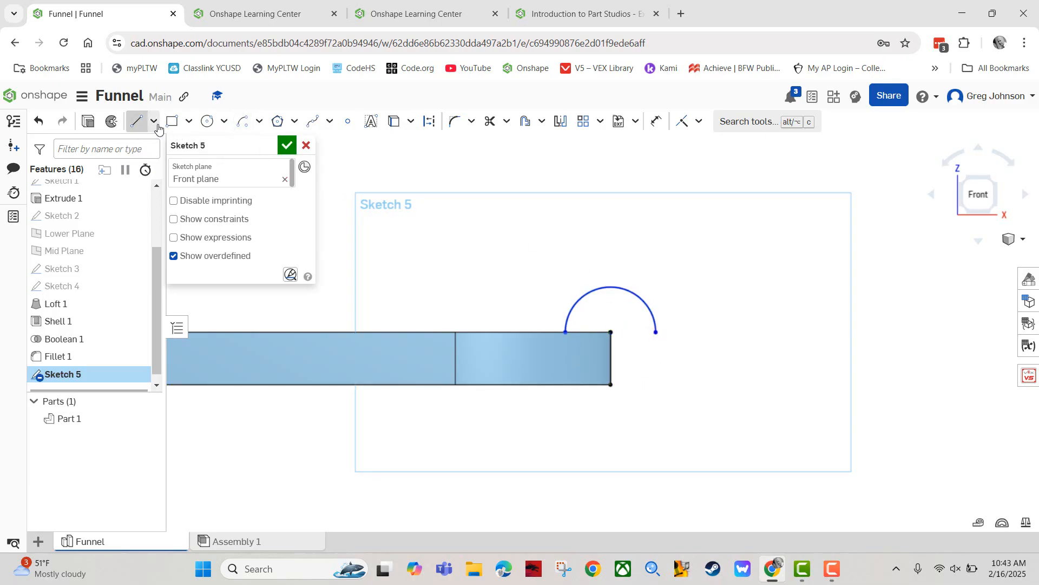
pyautogui.click(566, 332)
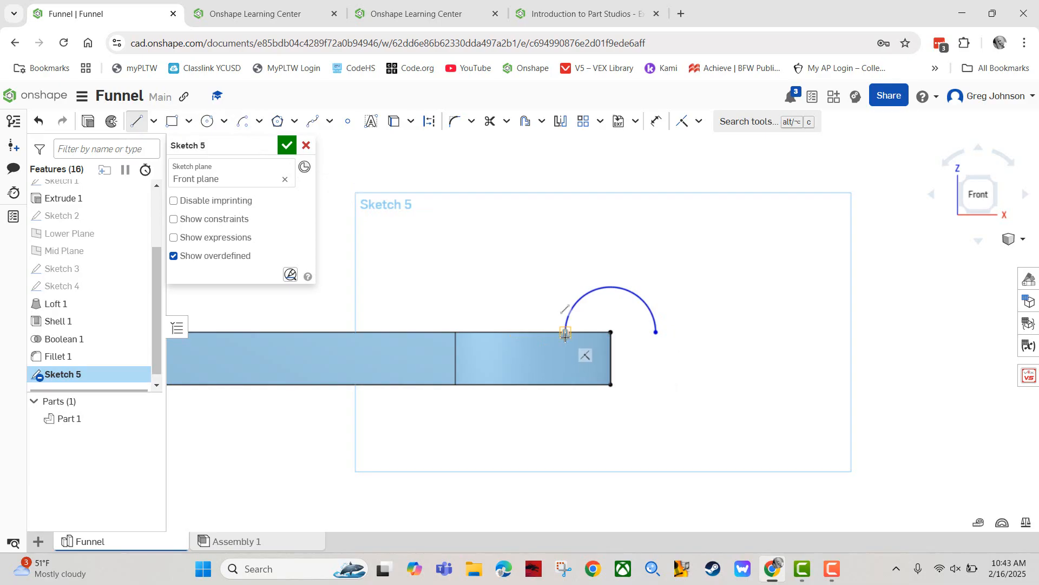
pyautogui.click(567, 384)
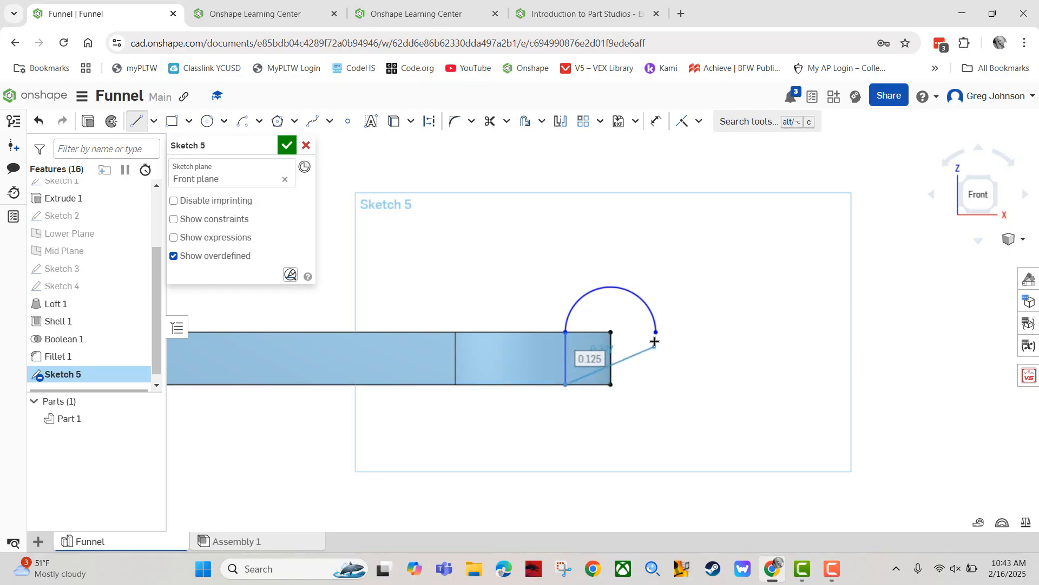
pyautogui.click(656, 384)
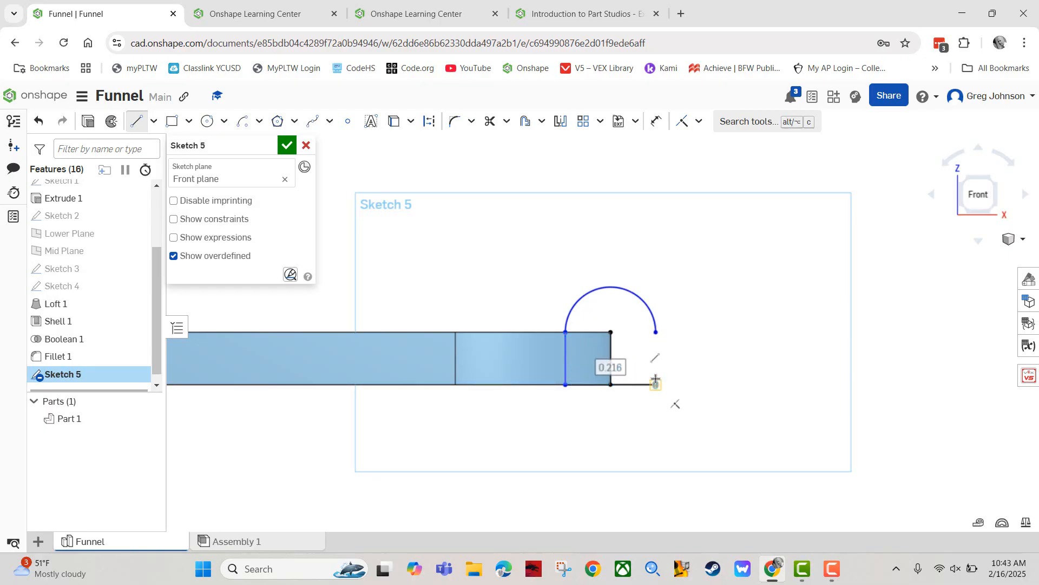
pyautogui.click(665, 335)
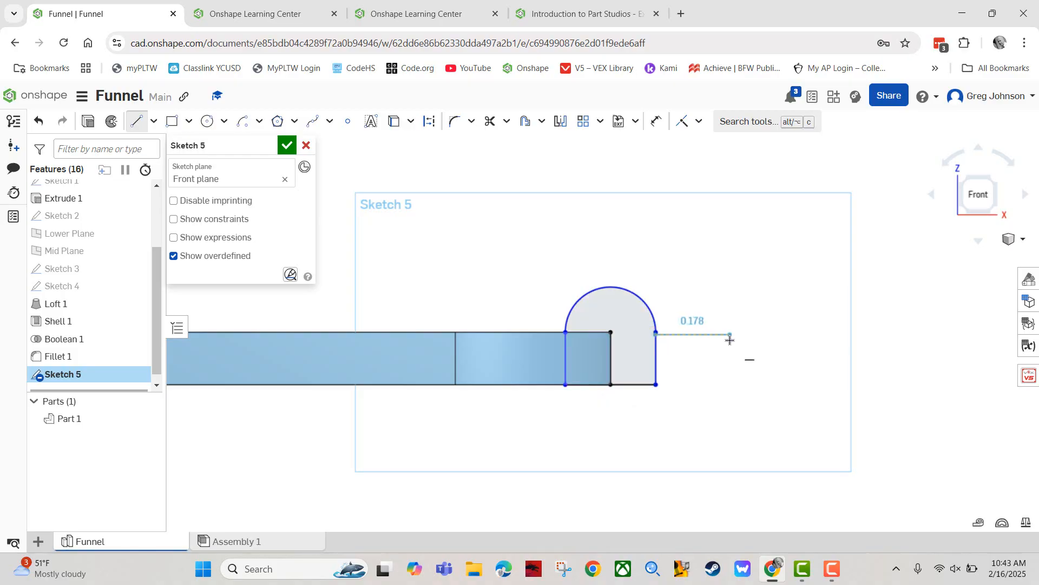
pyautogui.press('Escape')
# Check the Step 14 picture in the course, dimension the arc's radius to 0.125 in and accept the sketch.
pyautogui.click(575, 11)
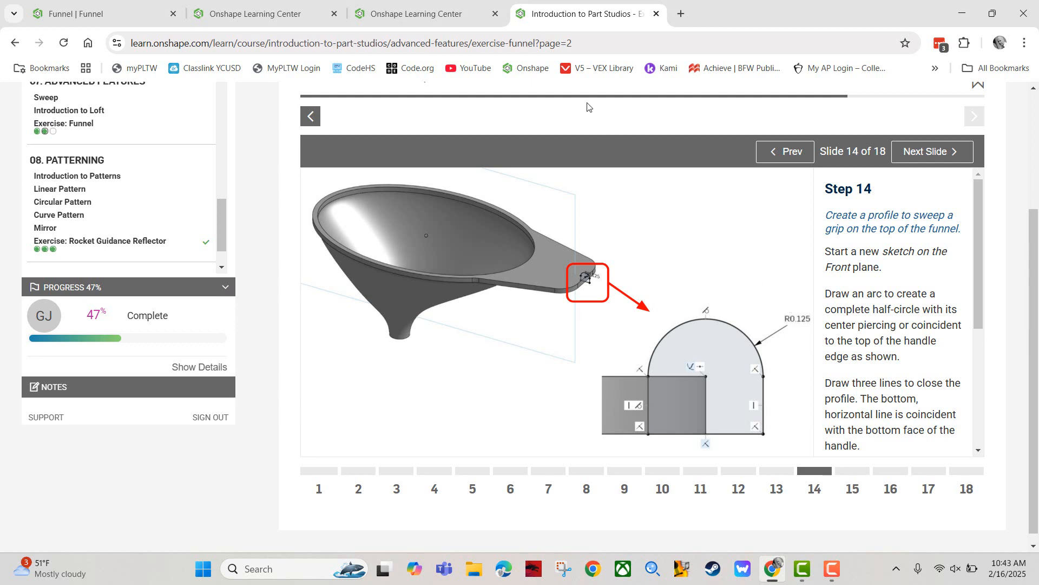
pyautogui.click(132, 18)
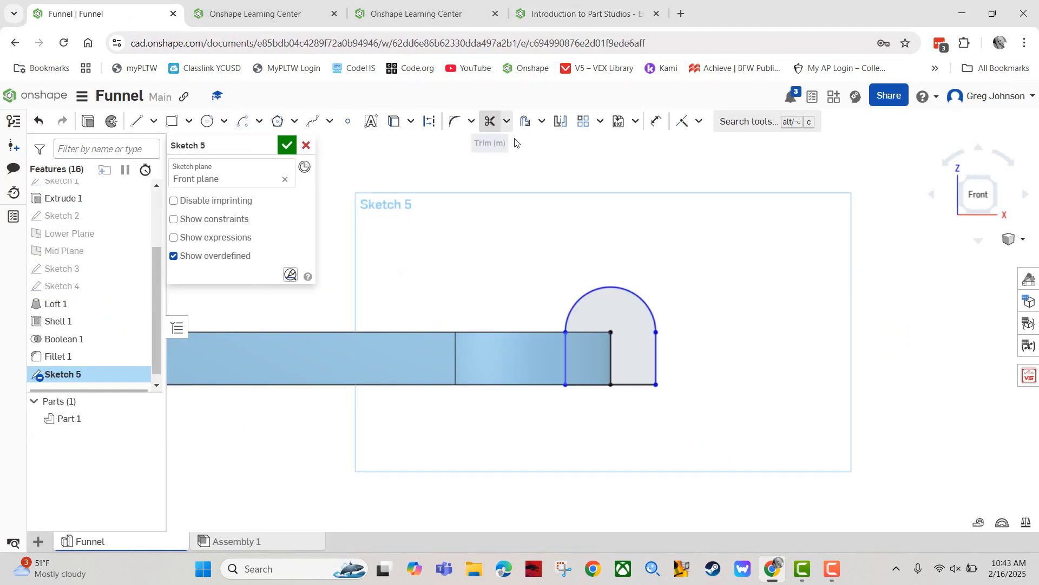
pyautogui.click(657, 121)
pyautogui.click(644, 295)
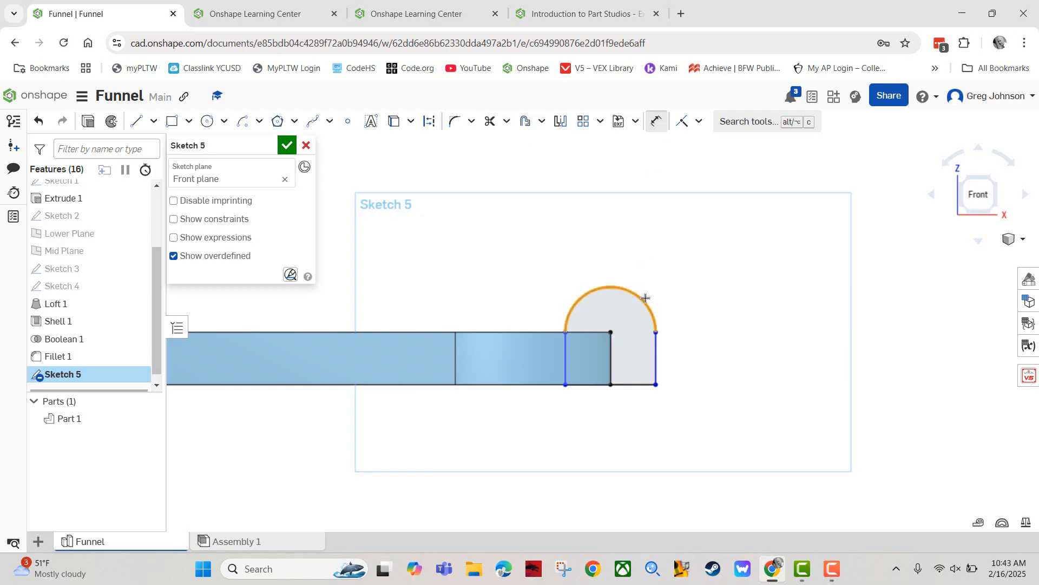
pyautogui.click(717, 264)
pyautogui.write('.125')
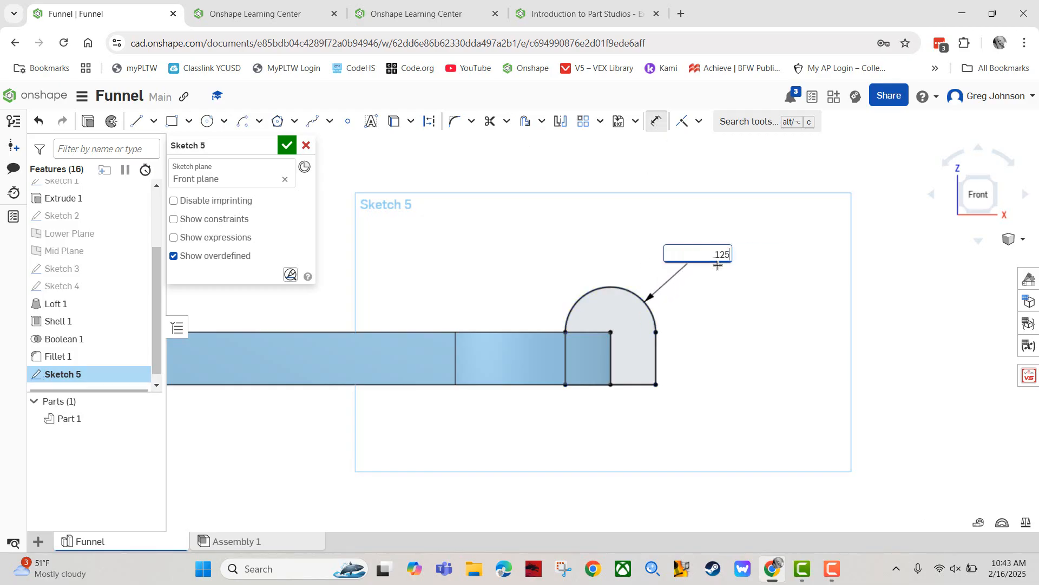
pyautogui.press('Return')
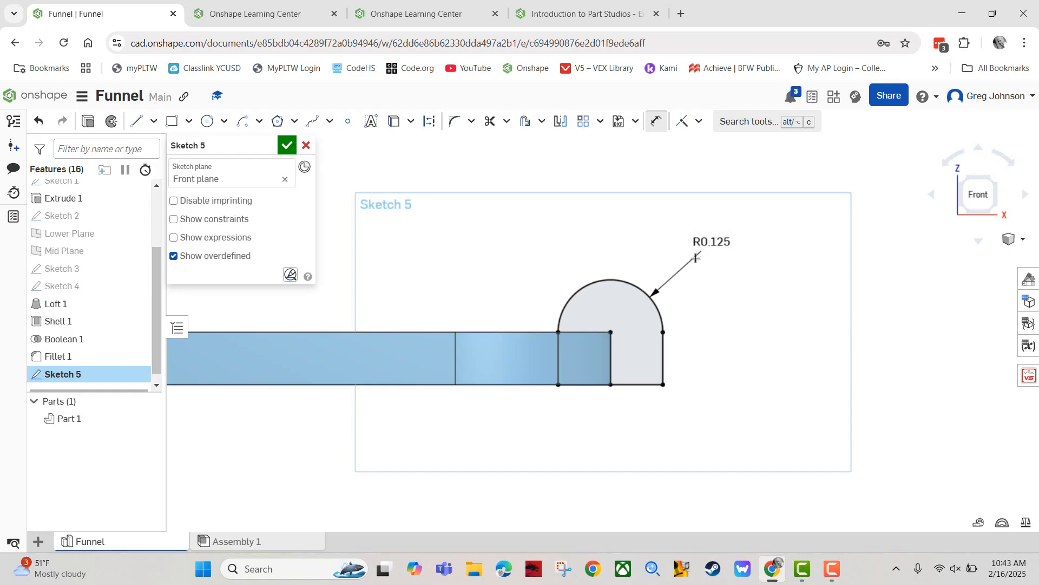
pyautogui.click(287, 145)
# Read the Step 15 instructions in the course on creating the funnel grip with a Sweep.
pyautogui.click(557, 16)
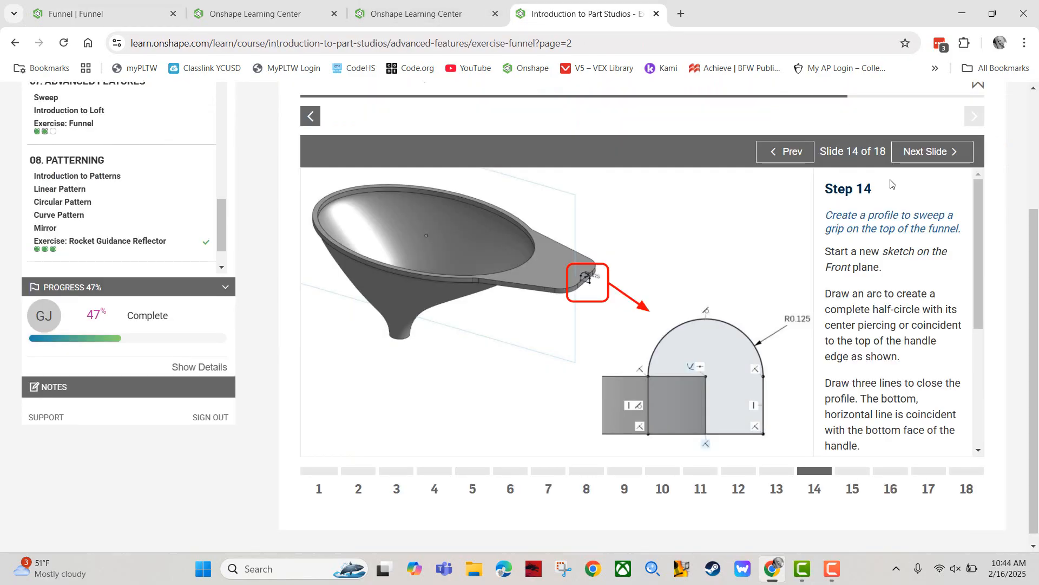
pyautogui.click(921, 155)
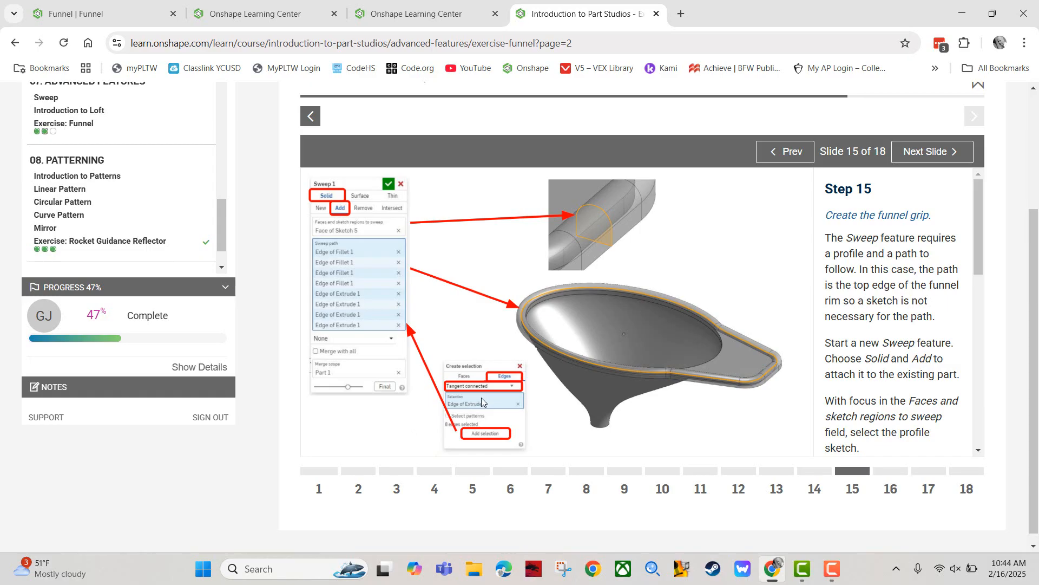
pyautogui.scroll(-3, 871, 336)
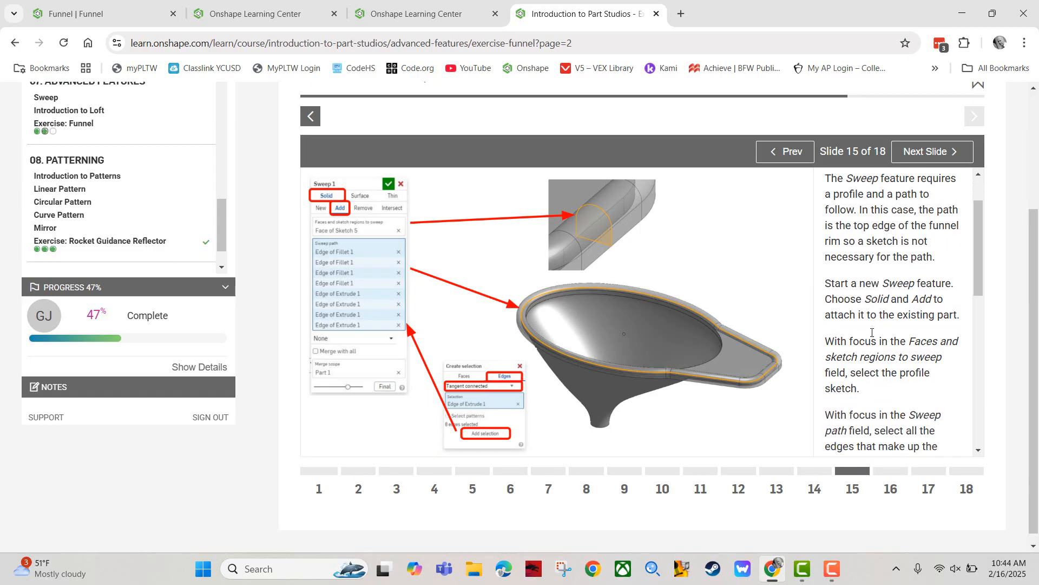
pyautogui.scroll(3, 872, 332)
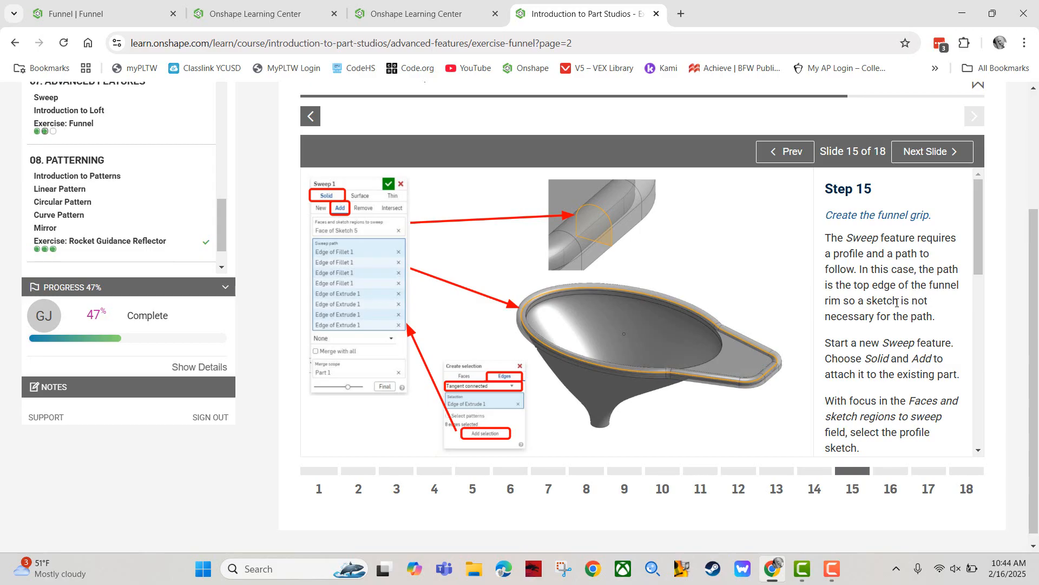
pyautogui.scroll(-1, 897, 303)
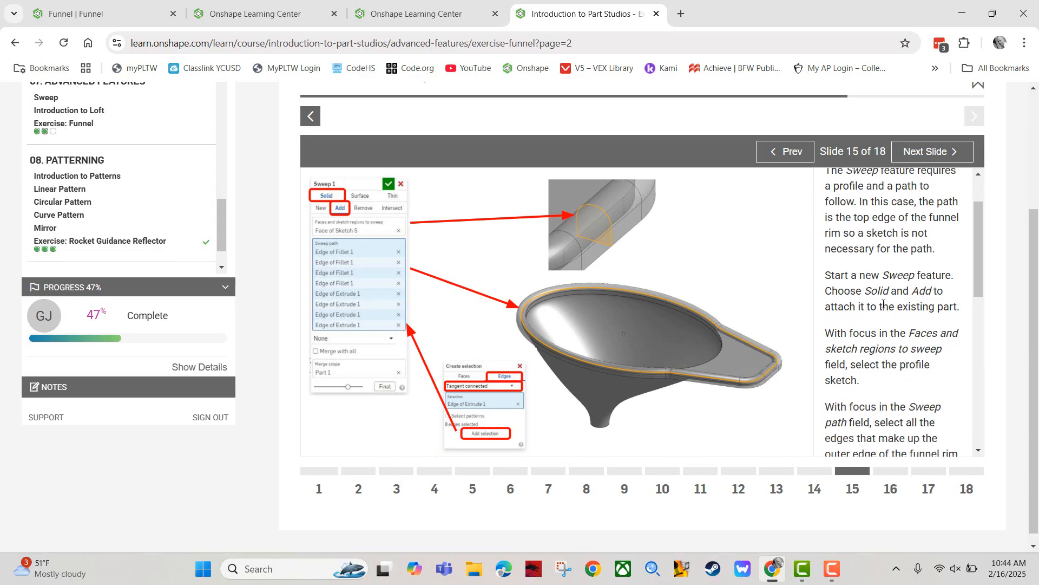
pyautogui.scroll(-1, 884, 303)
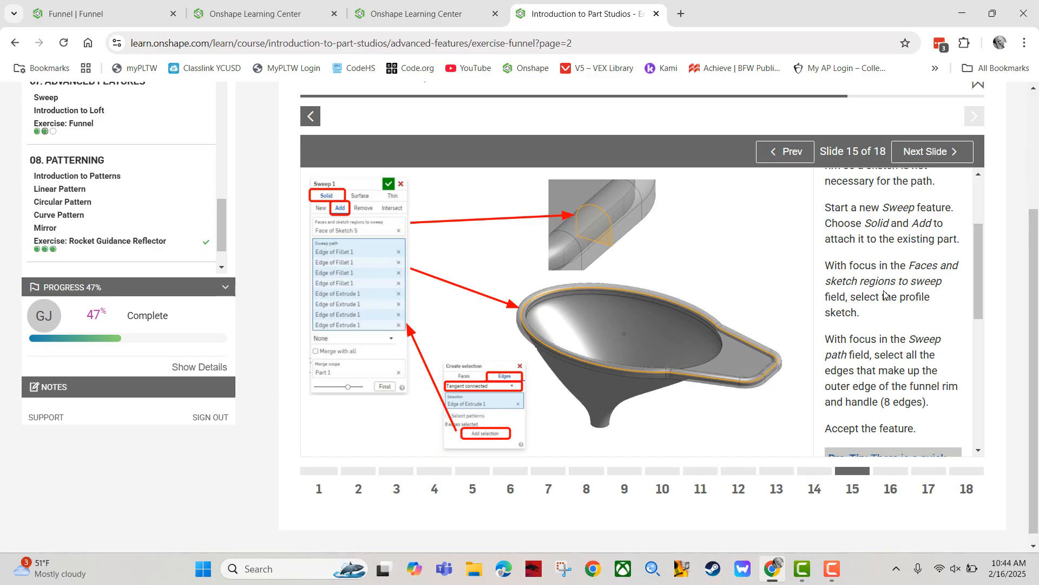
pyautogui.scroll(-1, 885, 294)
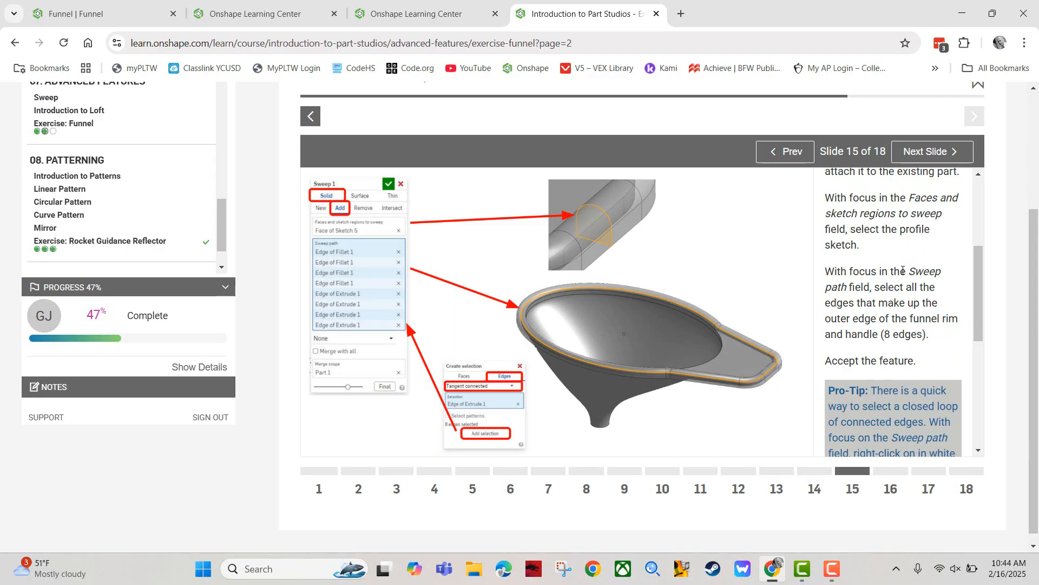
pyautogui.scroll(1, 902, 270)
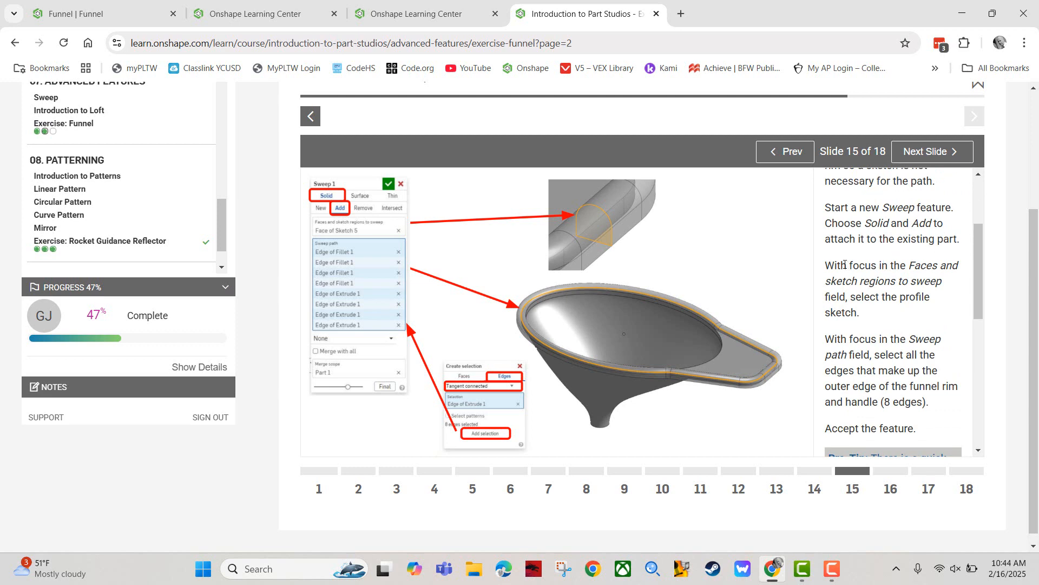
# Return to the Funnel document, switch to the isometric view and start a solid Sweep set to Add with the Sketch 5 region as profile.
pyautogui.click(123, 16)
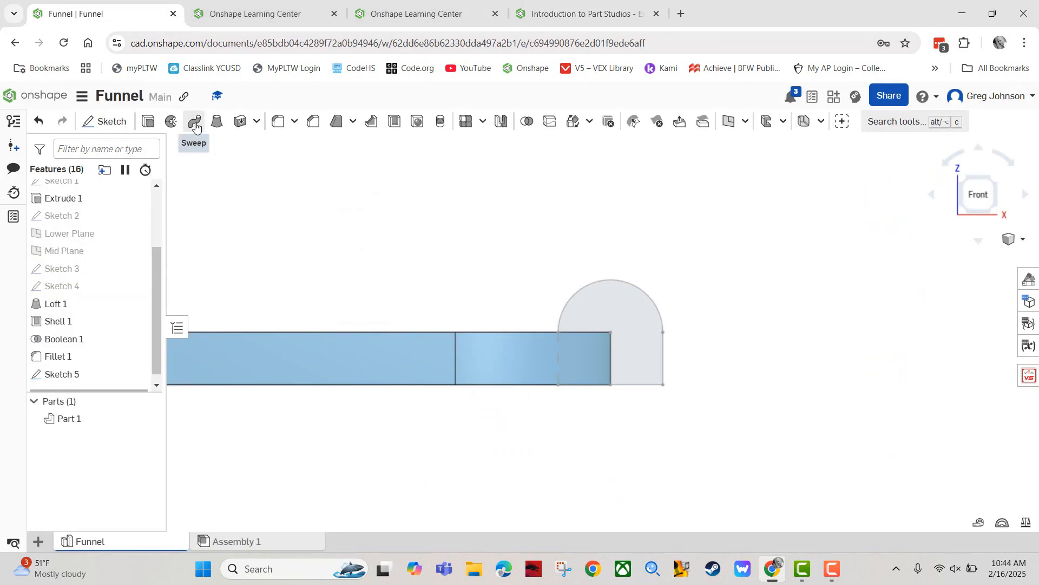
pyautogui.rightClick(409, 204)
pyautogui.click(457, 255)
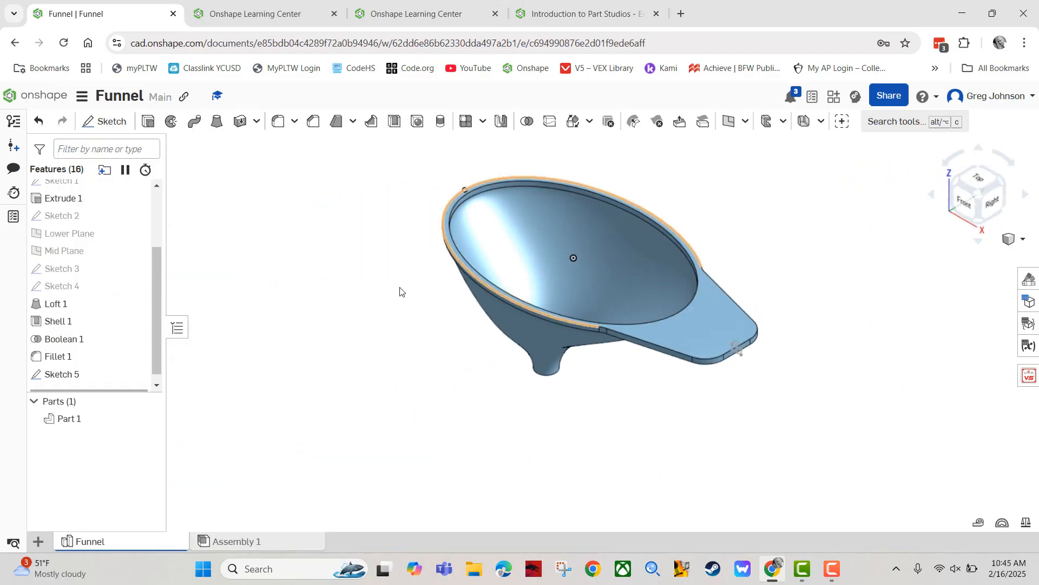
pyautogui.scroll(5, 811, 395)
pyautogui.scroll(-4, 809, 390)
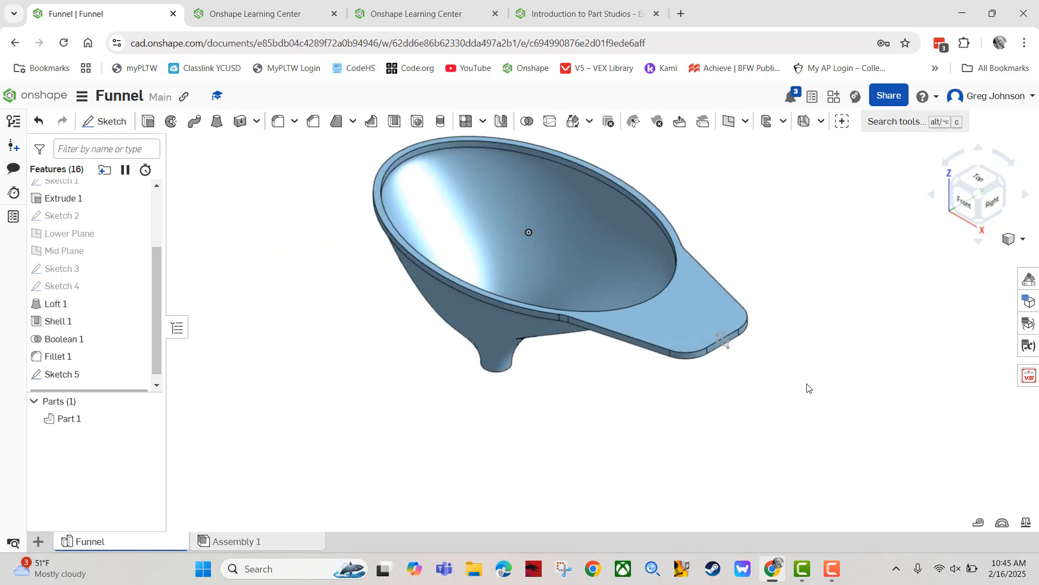
pyautogui.moveTo(807, 385); pyautogui.dragTo(837, 484, button='middle')
pyautogui.scroll(2, 839, 471)
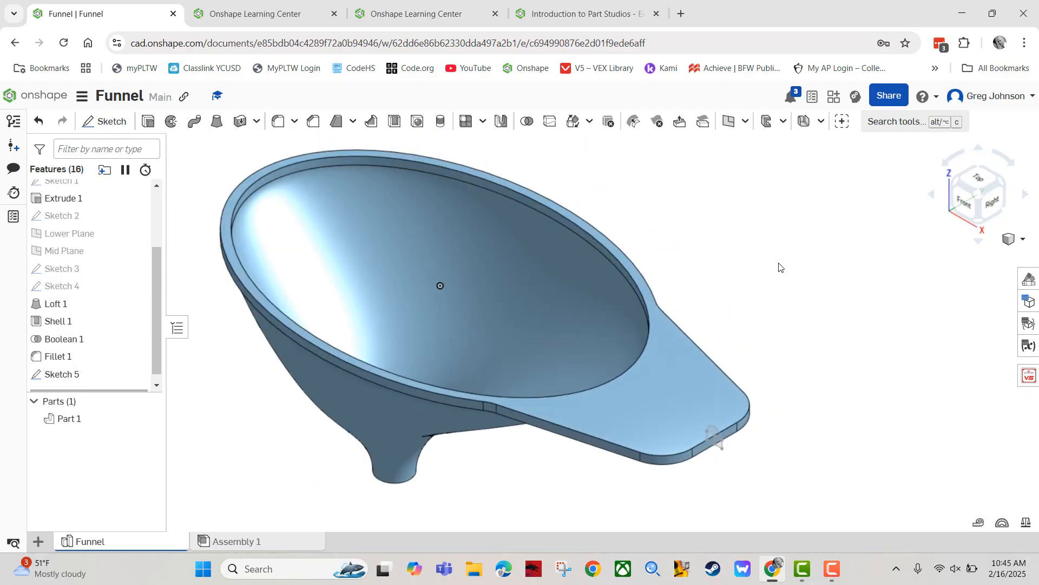
pyautogui.moveTo(781, 267); pyautogui.dragTo(851, 271, button='middle')
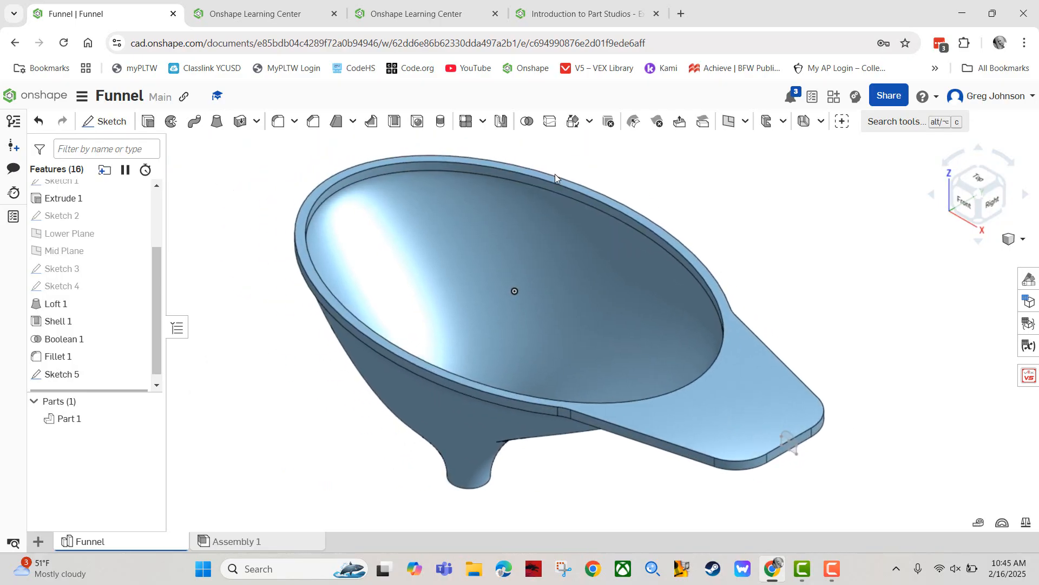
pyautogui.click(196, 122)
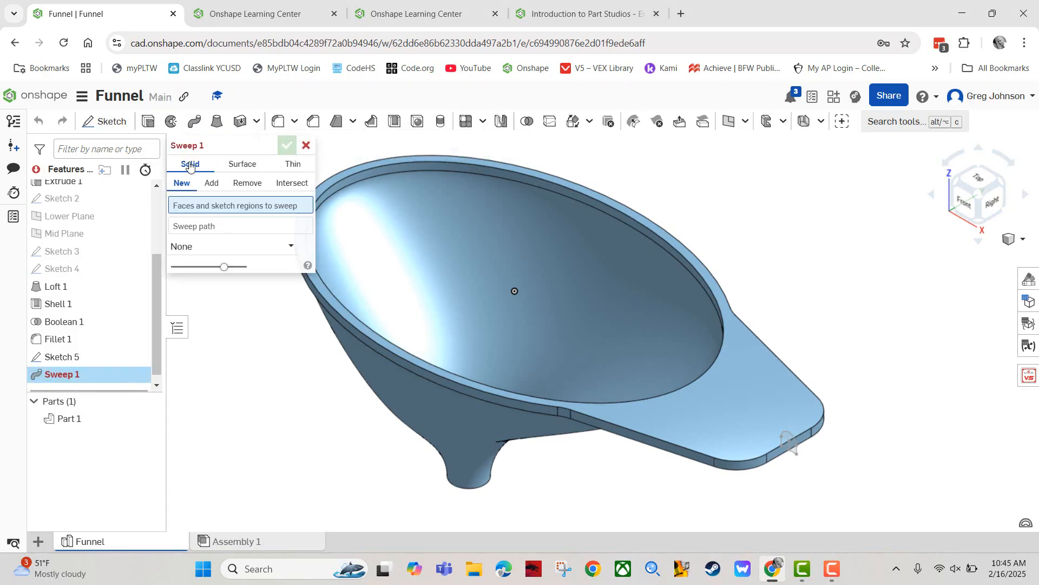
pyautogui.click(211, 183)
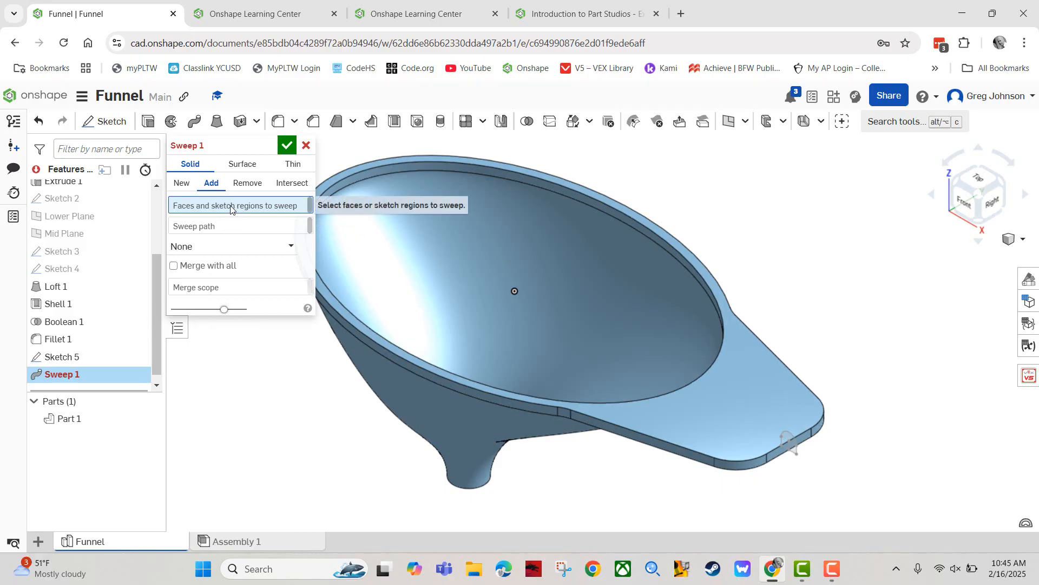
pyautogui.click(788, 441)
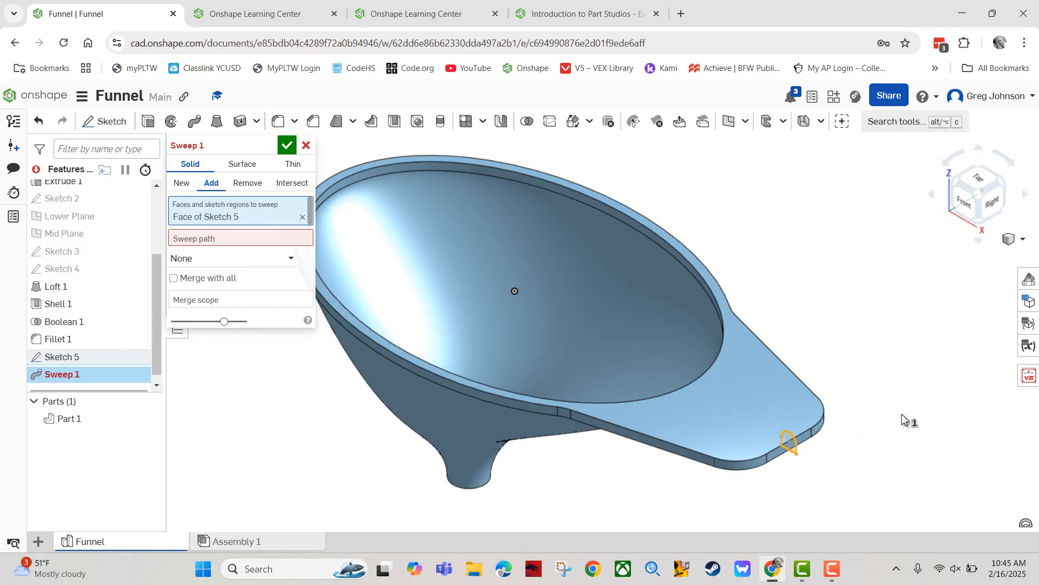
# Set the sweep path along the handle's end edge, near corner, near side, near blend fillet and the funnel's outer rim.
pyautogui.click(241, 238)
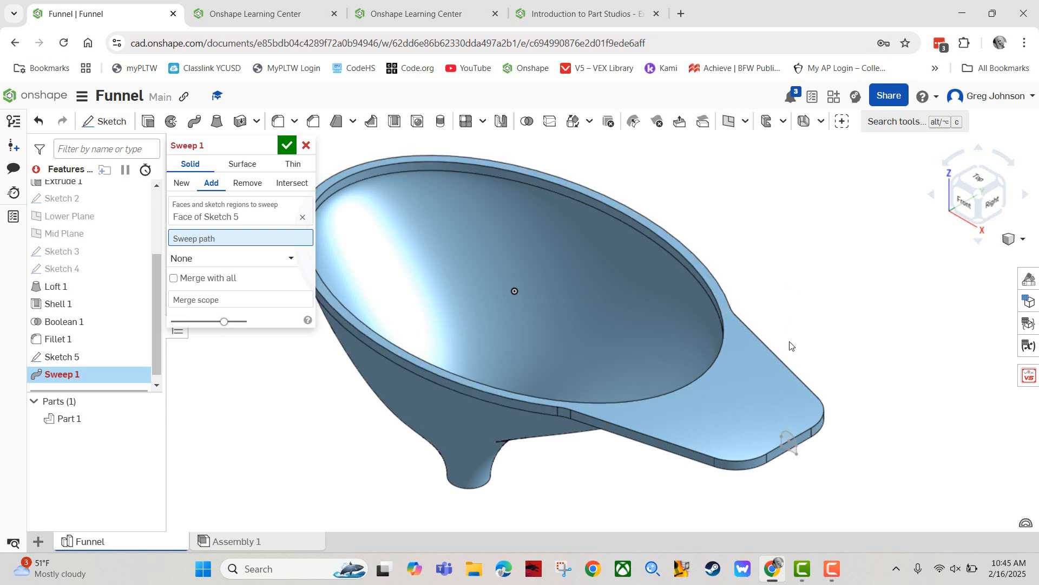
pyautogui.click(771, 450)
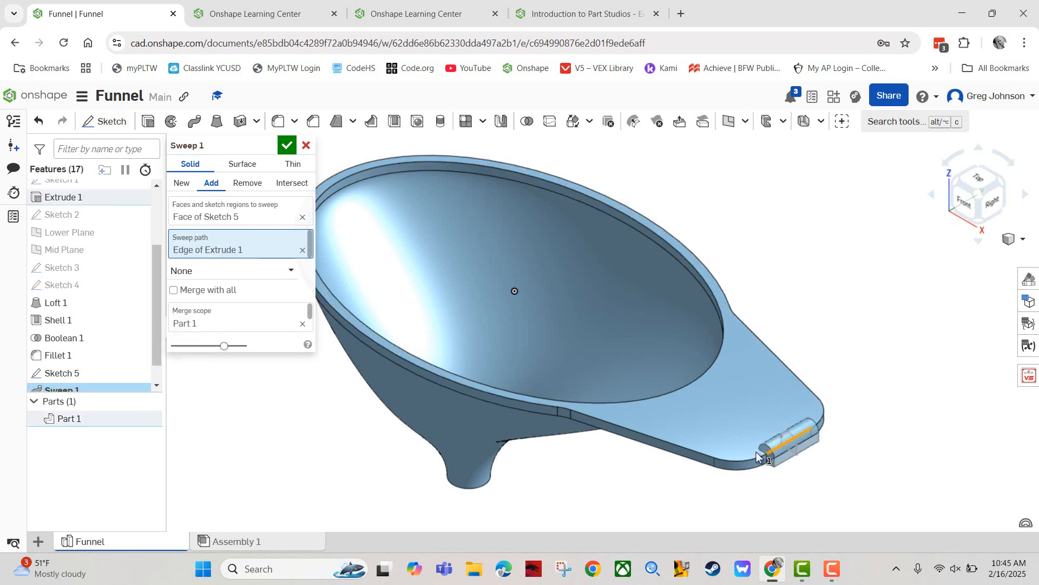
pyautogui.click(741, 457)
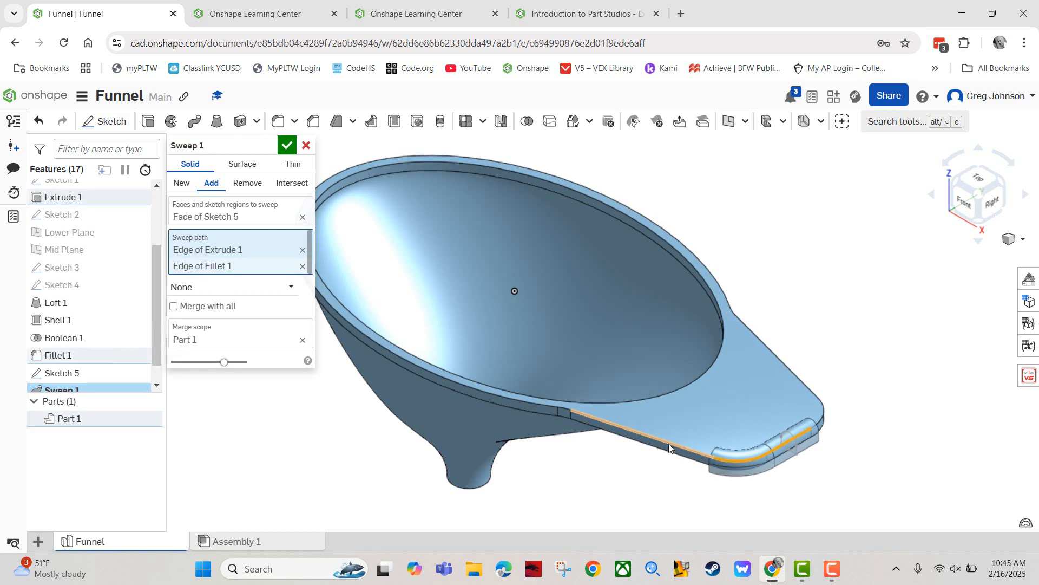
pyautogui.click(668, 443)
pyautogui.click(561, 407)
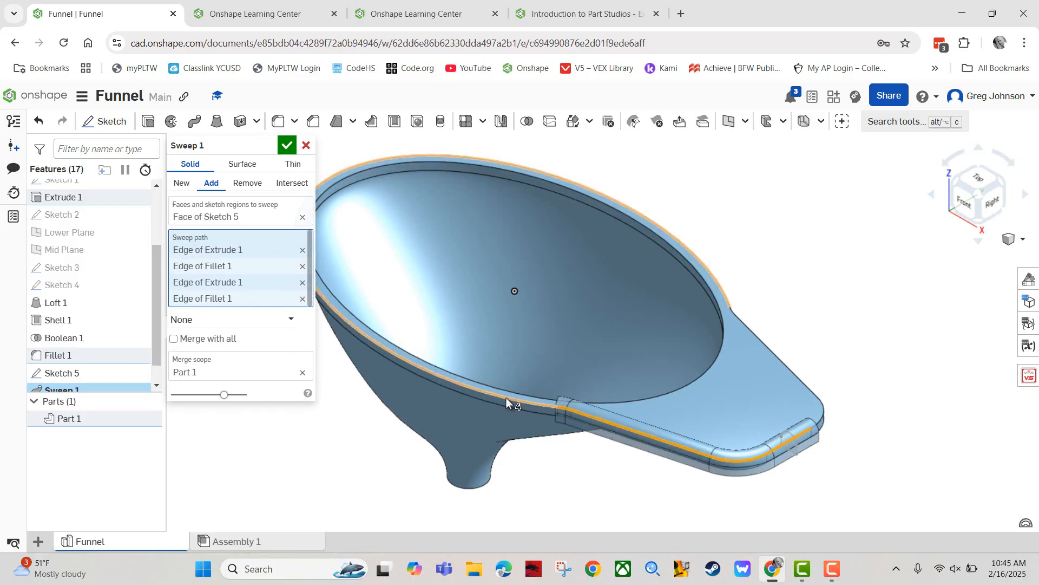
pyautogui.click(507, 401)
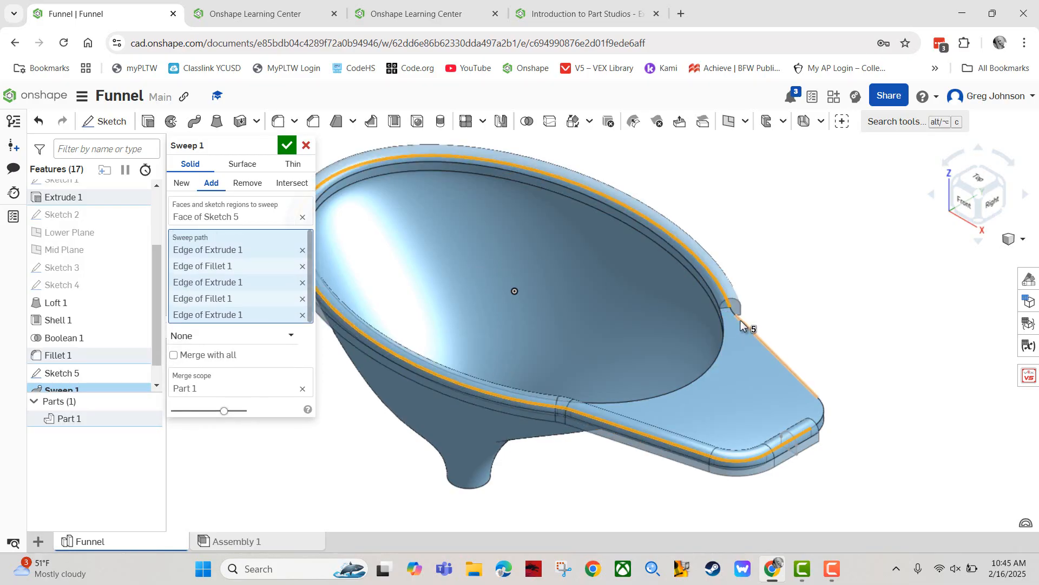
# Complete the sweep path with the far blend fillet, far handle side and far corner edges, and accept the sweep.
pyautogui.moveTo(740, 320); pyautogui.dragTo(656, 359, button='right')
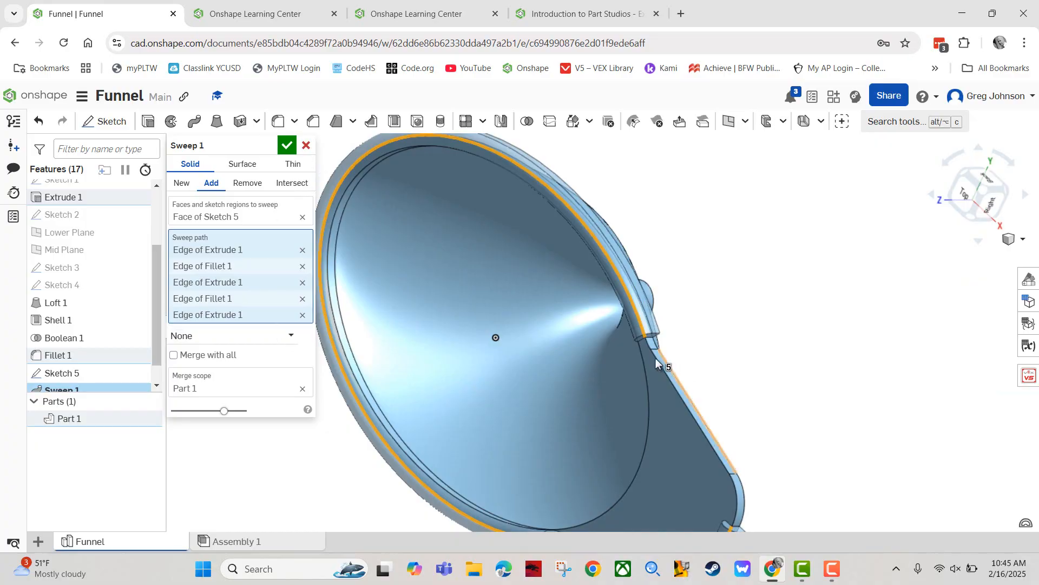
pyautogui.click(648, 348)
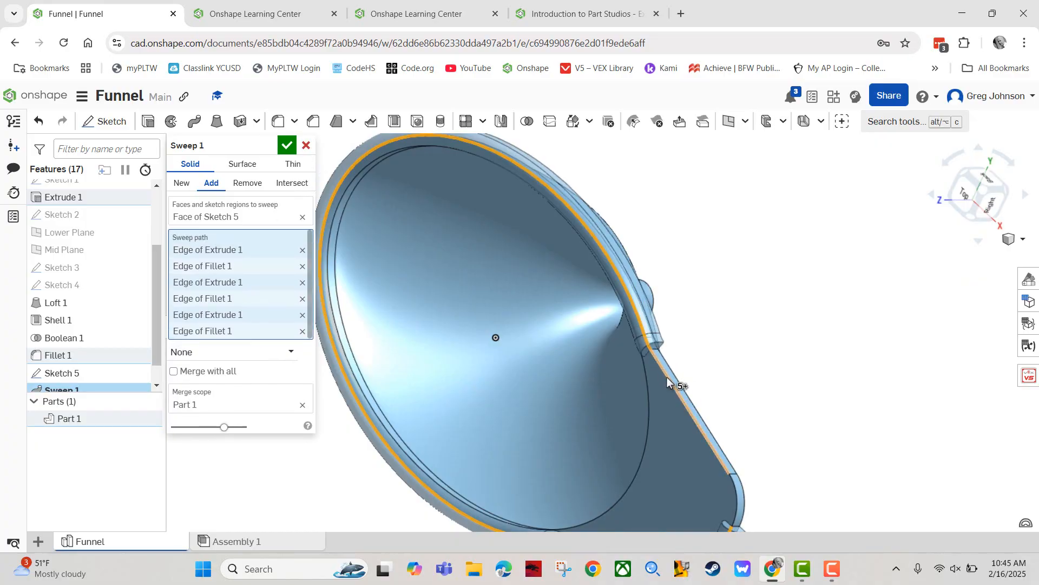
pyautogui.click(667, 377)
pyautogui.moveTo(773, 373); pyautogui.dragTo(739, 400, button='right')
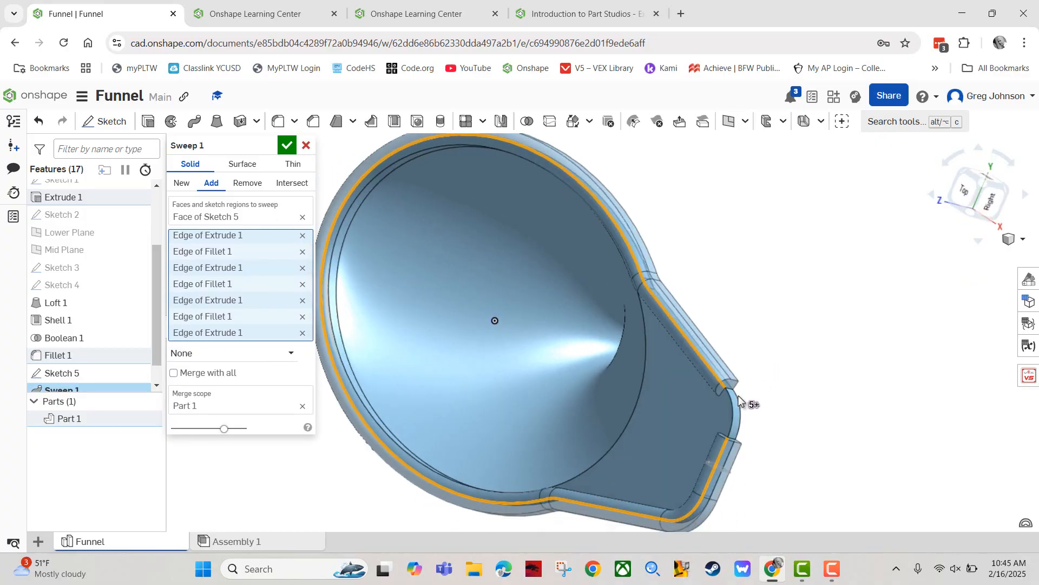
pyautogui.click(733, 404)
pyautogui.moveTo(826, 373); pyautogui.dragTo(848, 325, button='right')
pyautogui.click(287, 145)
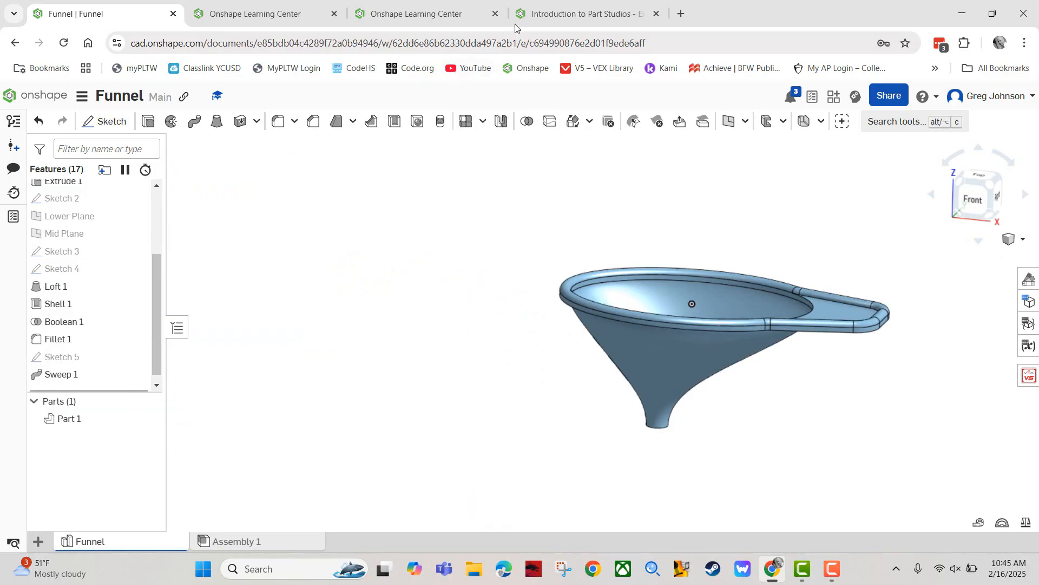
# Finish the Step 15 instructions in the course and read Step 16 on extruding the end of the funnel.
pyautogui.click(583, 13)
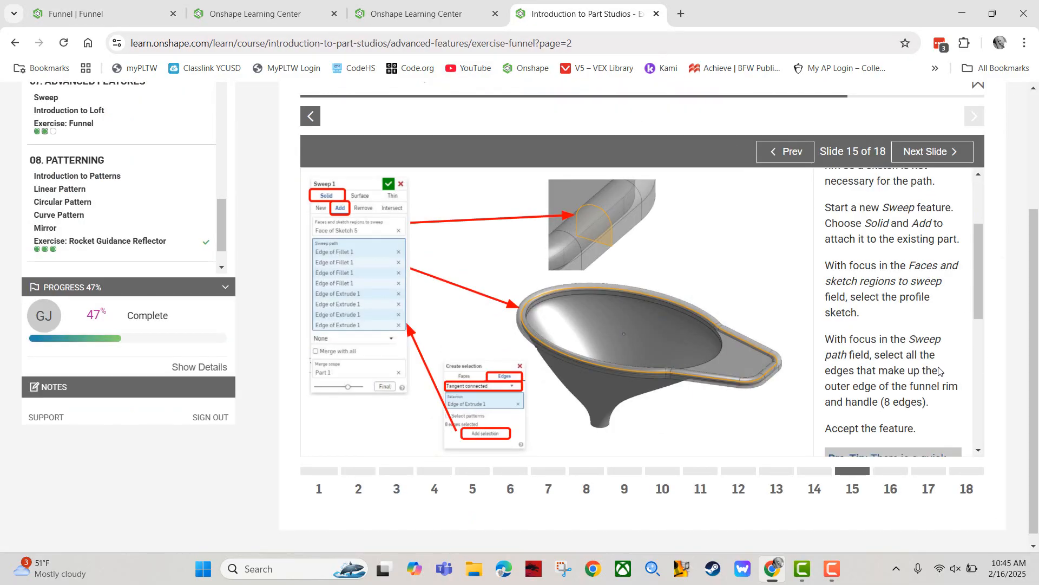
pyautogui.scroll(-3, 933, 359)
pyautogui.click(927, 162)
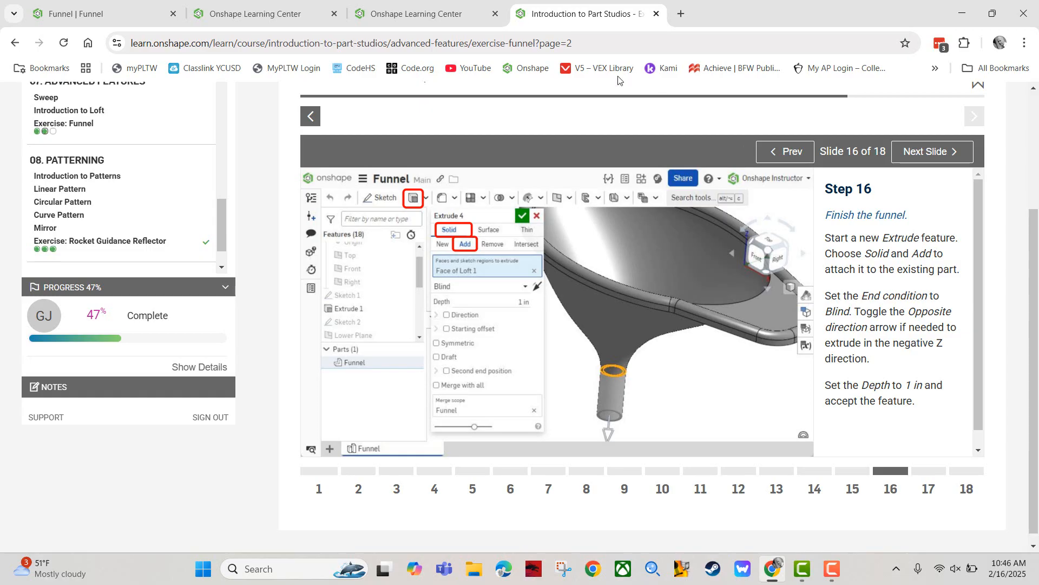
# Return to the Funnel document and extrude the ring face at the spout's bottom 1 in downward as a Blind, Solid Add.
pyautogui.click(111, 14)
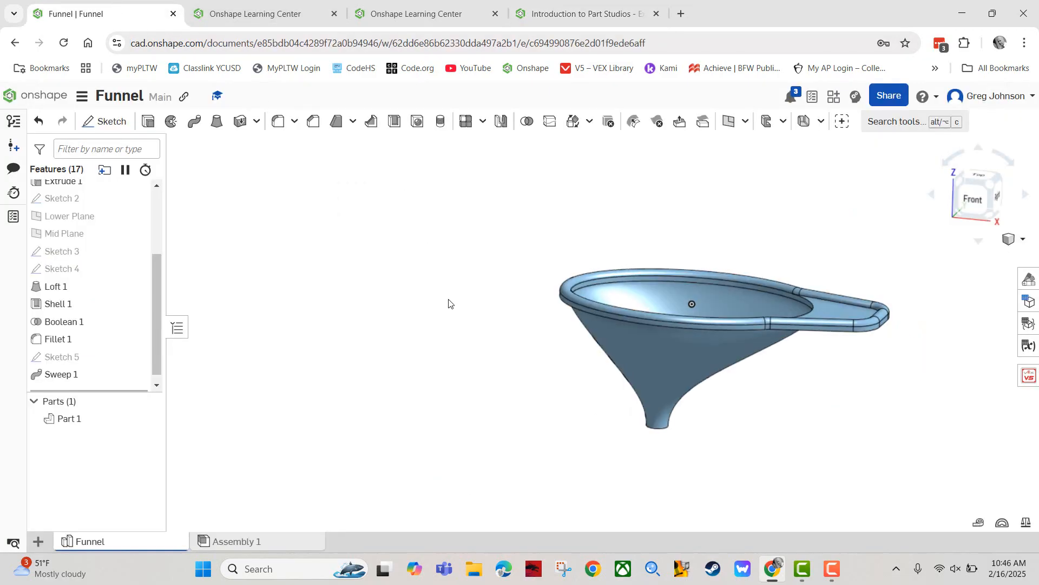
pyautogui.hotkey('shift', '6')
pyautogui.scroll(-5, 598, 232)
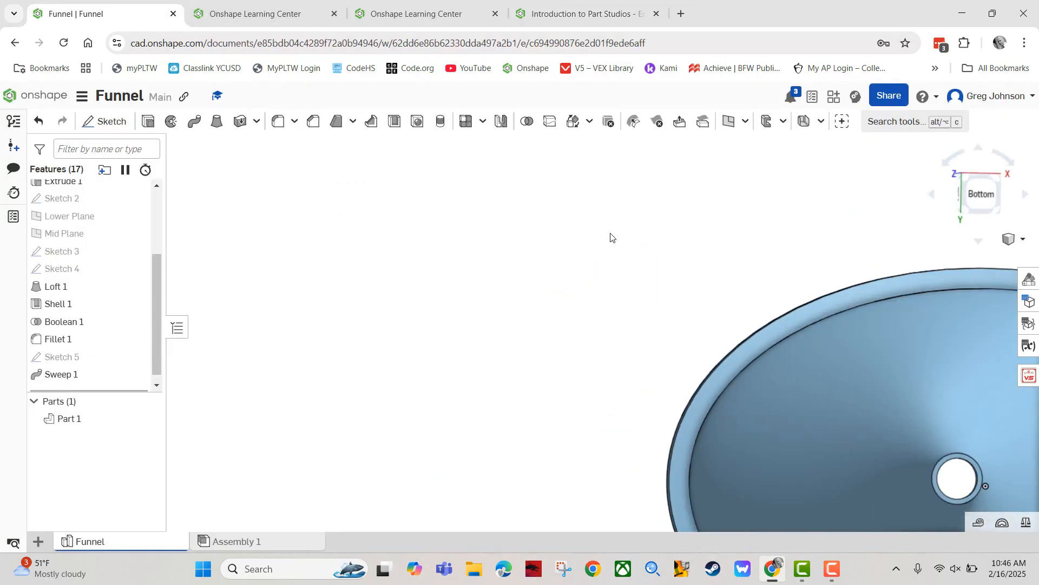
pyautogui.moveTo(611, 237); pyautogui.dragTo(283, 169, button='middle')
pyautogui.moveTo(281, 165); pyautogui.dragTo(272, 210, button='right')
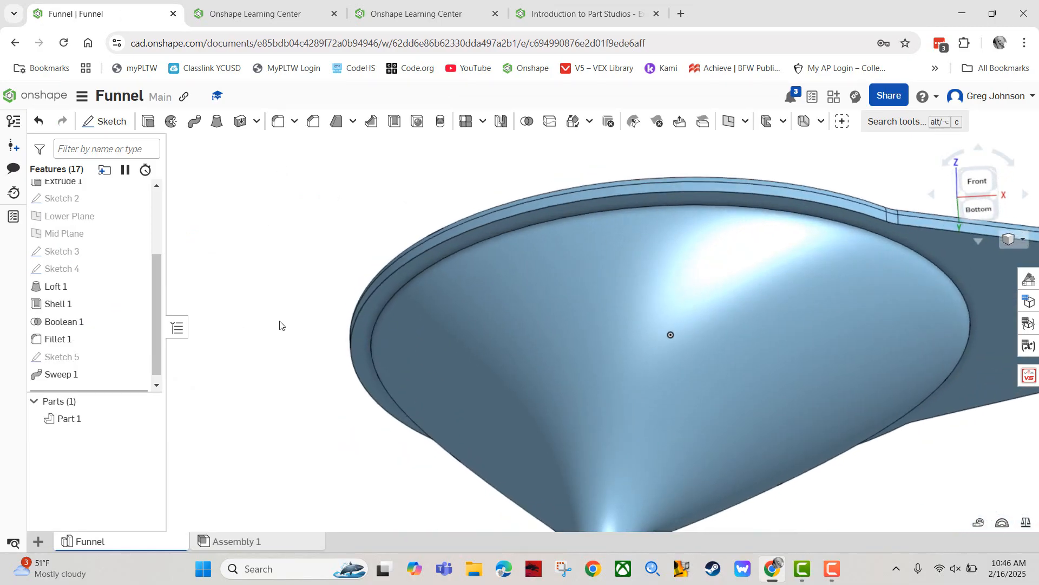
pyautogui.moveTo(280, 323)
pyautogui.mouseDown(button='right')
pyautogui.moveTo(293, 193)
pyautogui.moveTo(337, 270)
pyautogui.mouseUp(button='right')
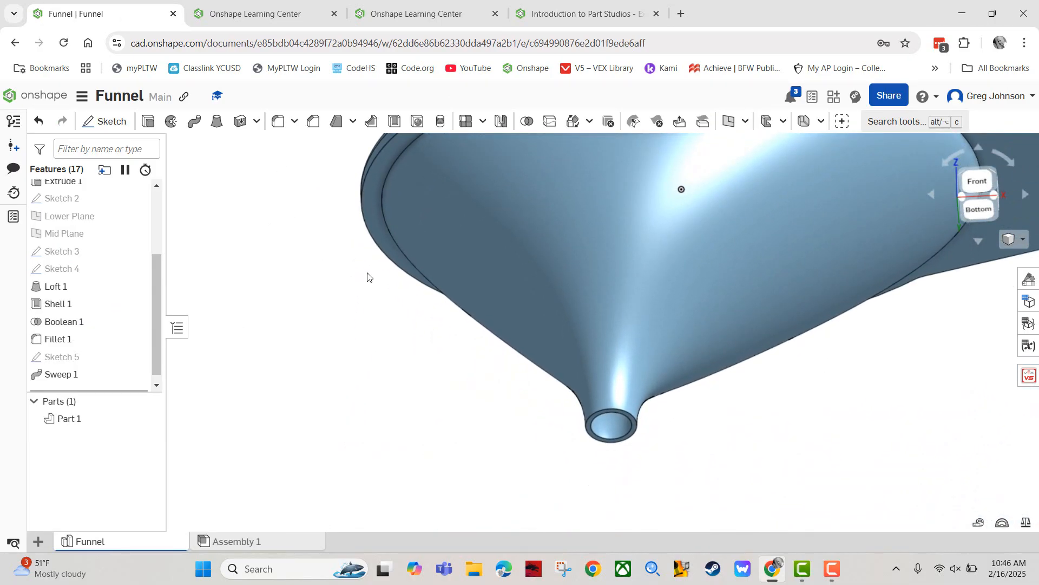
pyautogui.click(148, 122)
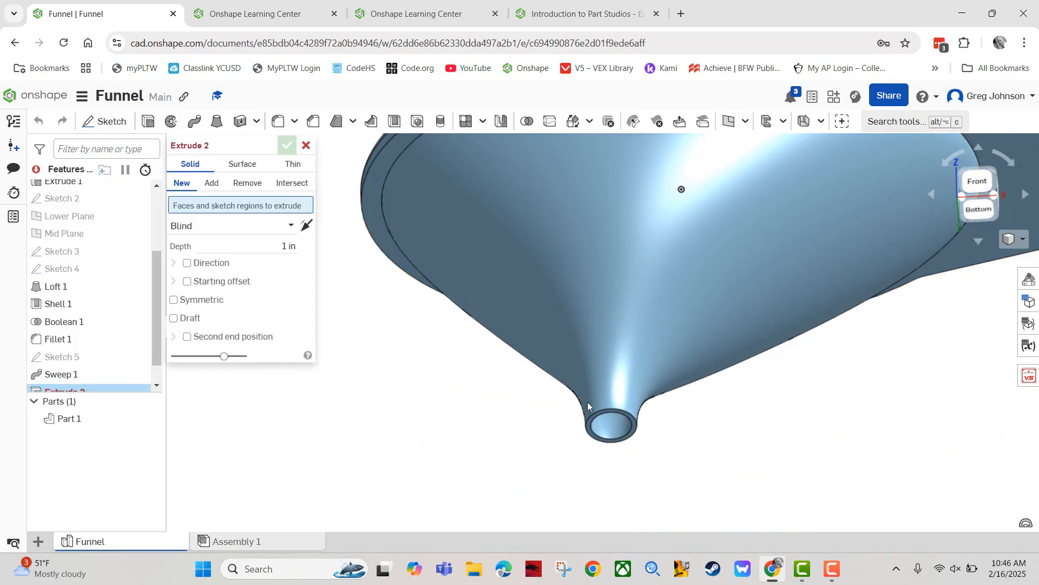
pyautogui.click(627, 418)
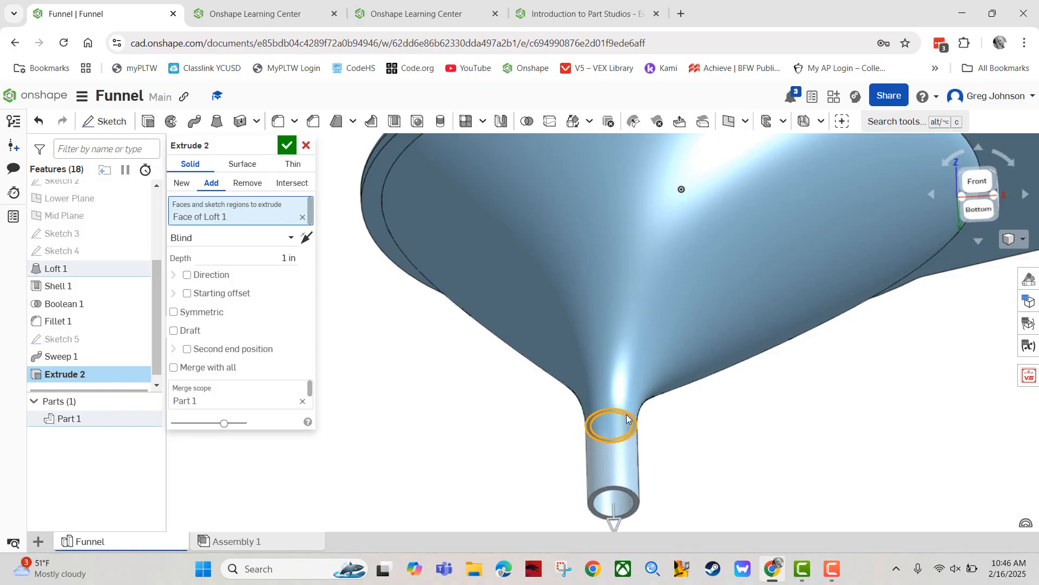
pyautogui.click(285, 146)
pyautogui.hotkey('shift', '1')
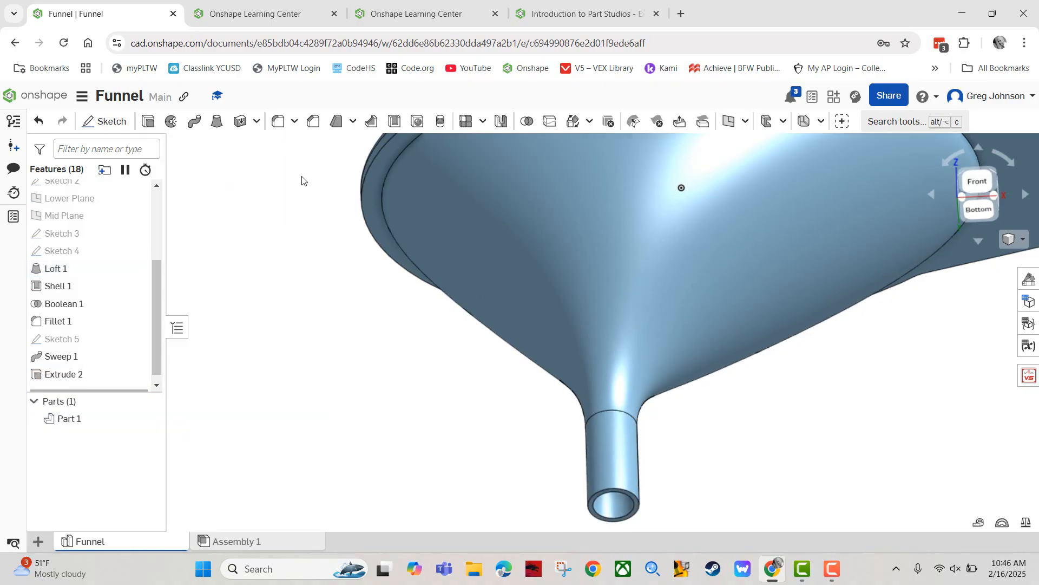
pyautogui.moveTo(296, 226); pyautogui.dragTo(310, 228, button='right')
pyautogui.scroll(3, 310, 228)
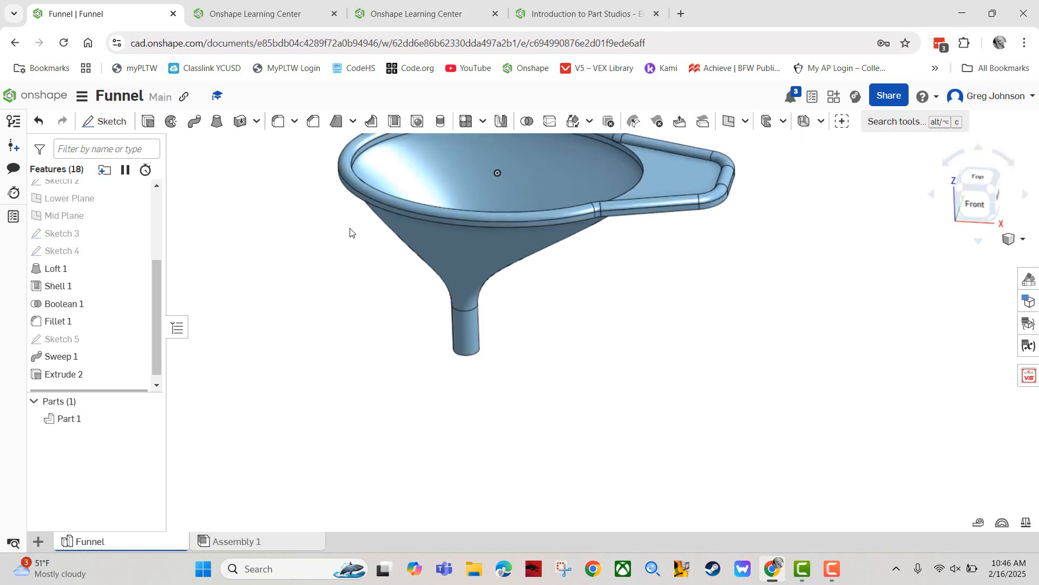
# Read Step 17 in the course, return to the Funnel document and rename the part to Funnel.
pyautogui.click(583, 15)
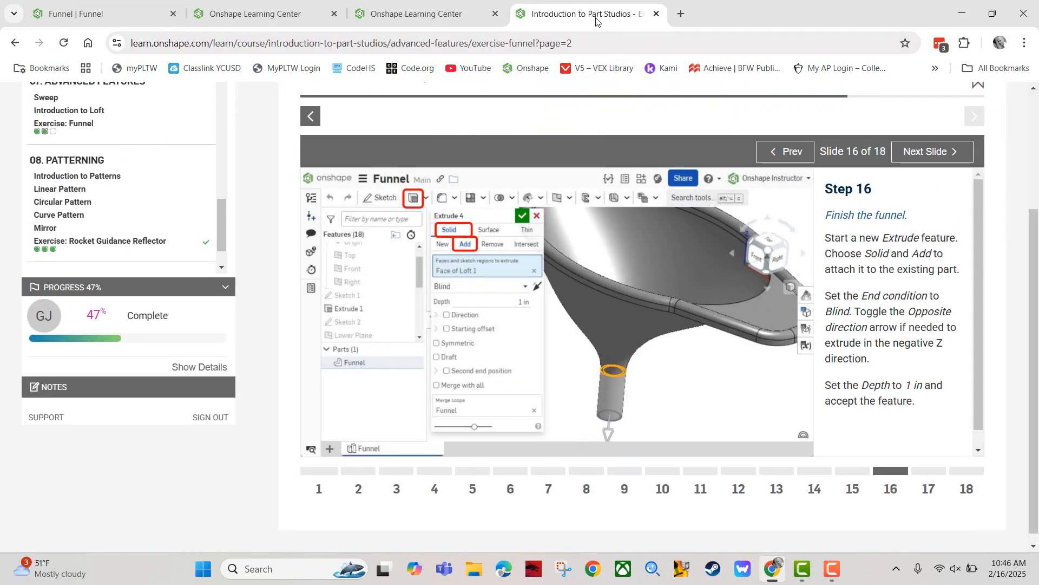
pyautogui.click(938, 153)
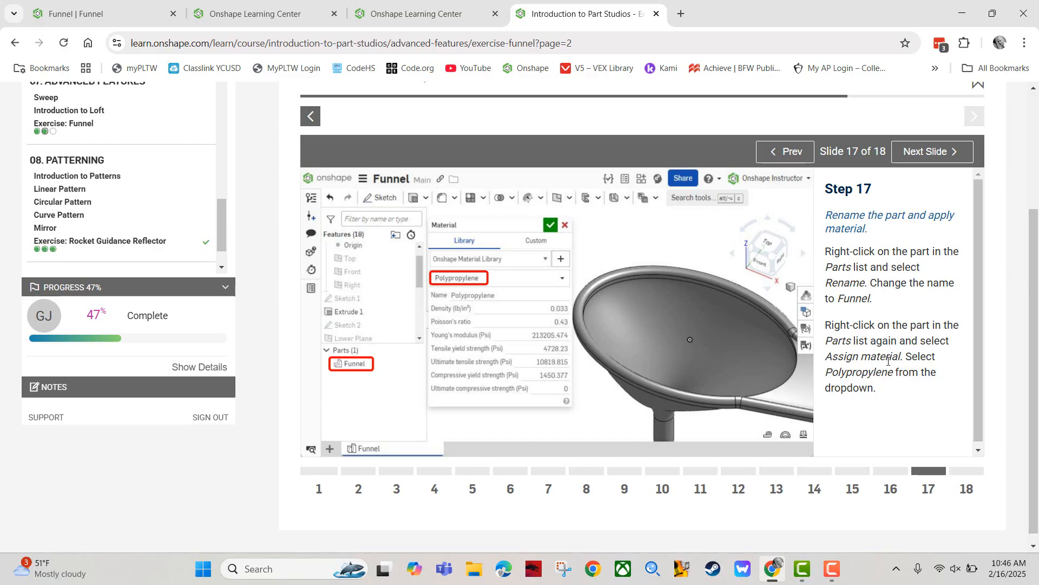
pyautogui.click(81, 14)
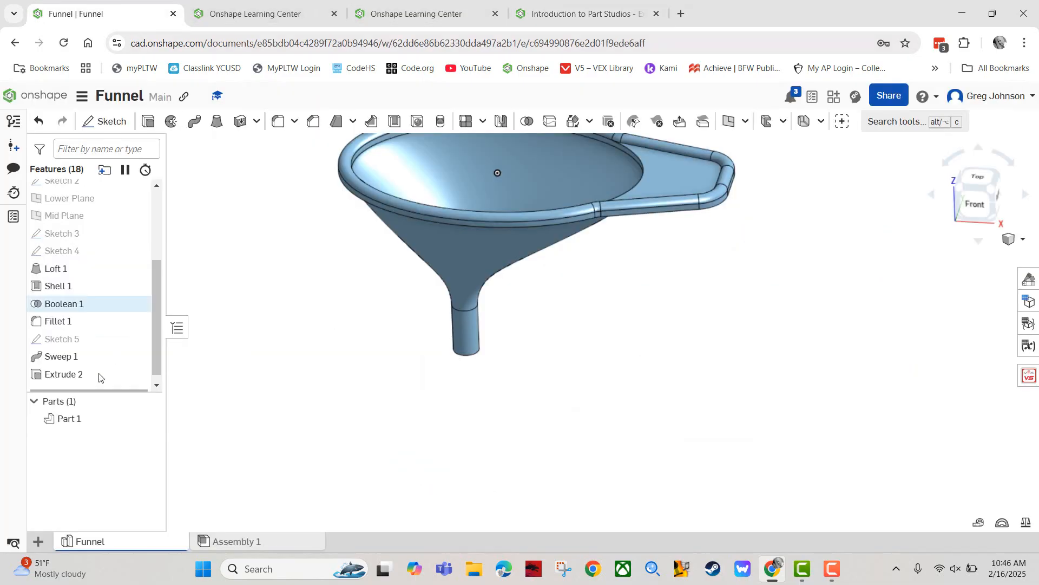
pyautogui.rightClick(68, 419)
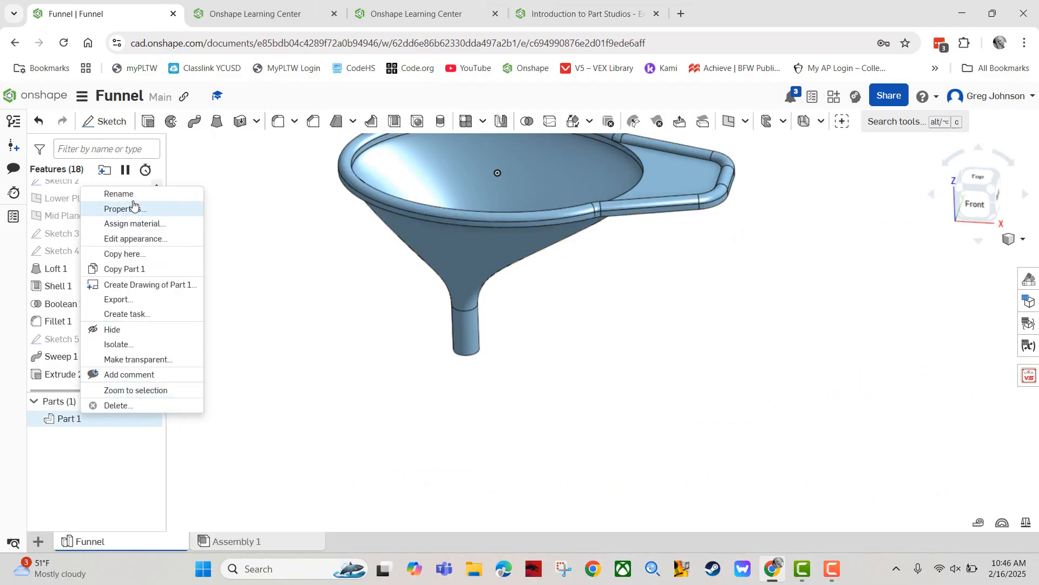
pyautogui.click(154, 195)
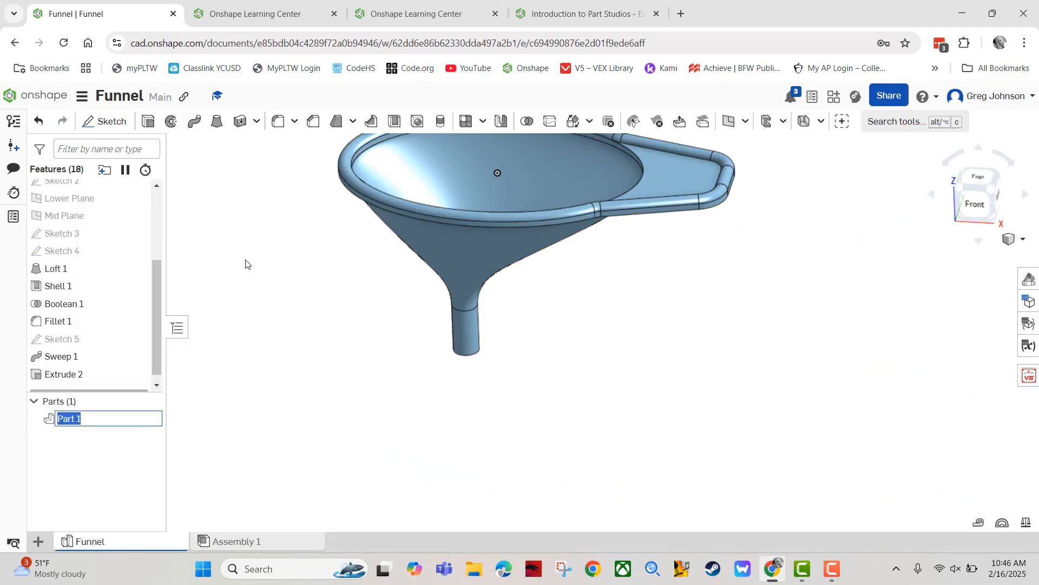
pyautogui.write('Funnel')
pyautogui.press('Return')
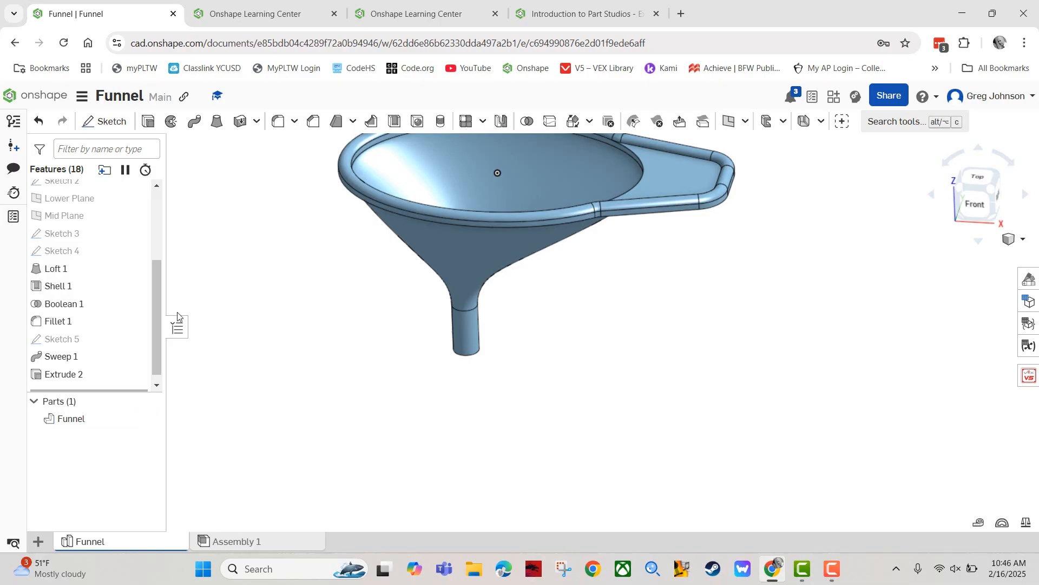
# Assign Polypropylene from the Onshape Material Library to the Funnel part and accept the material.
pyautogui.rightClick(105, 420)
pyautogui.click(168, 225)
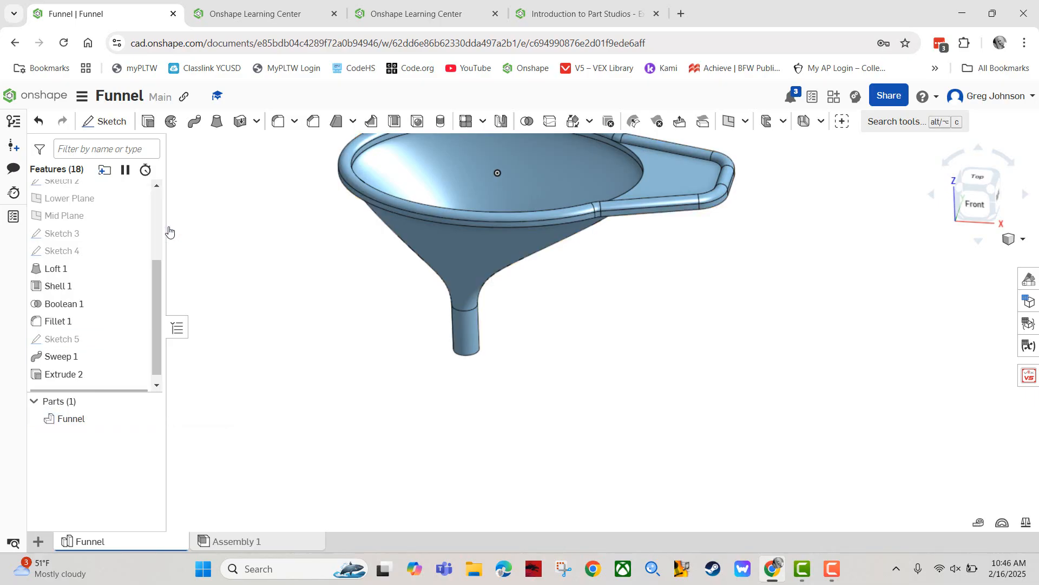
pyautogui.click(288, 336)
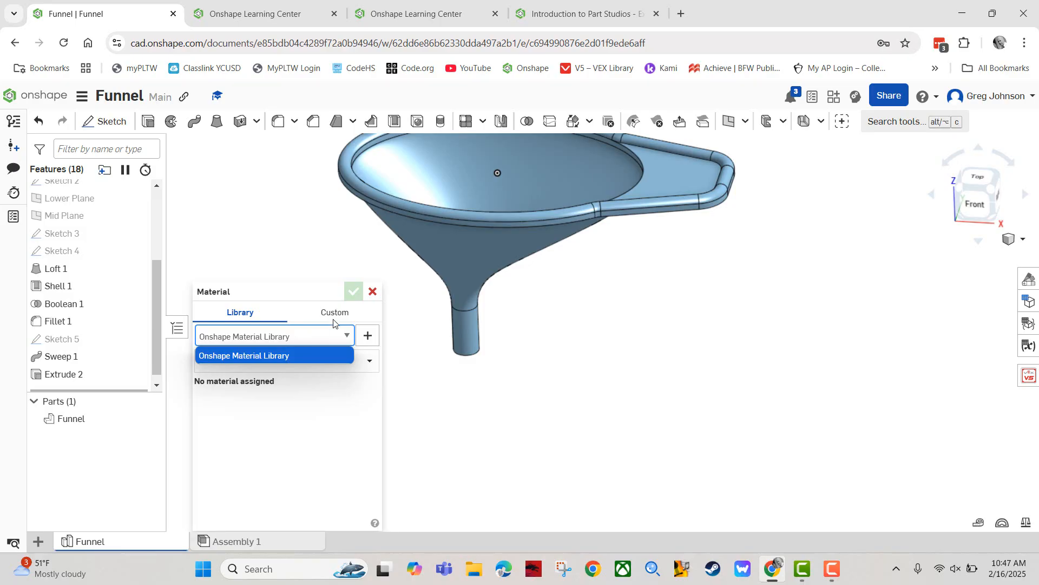
pyautogui.click(282, 338)
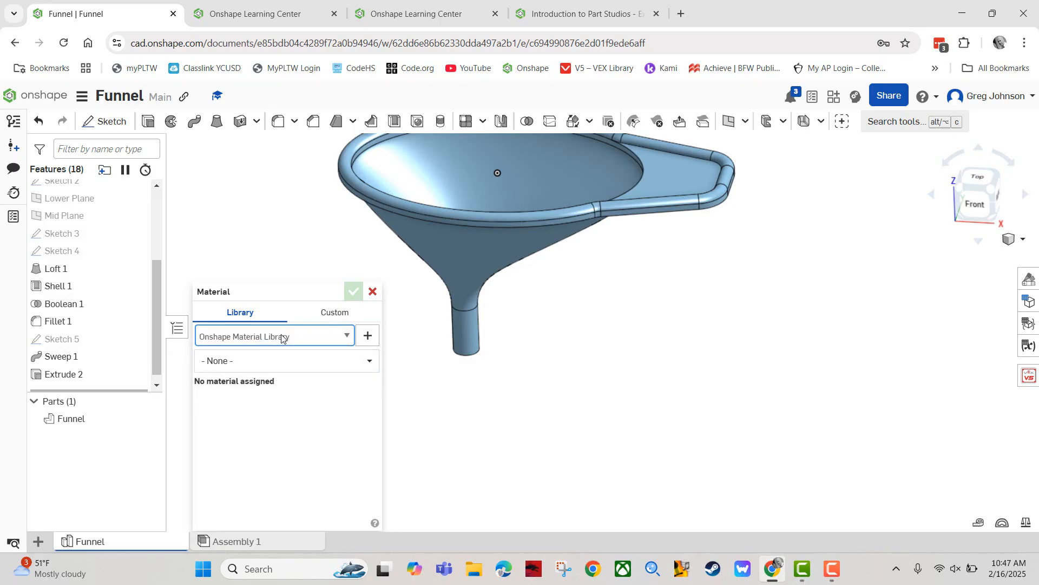
pyautogui.press('p')
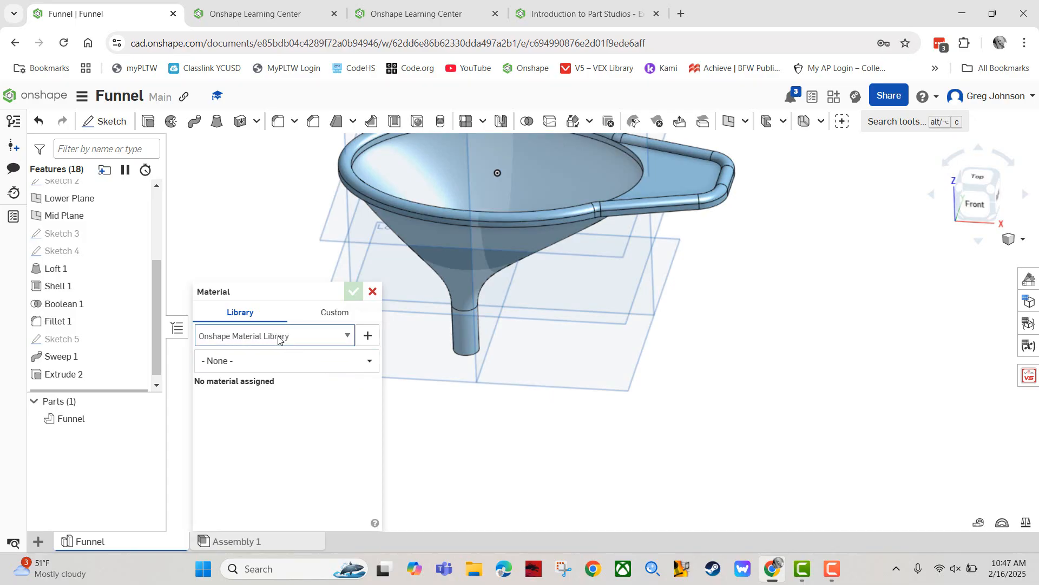
pyautogui.click(278, 337)
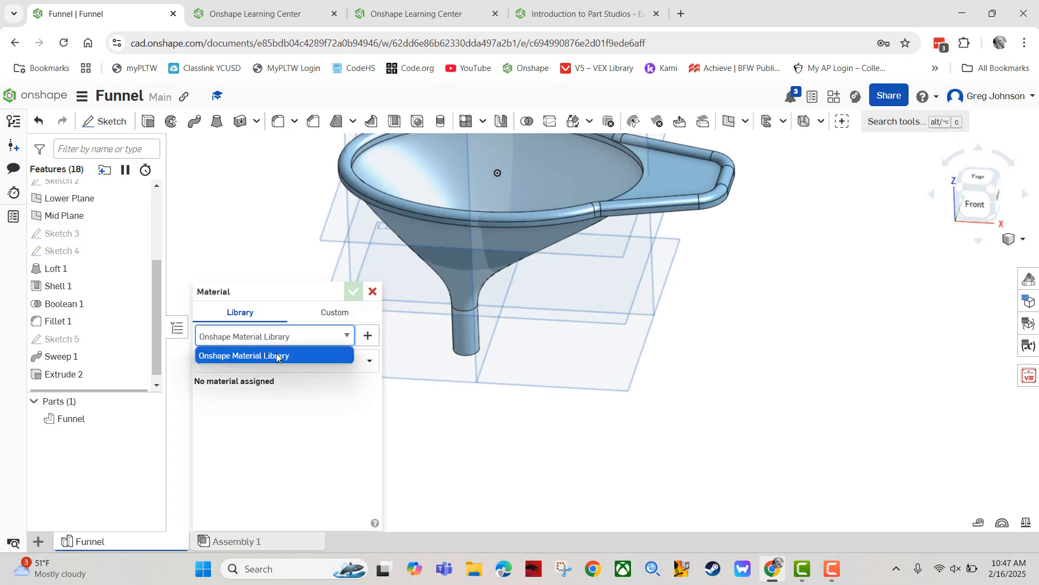
pyautogui.click(276, 357)
pyautogui.click(268, 361)
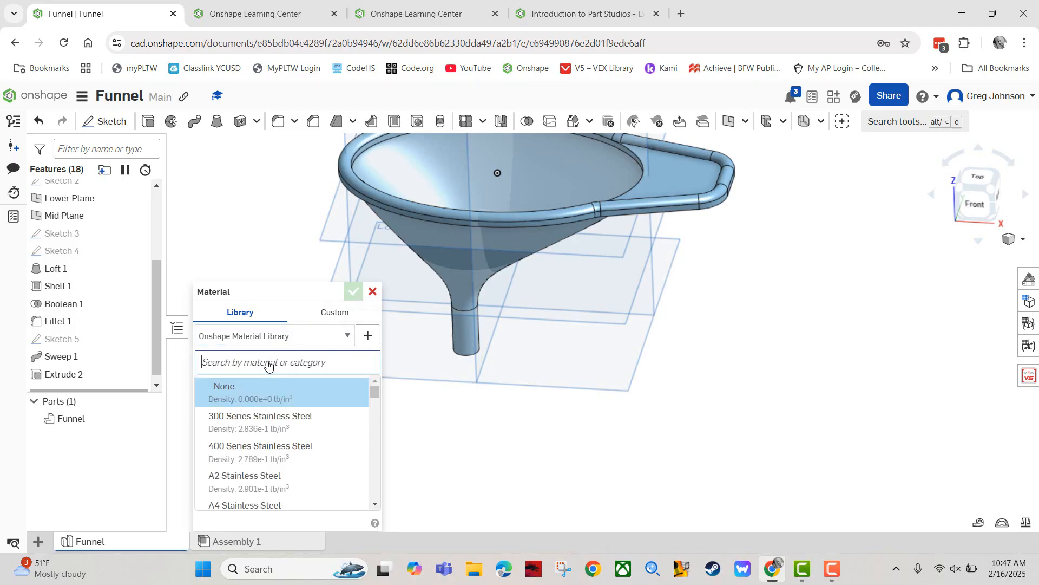
pyautogui.write('poly')
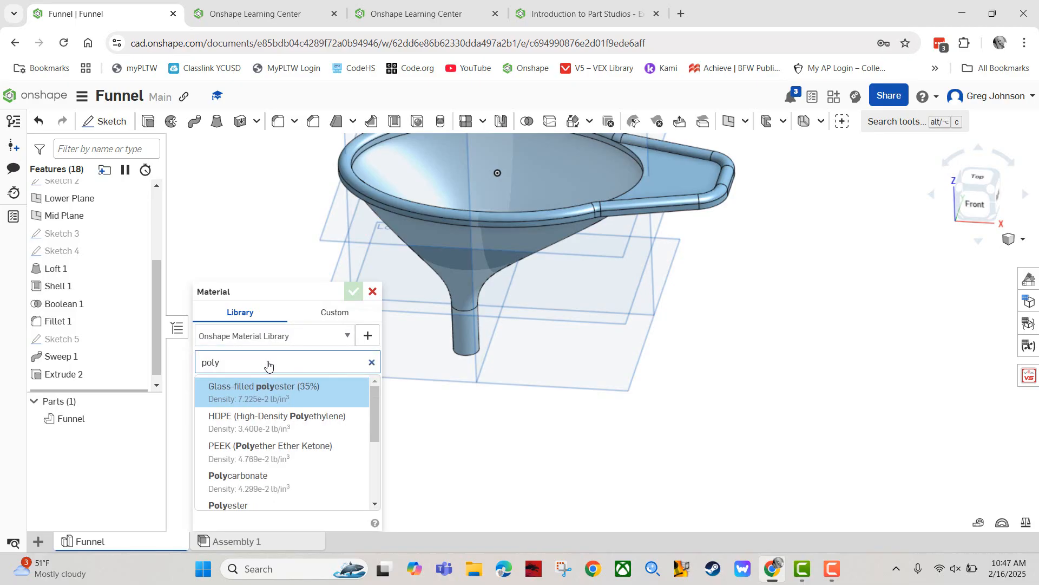
pyautogui.write('pr')
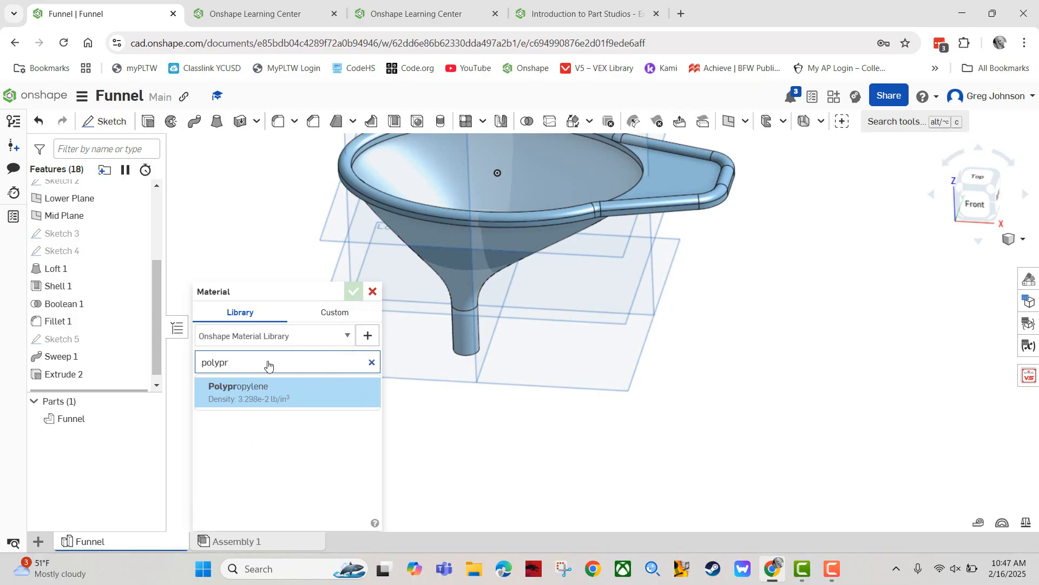
pyautogui.click(256, 392)
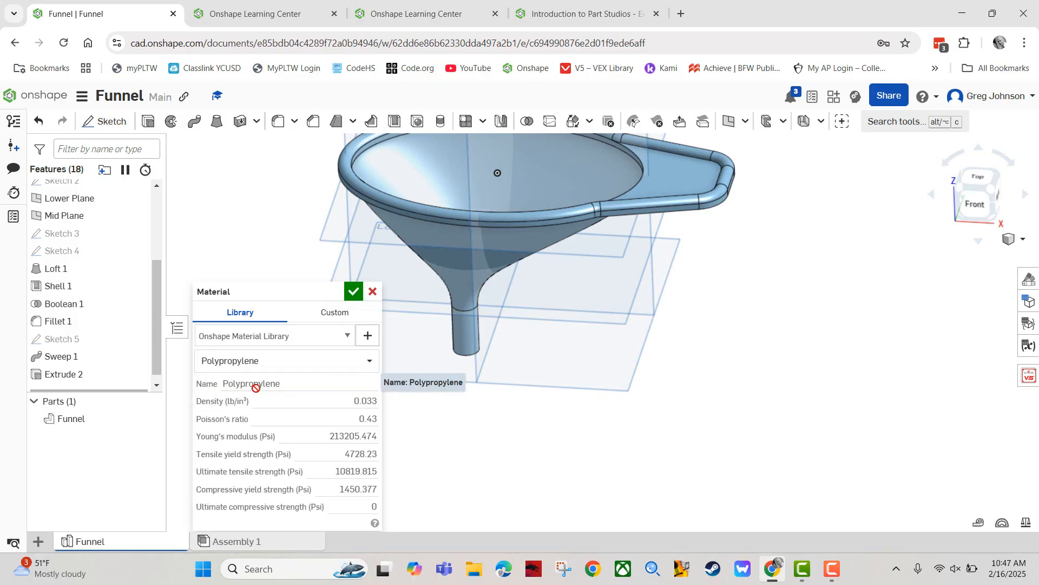
pyautogui.click(353, 291)
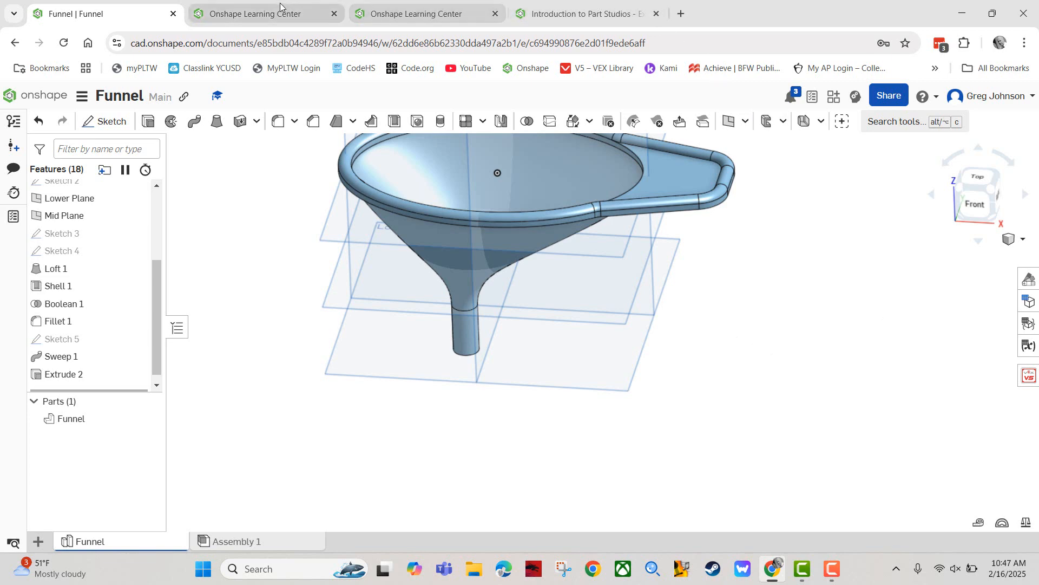
# Read Step 18 in the course, return to the Funnel document and display the mass and section properties of the Funnel part.
pyautogui.click(591, 14)
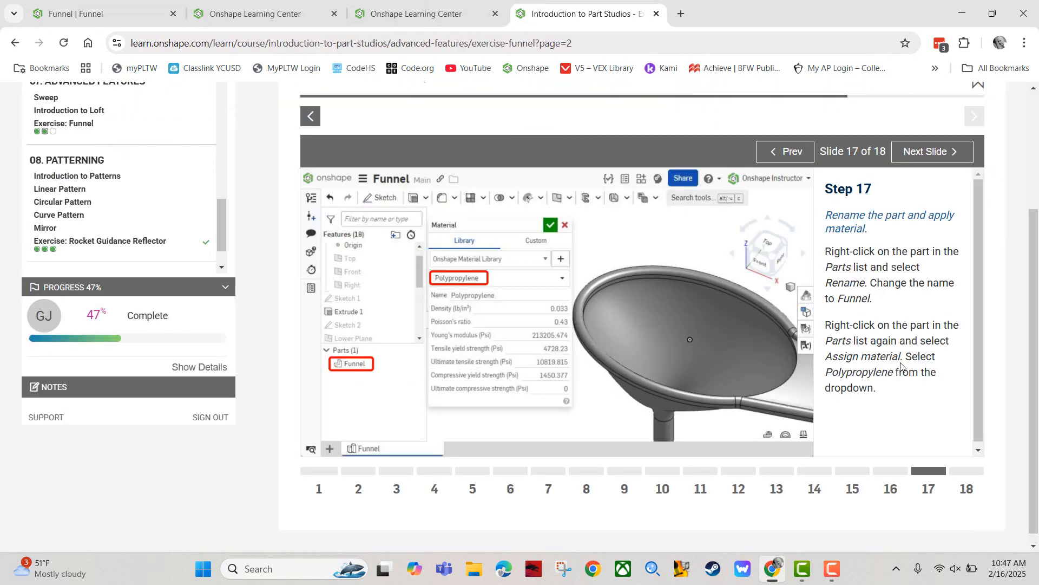
pyautogui.click(940, 153)
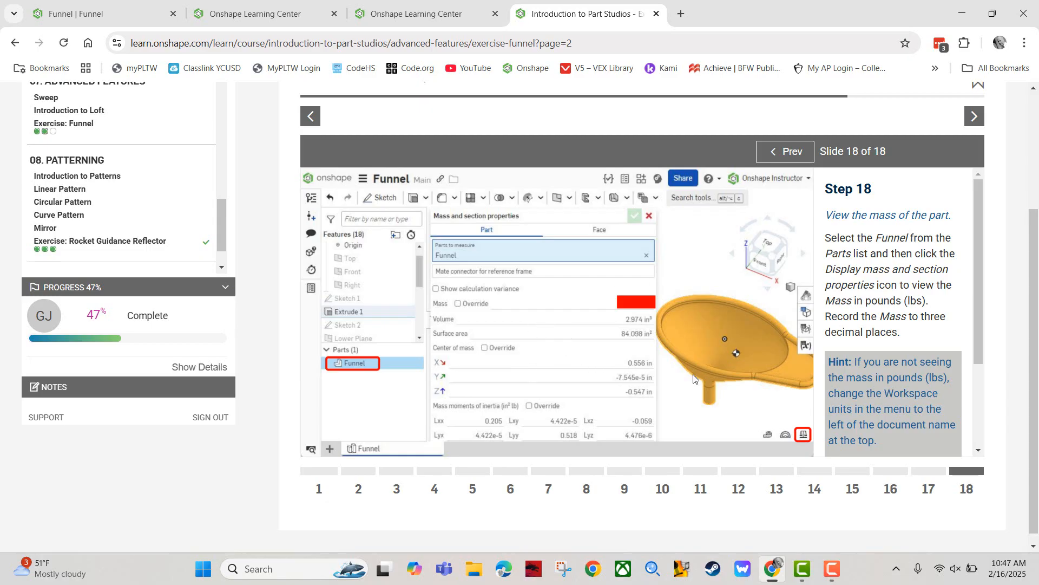
pyautogui.click(76, 14)
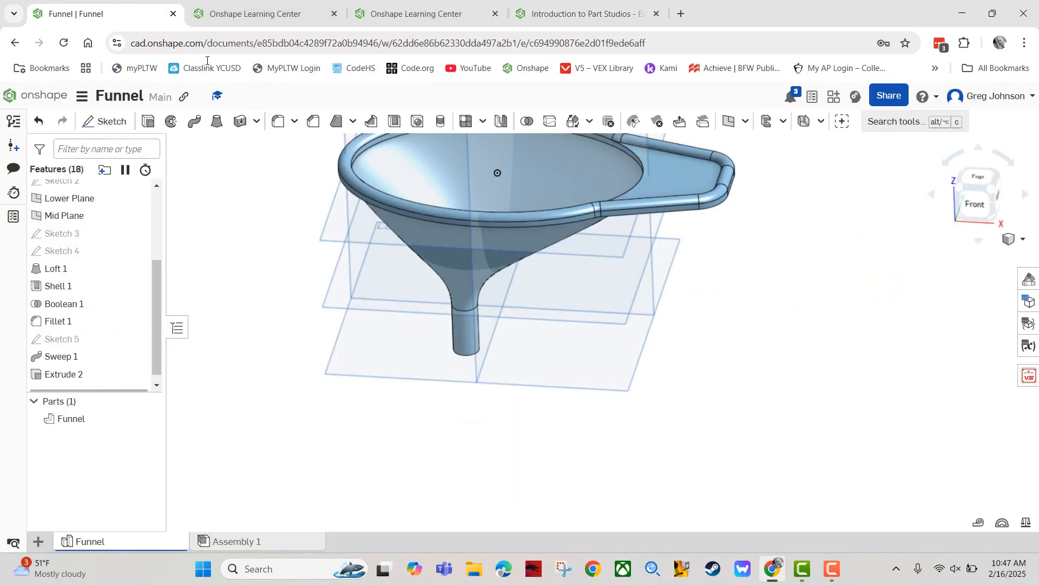
pyautogui.rightClick(93, 428)
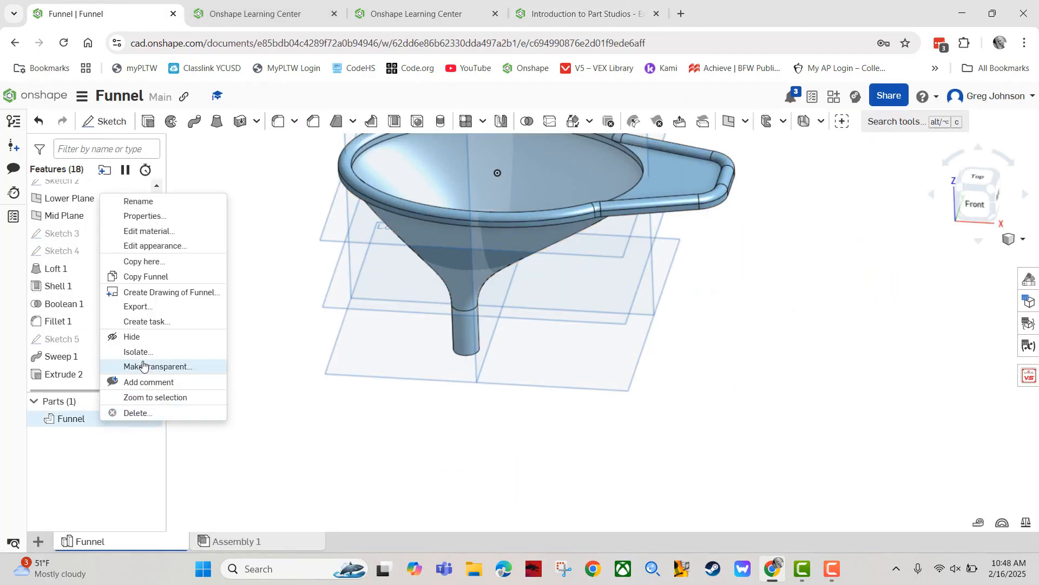
pyautogui.click(84, 427)
pyautogui.click(85, 419)
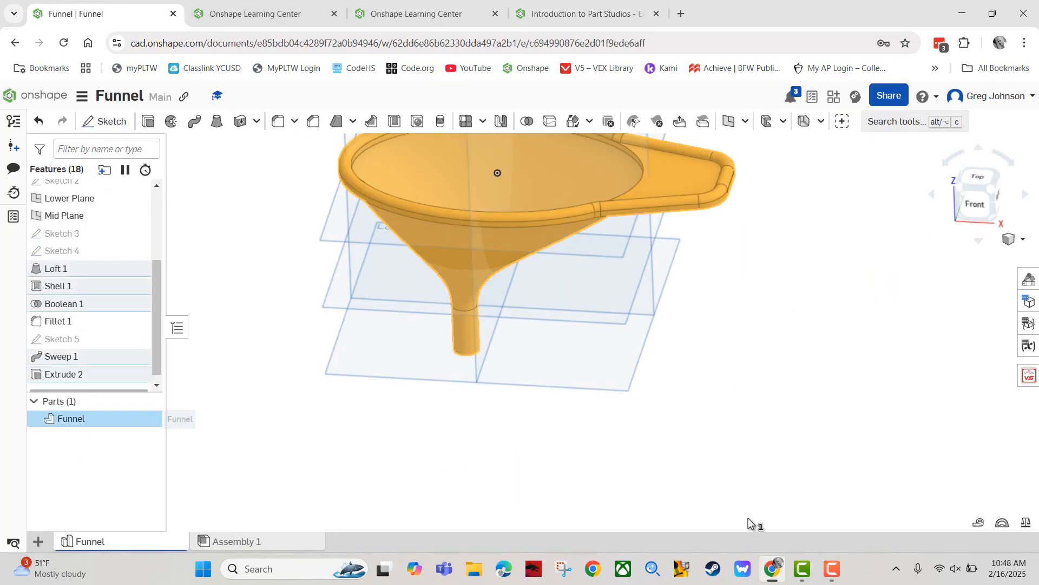
pyautogui.click(1027, 523)
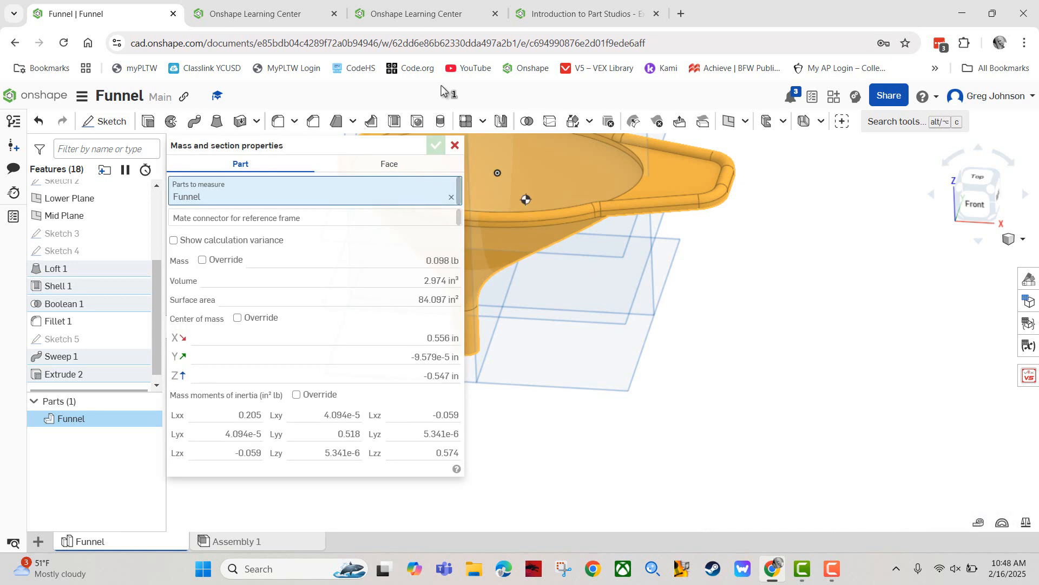
# Begin the Funnel exercise's self-check in the course, answer the mass question with 0.098 lb and see the results.
pyautogui.click(582, 14)
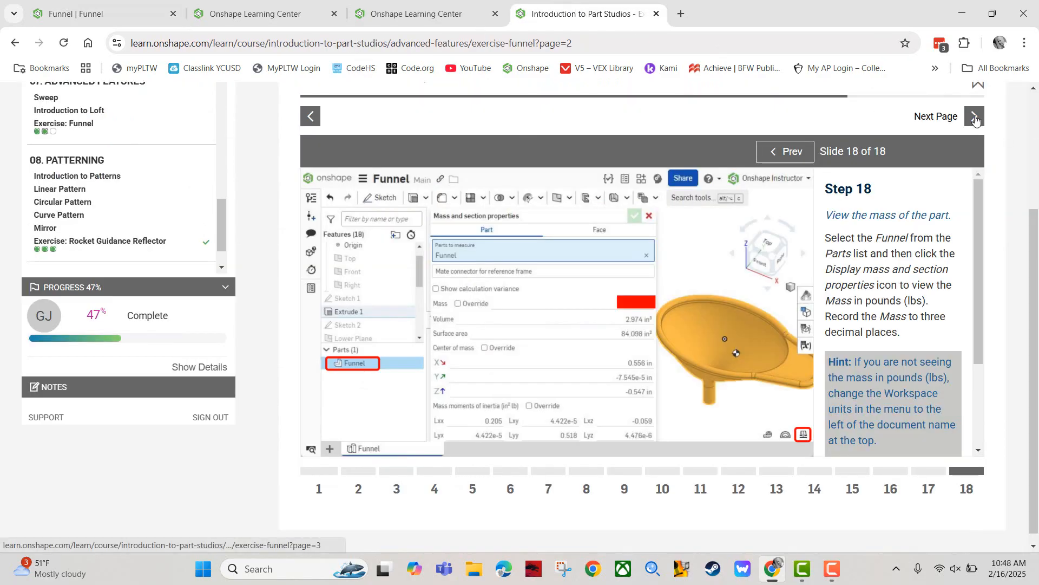
pyautogui.click(974, 117)
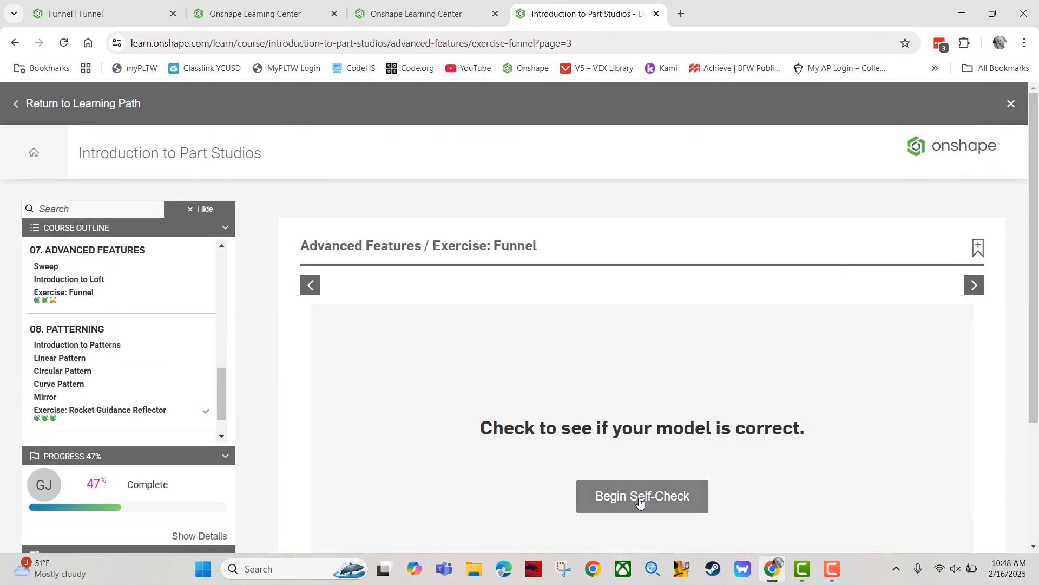
pyautogui.click(642, 501)
pyautogui.scroll(-4, 641, 460)
pyautogui.scroll(-2, 641, 460)
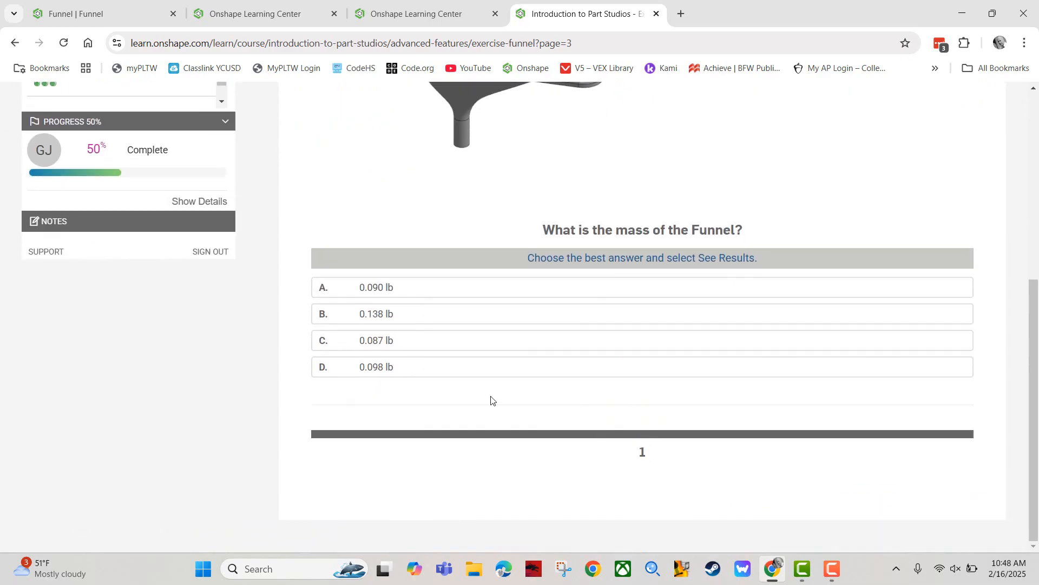
pyautogui.click(425, 373)
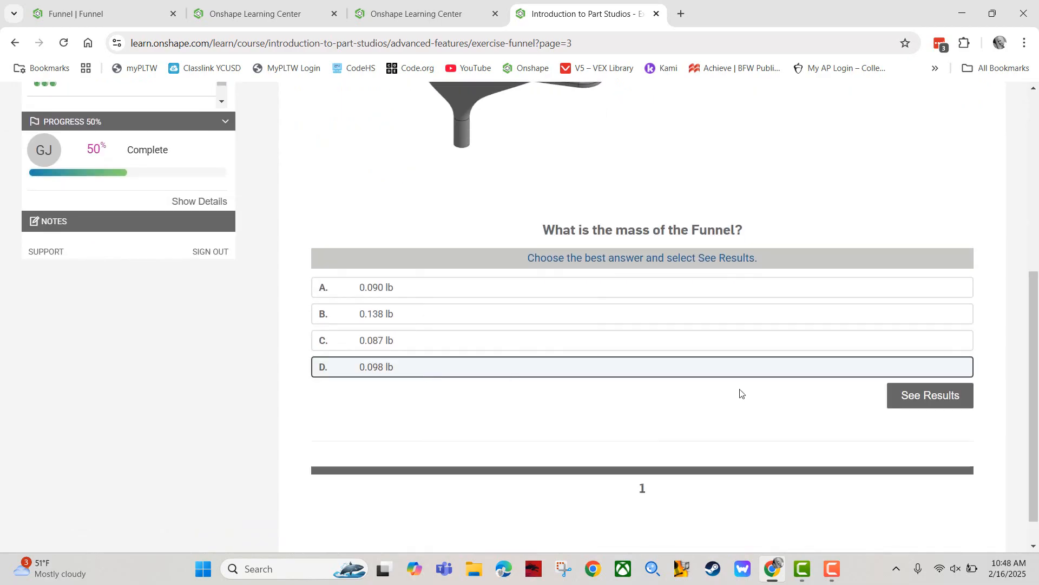
pyautogui.click(920, 397)
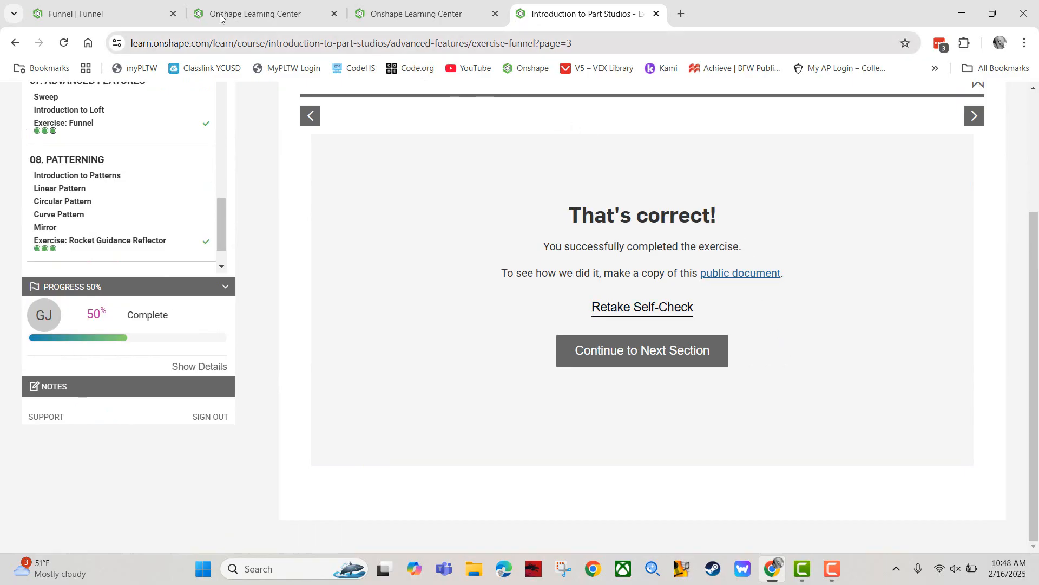
# Return to the Funnel document, close the mass properties and hide the Mid, Lower, Top, Front and Right planes.
pyautogui.click(135, 14)
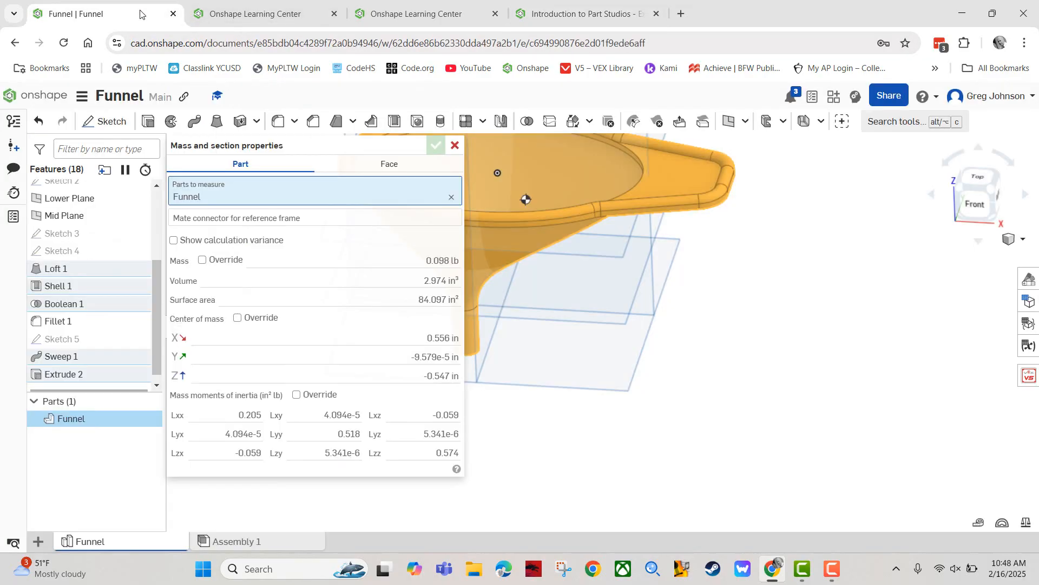
pyautogui.click(454, 145)
pyautogui.moveTo(771, 229); pyautogui.dragTo(795, 352, button='middle')
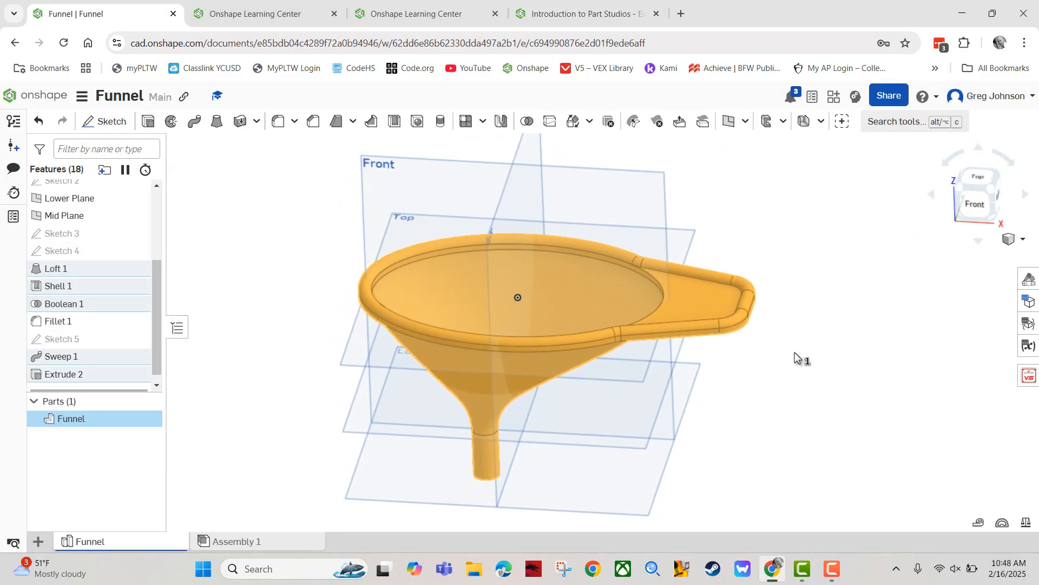
pyautogui.click(137, 216)
pyautogui.click(137, 198)
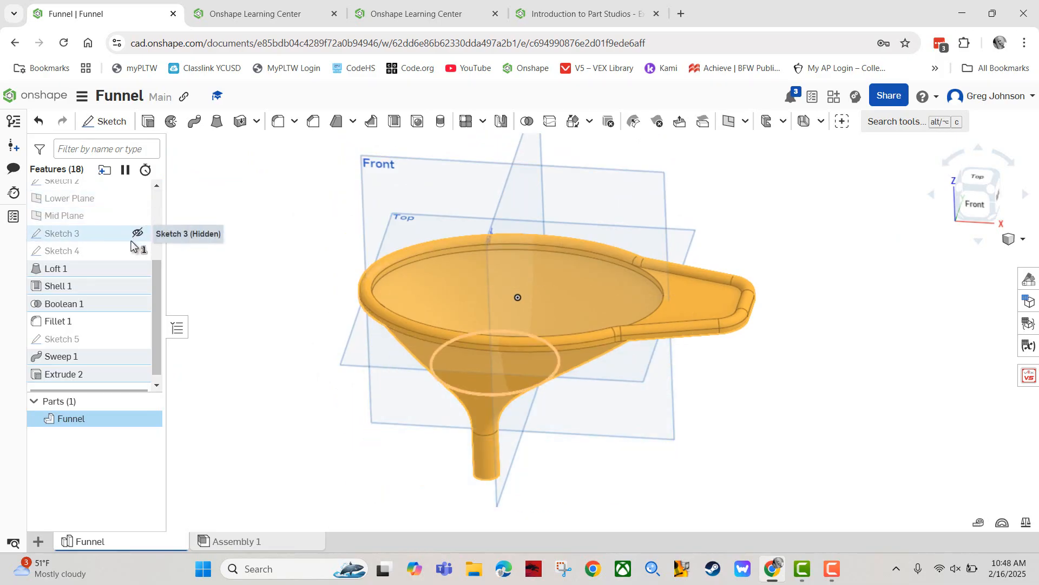
pyautogui.scroll(3, 133, 238)
pyautogui.click(138, 223)
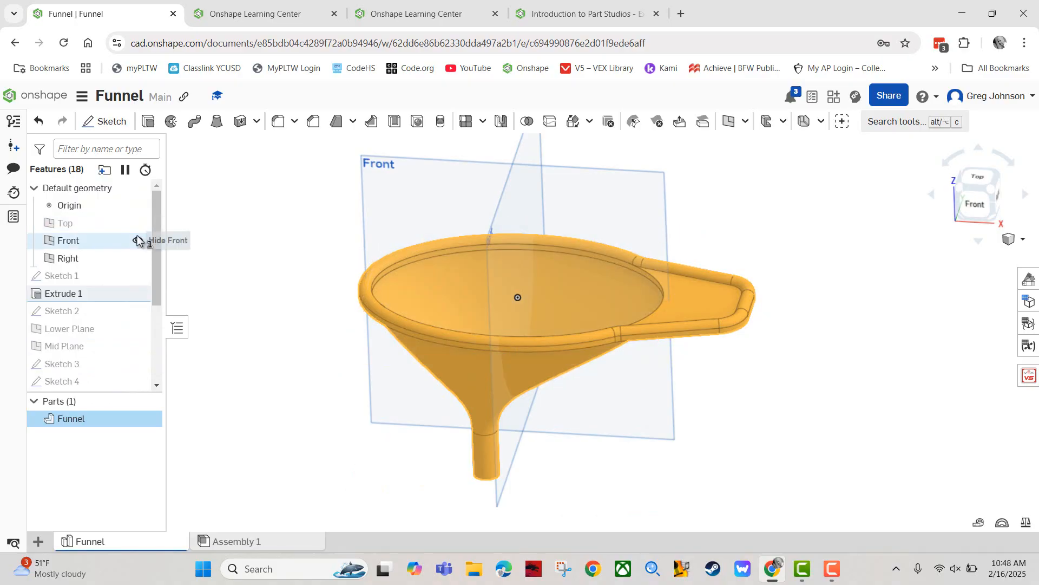
pyautogui.click(137, 240)
pyautogui.click(137, 258)
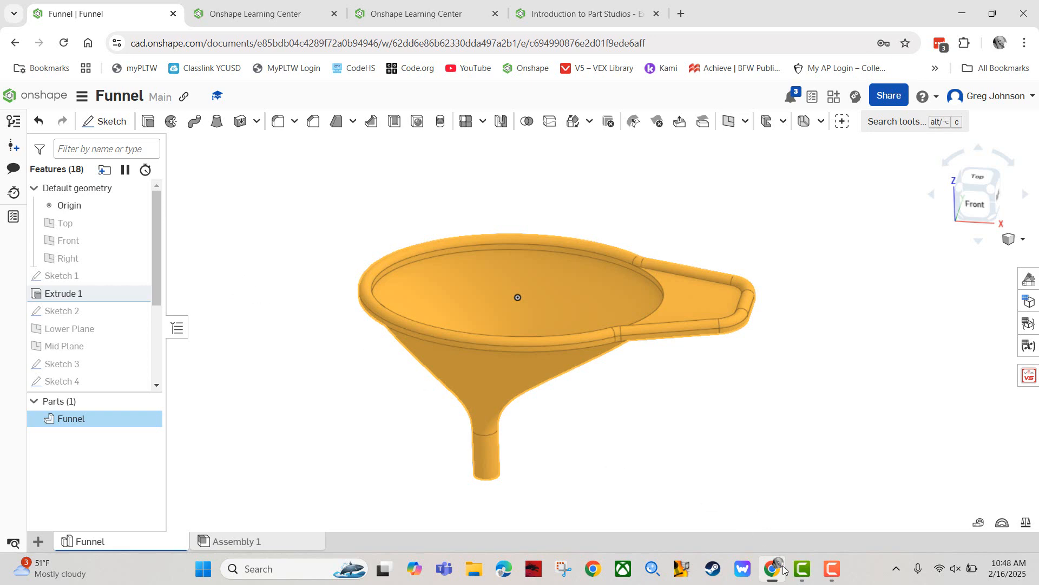
pyautogui.click(804, 570)
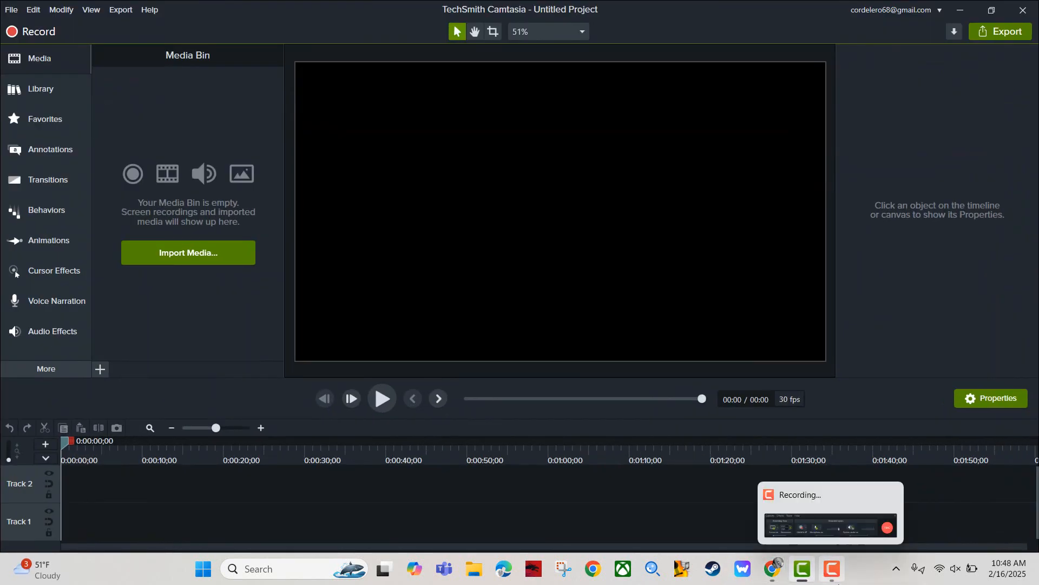